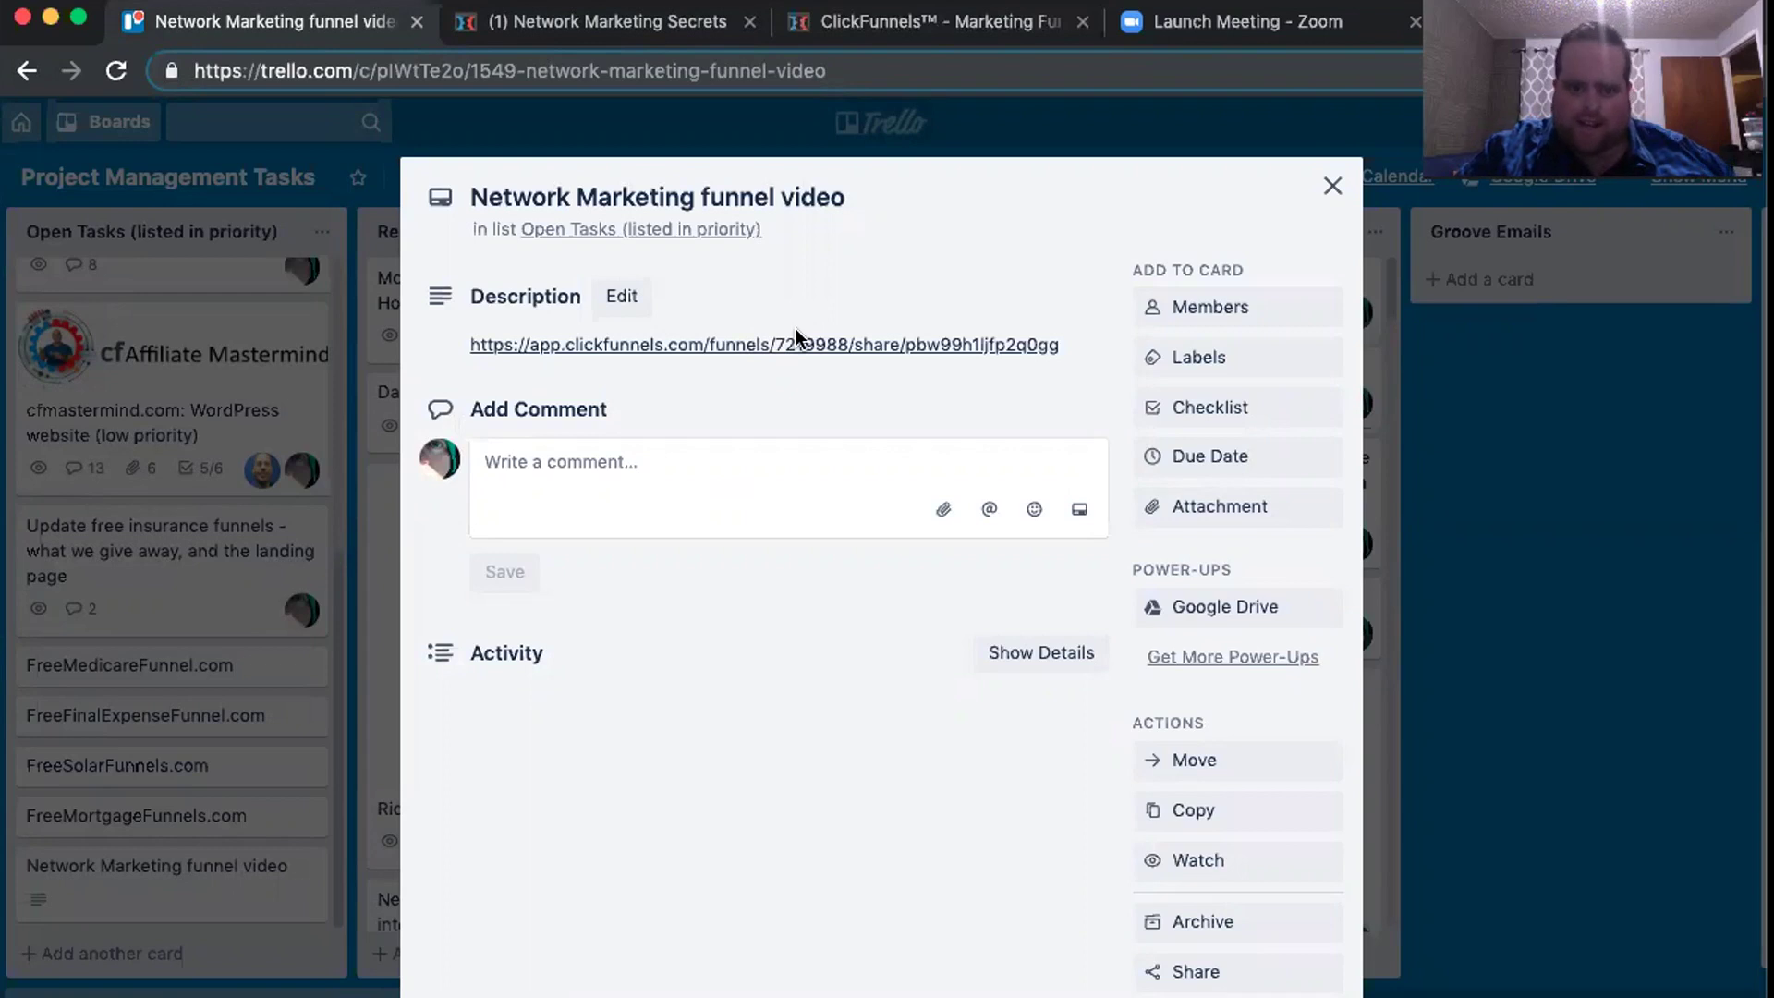
Step: Open the ClickFunnels share link from the Trello card's description in a new tab
click(840, 344)
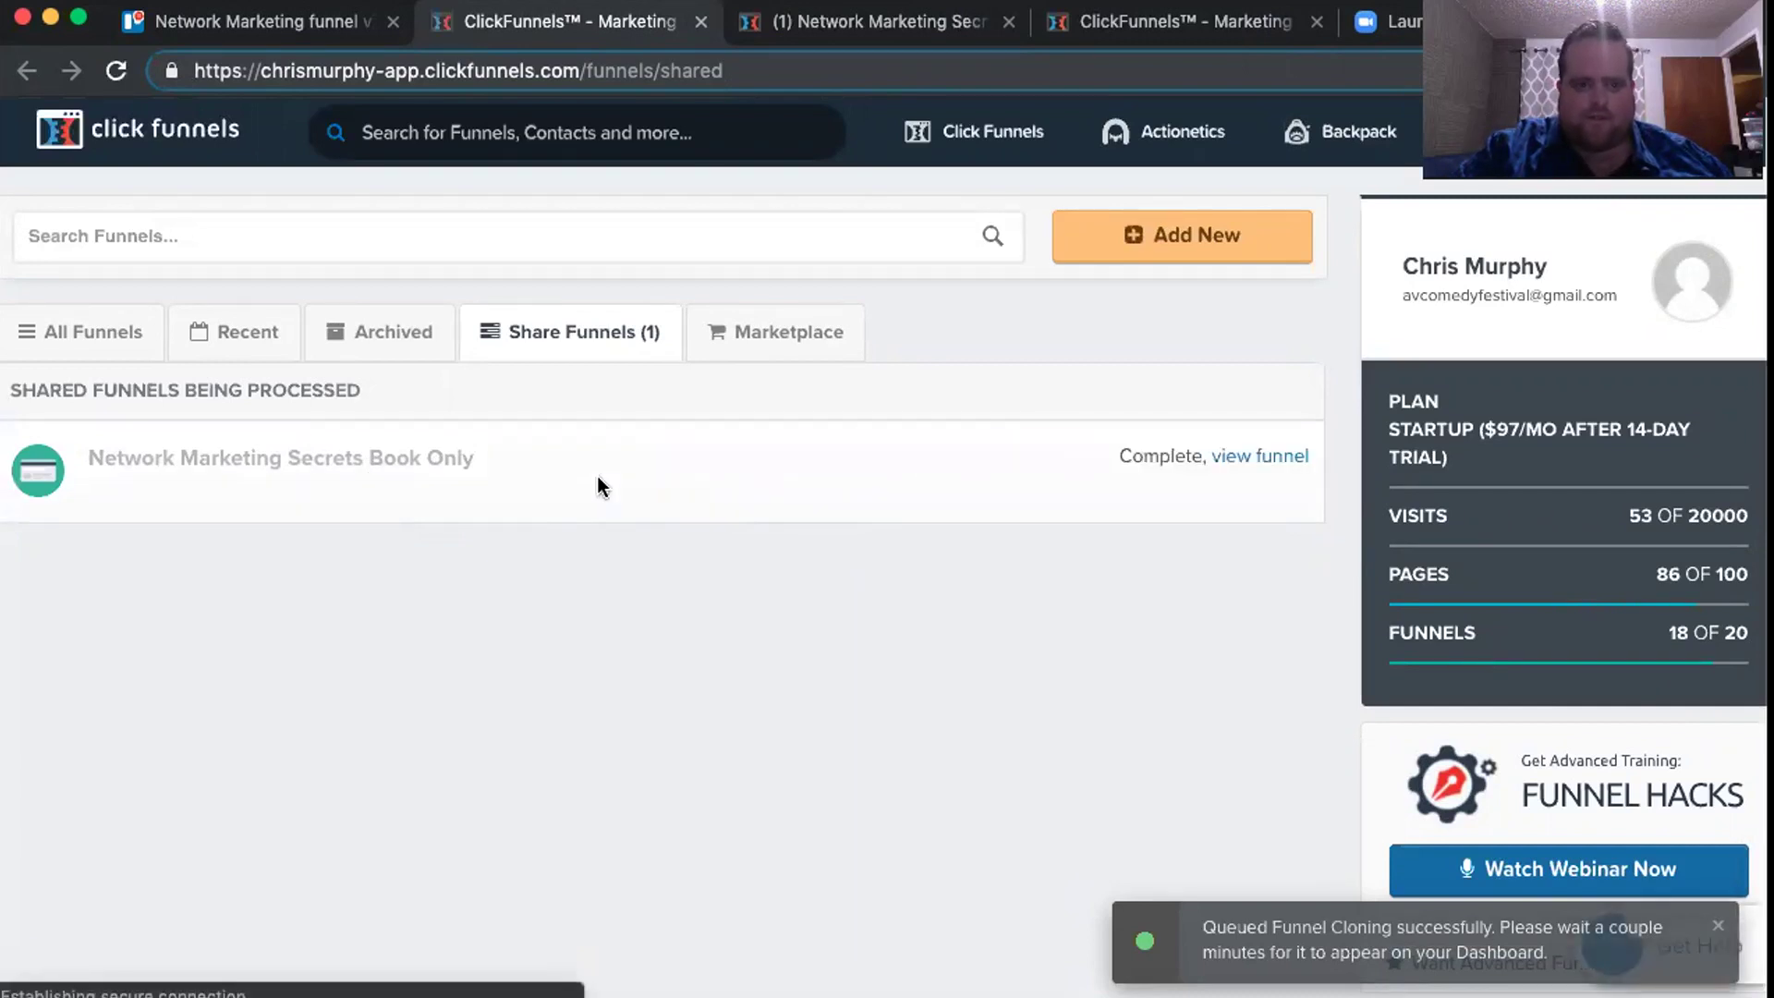
Step: Show the cloned funnel's steps and start editing its Squeeze Page
click(1244, 464)
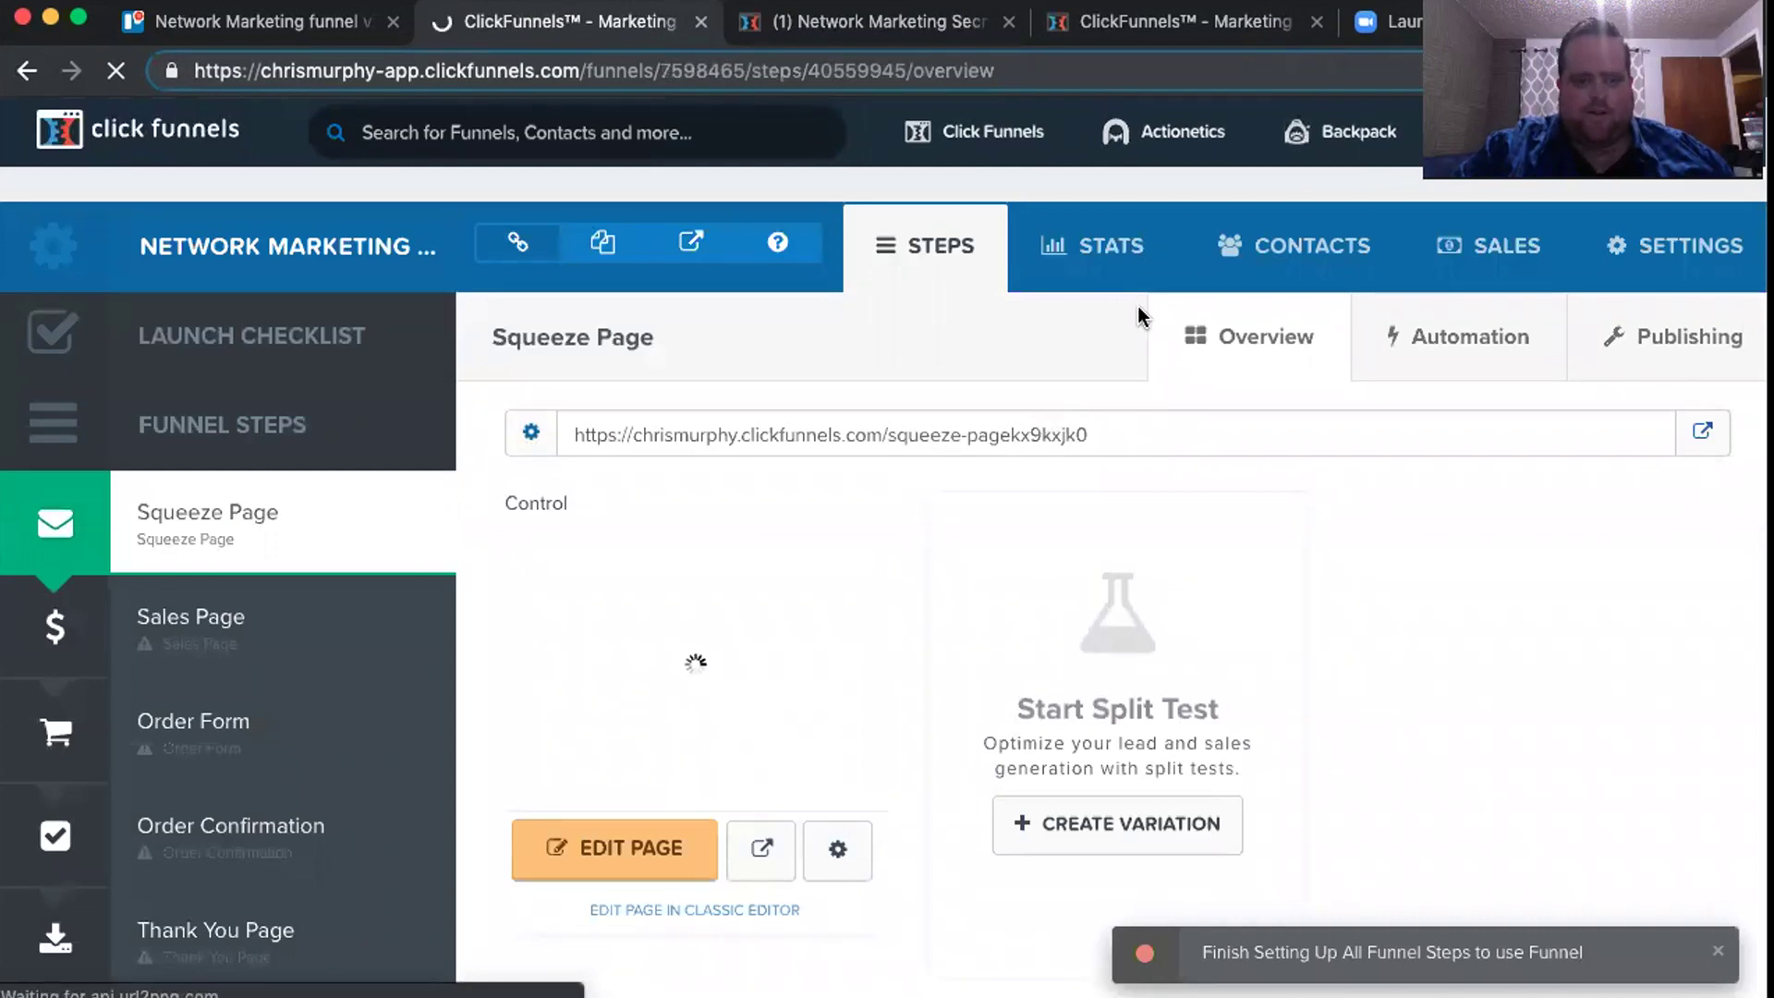
scroll(911, 386, down, 1)
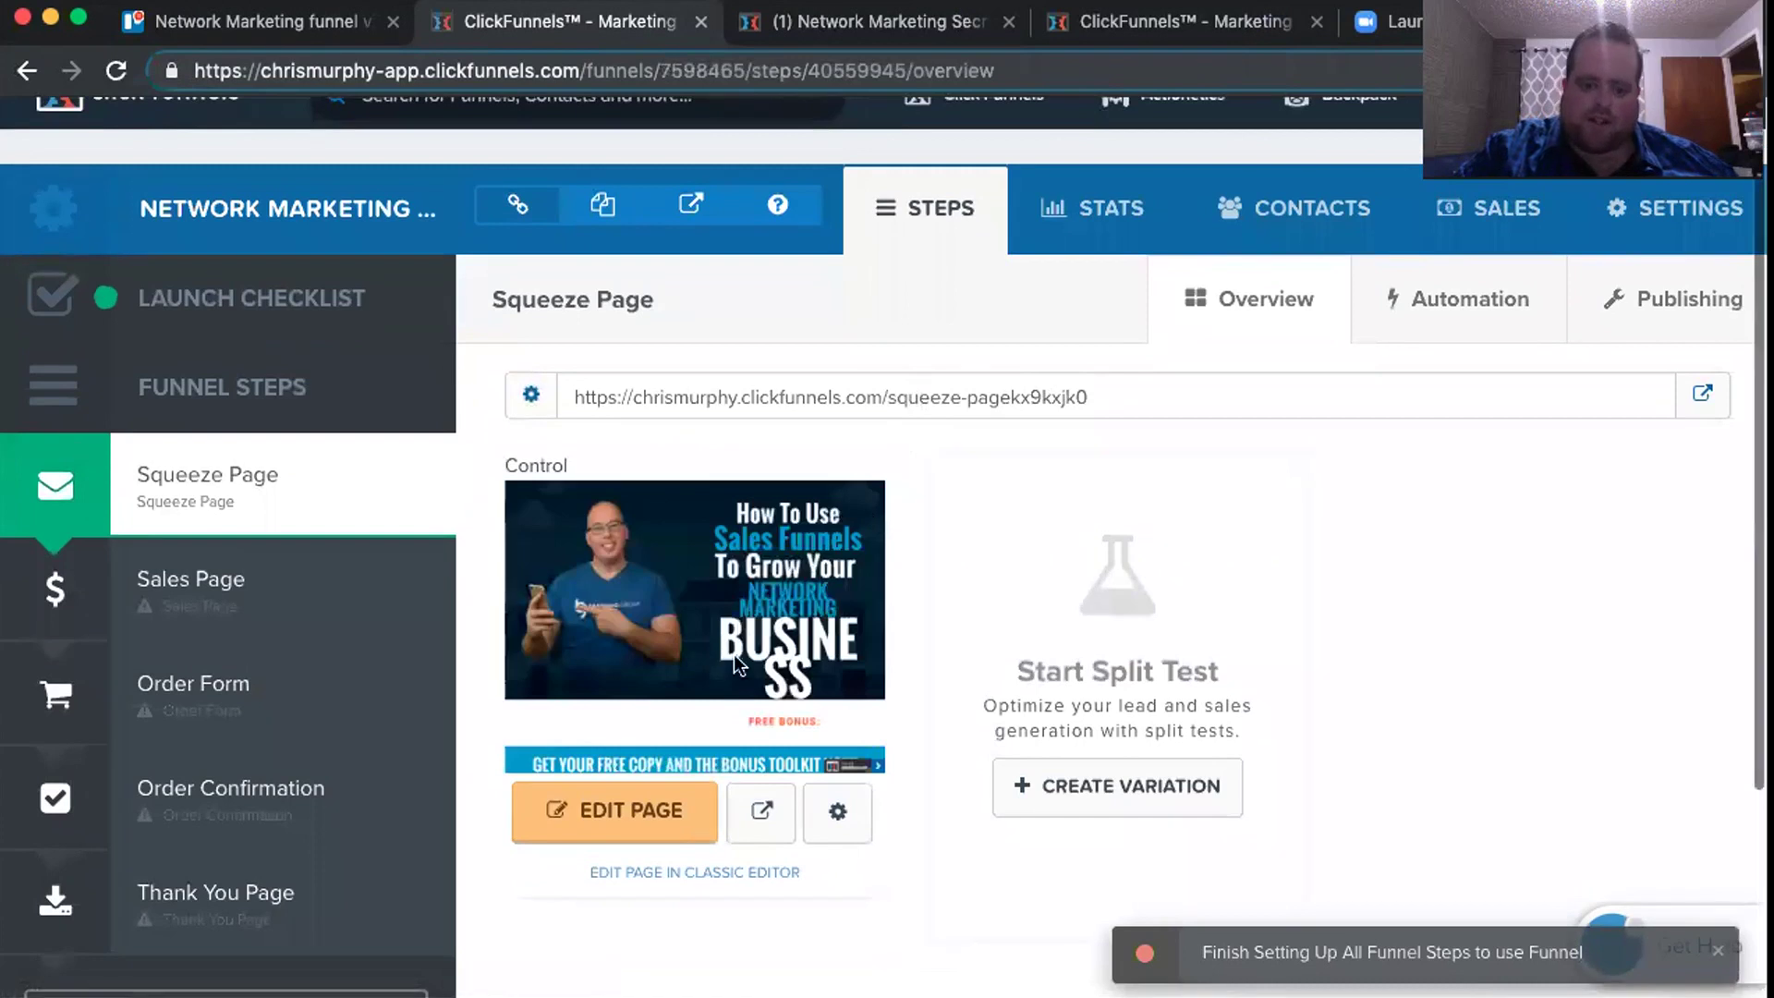
click(641, 807)
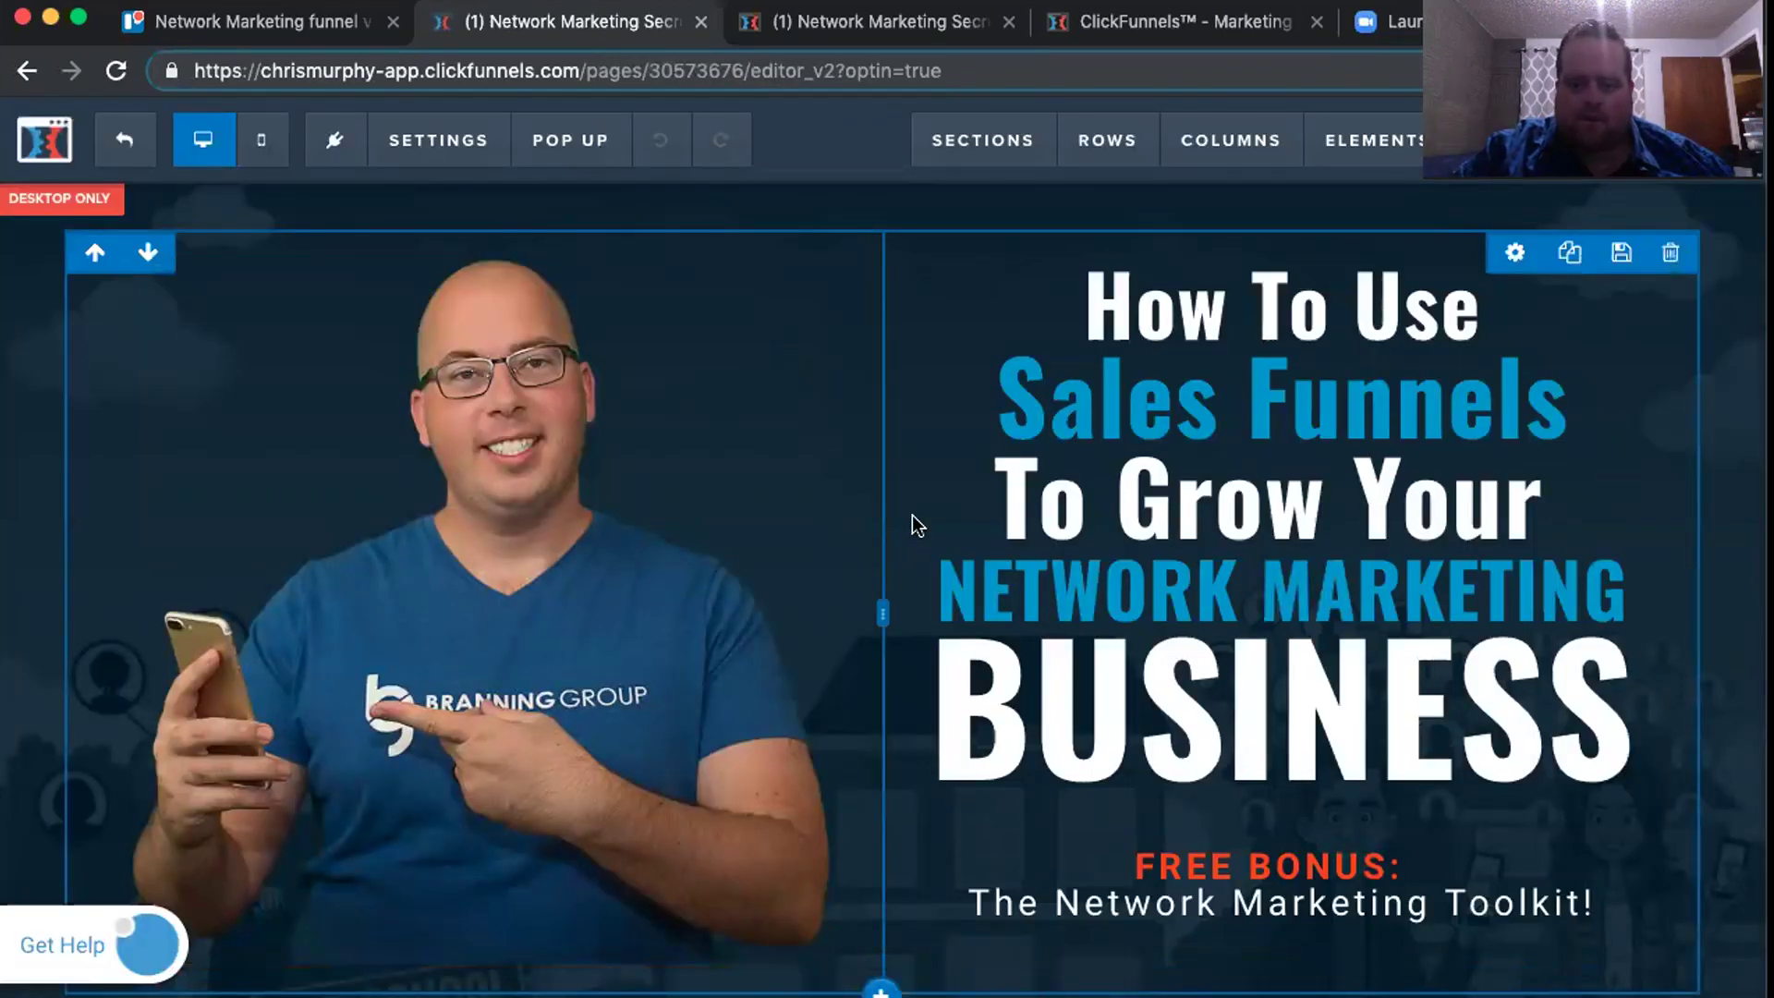
Step: Replace the presenter photo with the uploaded picture of a man holding the Network Marketing Secrets book
scroll(911, 514, down, 1)
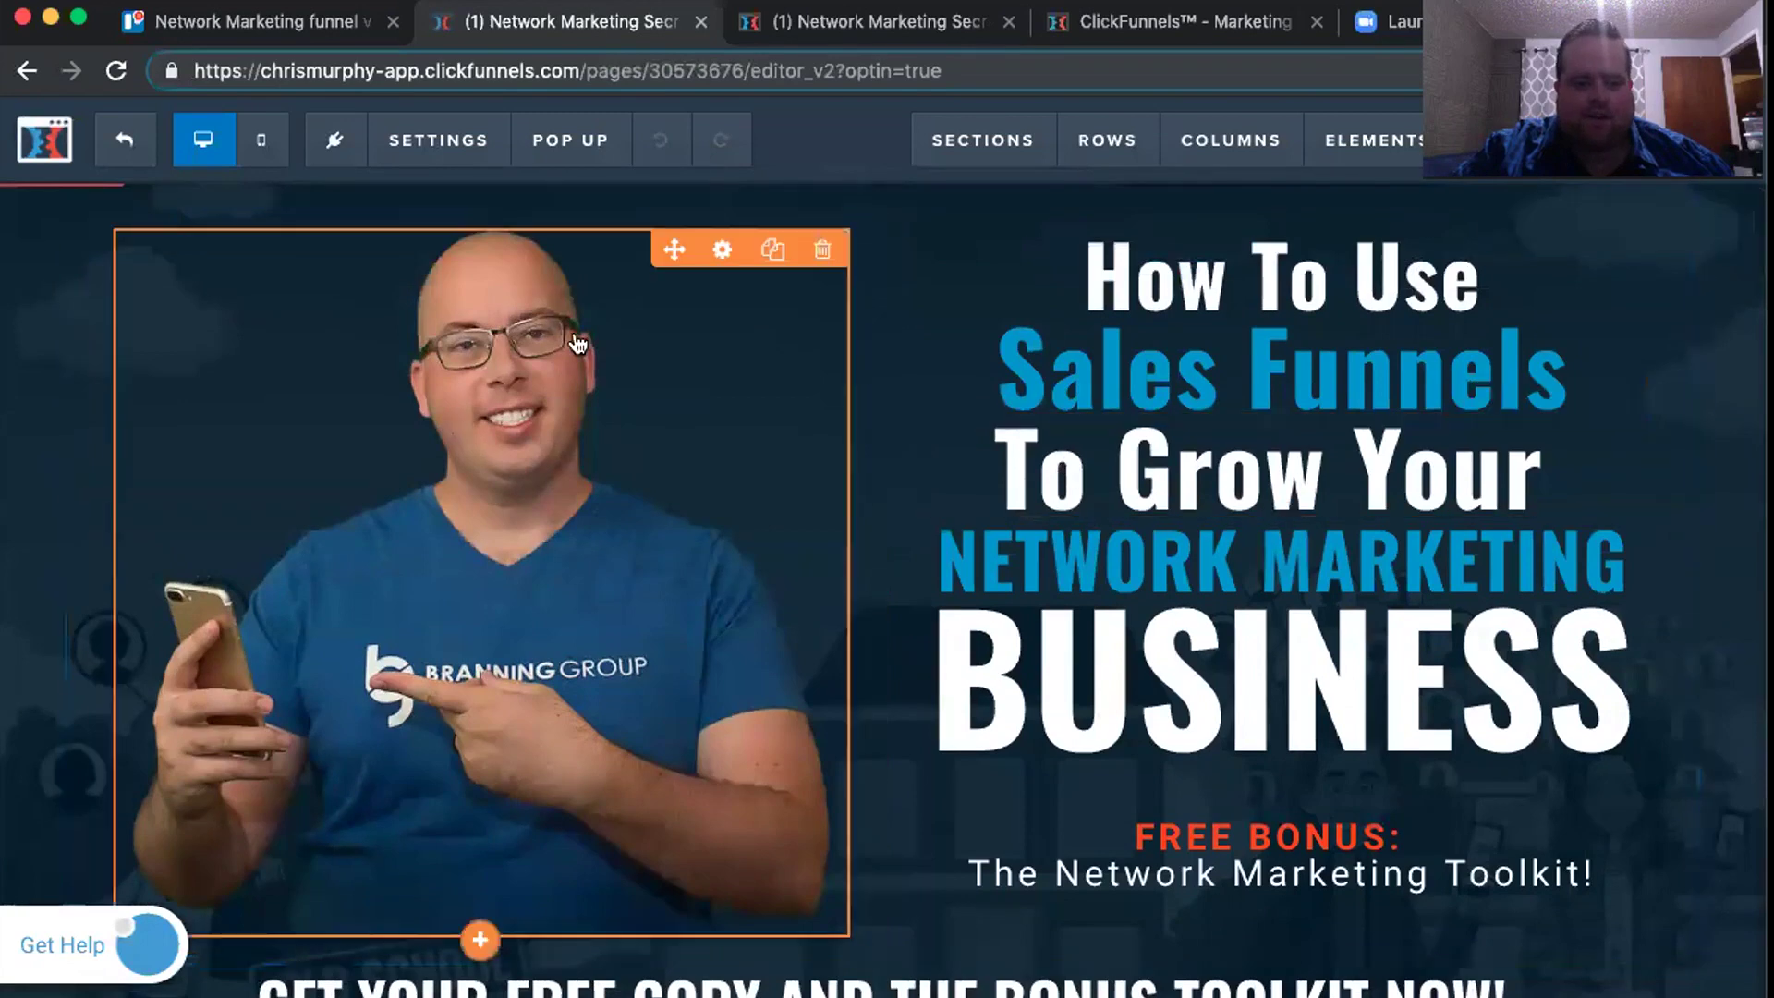
click(642, 388)
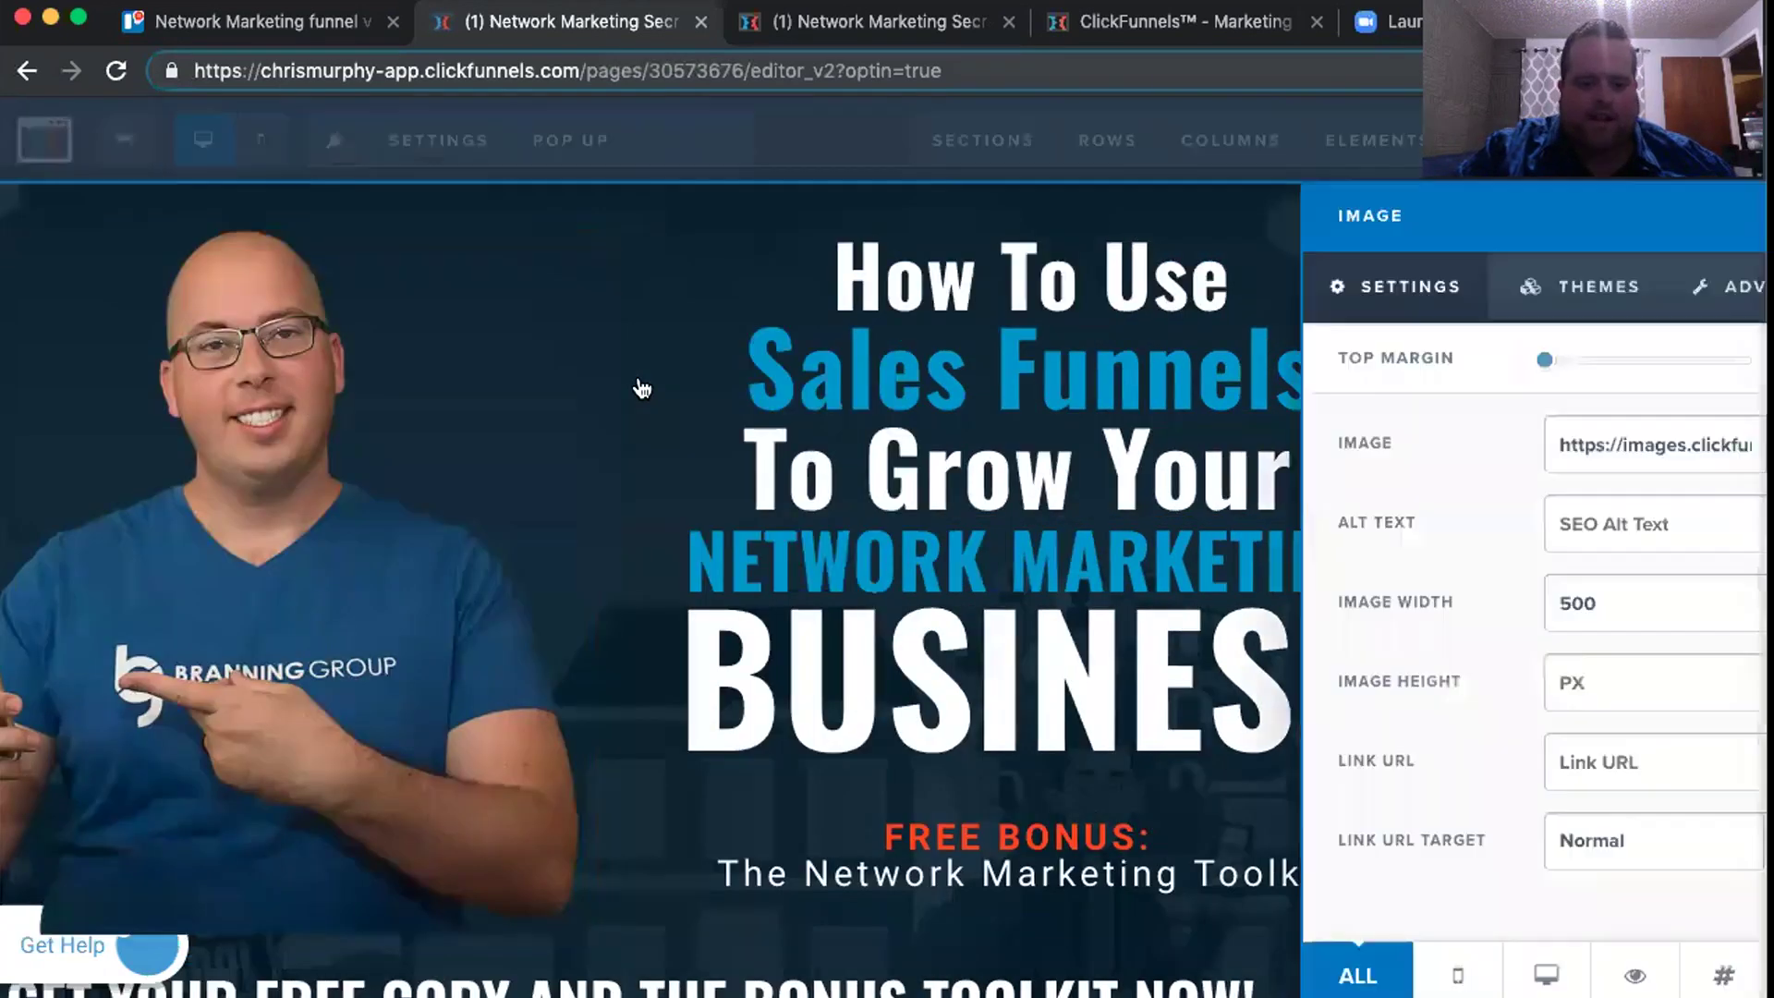
click(573, 407)
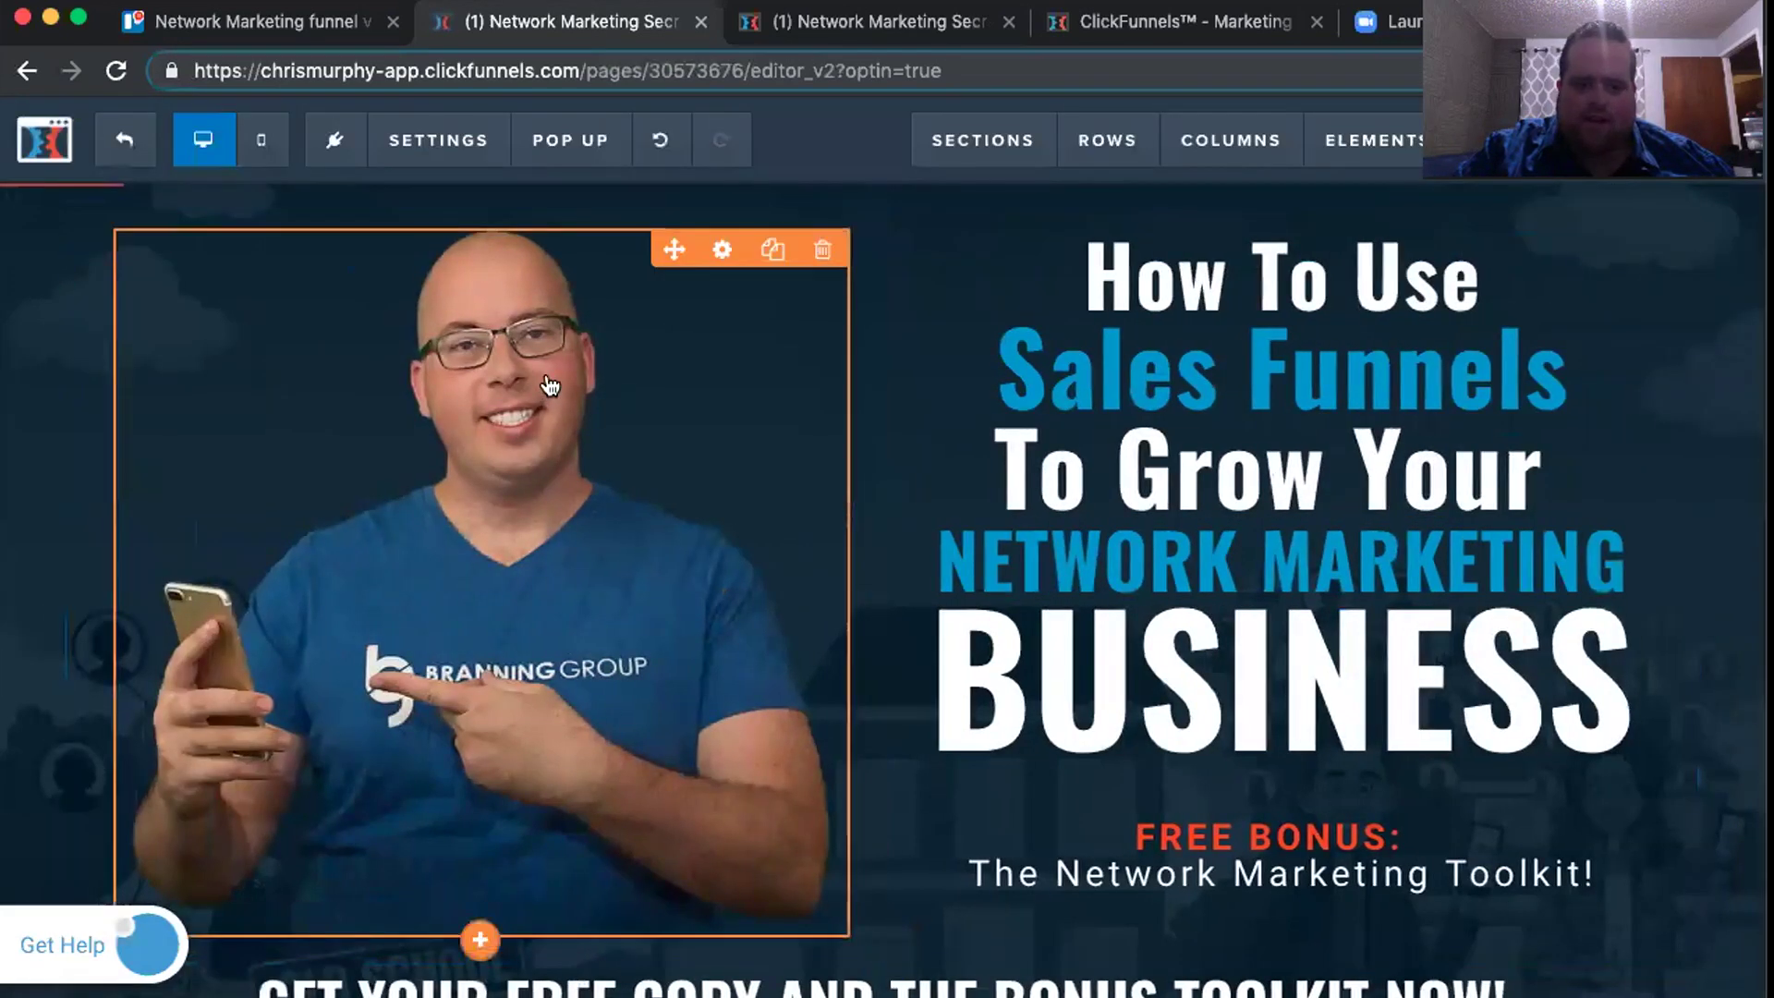
click(547, 385)
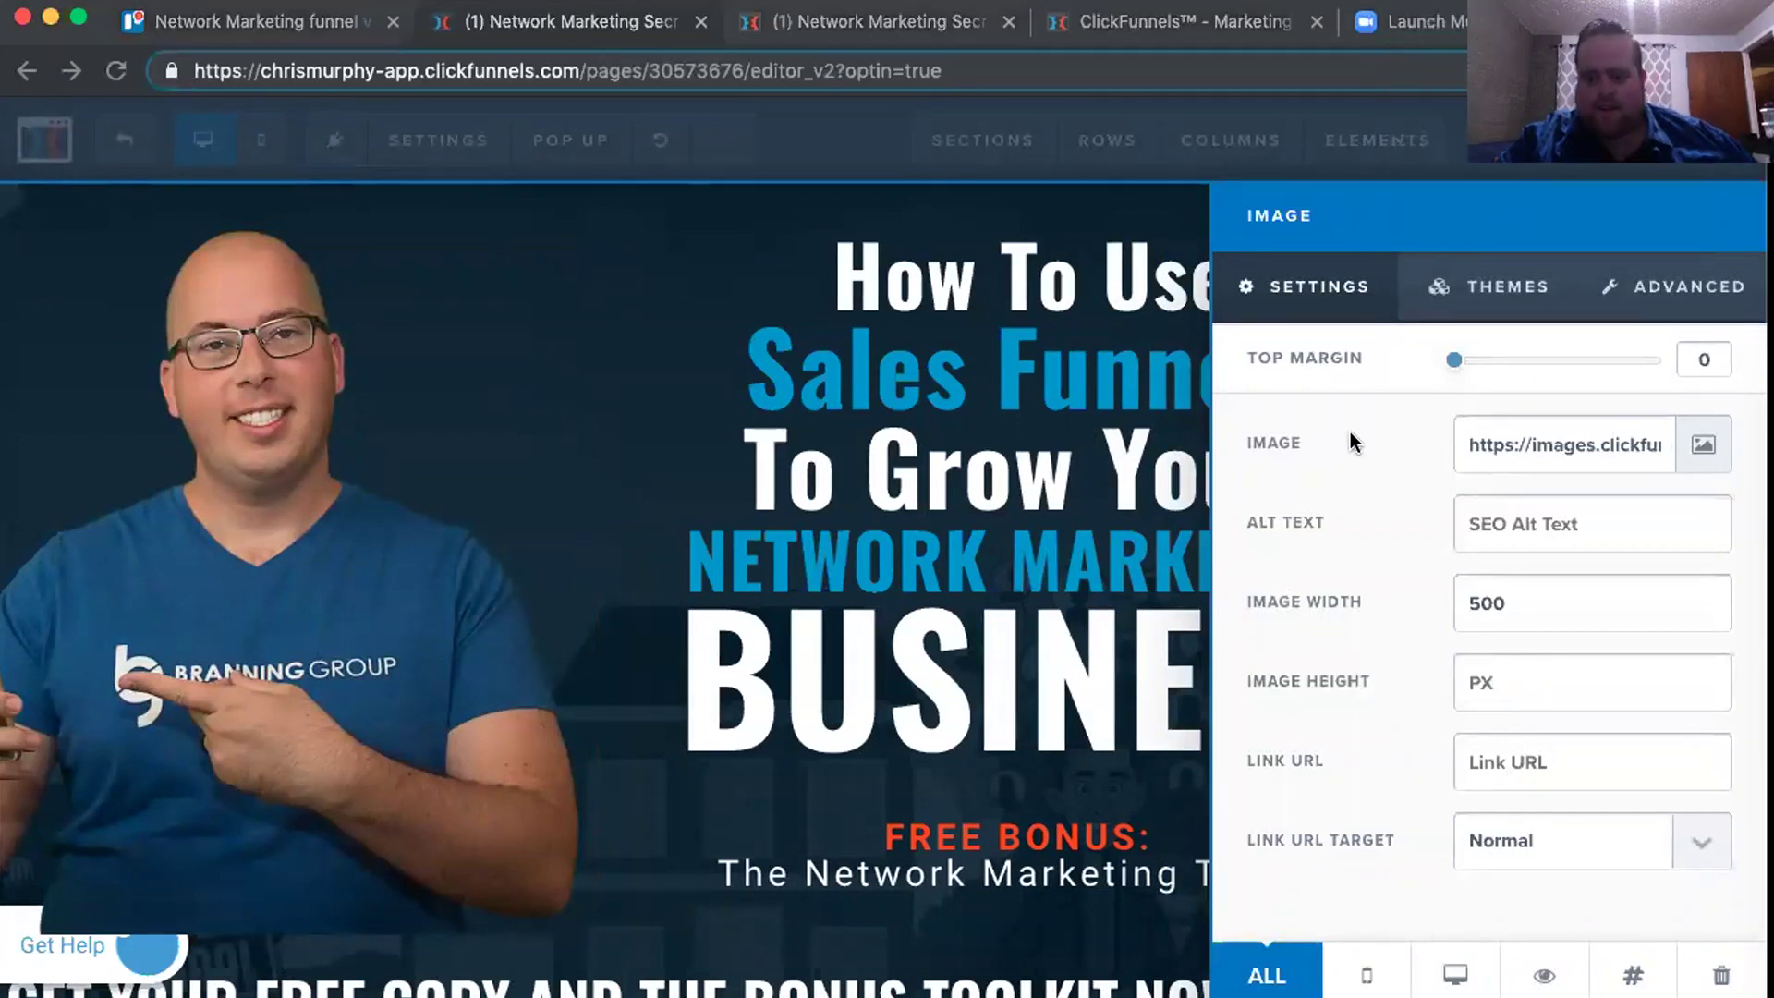
click(1700, 442)
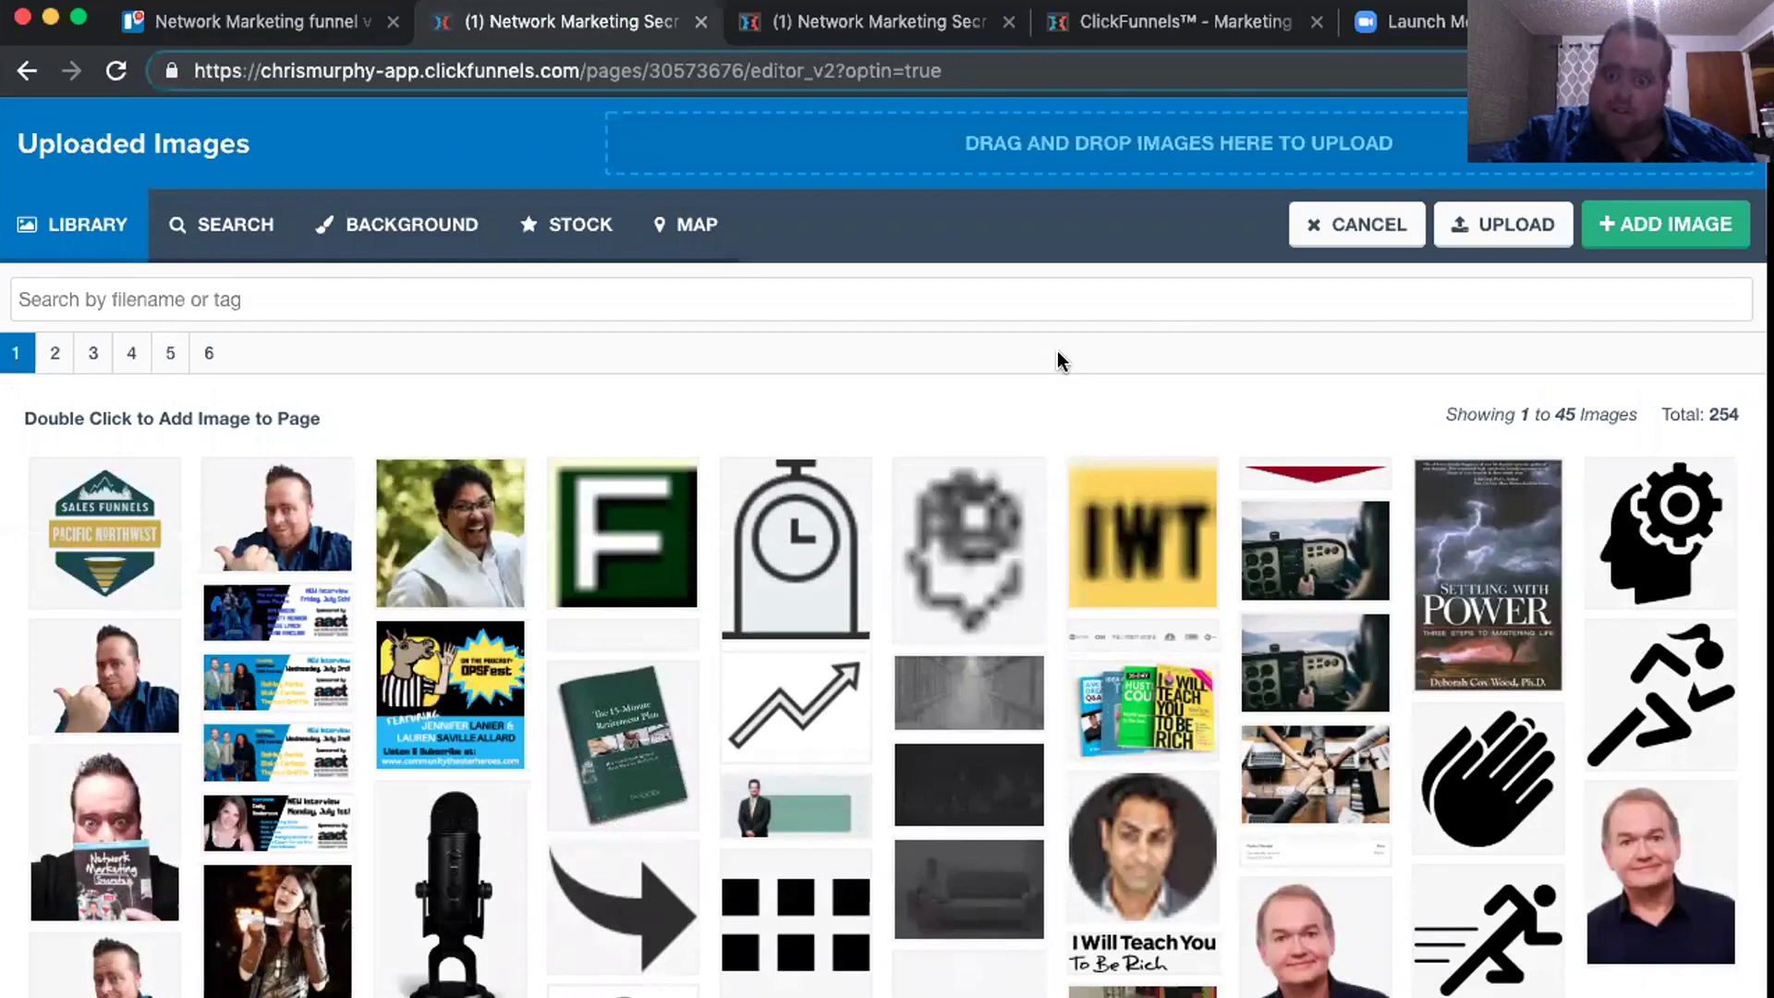
click(137, 807)
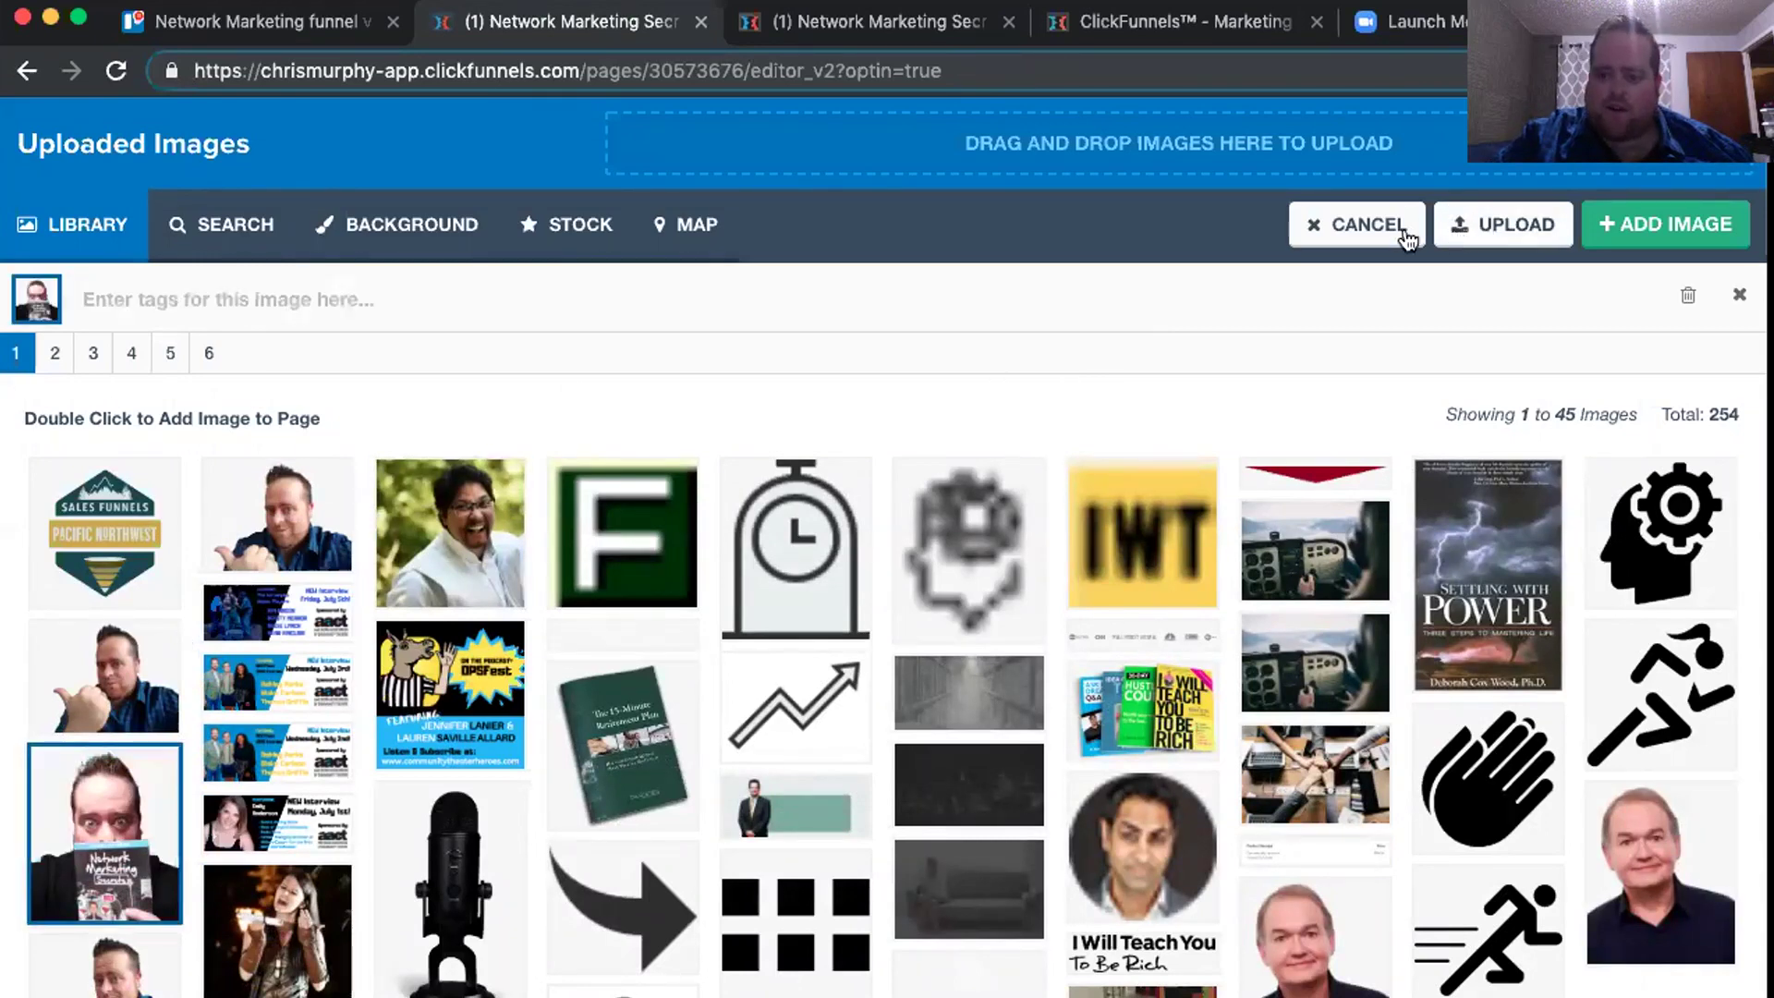
click(1628, 224)
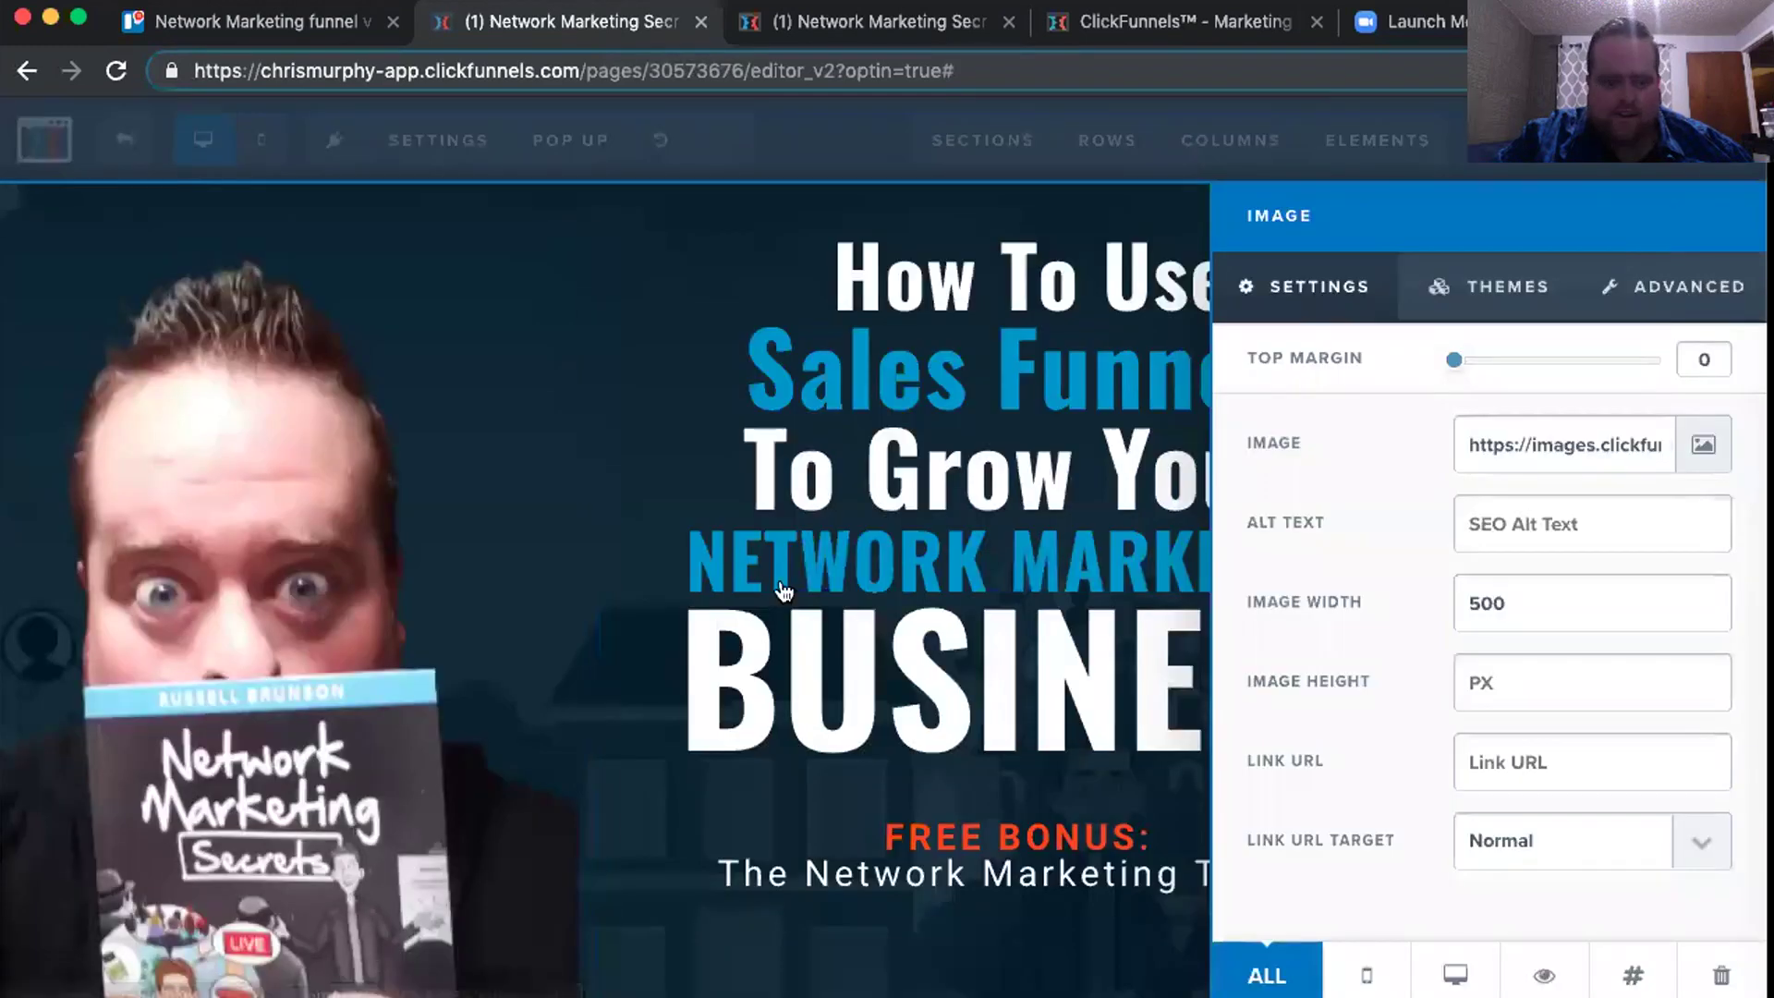
click(737, 587)
scroll(955, 553, down, 3)
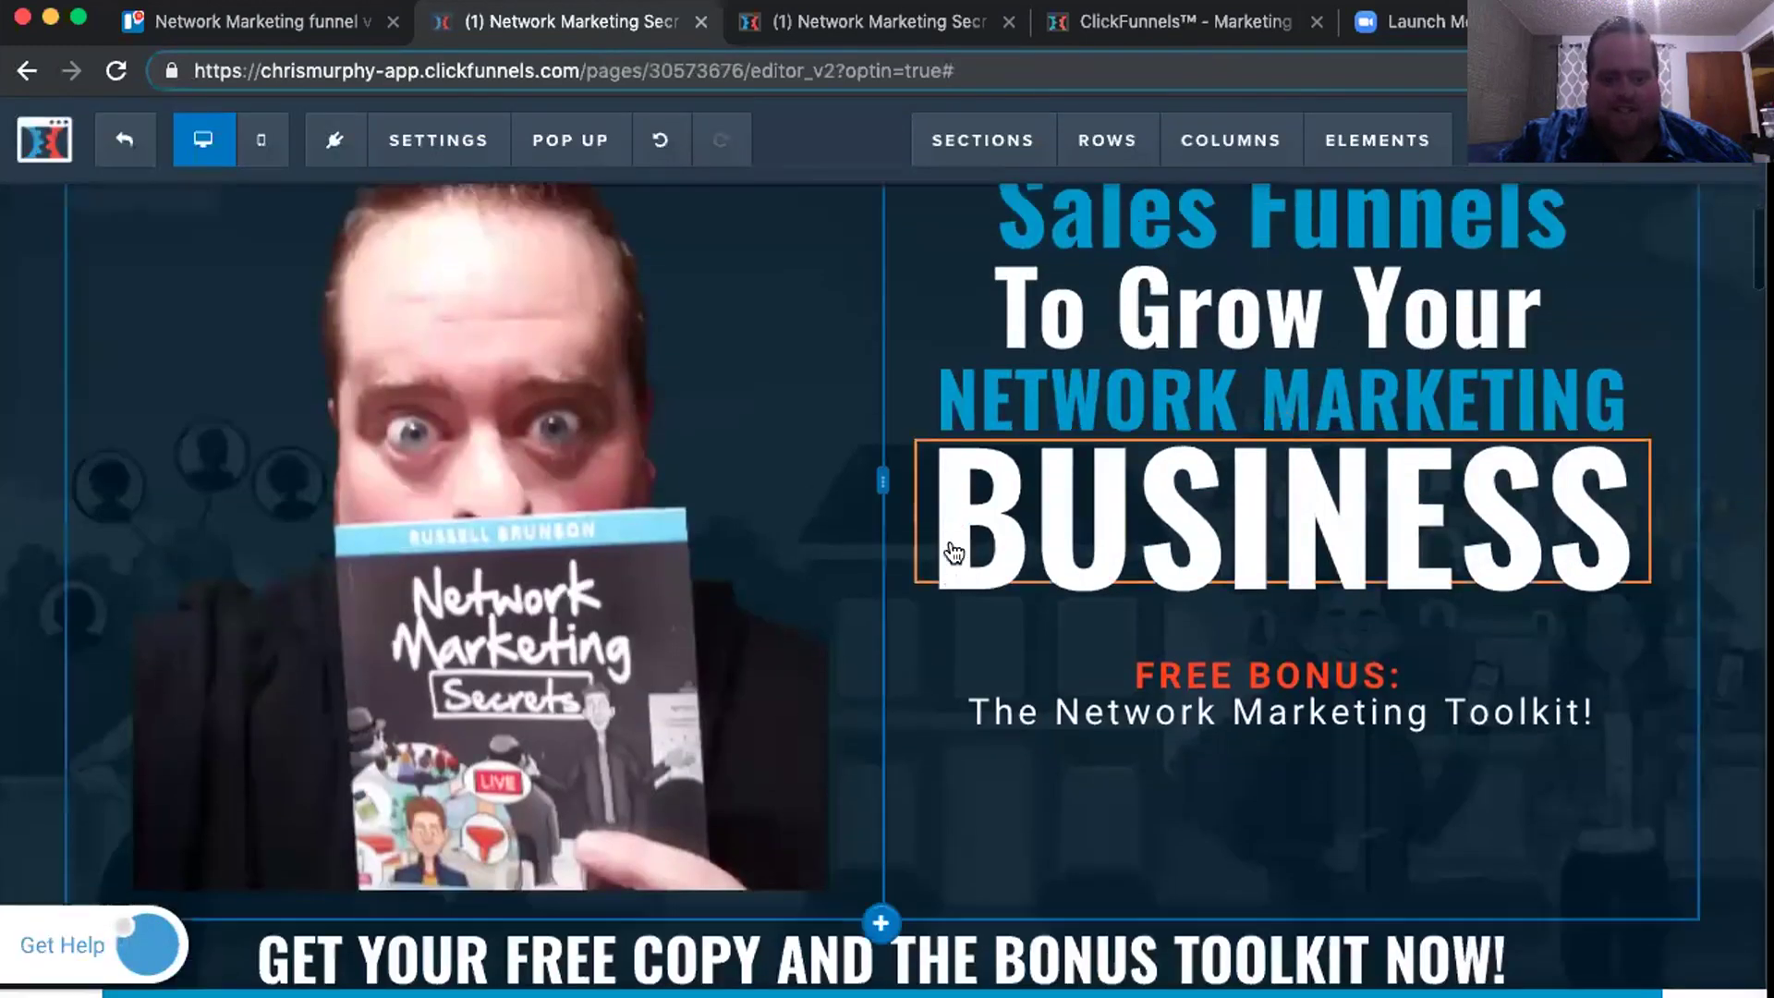
scroll(954, 552, up, 2)
Step: Change the book photo's image width from 500 to 350
click(764, 467)
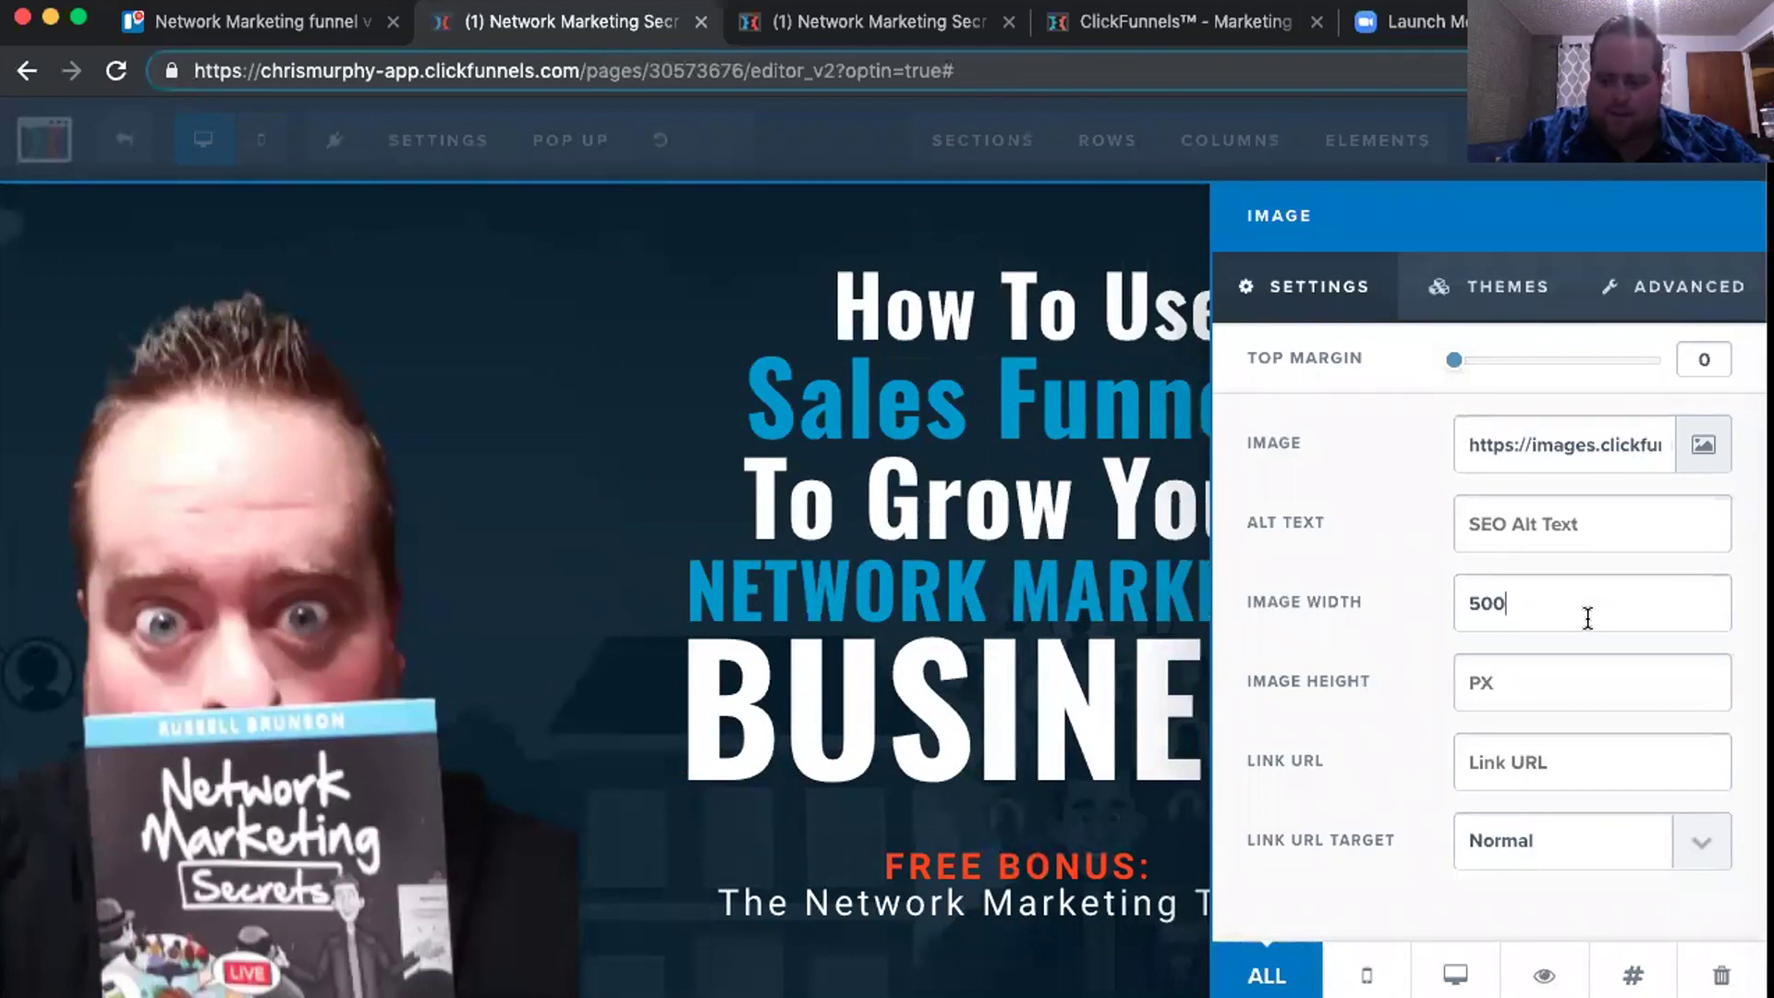
key(BackSpace)
key(BackSpace)
key(BackSpace)
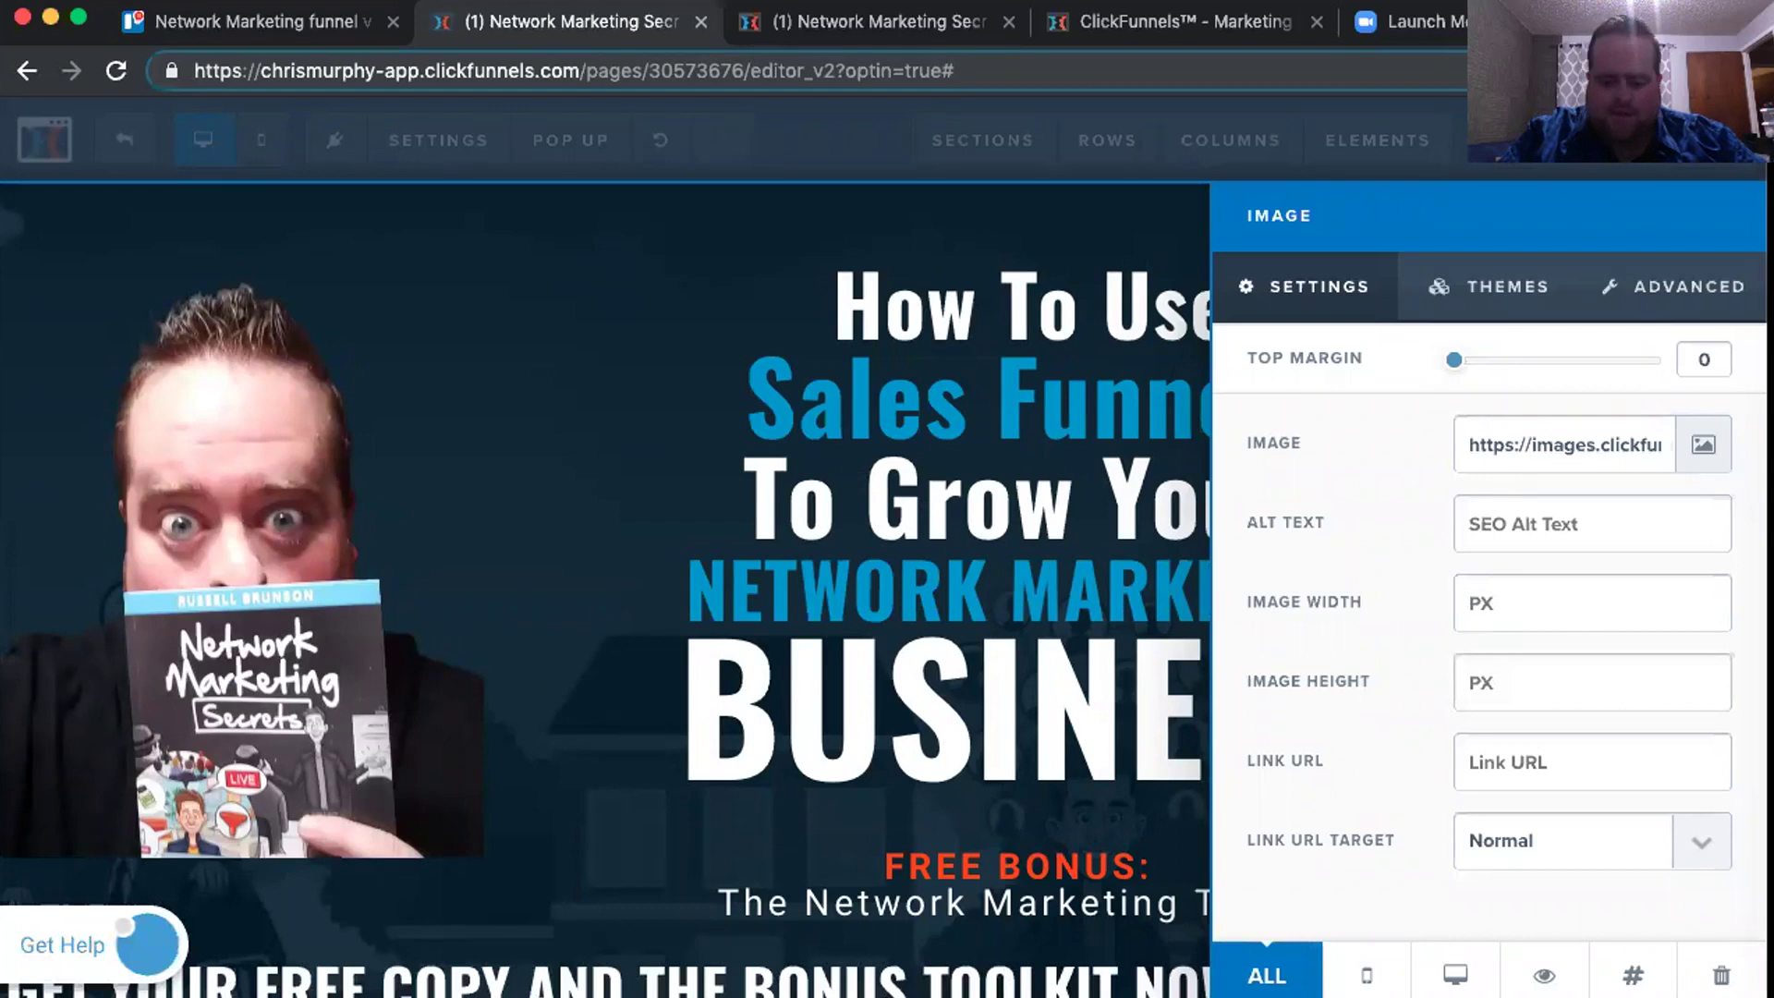
text(400)
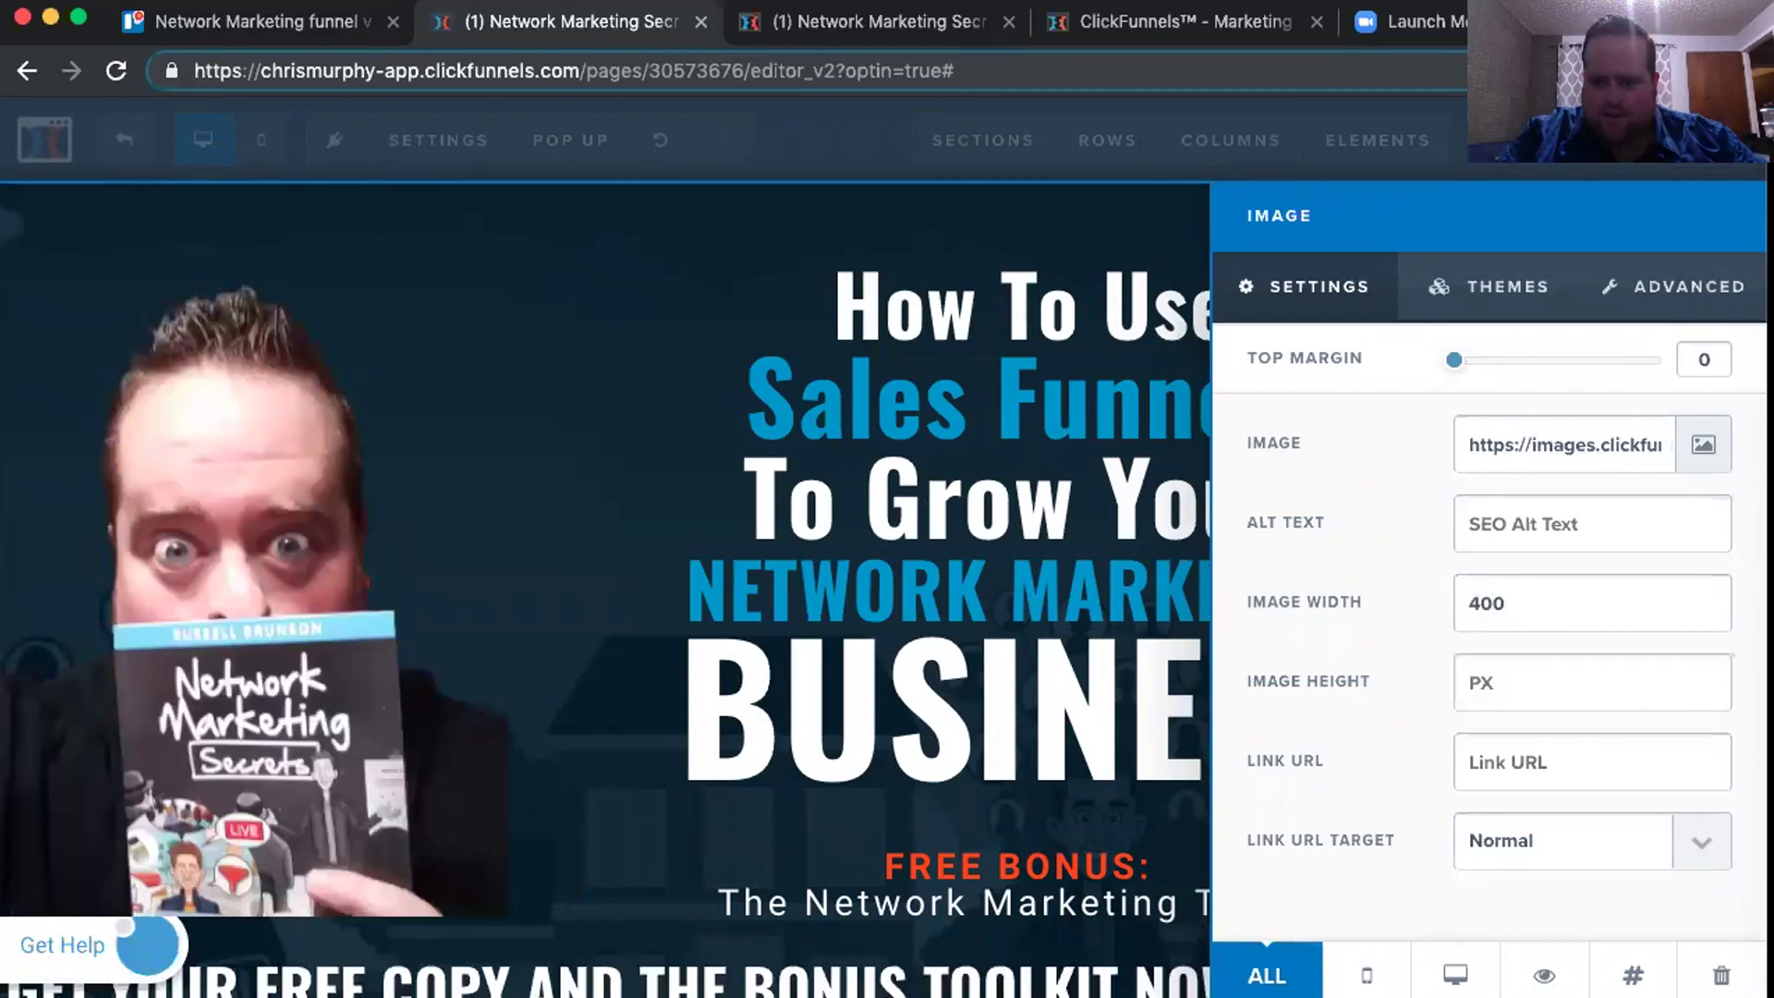
key(BackSpace)
key(BackSpace)
key(BackSpace)
text(350)
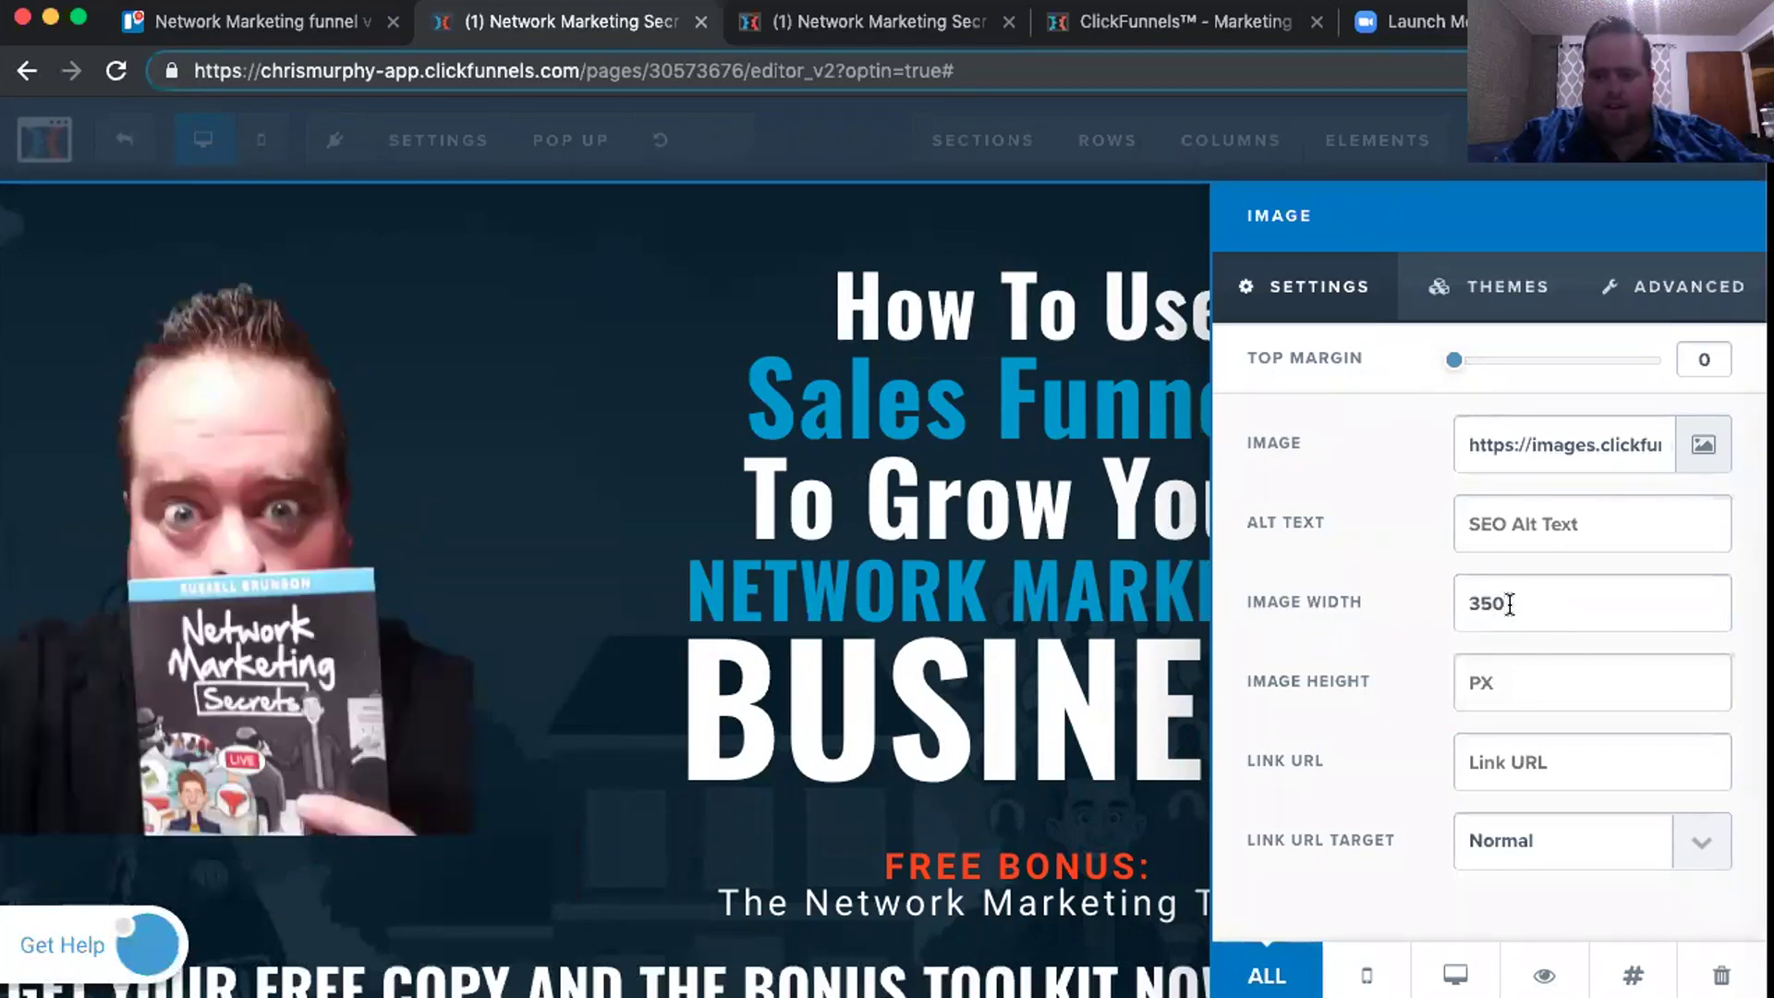
click(651, 558)
scroll(1060, 596, down, 2)
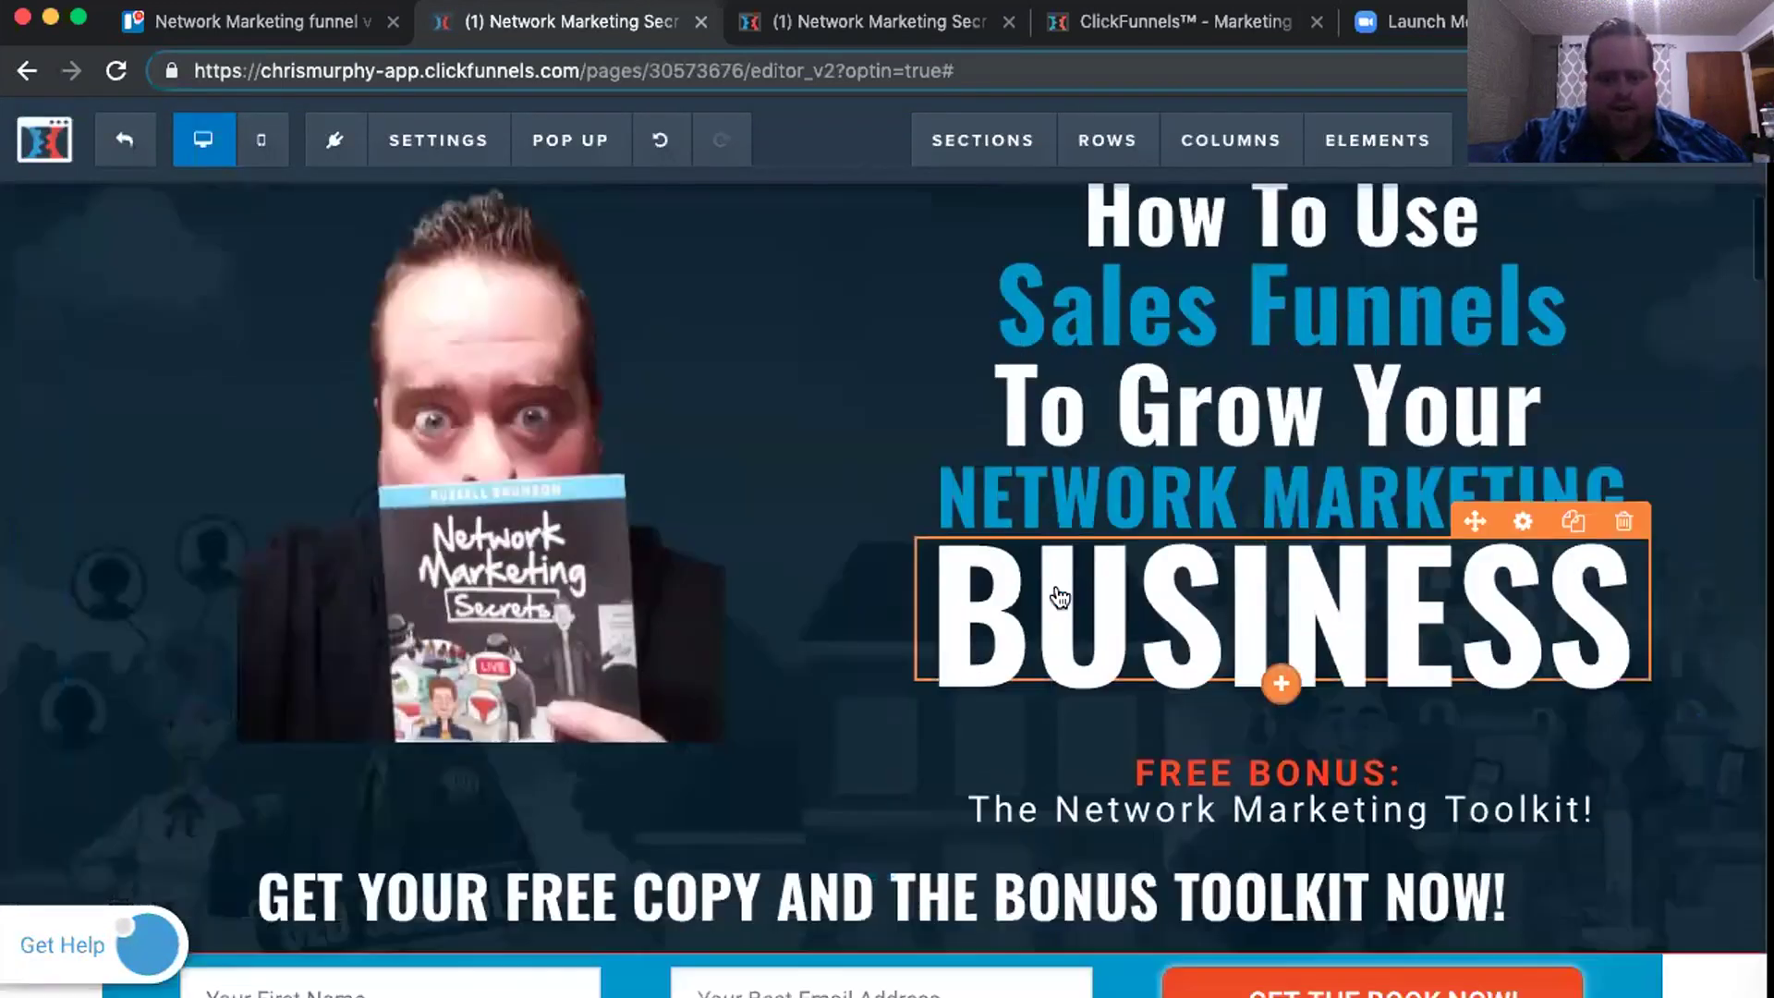
scroll(1059, 596, up, 2)
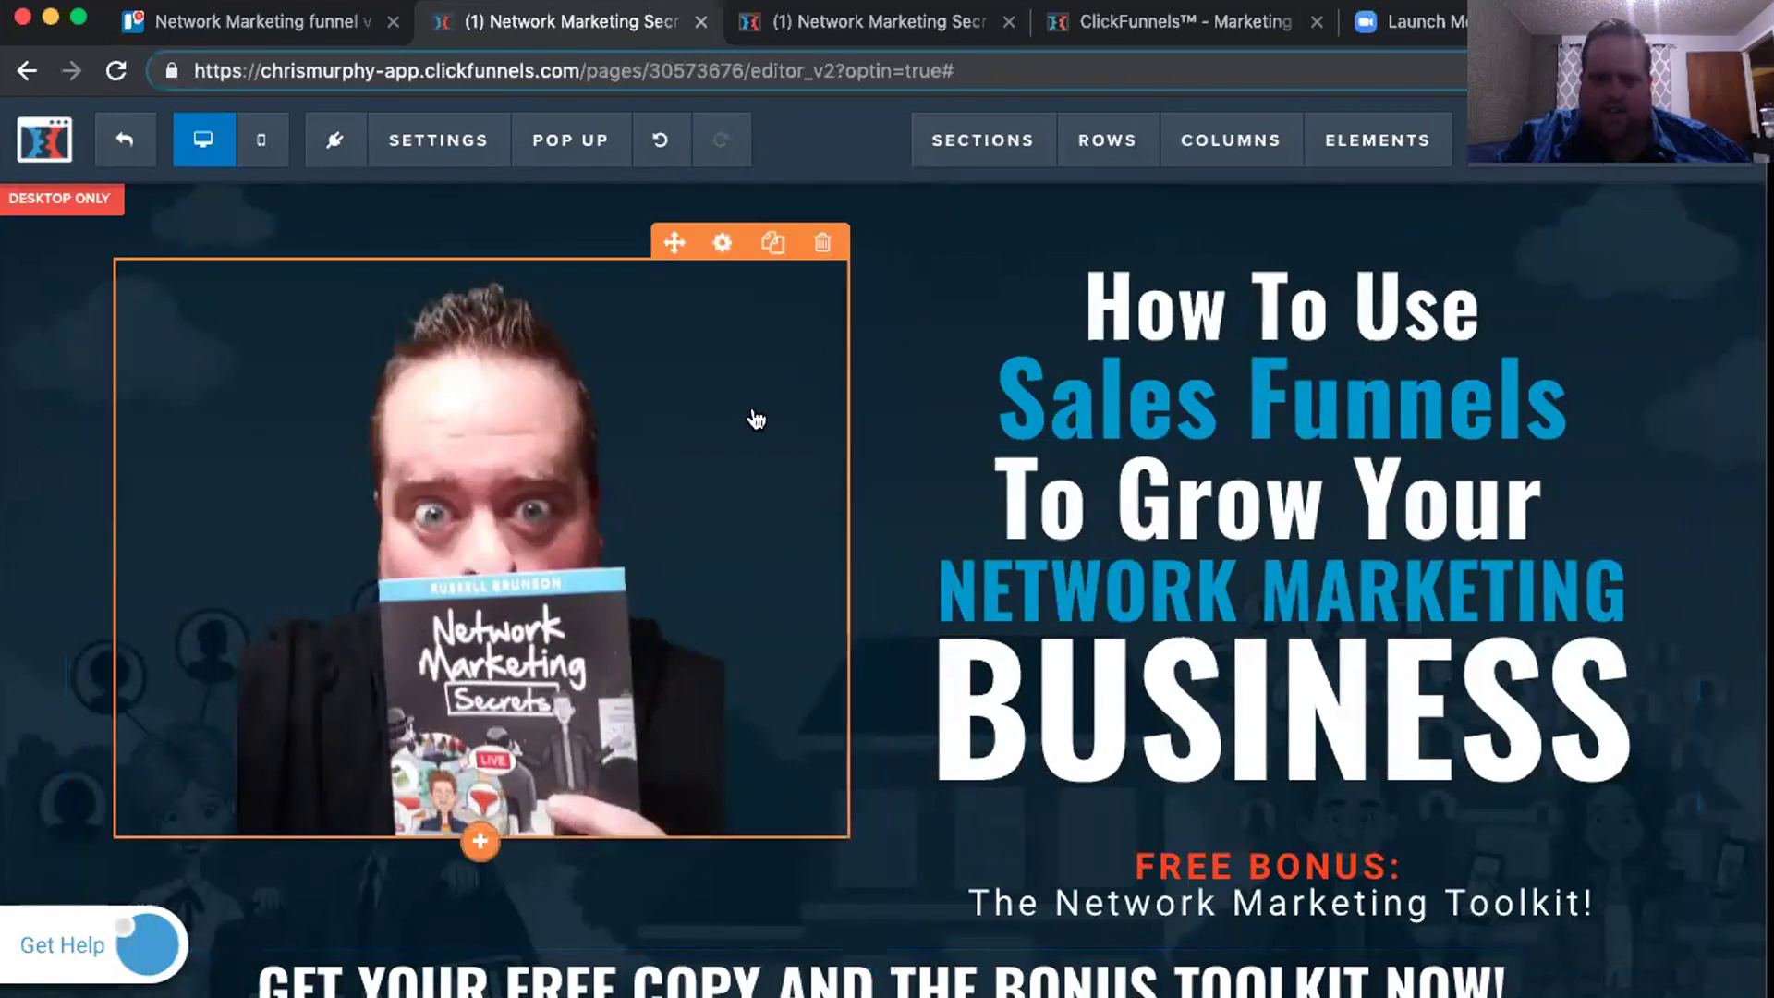
Step: Align the book photo to the right using its advanced style options
click(692, 377)
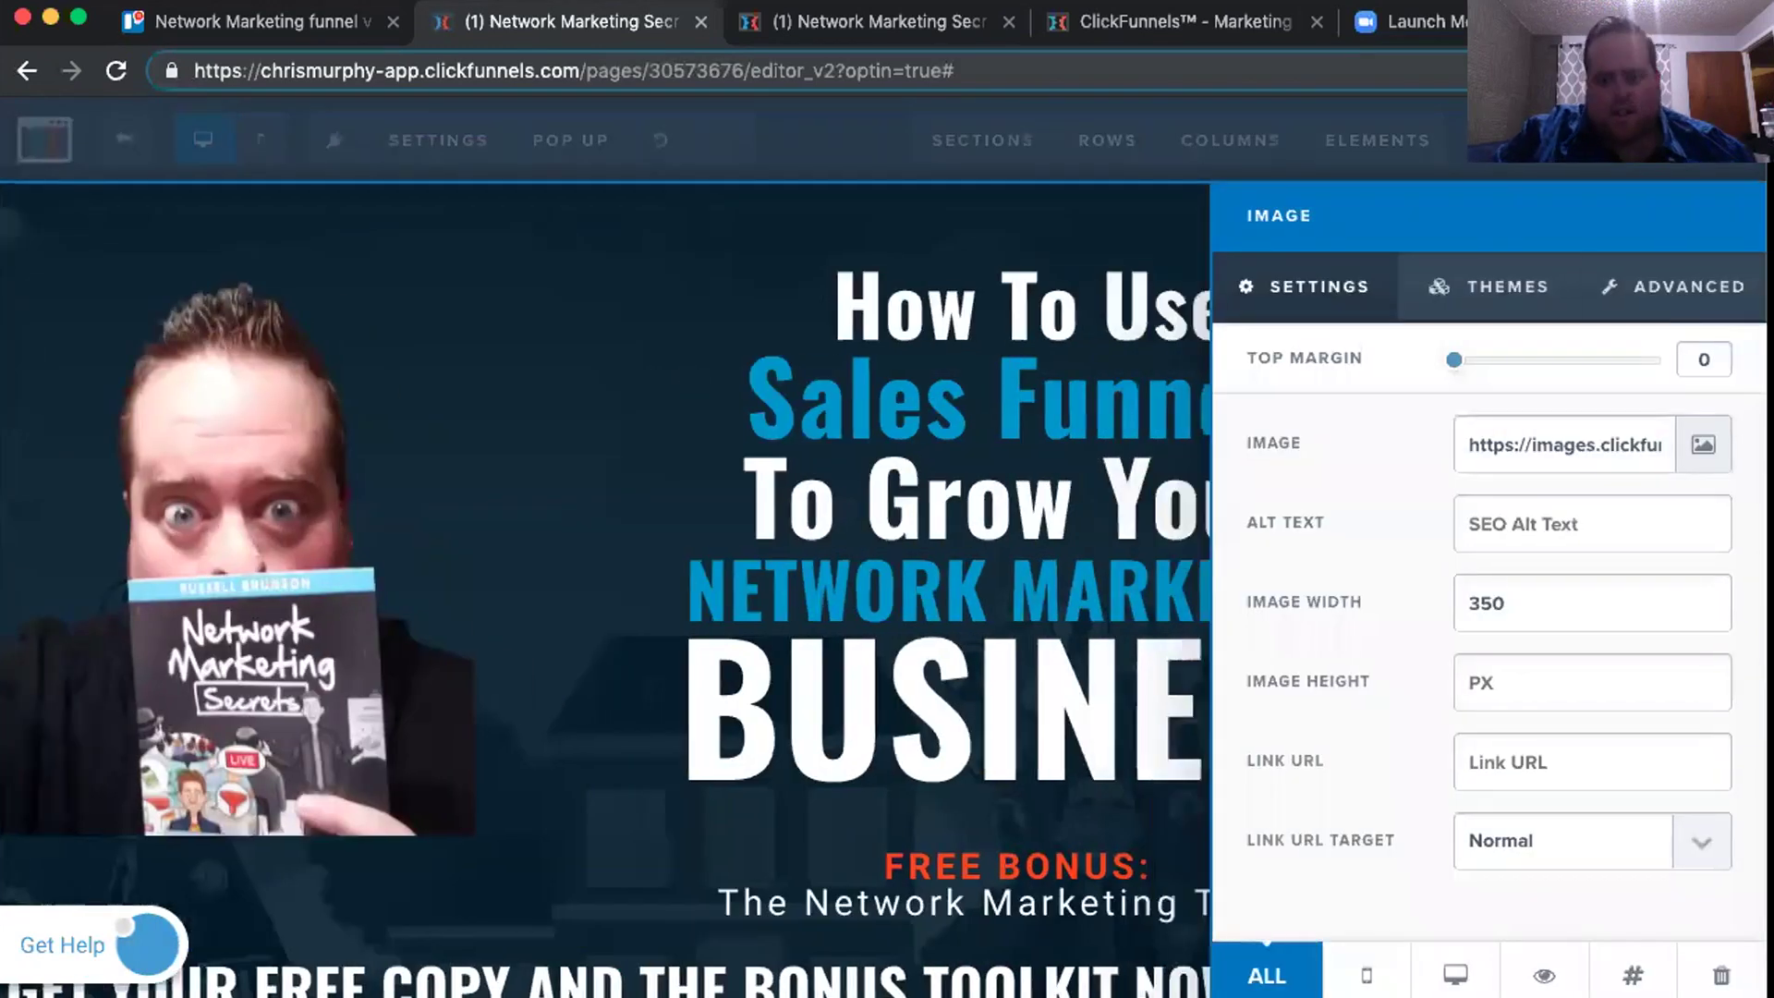
click(1724, 286)
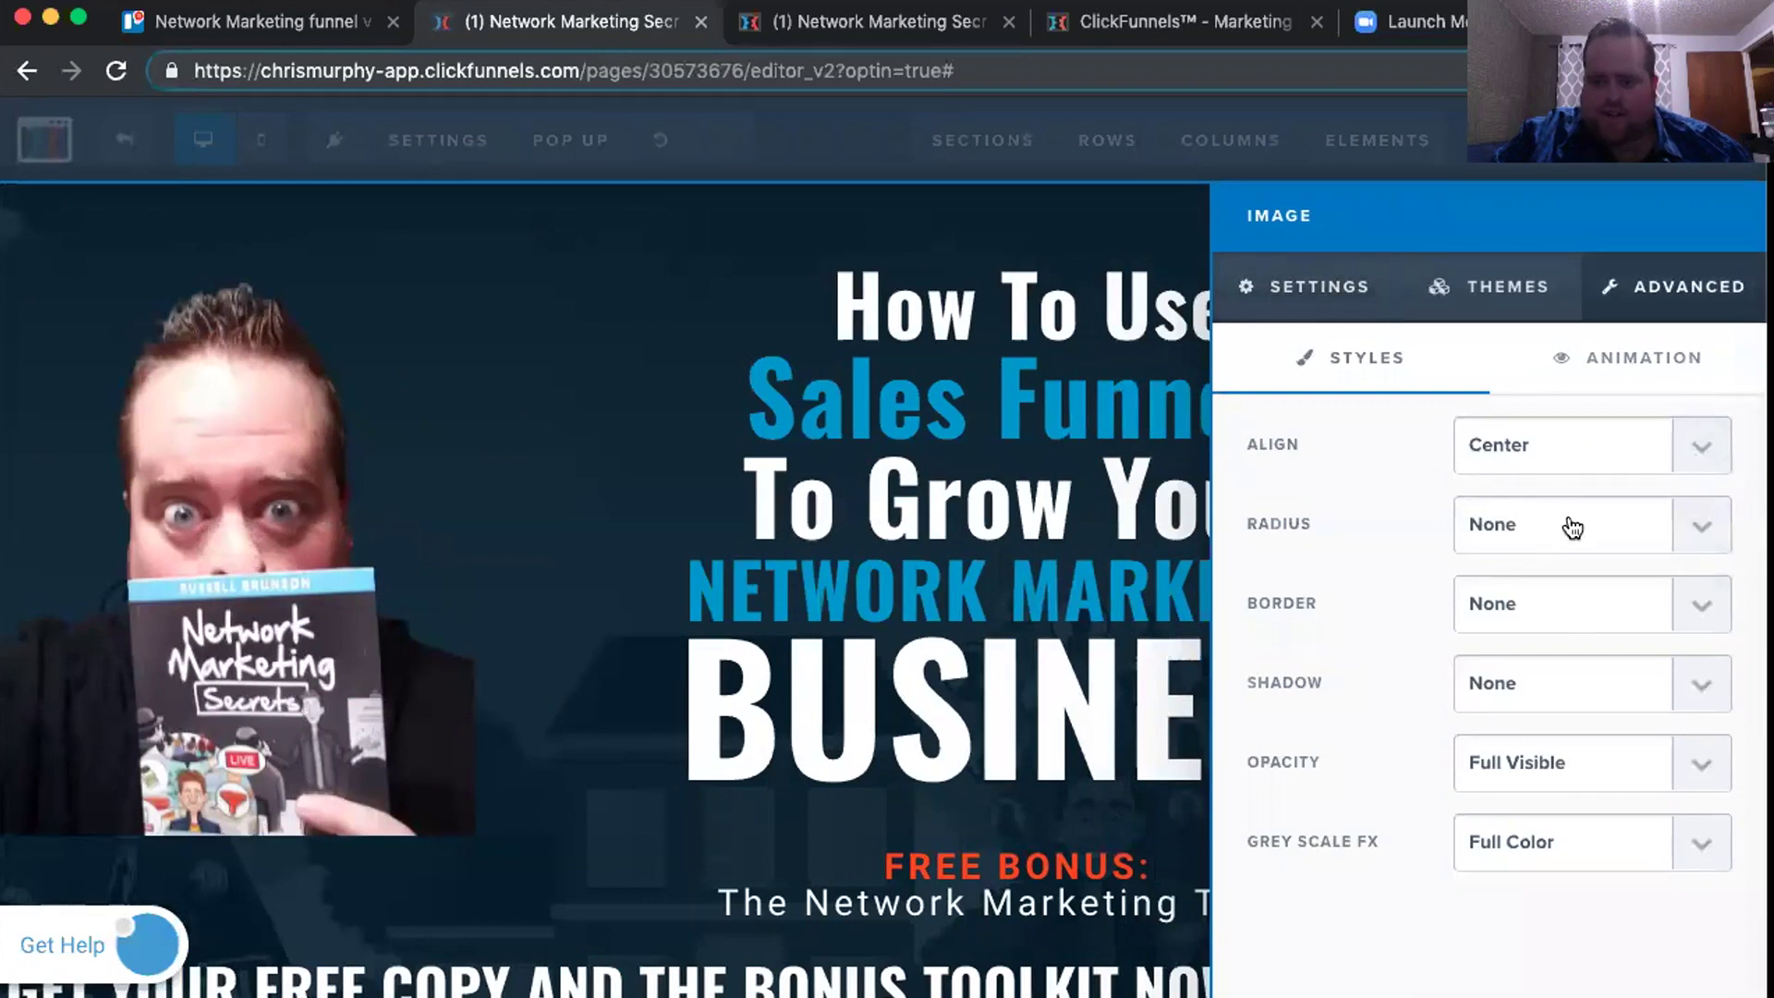
click(1545, 445)
click(1544, 472)
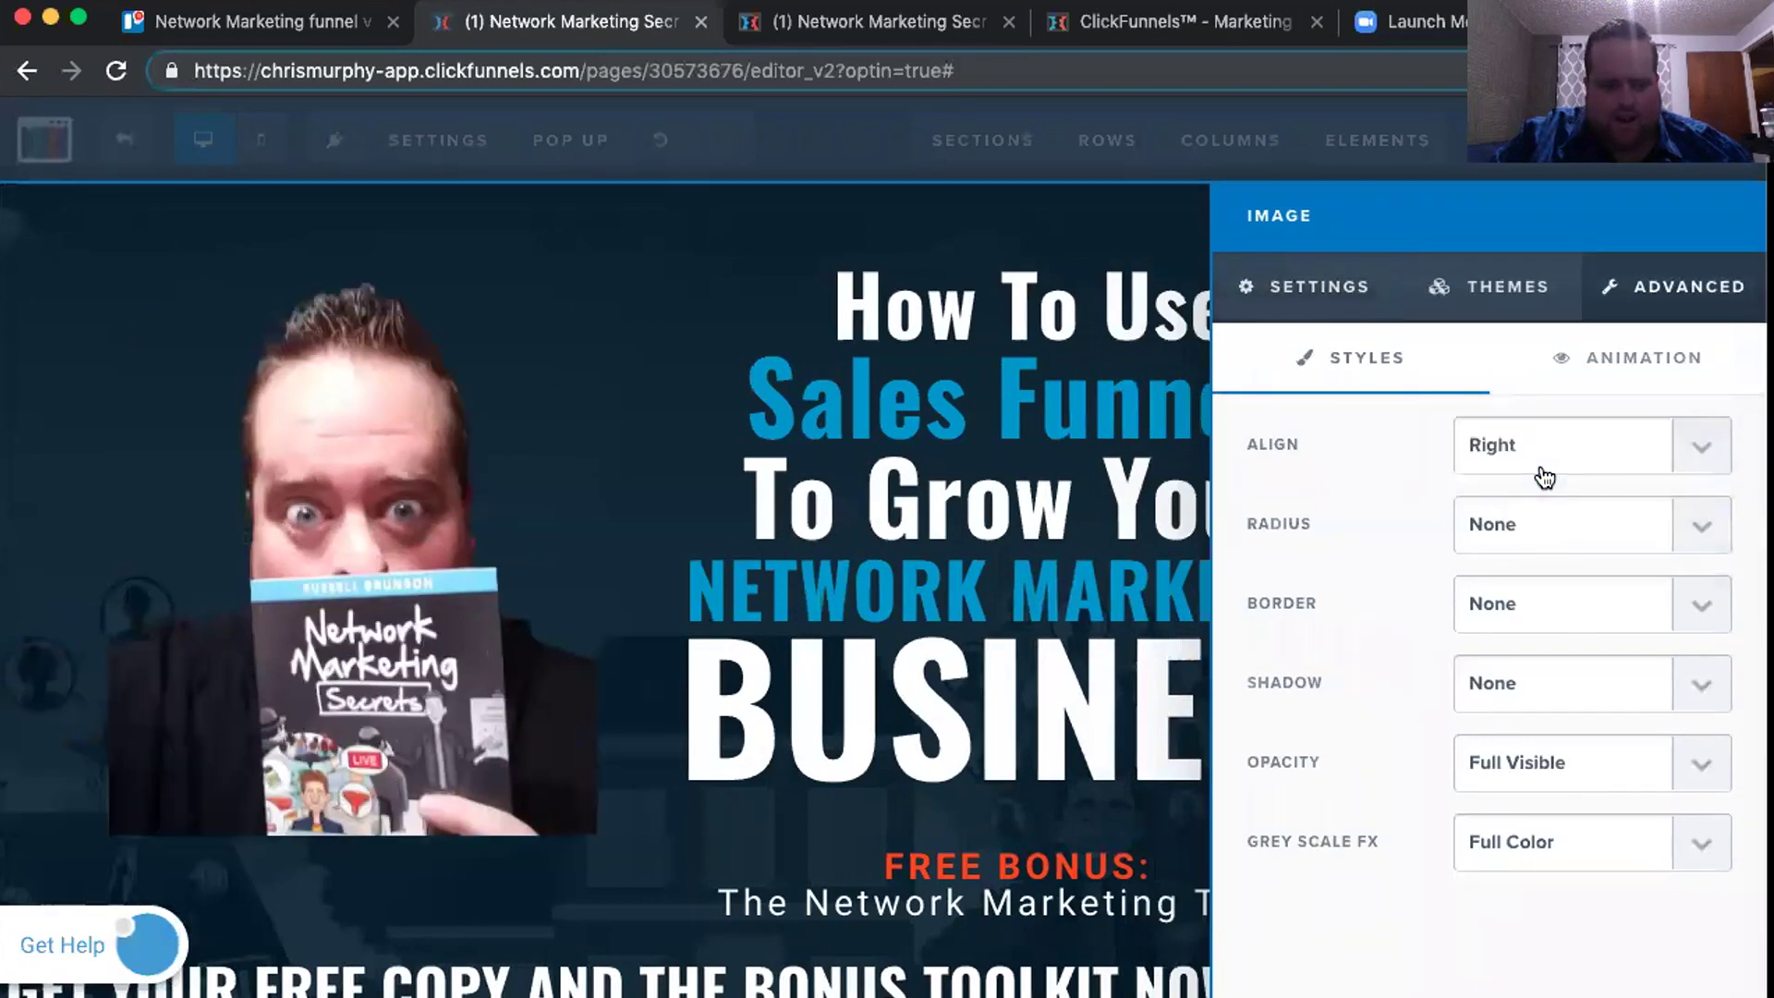
click(507, 460)
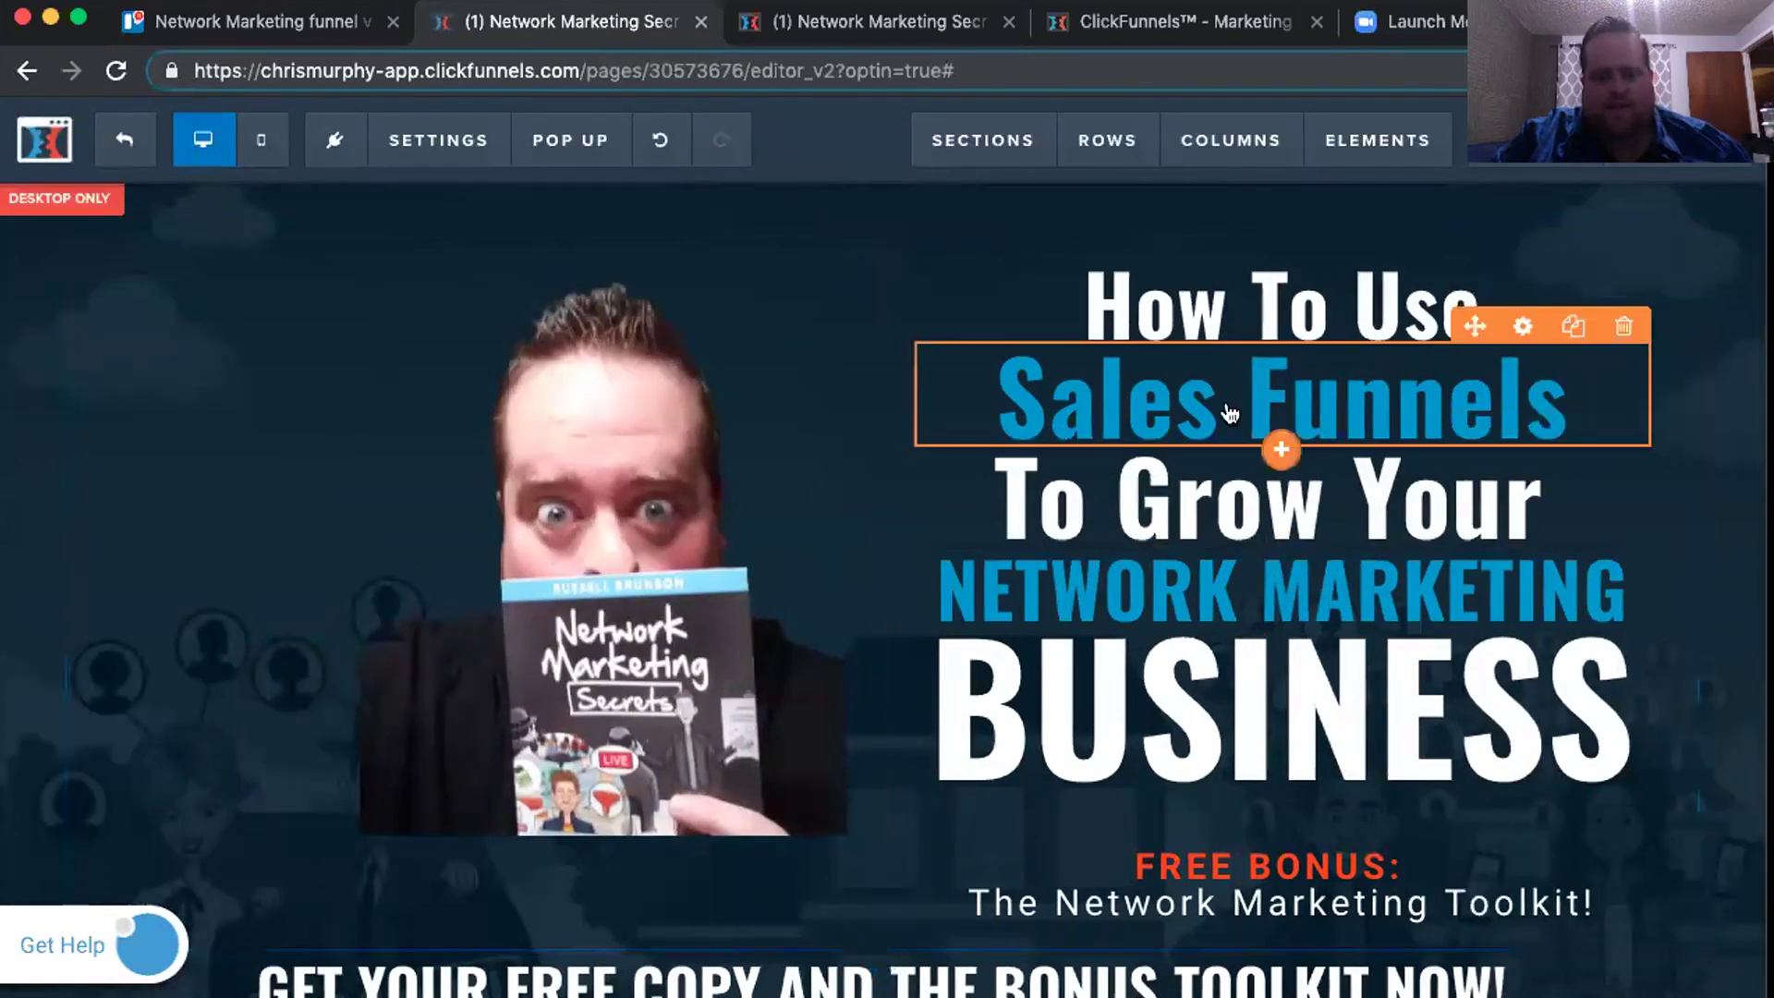
Step: Swap the photo beside 'What Are You Waiting For?' for the thumbs-up picture from the image library
scroll(1274, 459, down, 6)
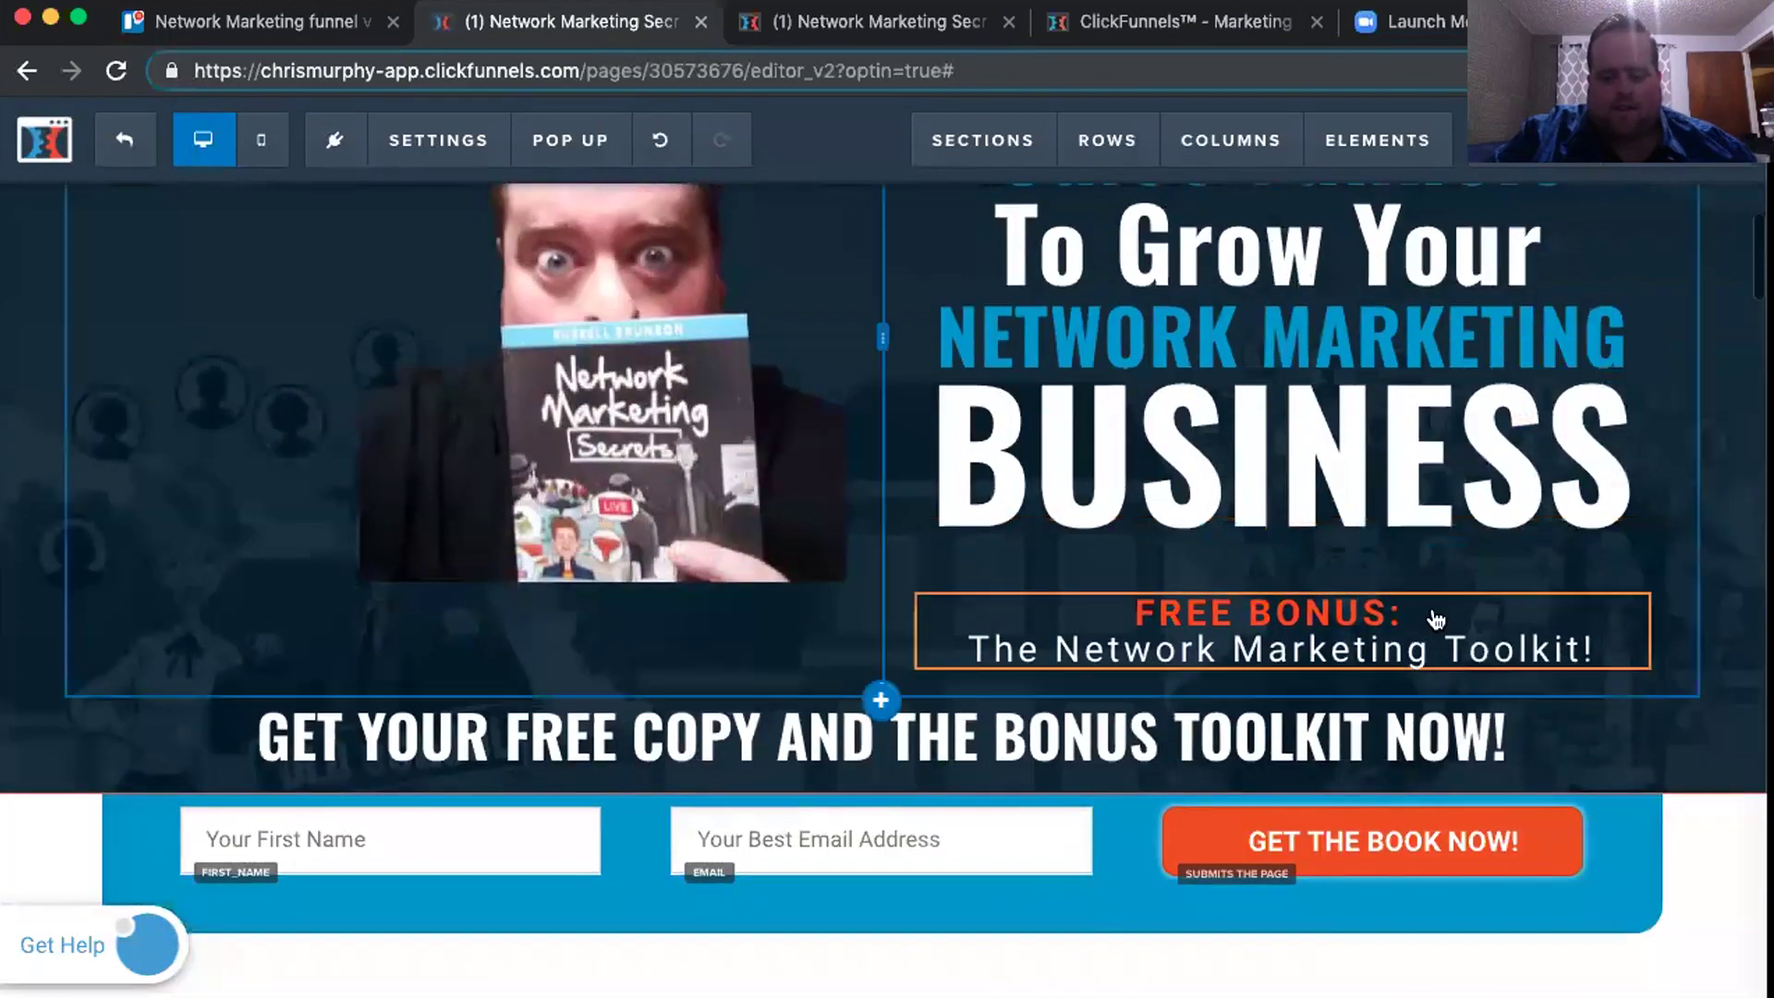
scroll(1435, 618, down, 15)
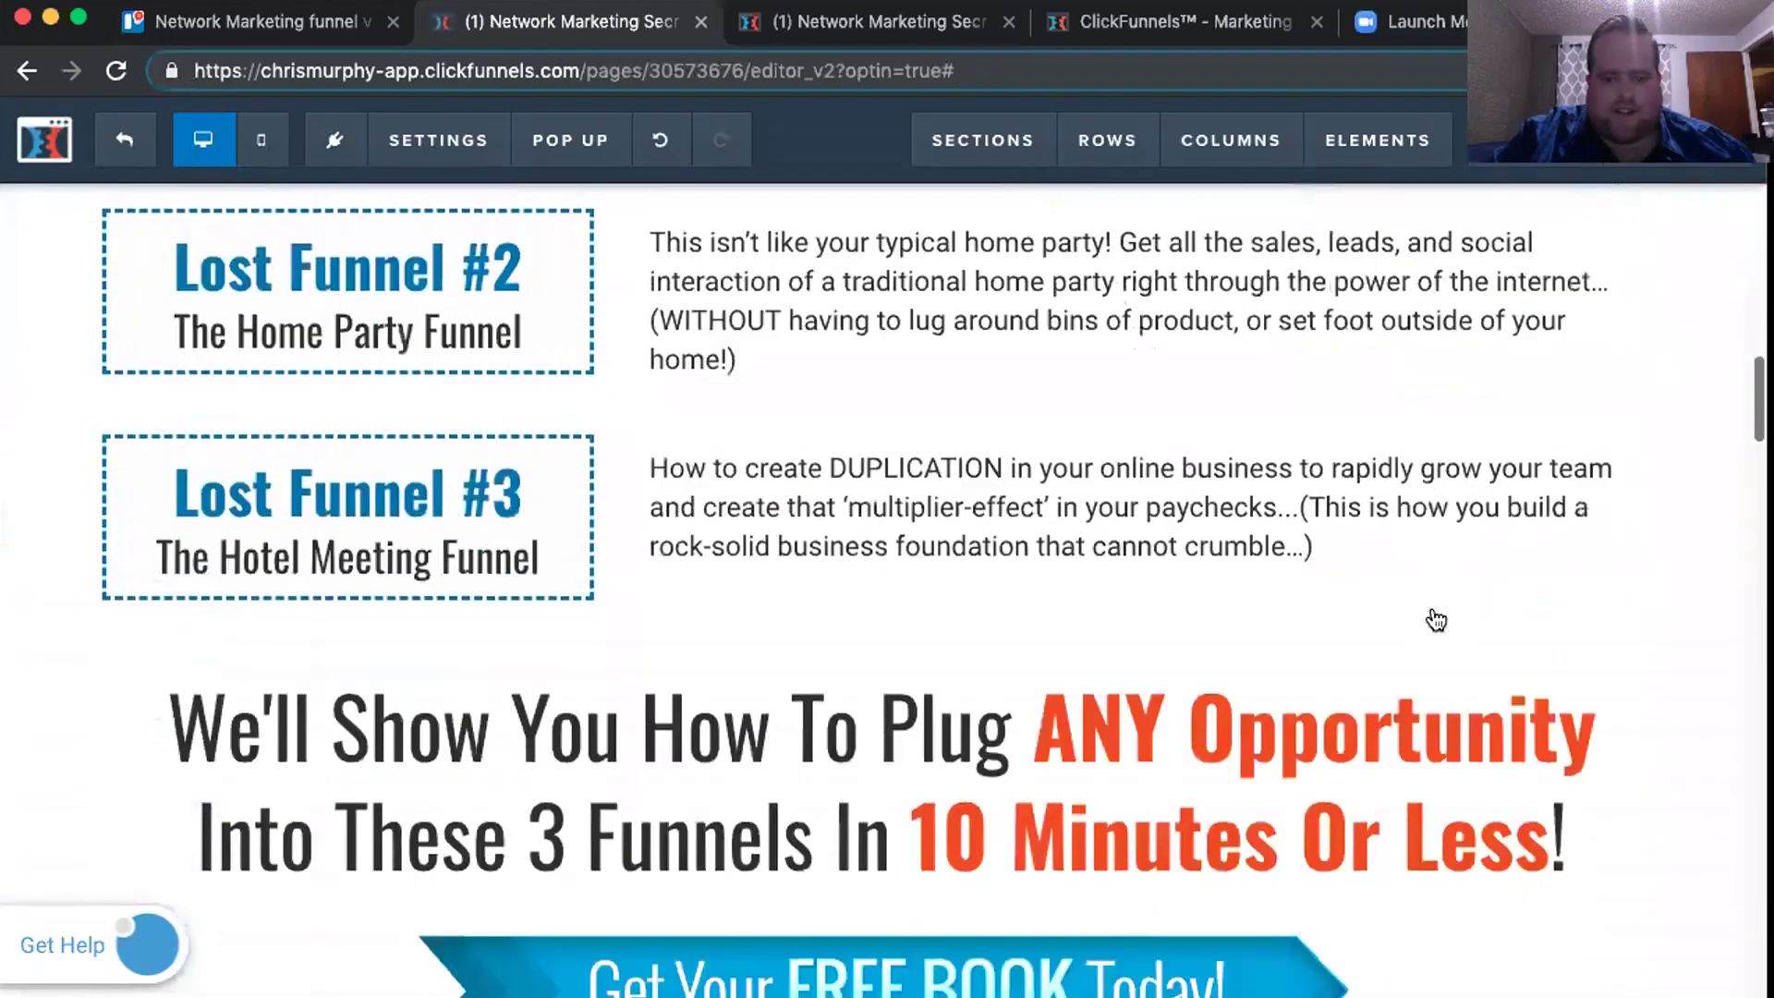
scroll(1434, 619, down, 15)
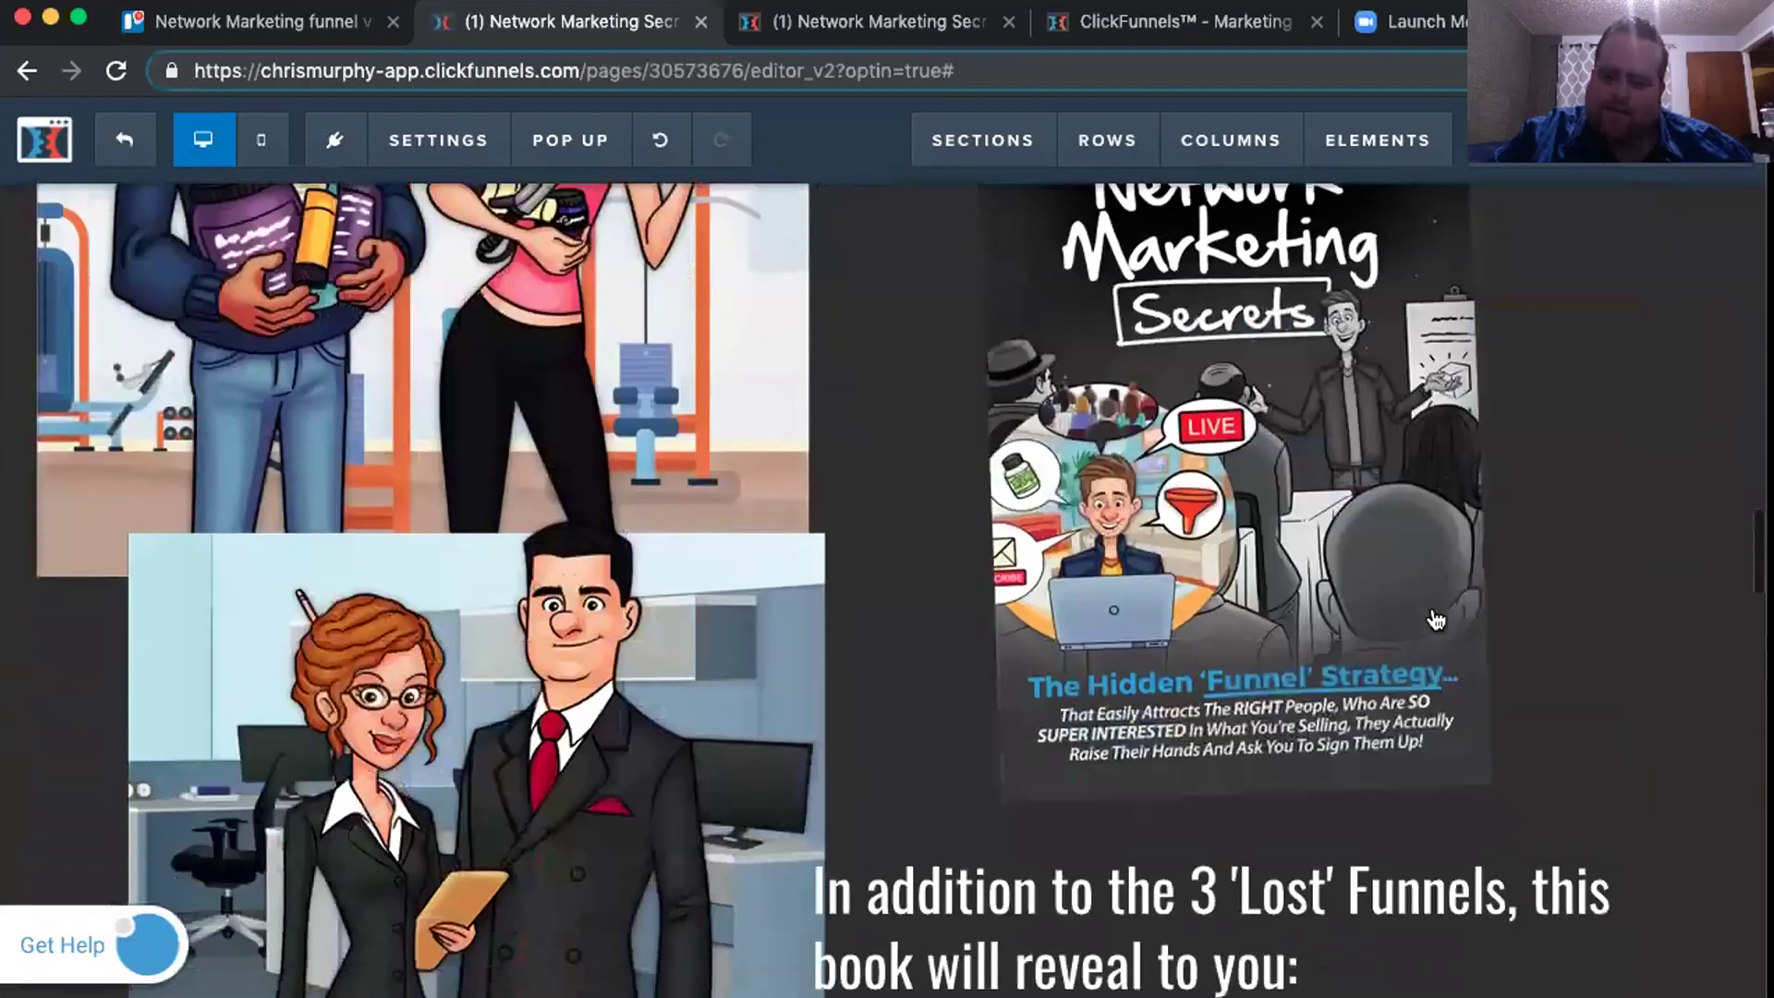
scroll(1435, 617, down, 13)
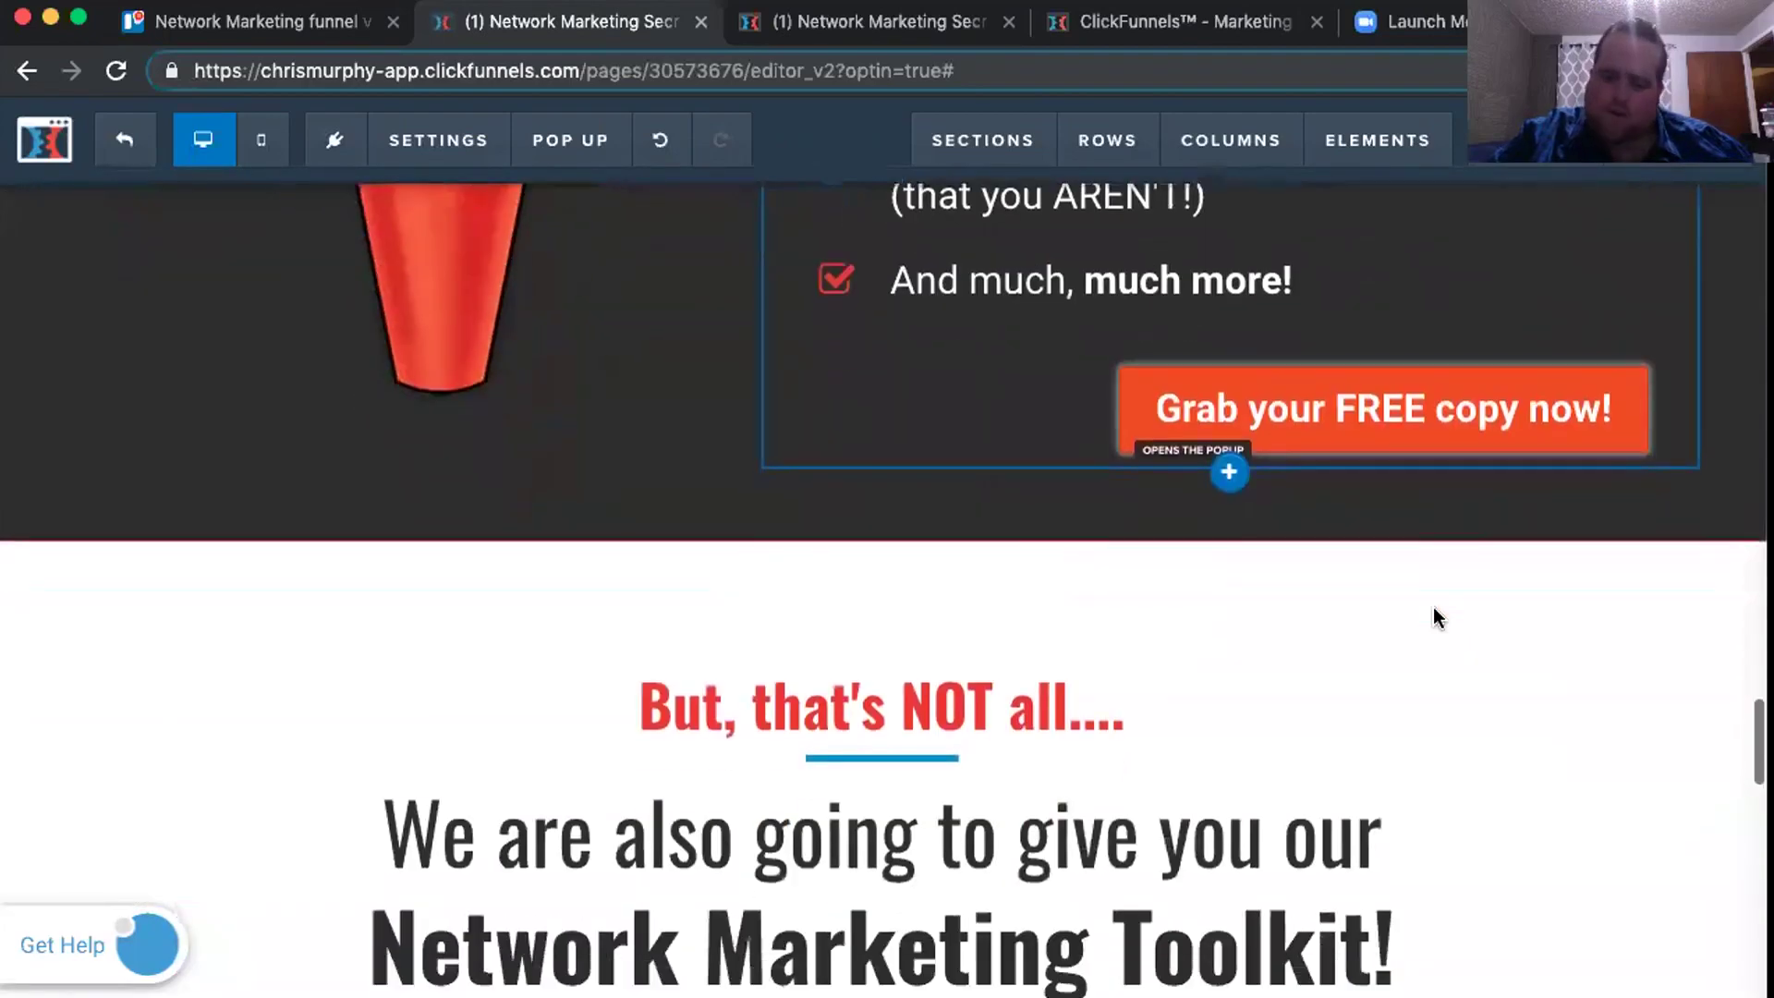
scroll(1435, 617, down, 14)
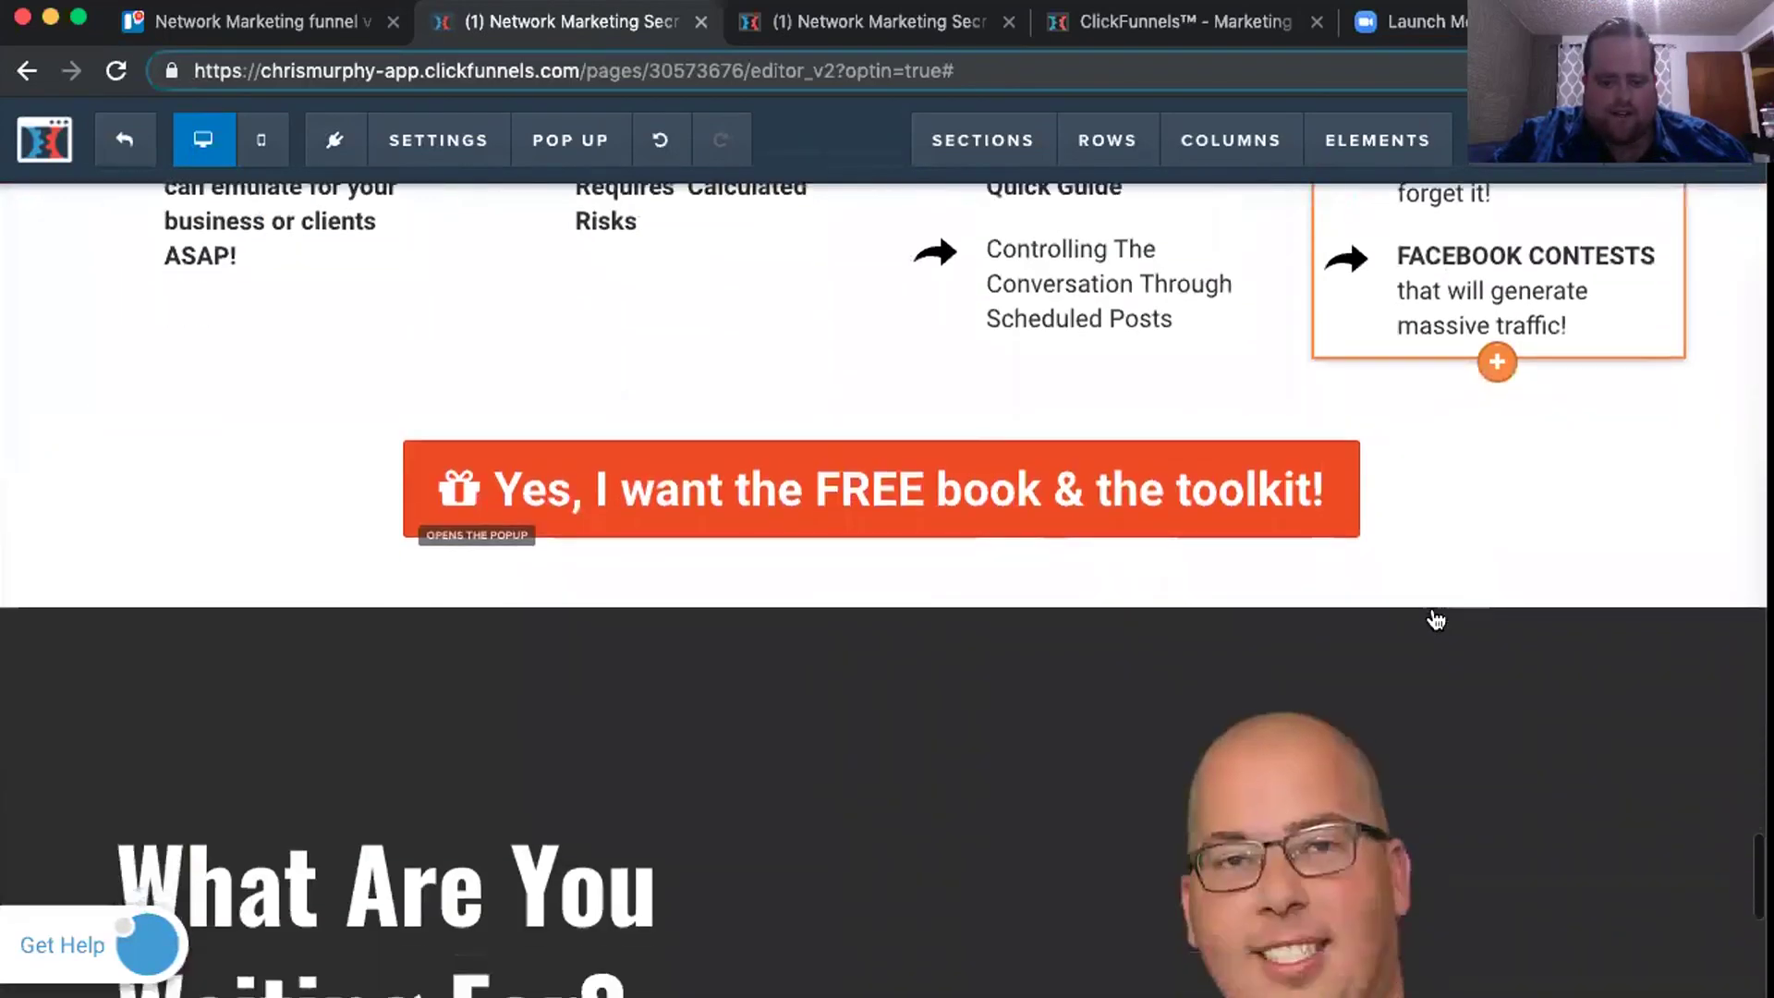
scroll(1354, 484, down, 2)
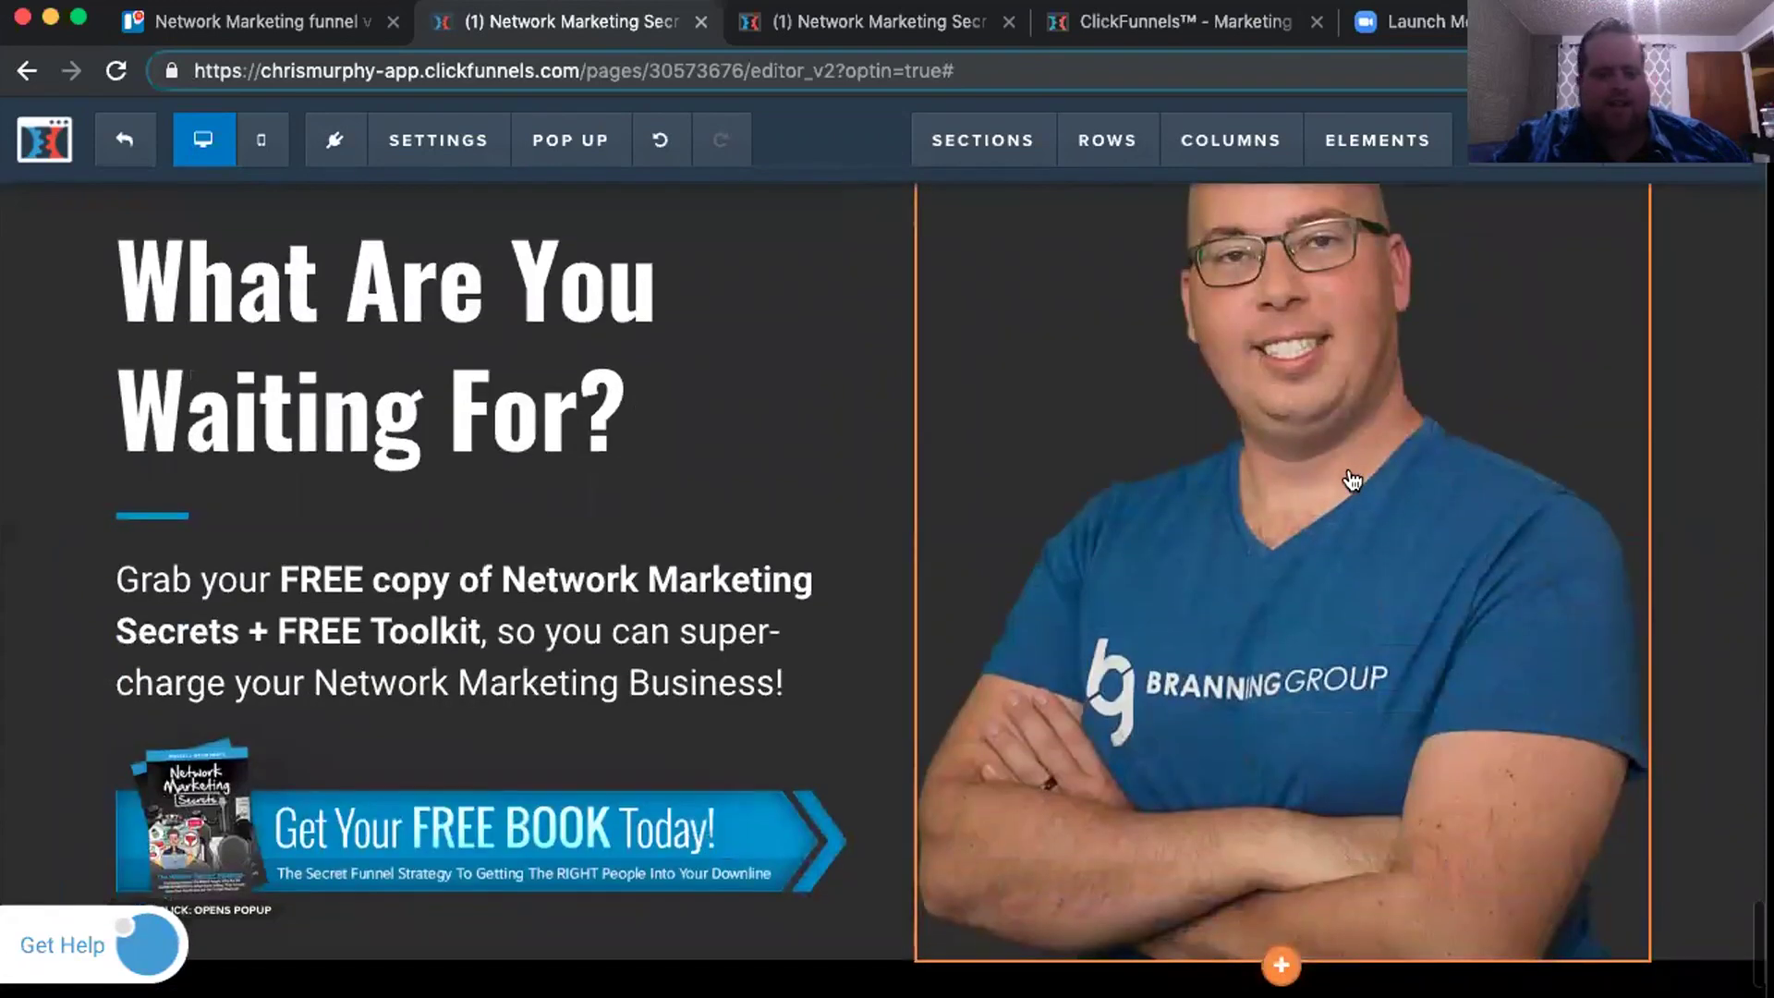
click(1361, 330)
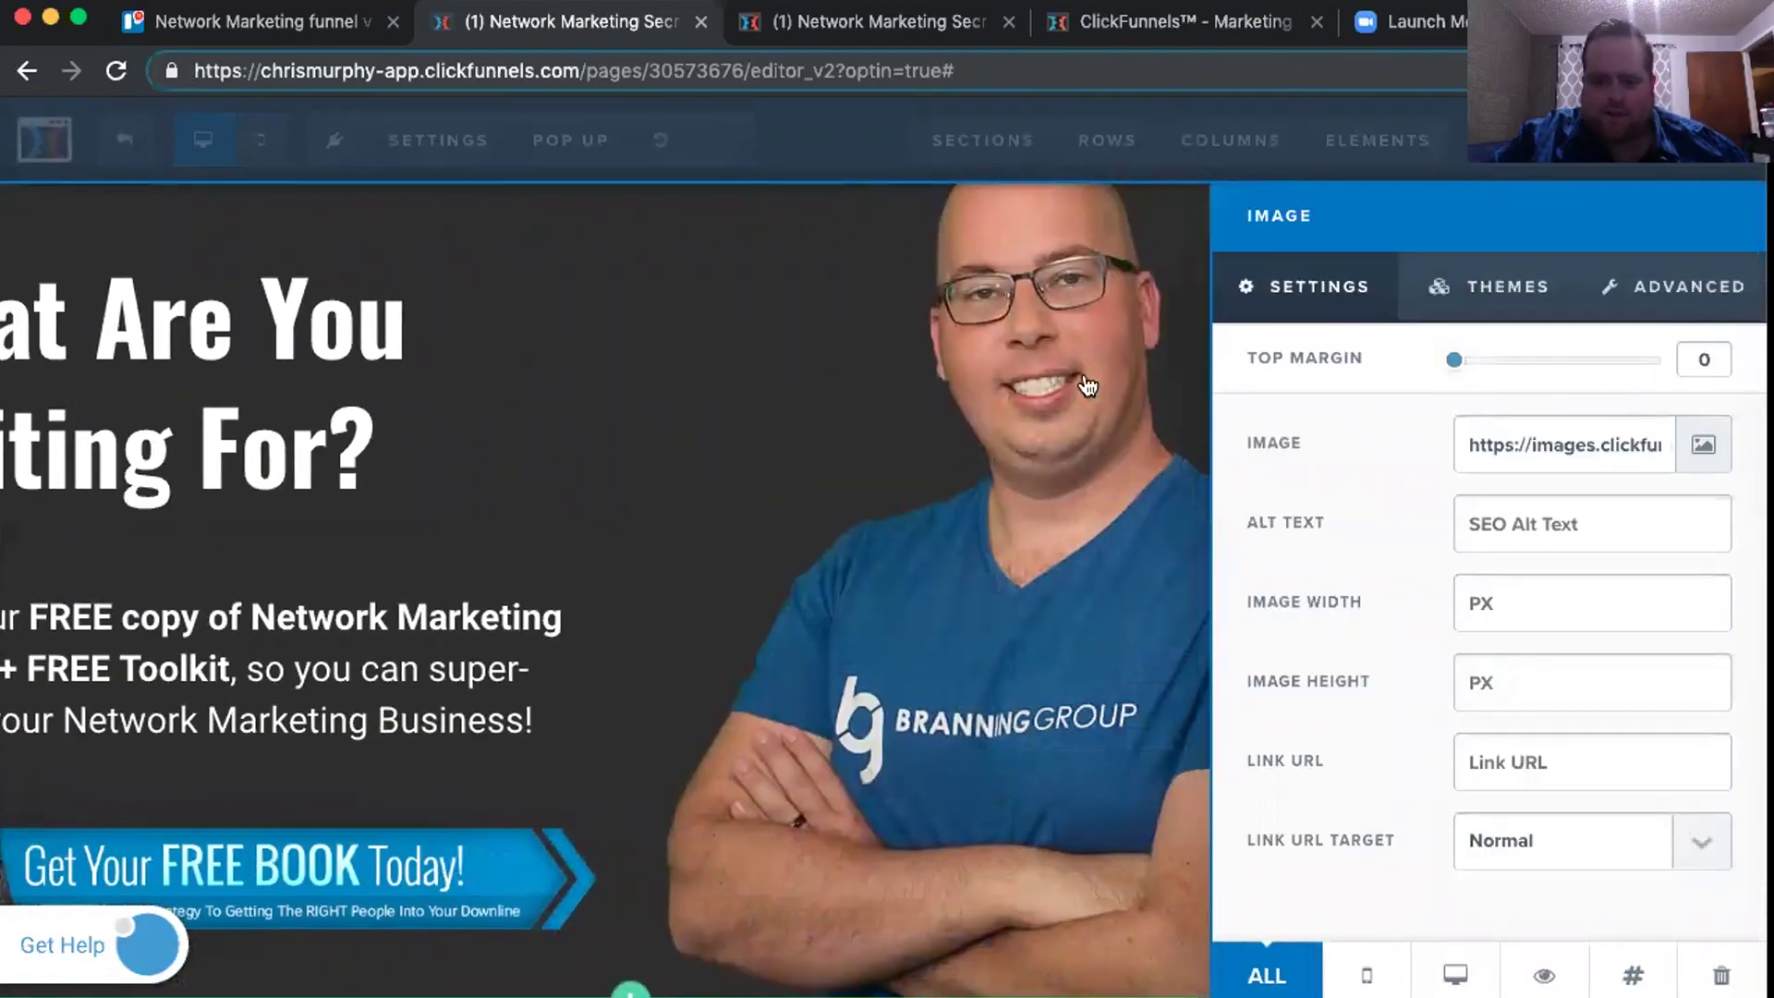
click(1123, 380)
click(1212, 382)
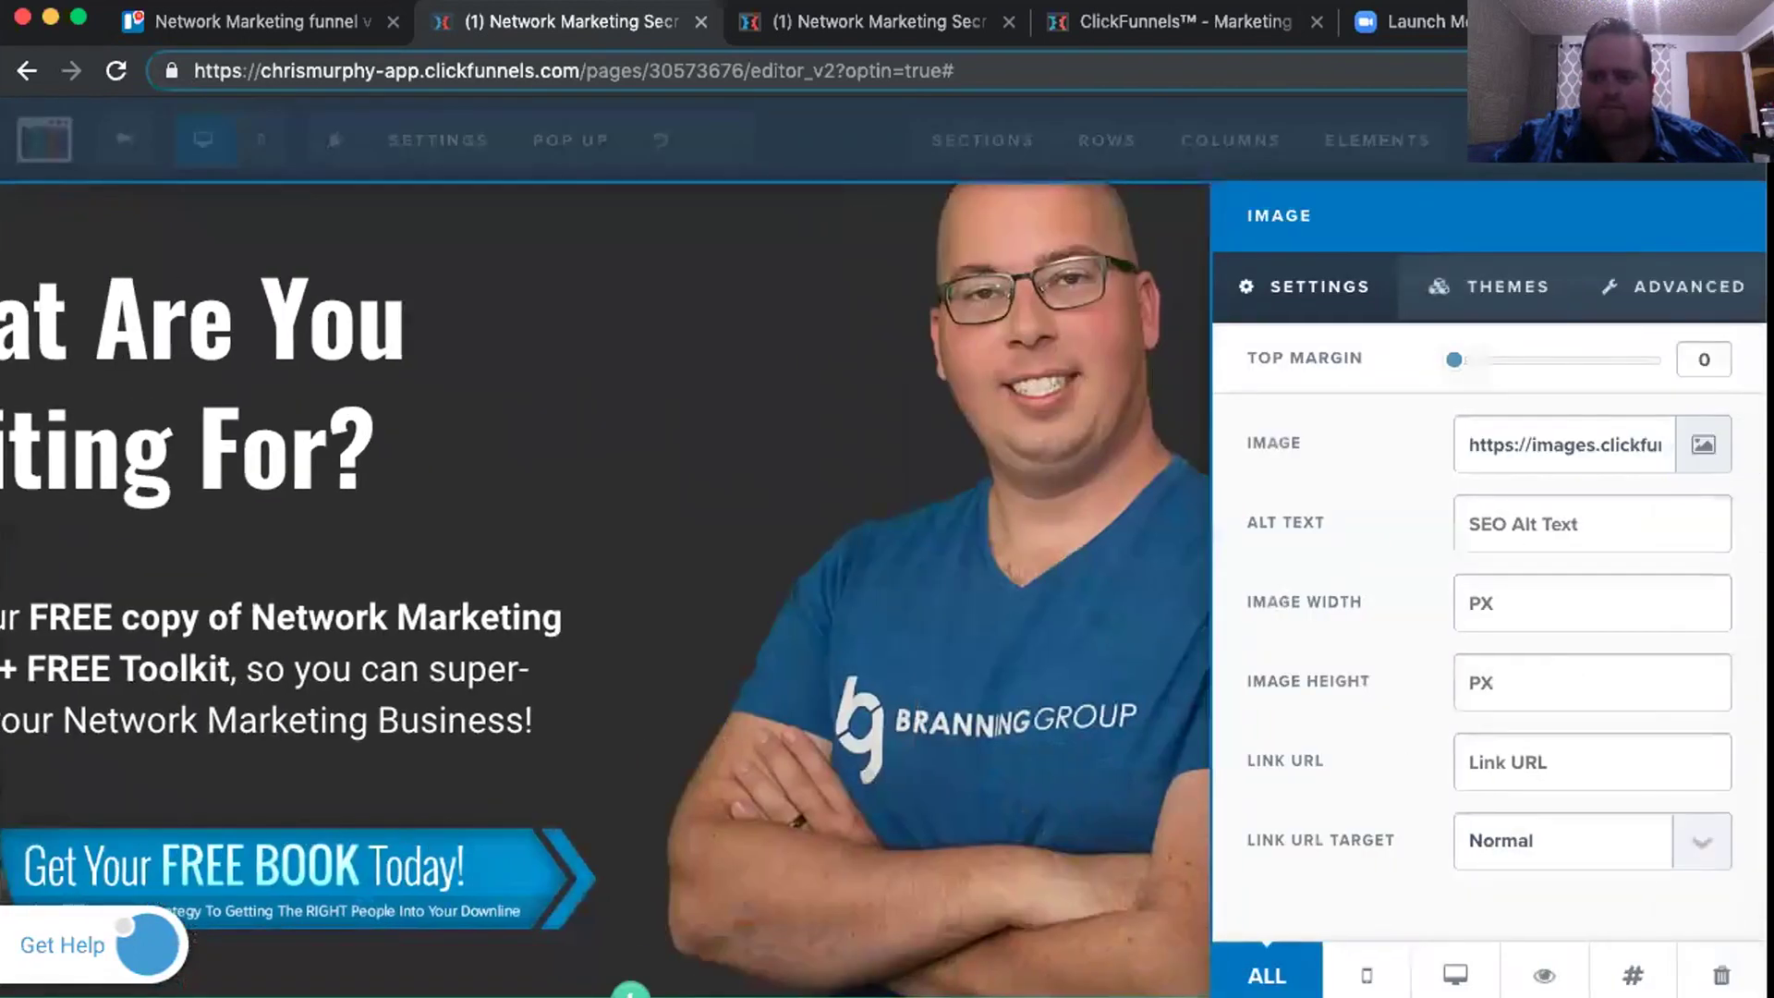
click(1704, 444)
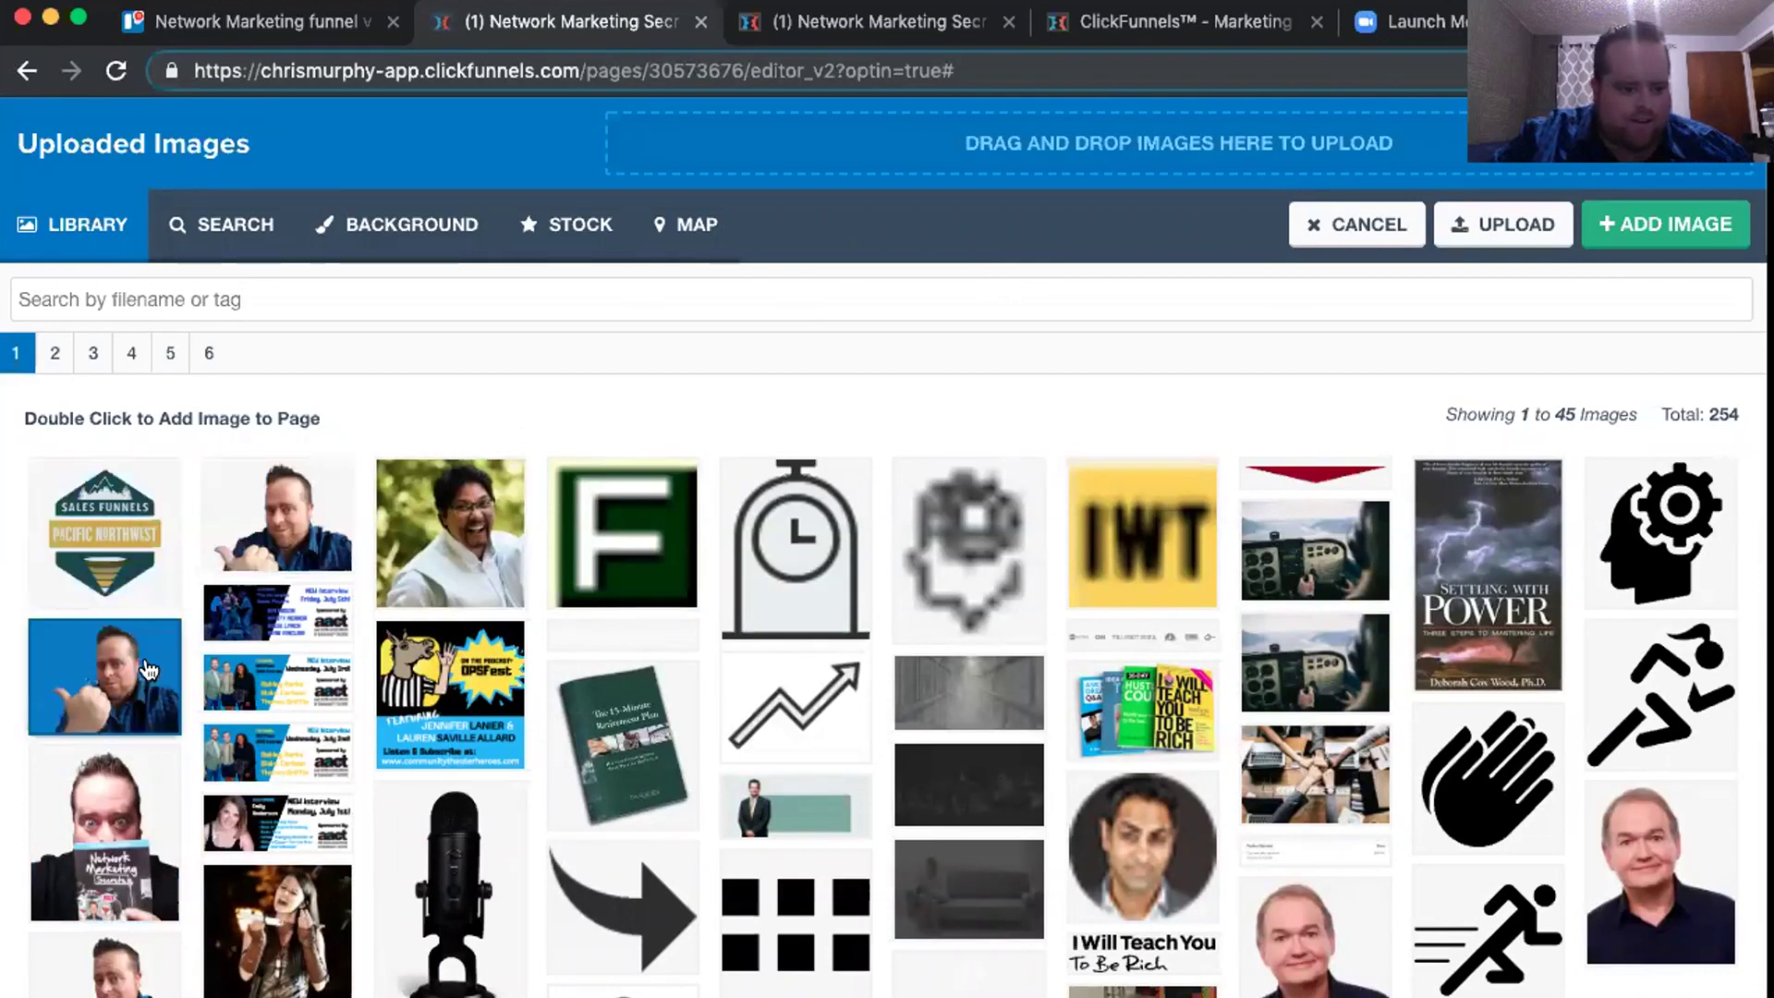
double_click(277, 517)
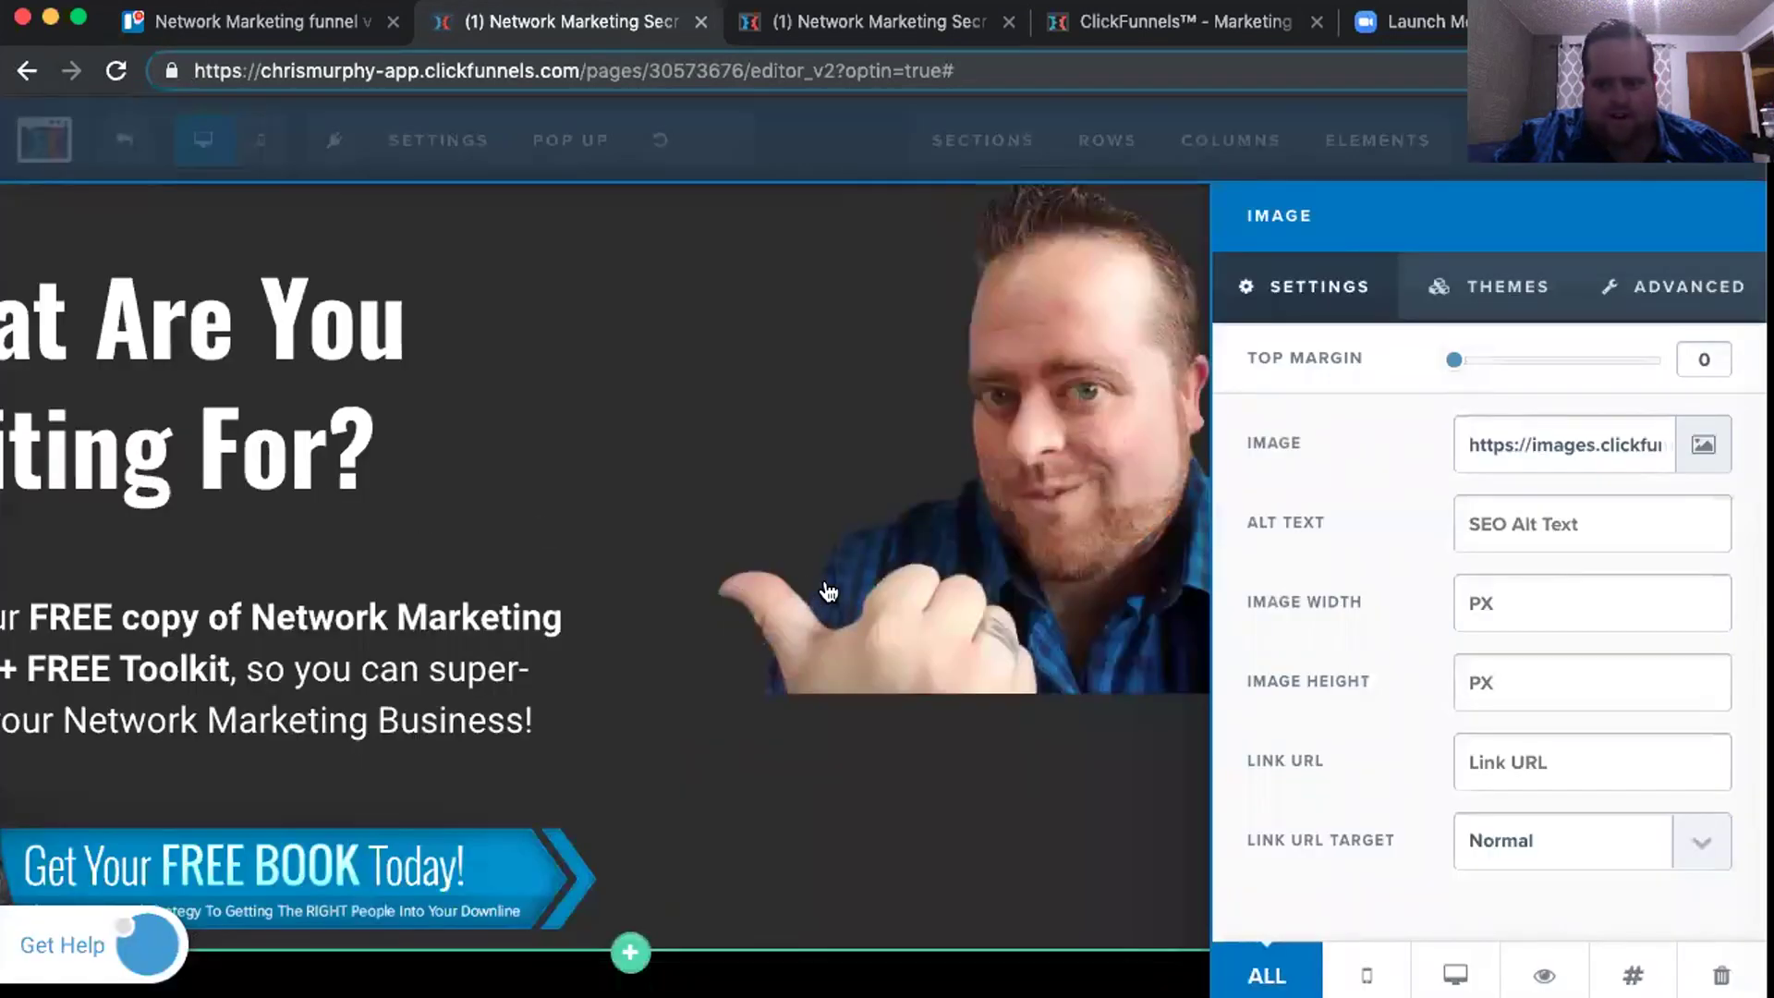
click(828, 591)
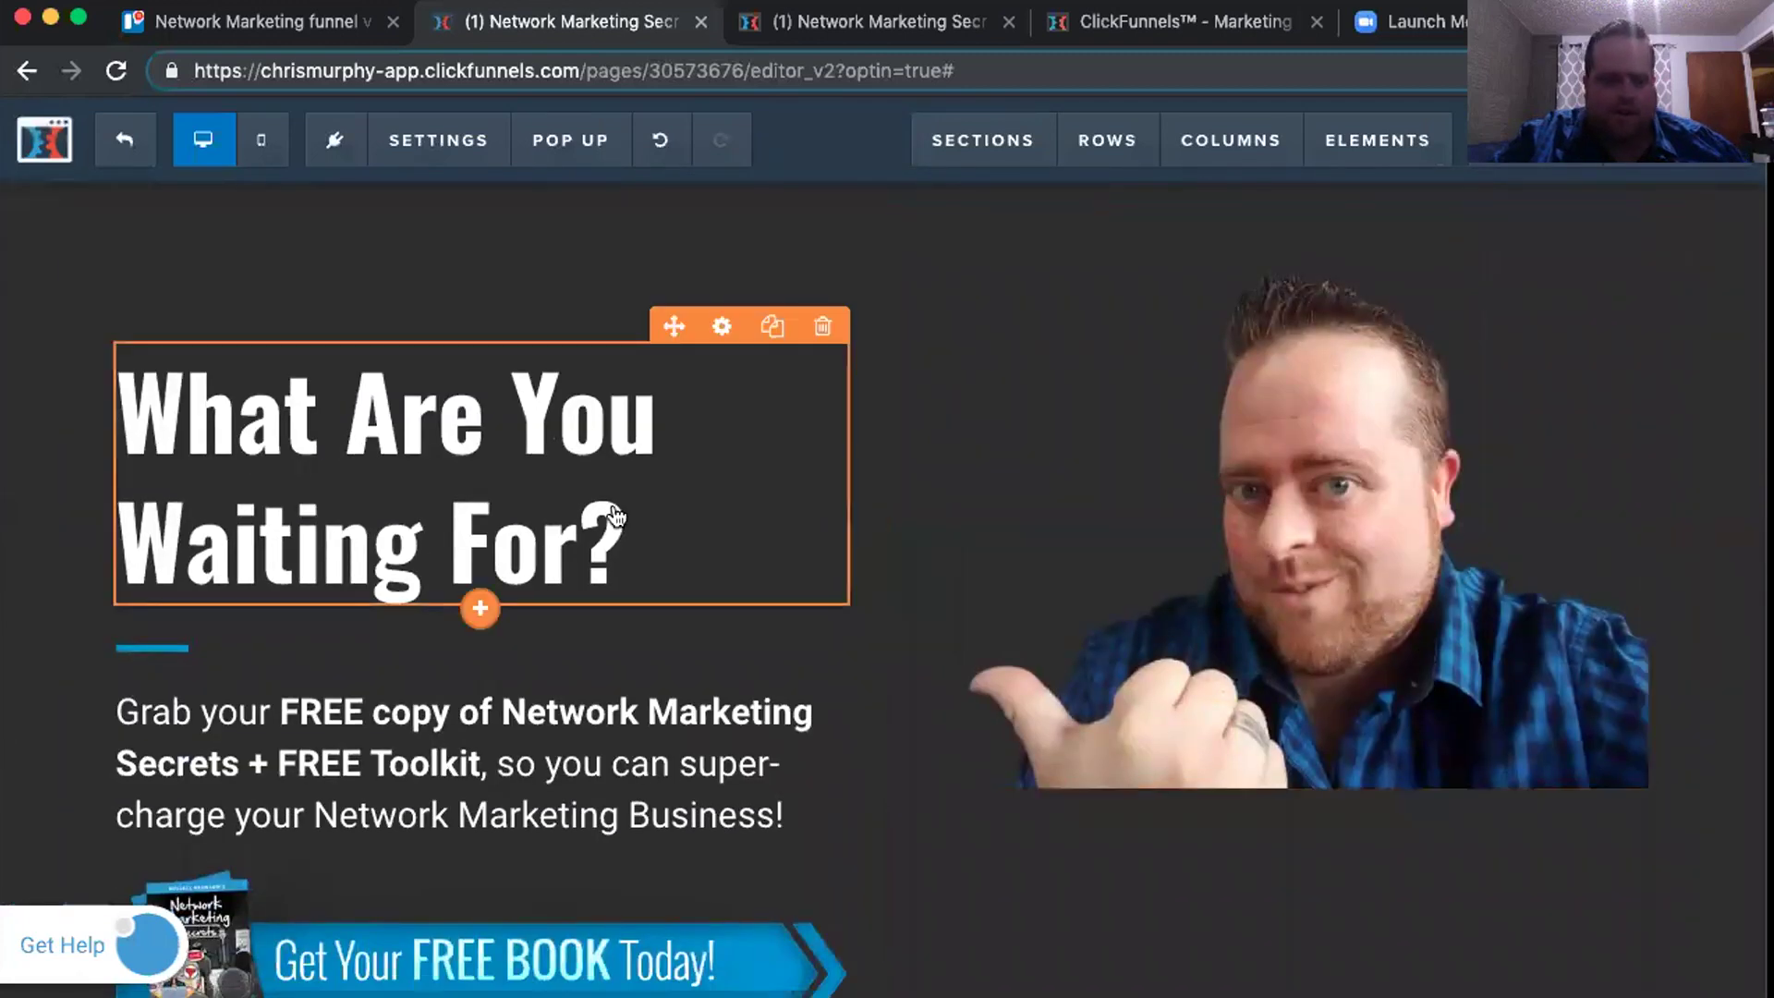
click(721, 358)
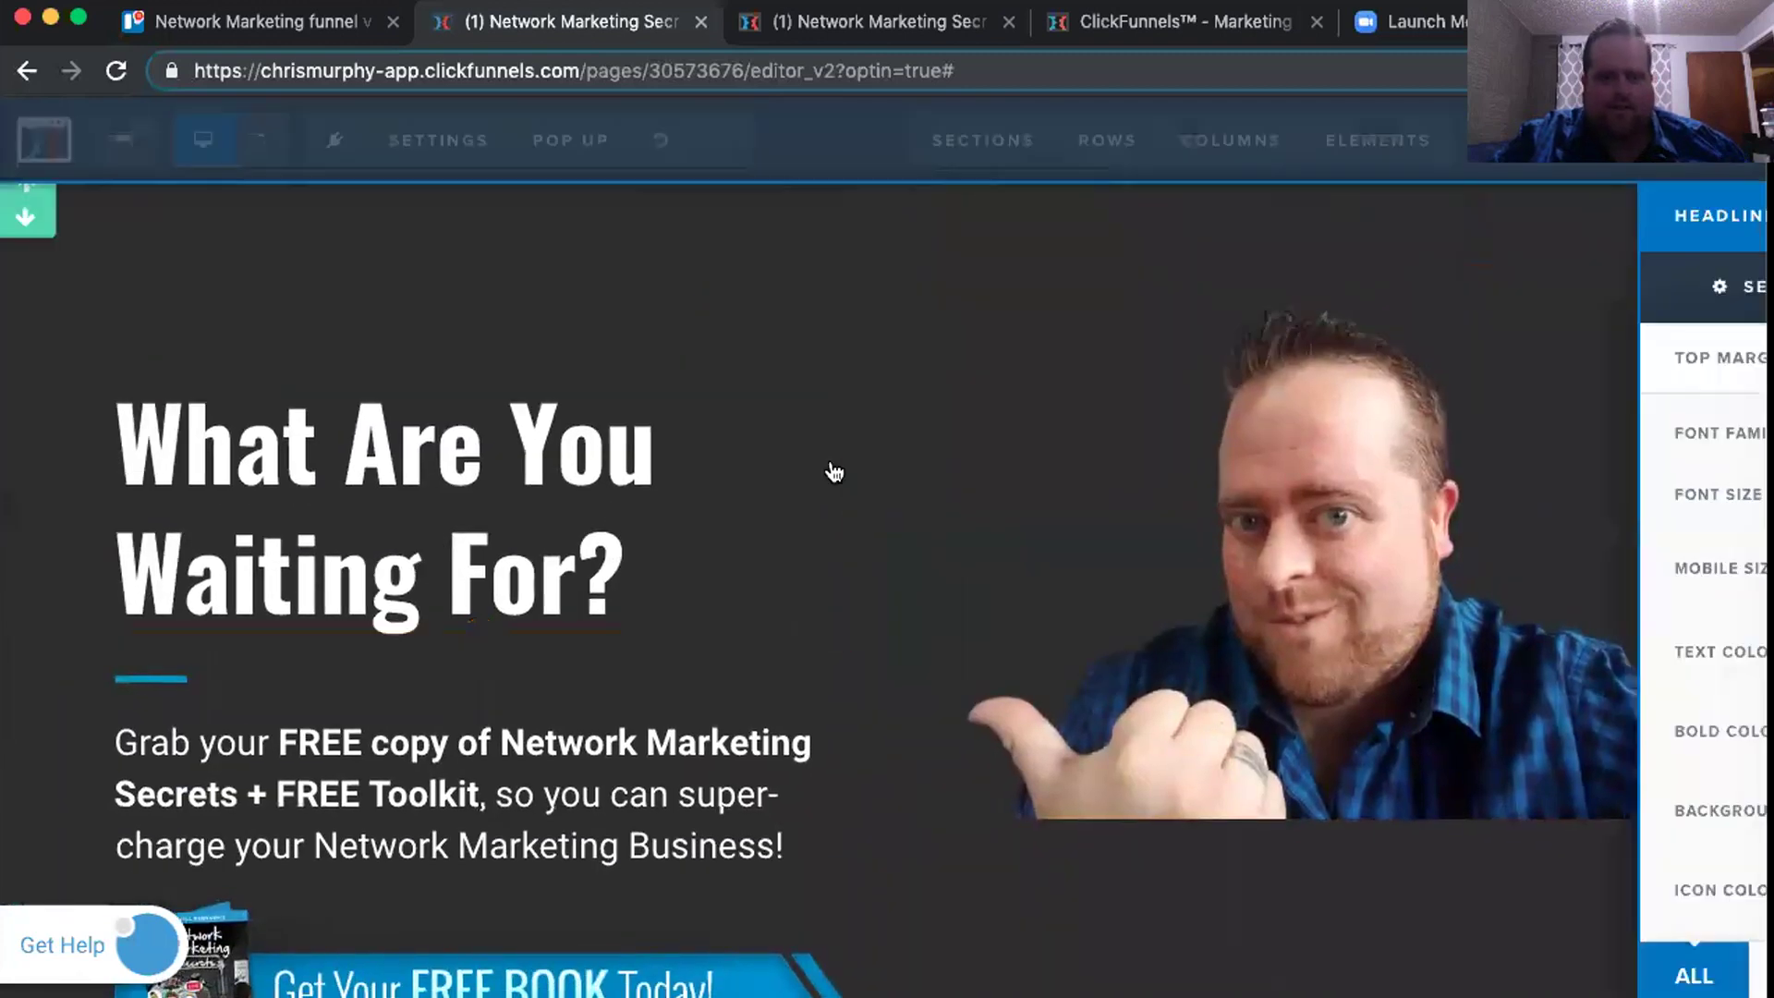
Step: Reduce the 'What Are You Waiting For?' headline's top margin to 0
click(761, 623)
scroll(764, 634, up, 5)
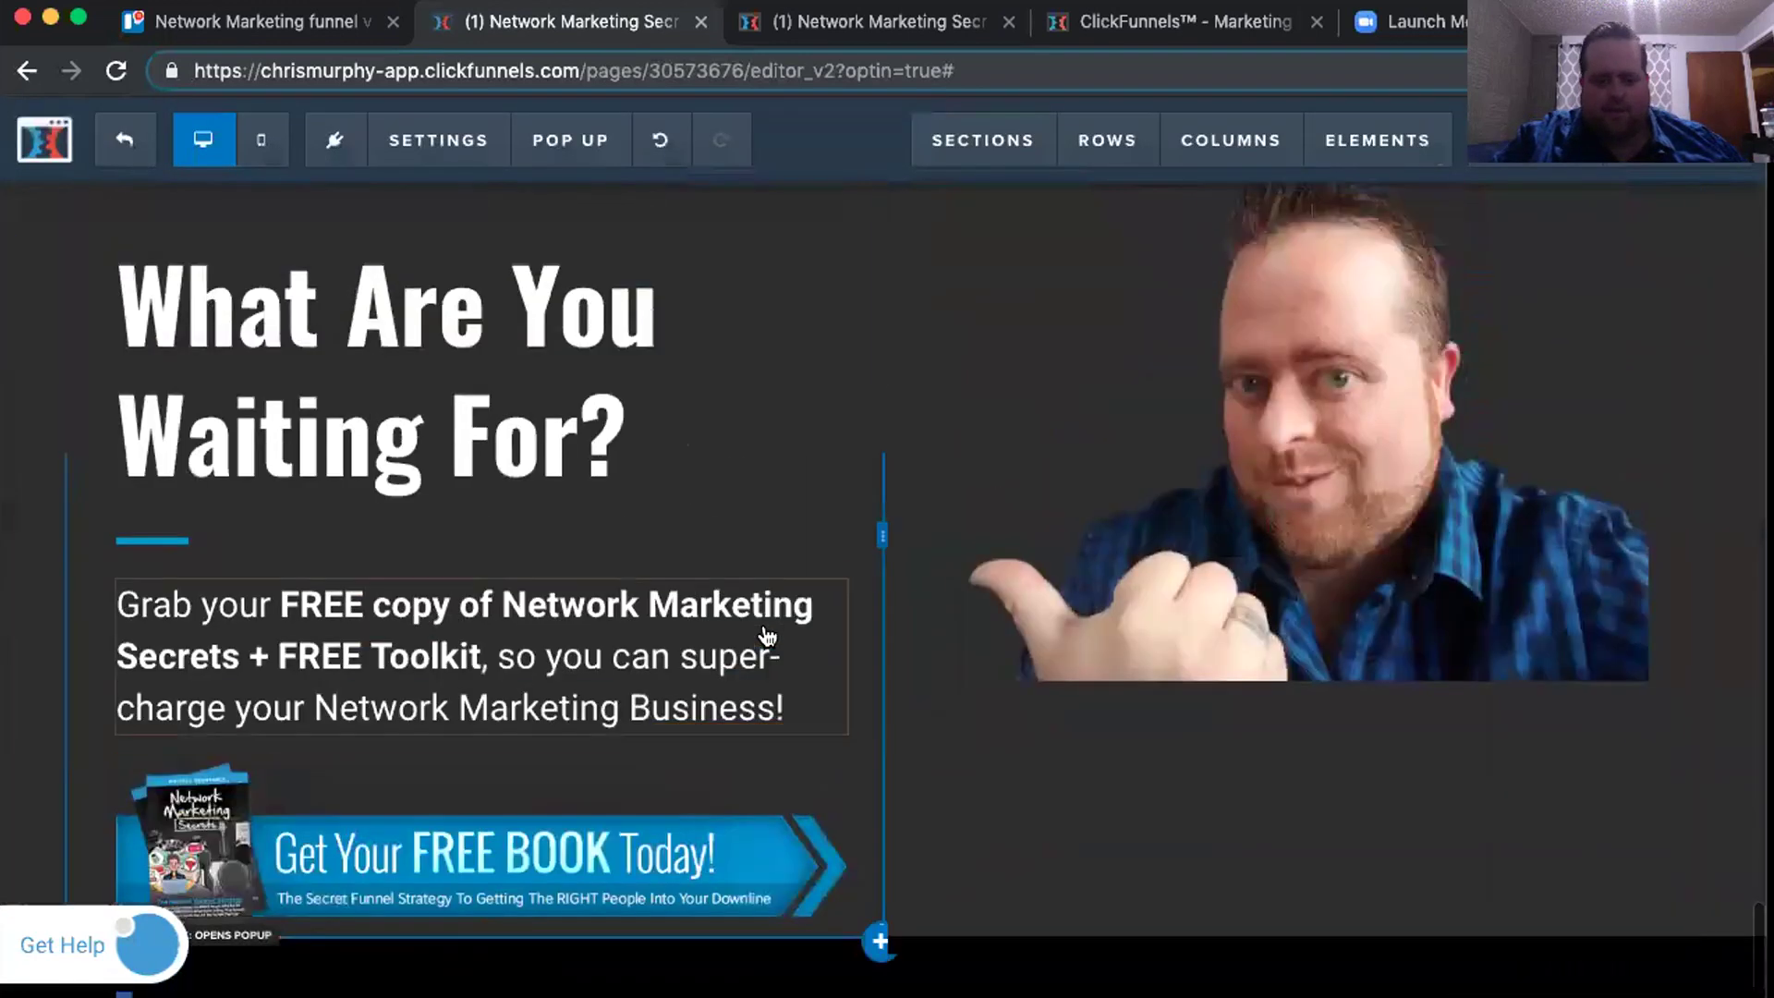
scroll(767, 636, down, 1)
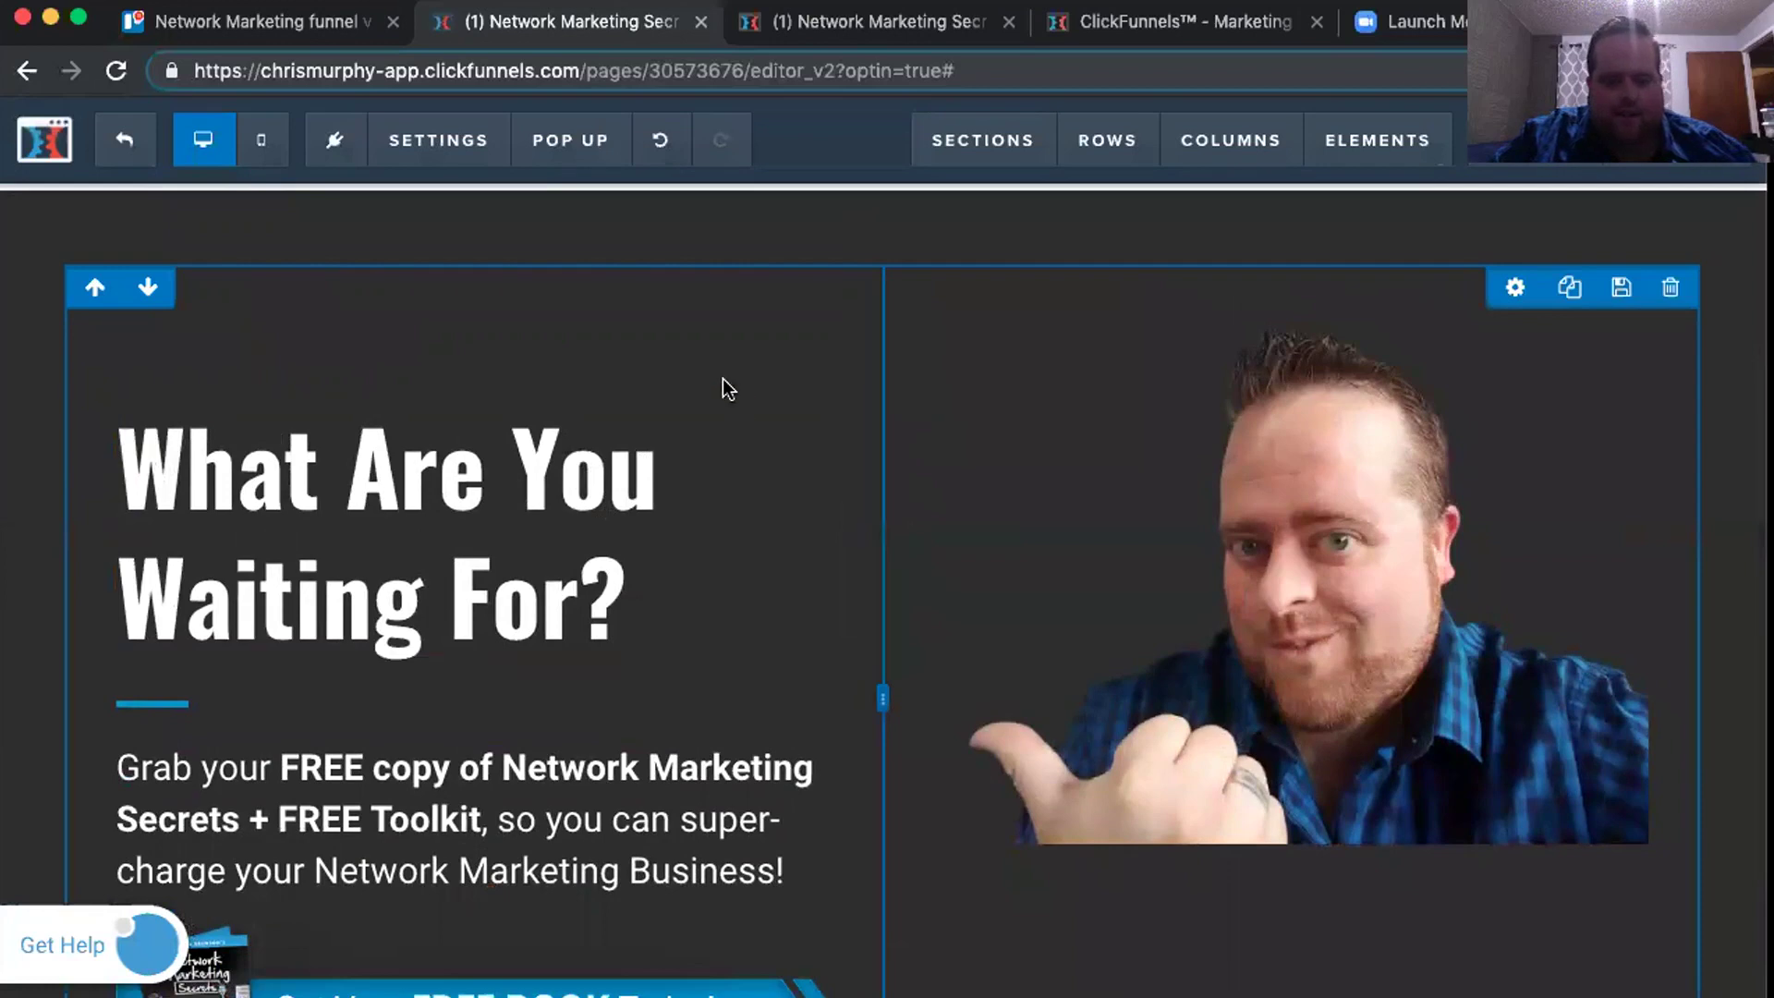
click(718, 384)
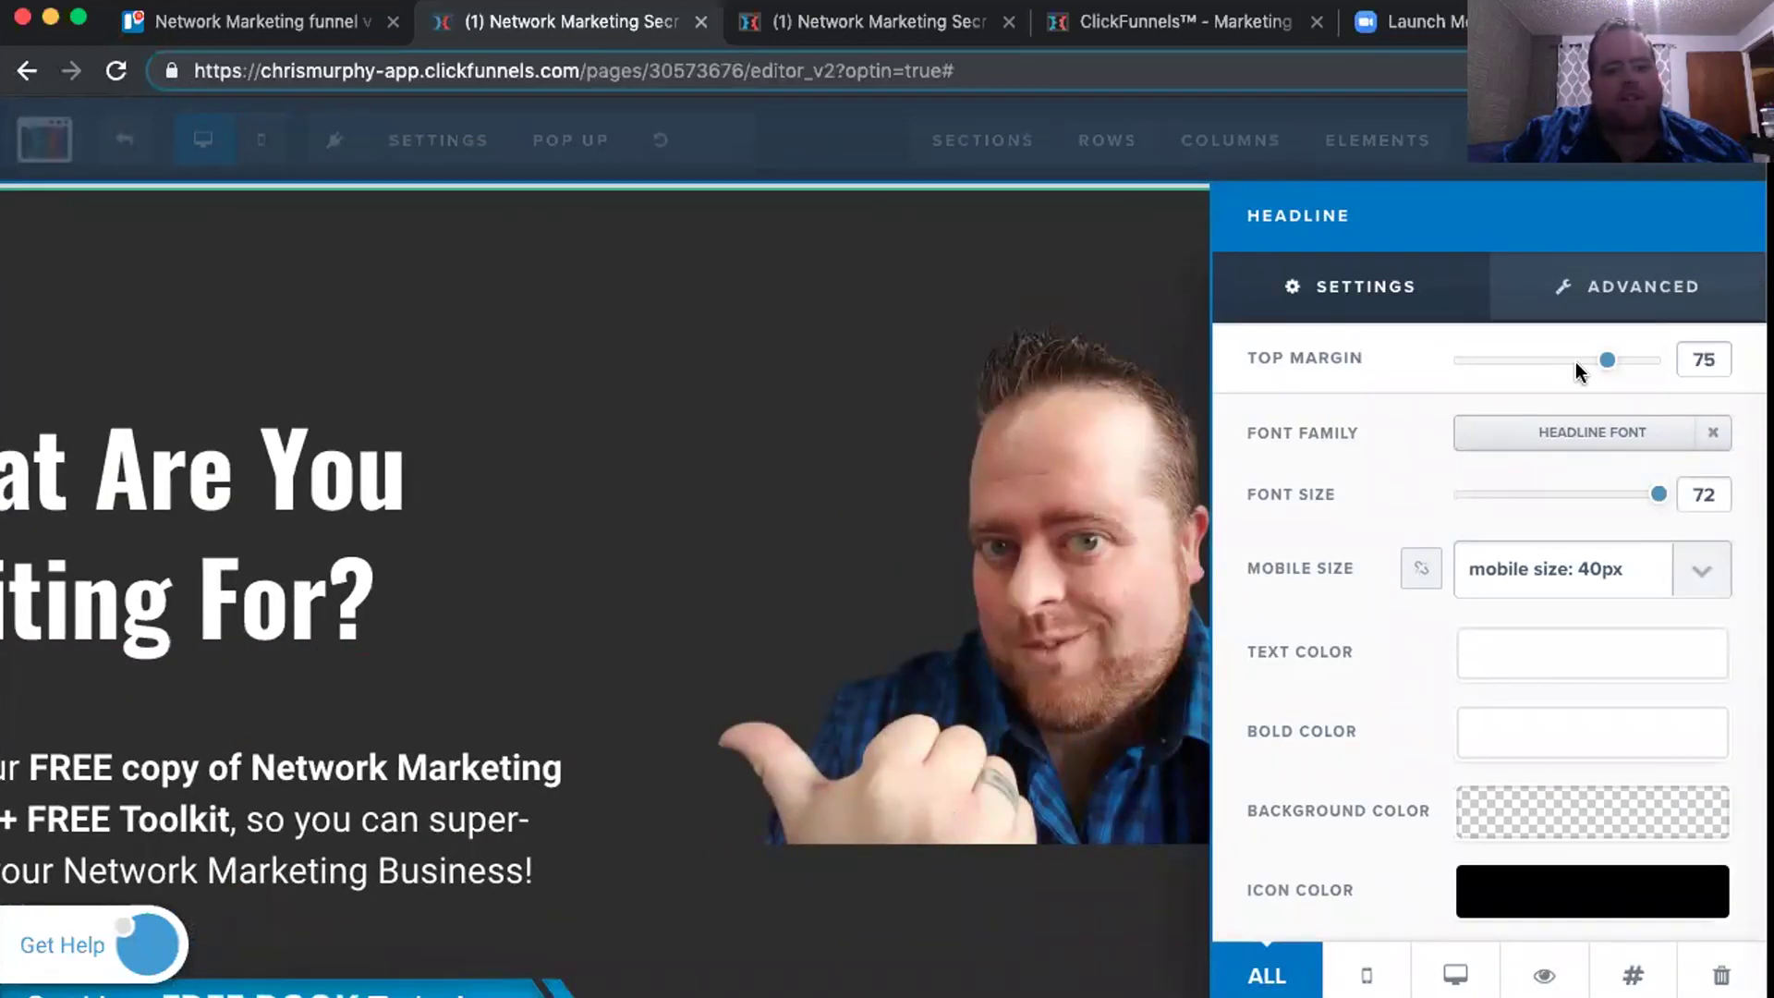
drag(1604, 363, 1397, 369)
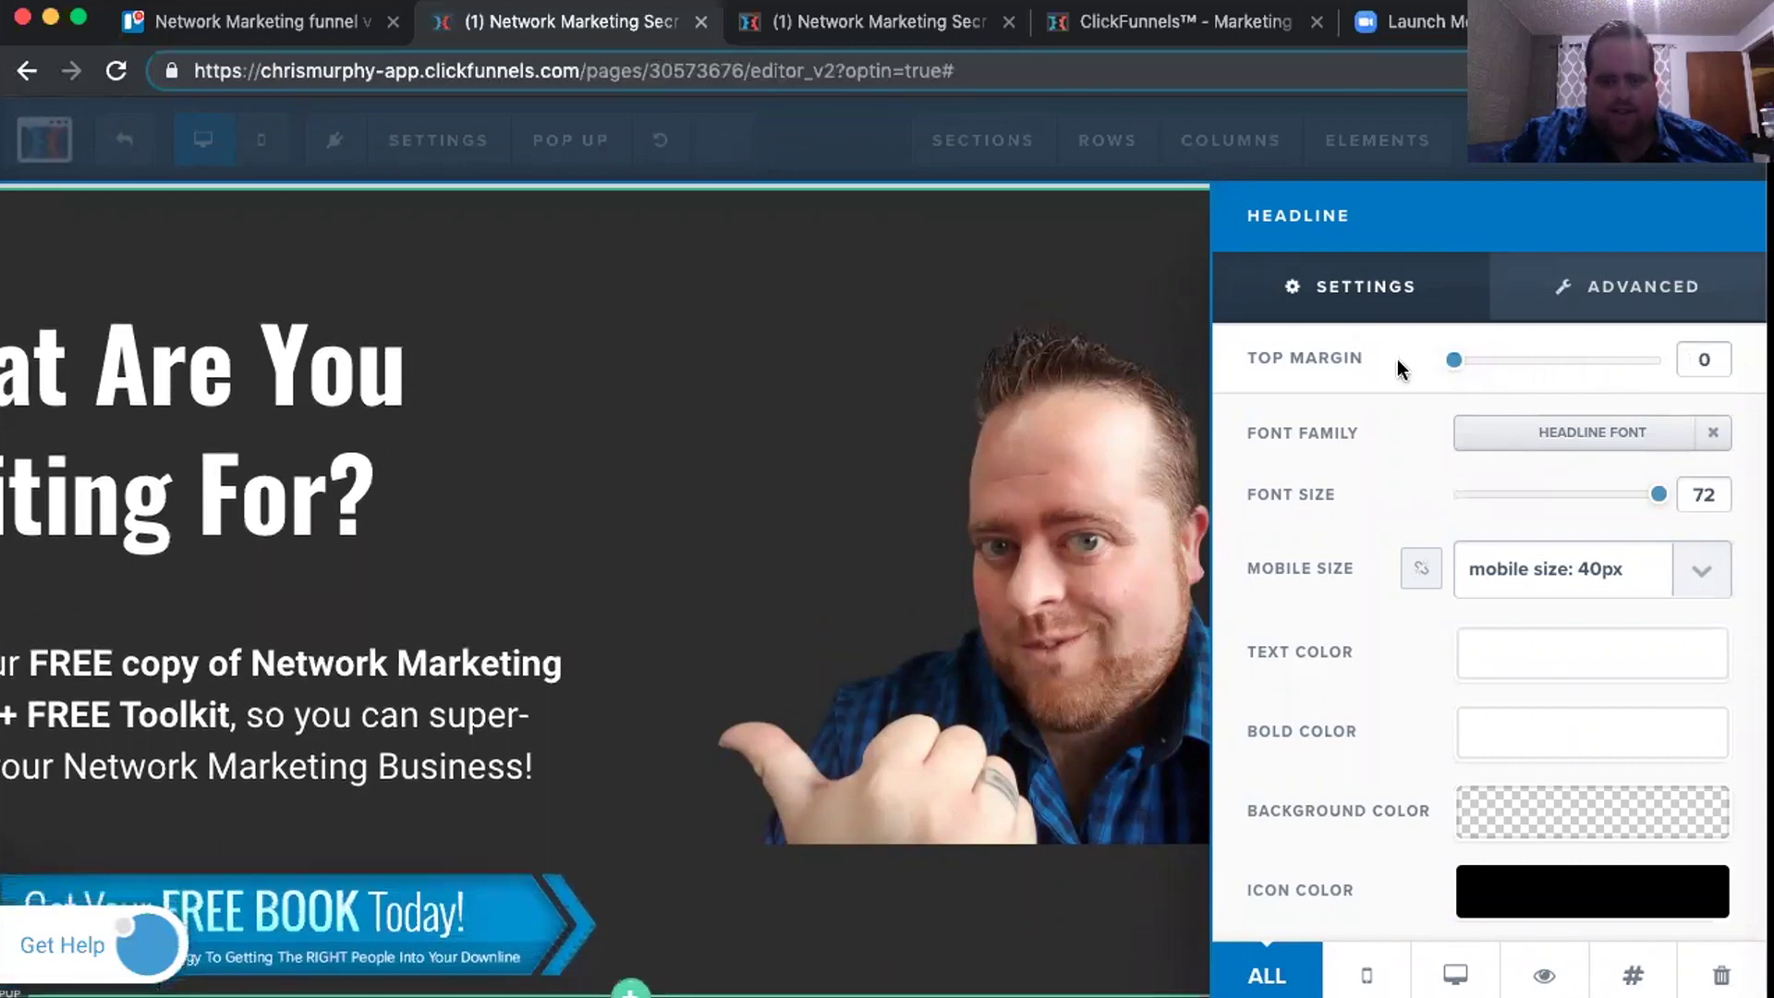
click(1081, 470)
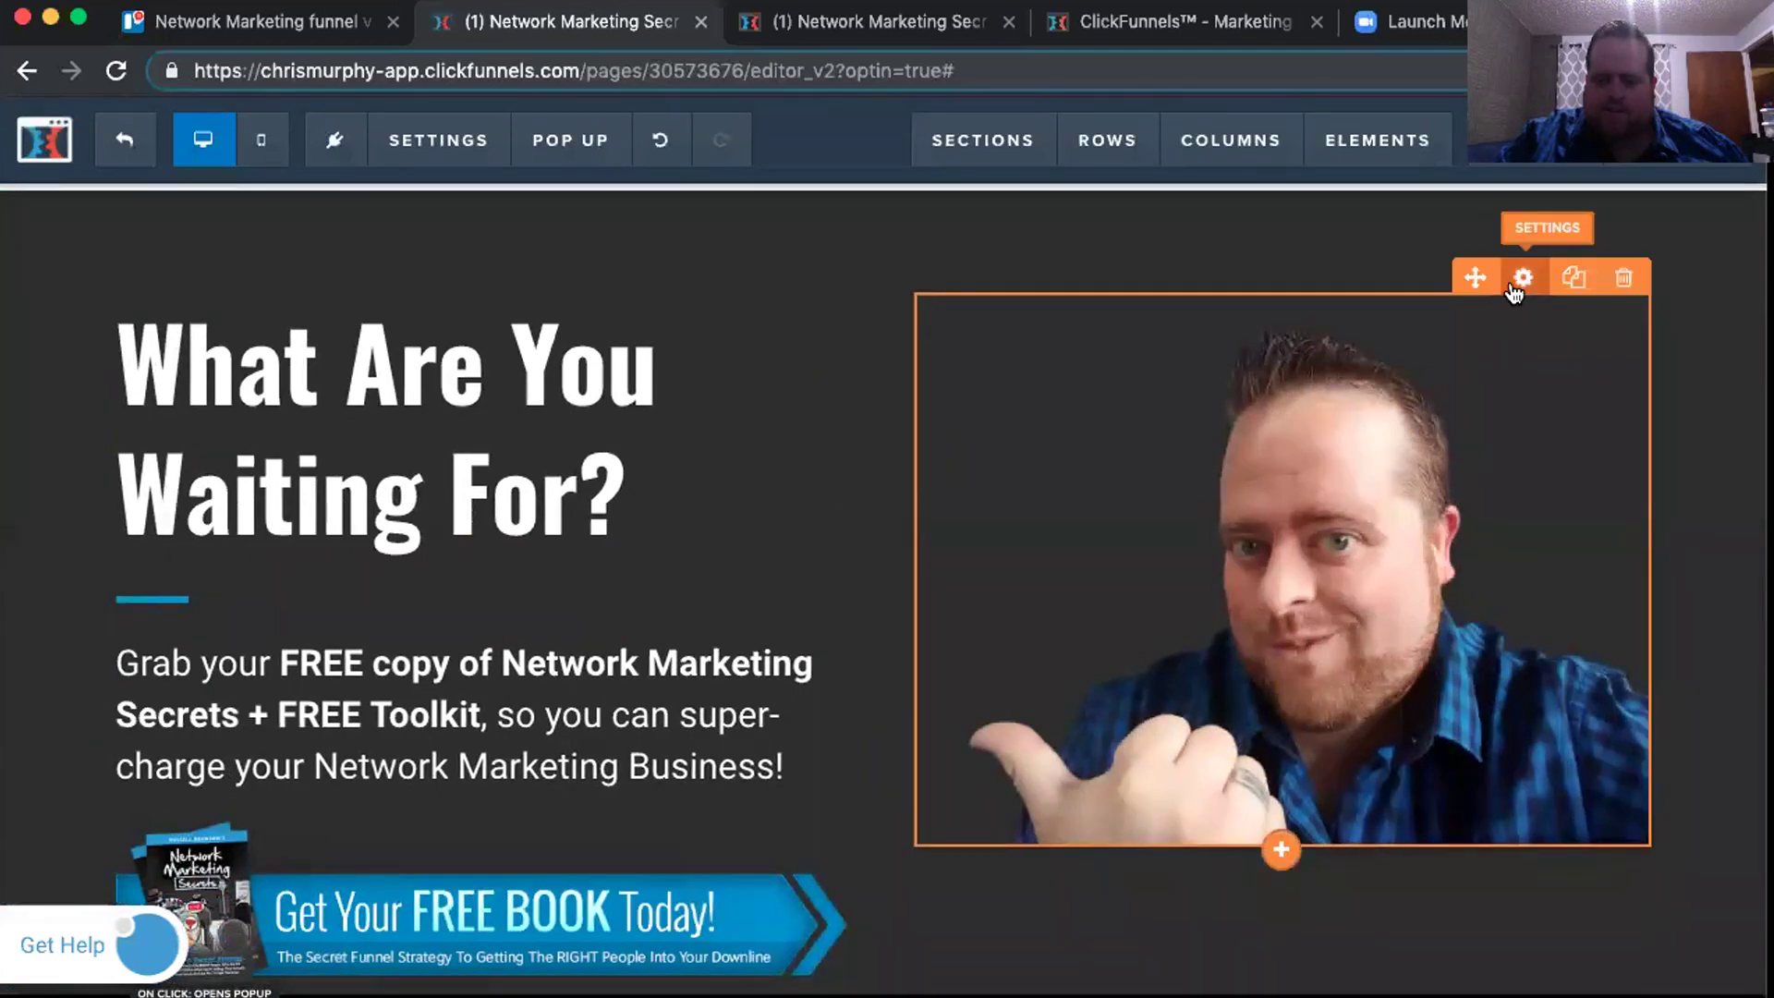
Step: Increase the thumbs-up photo's top margin to 85 so it sits lower
click(1521, 278)
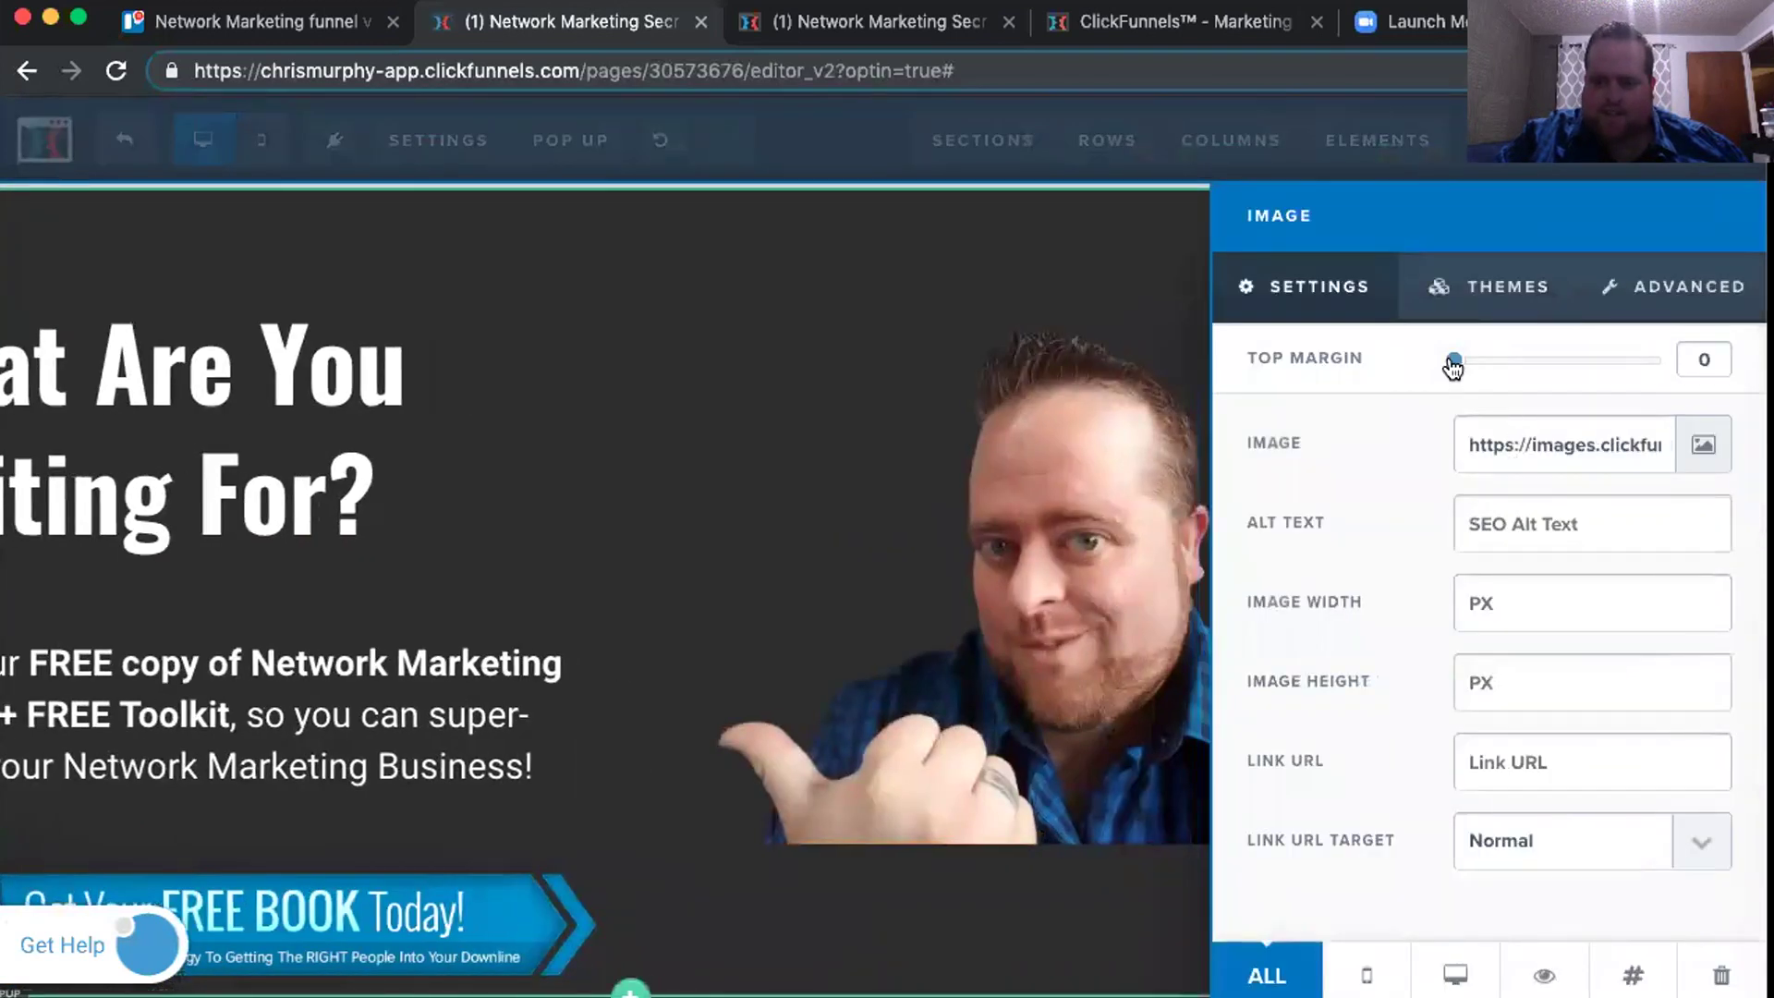
drag(1457, 364, 1620, 384)
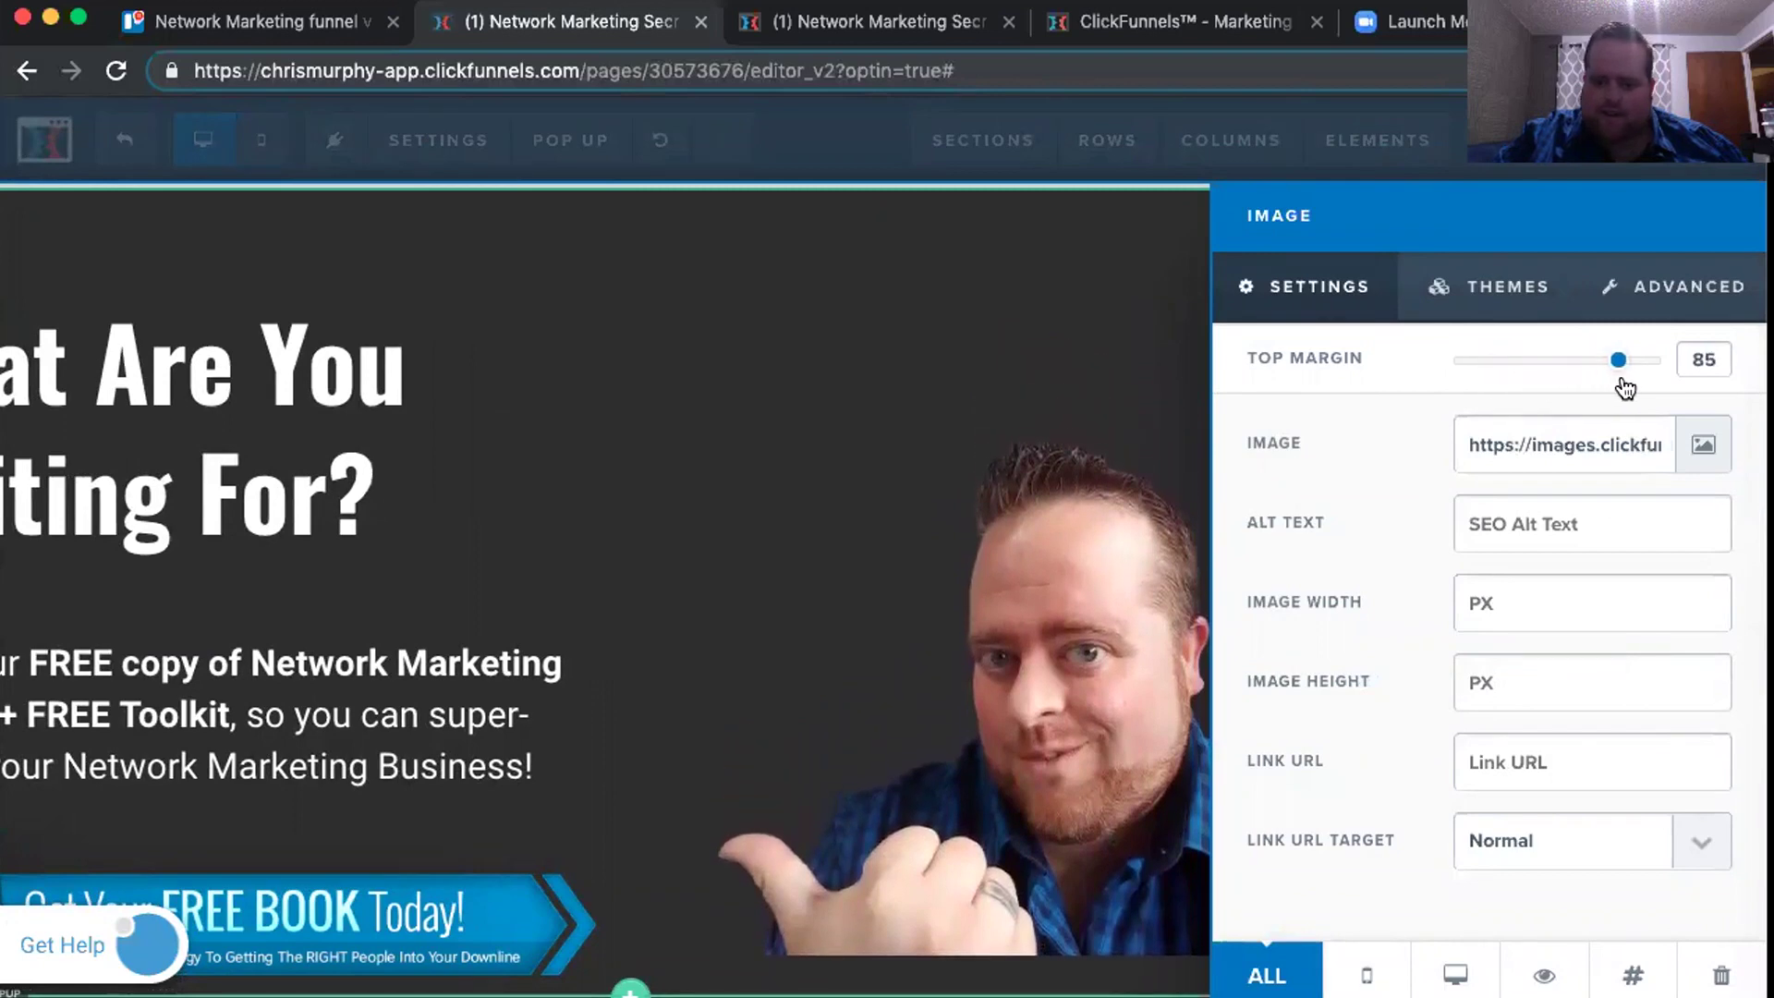
click(957, 458)
scroll(792, 574, down, 1)
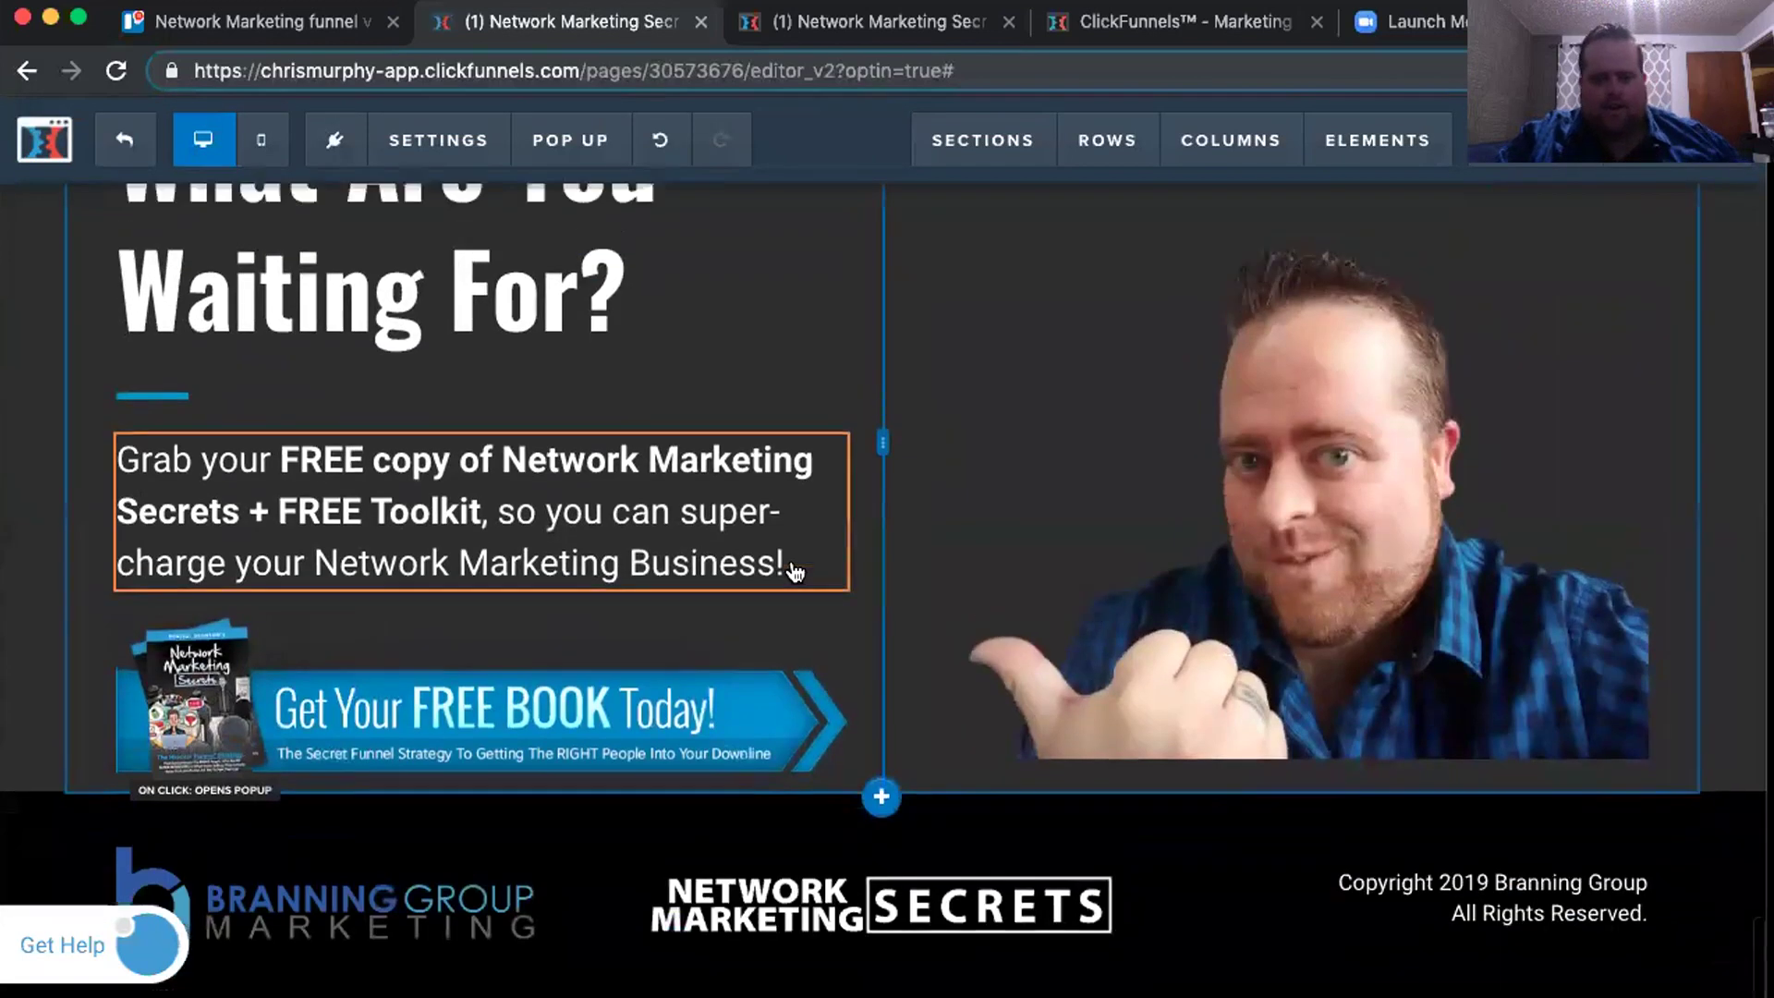
scroll(653, 515, up, 1)
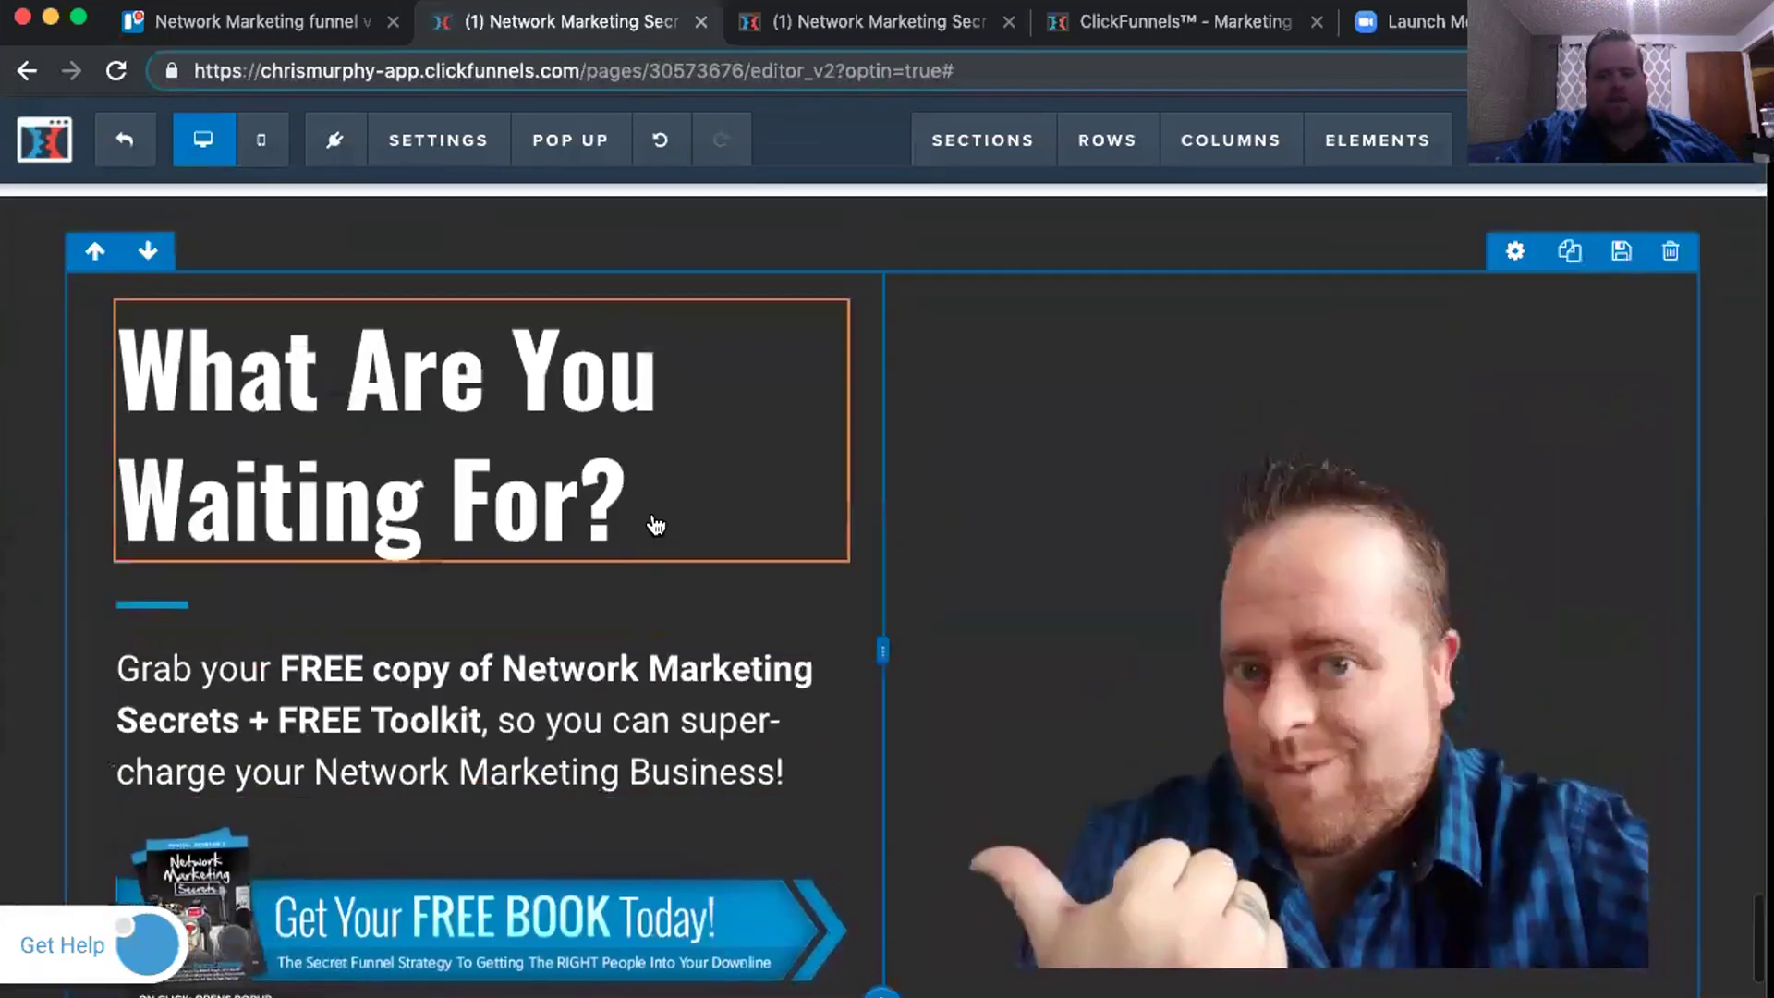
Step: Add a personal intro recommending the book for working from home or Starbucks, splitting off 'Grab your FREE copy now'
click(576, 706)
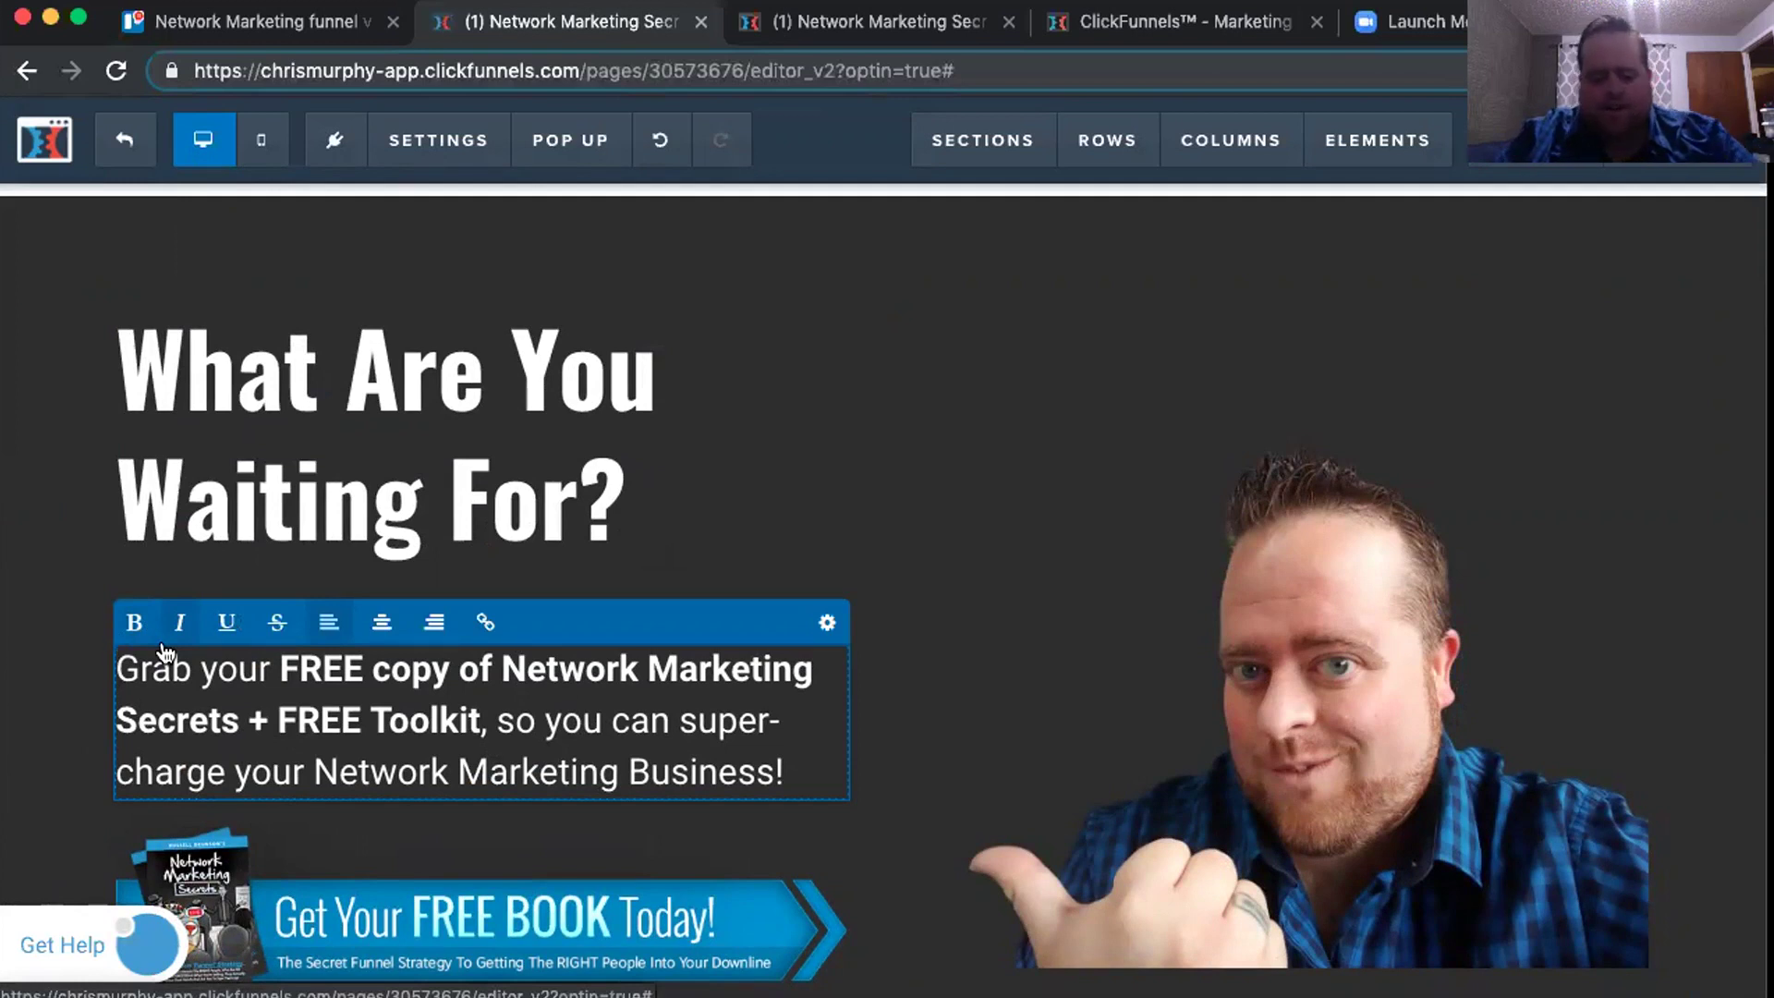
text(Hey Everyone! )
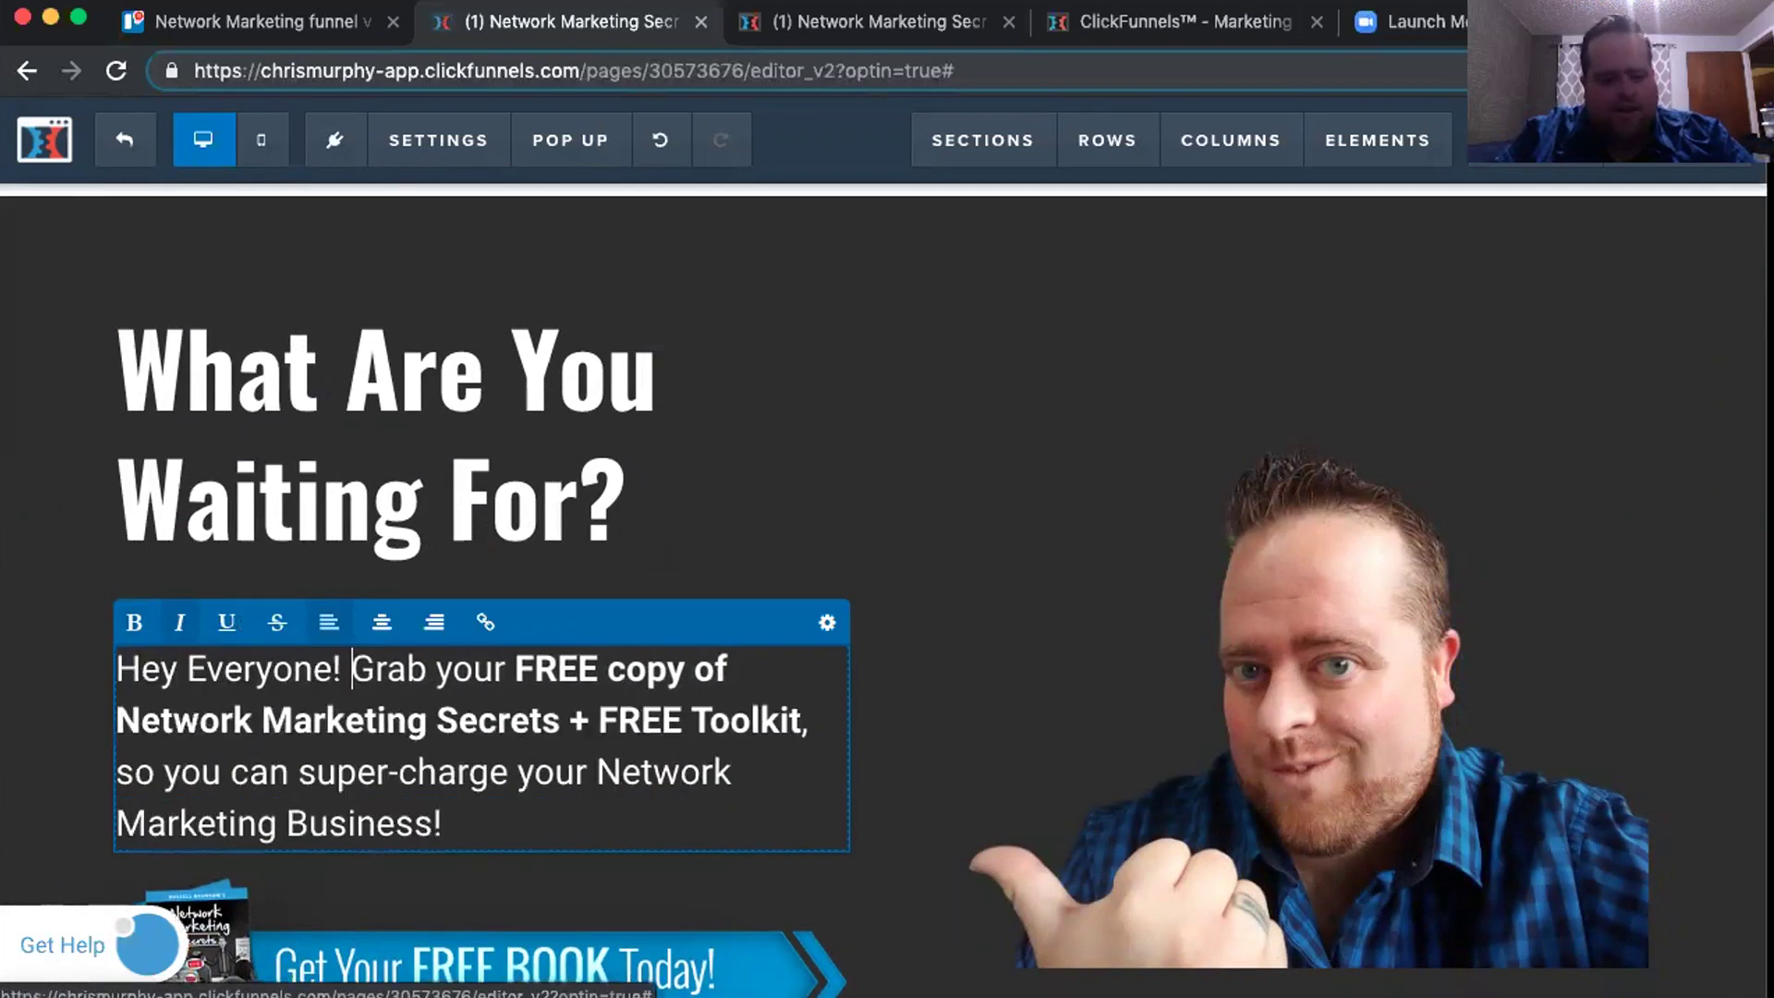
text(I really rec)
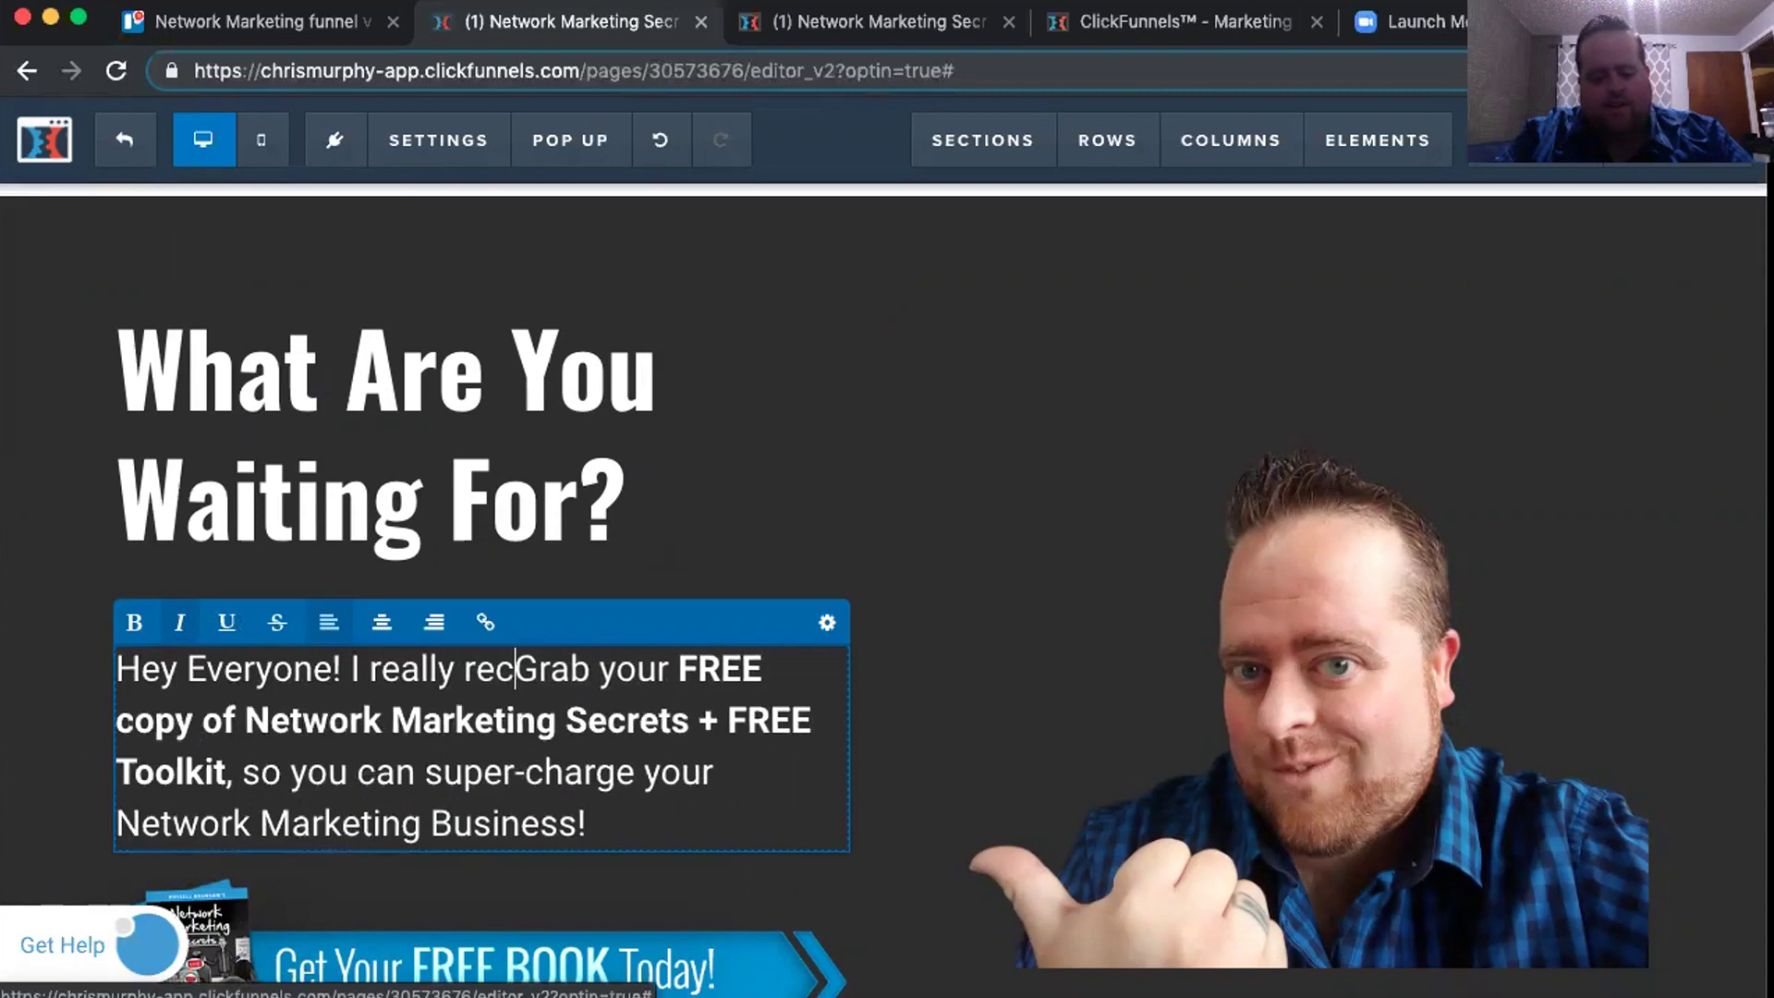
text(ommend you )
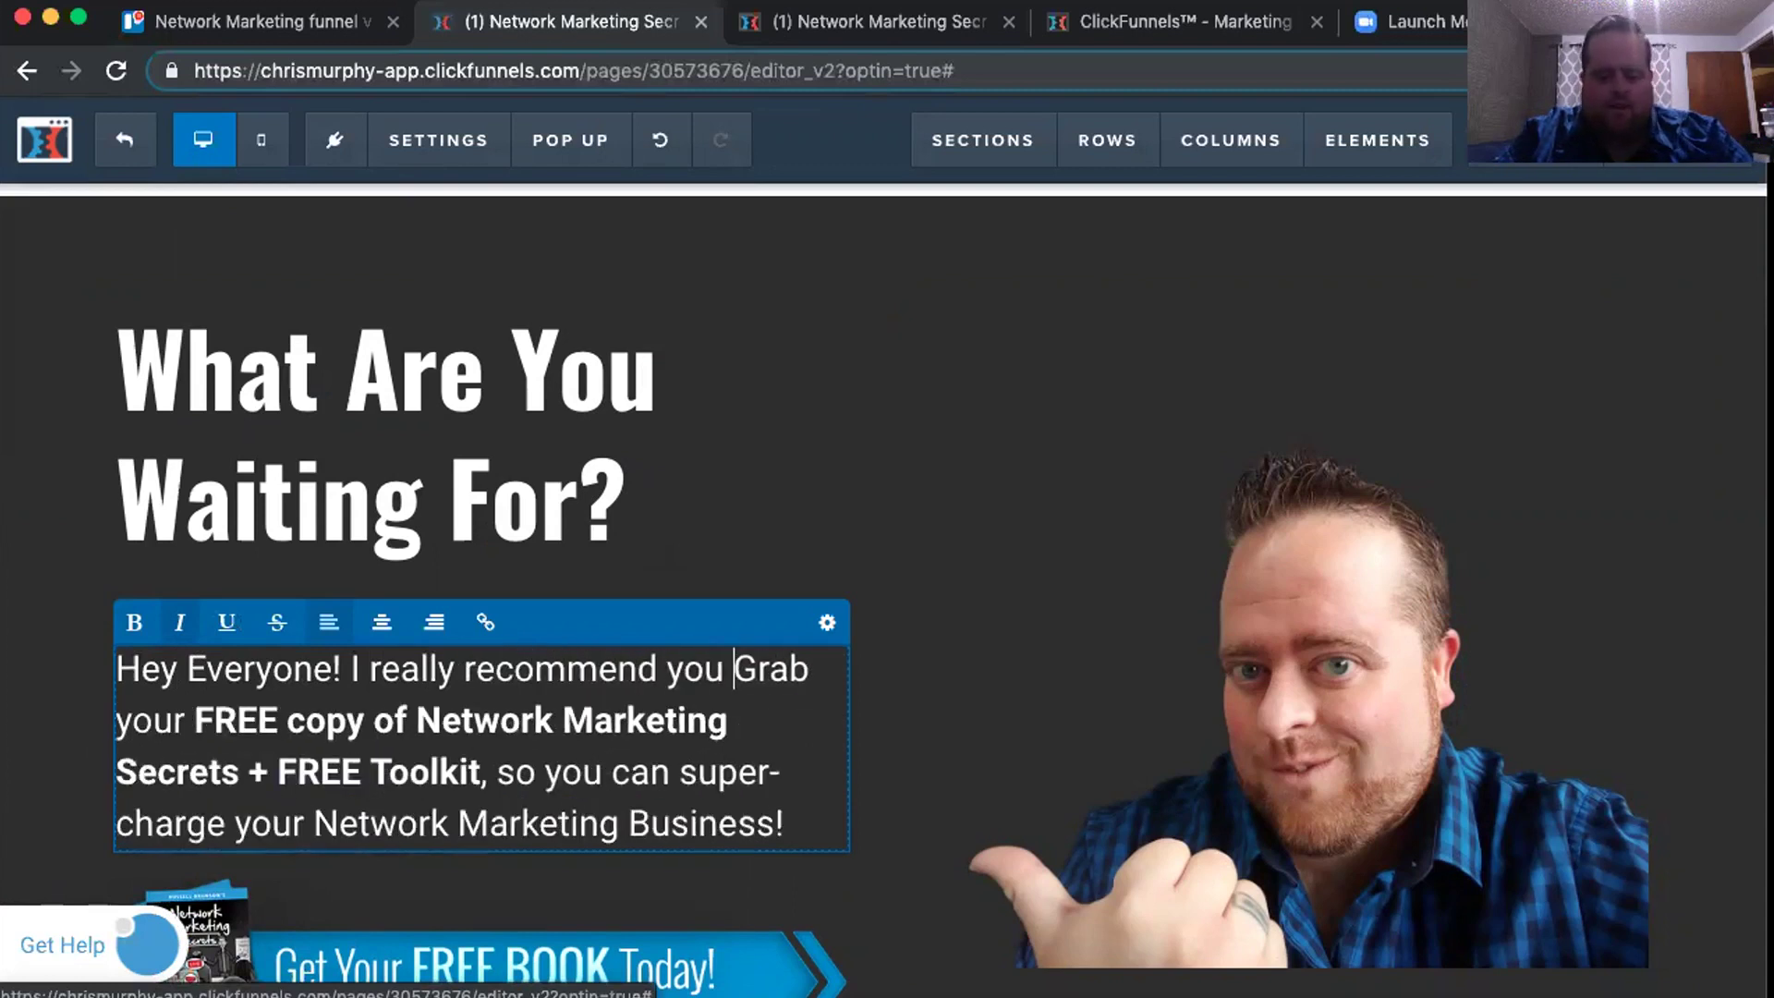
text(check o)
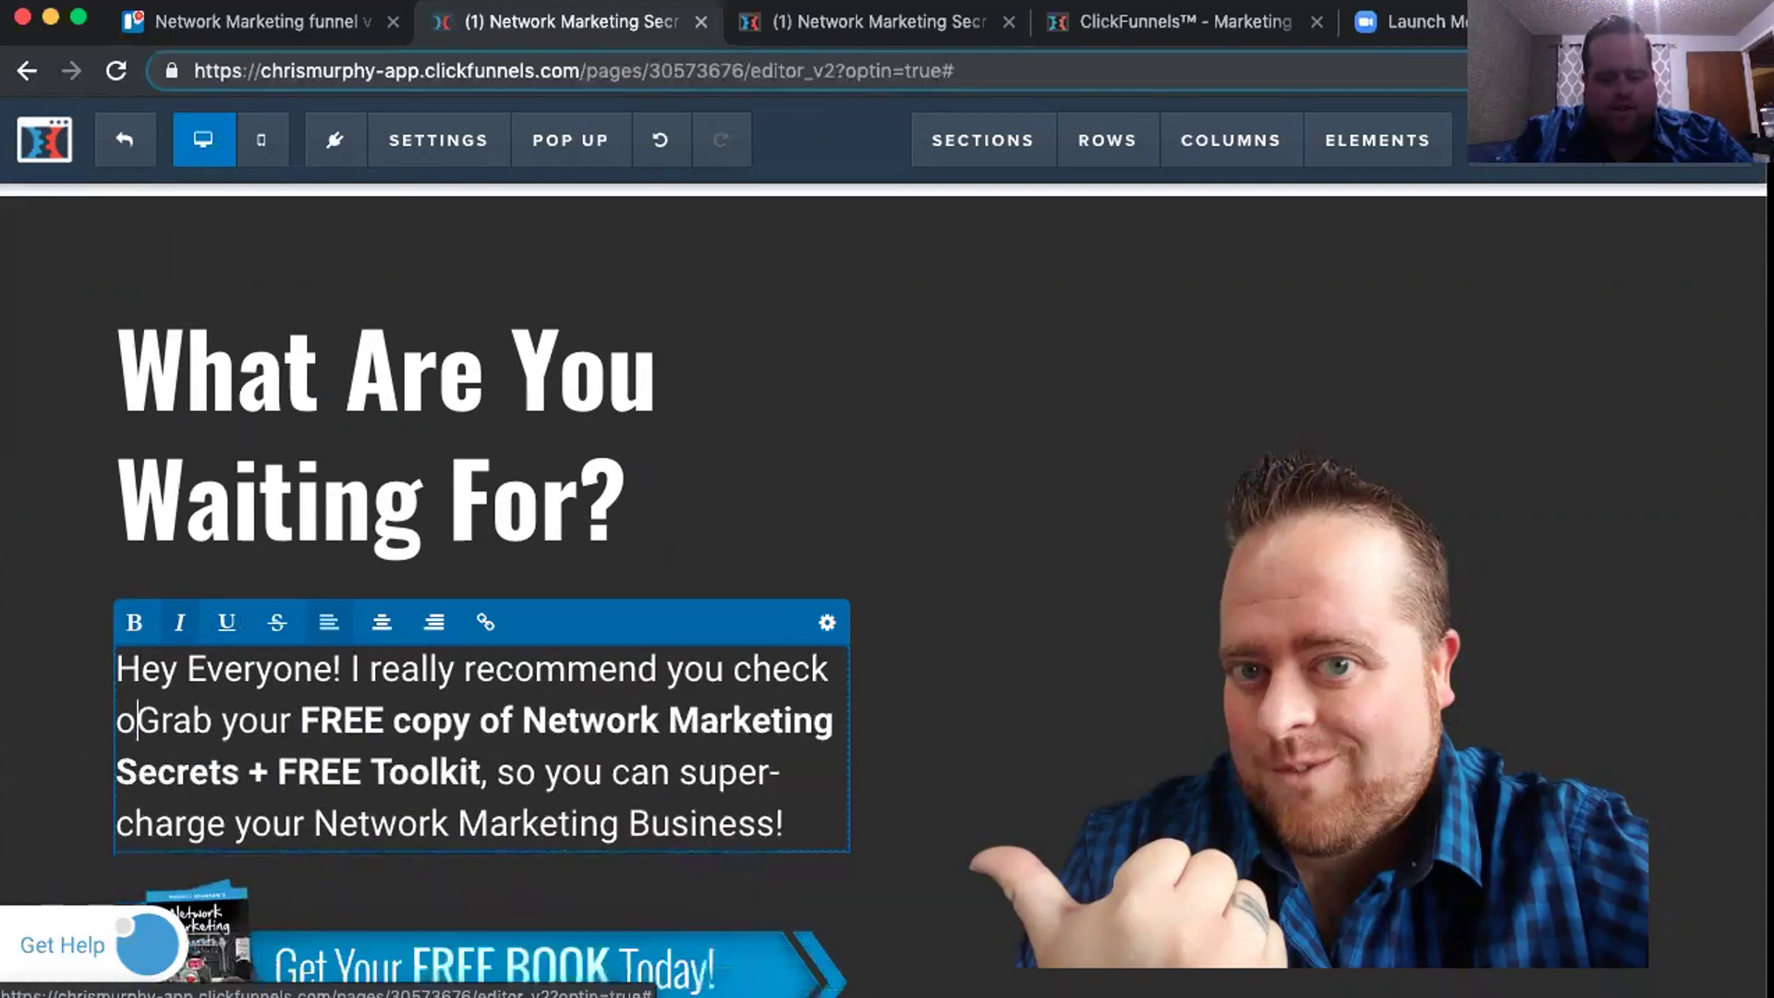
text(ut this book! )
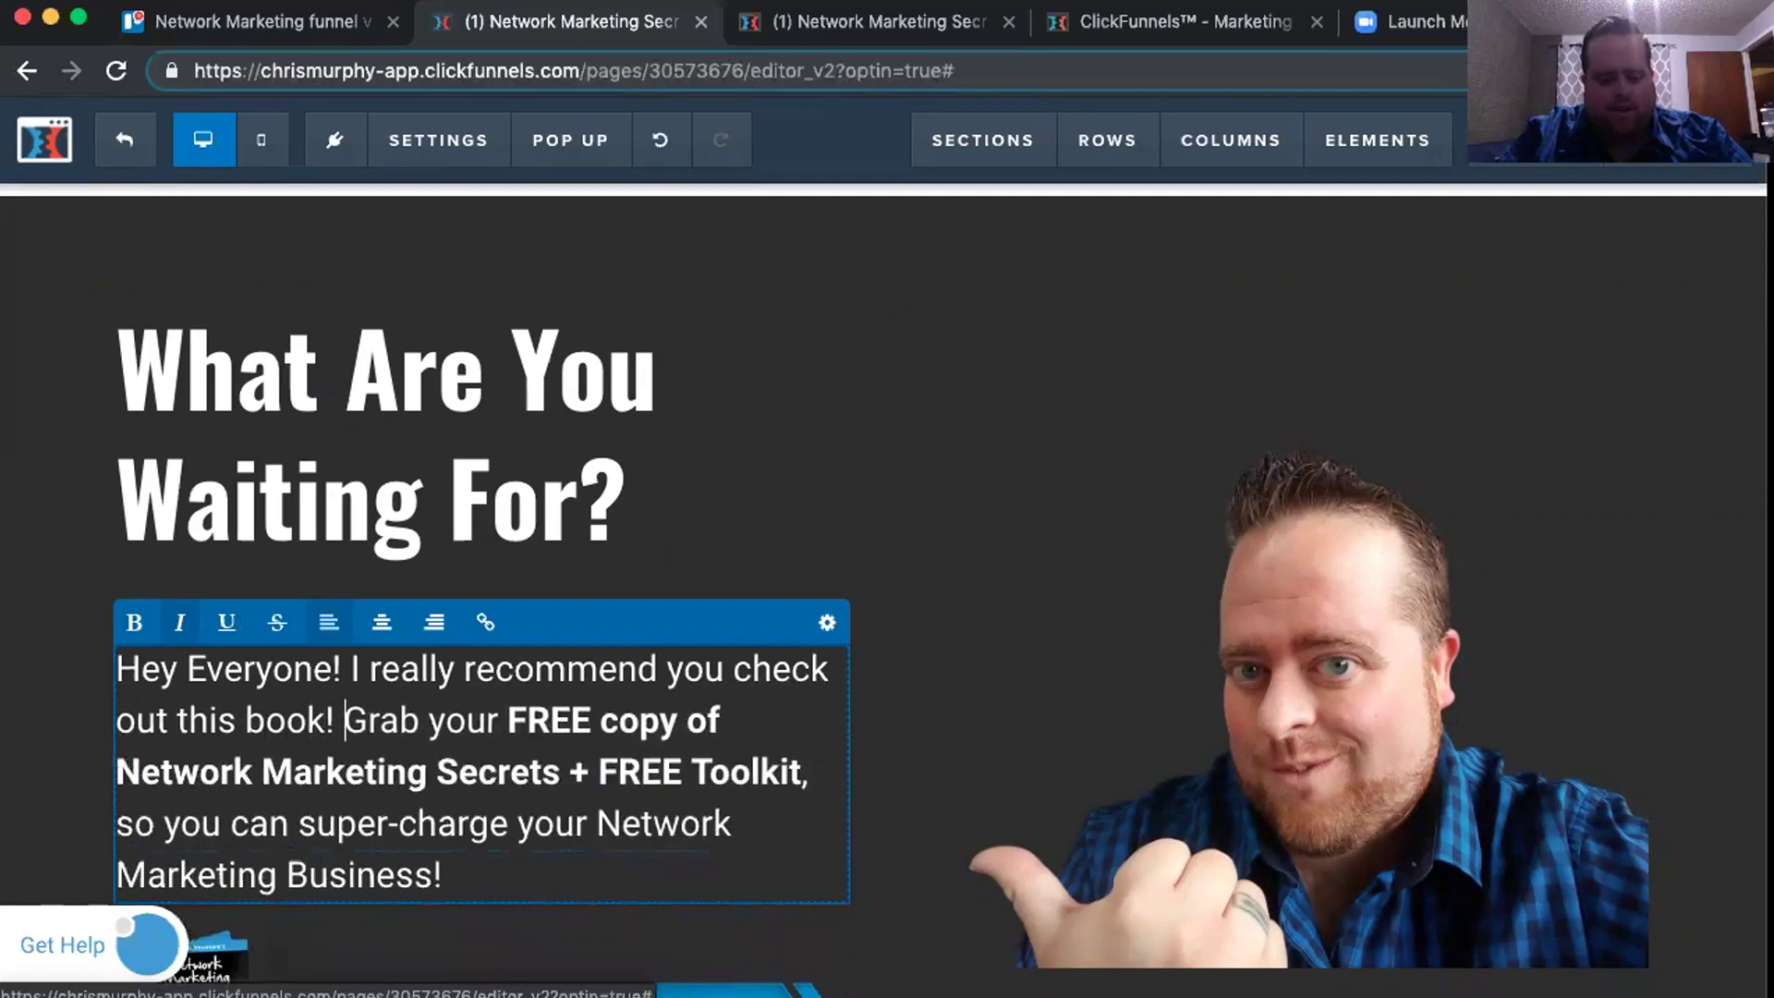
text(Working onlin)
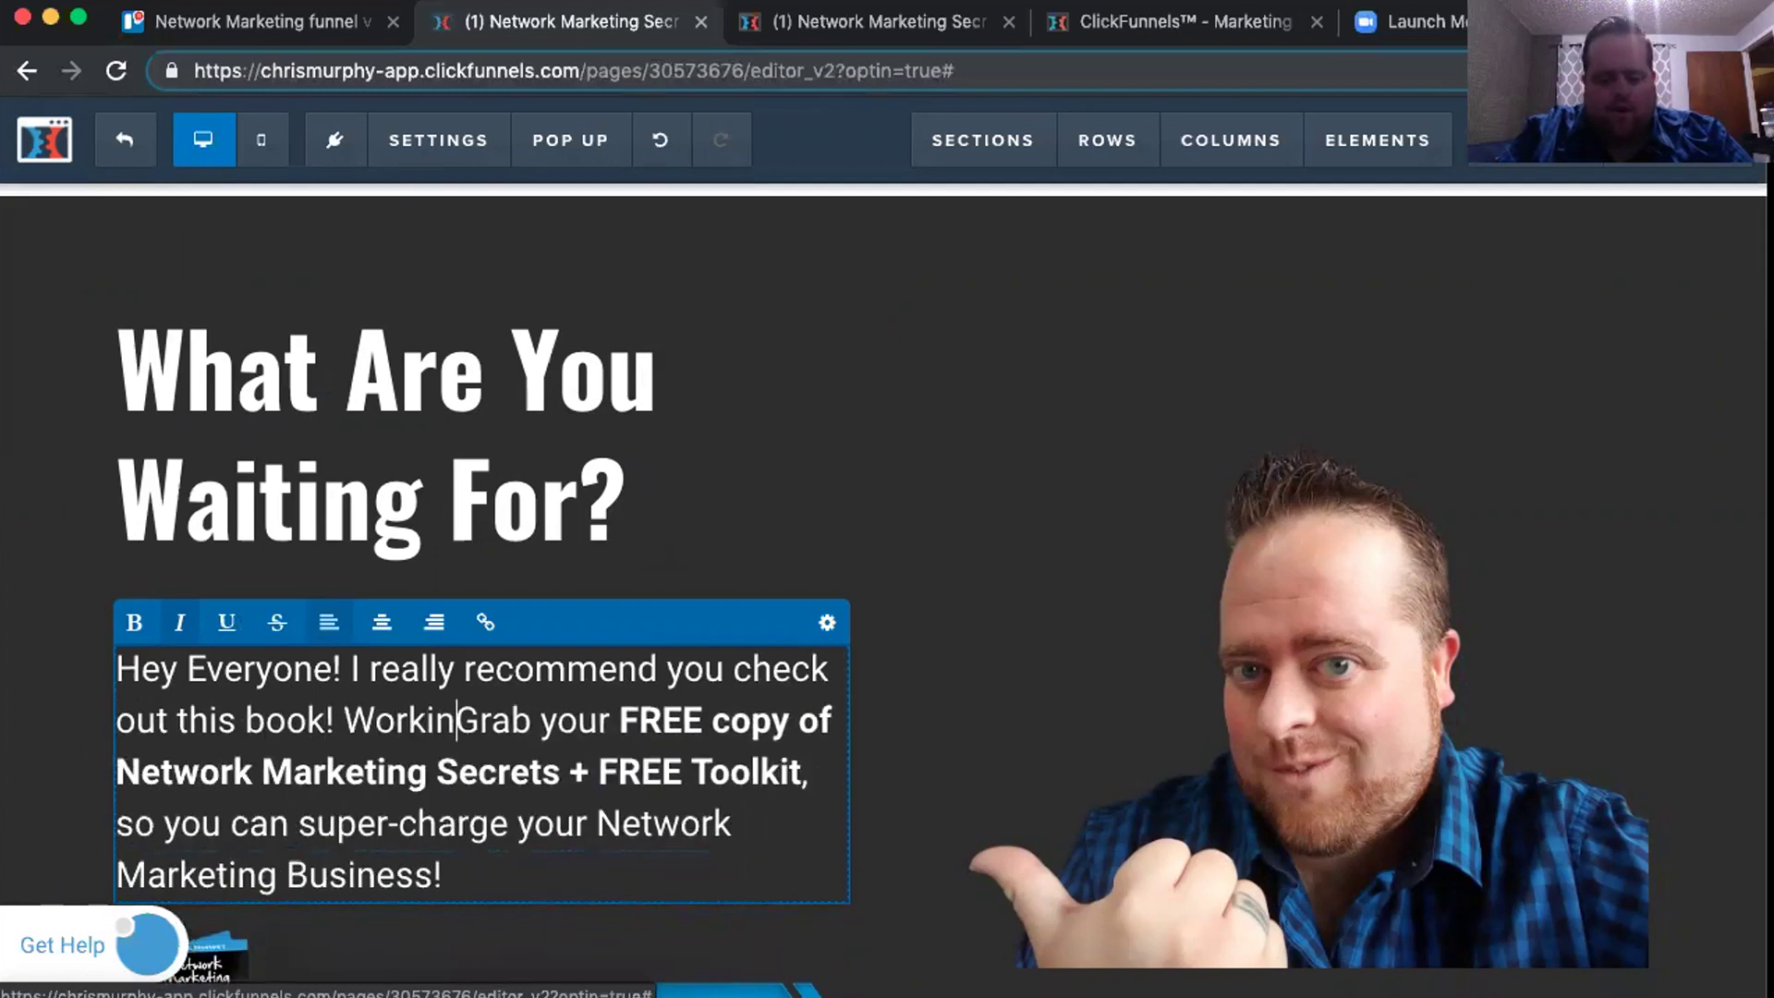
text(e )
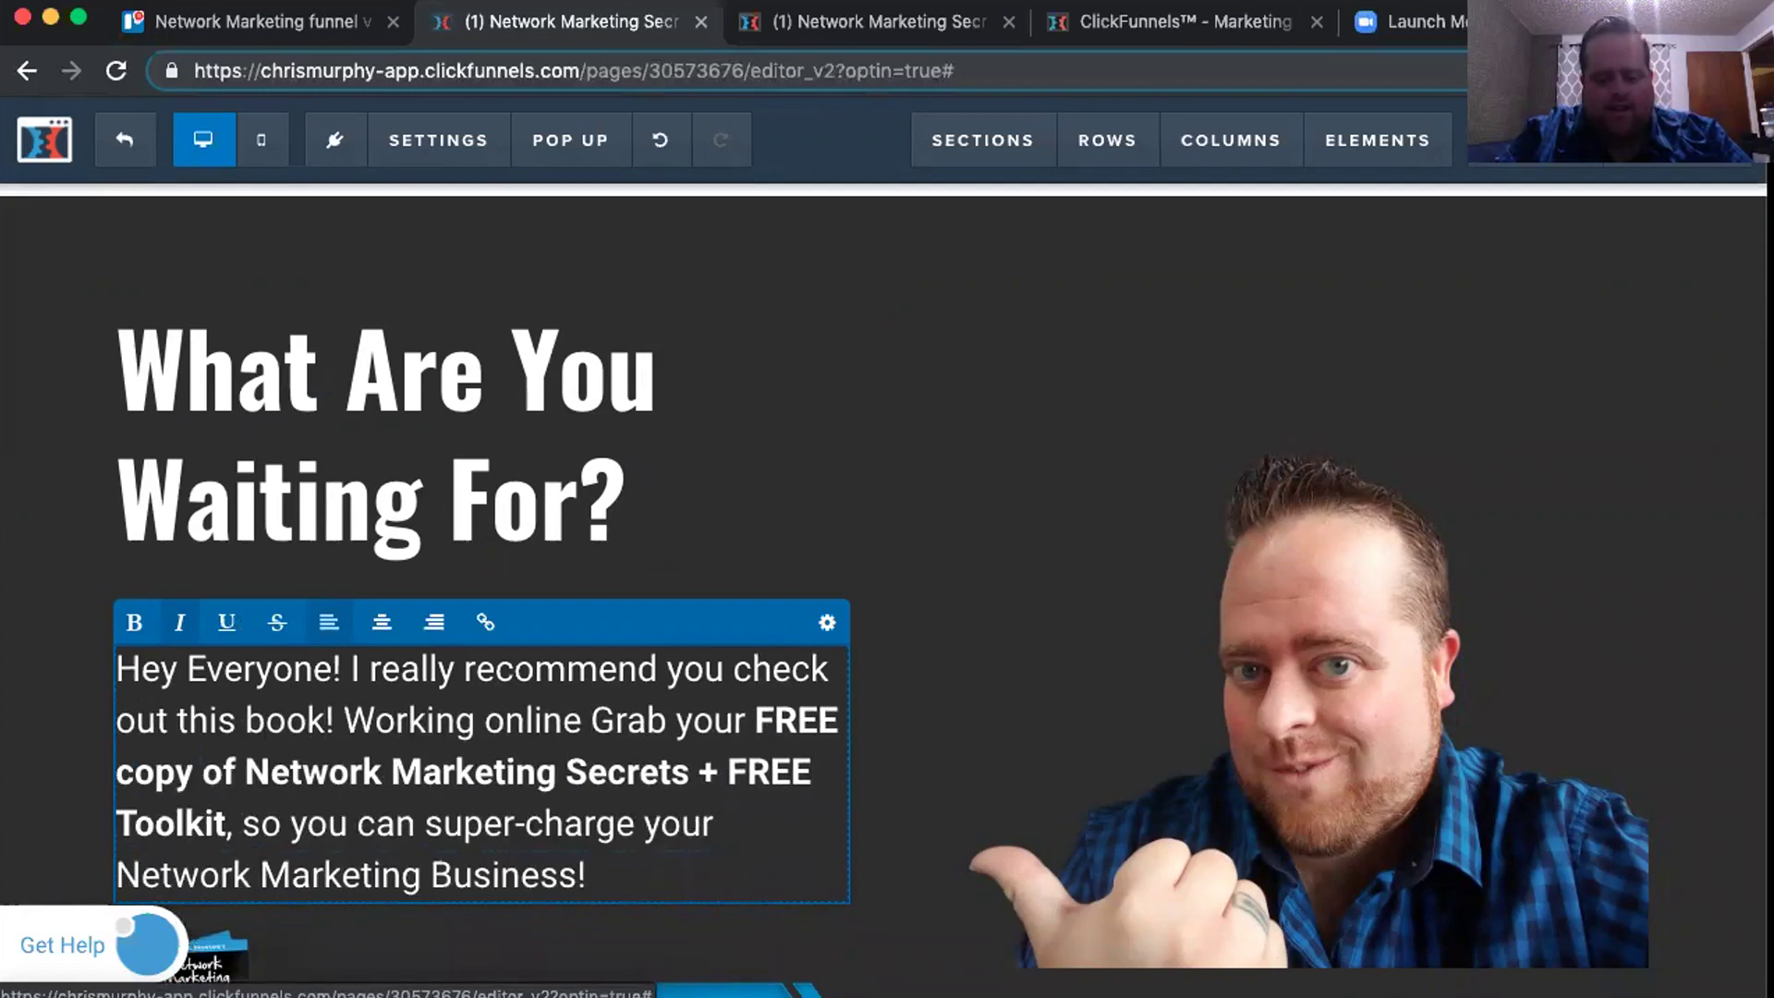
text(in the digital m)
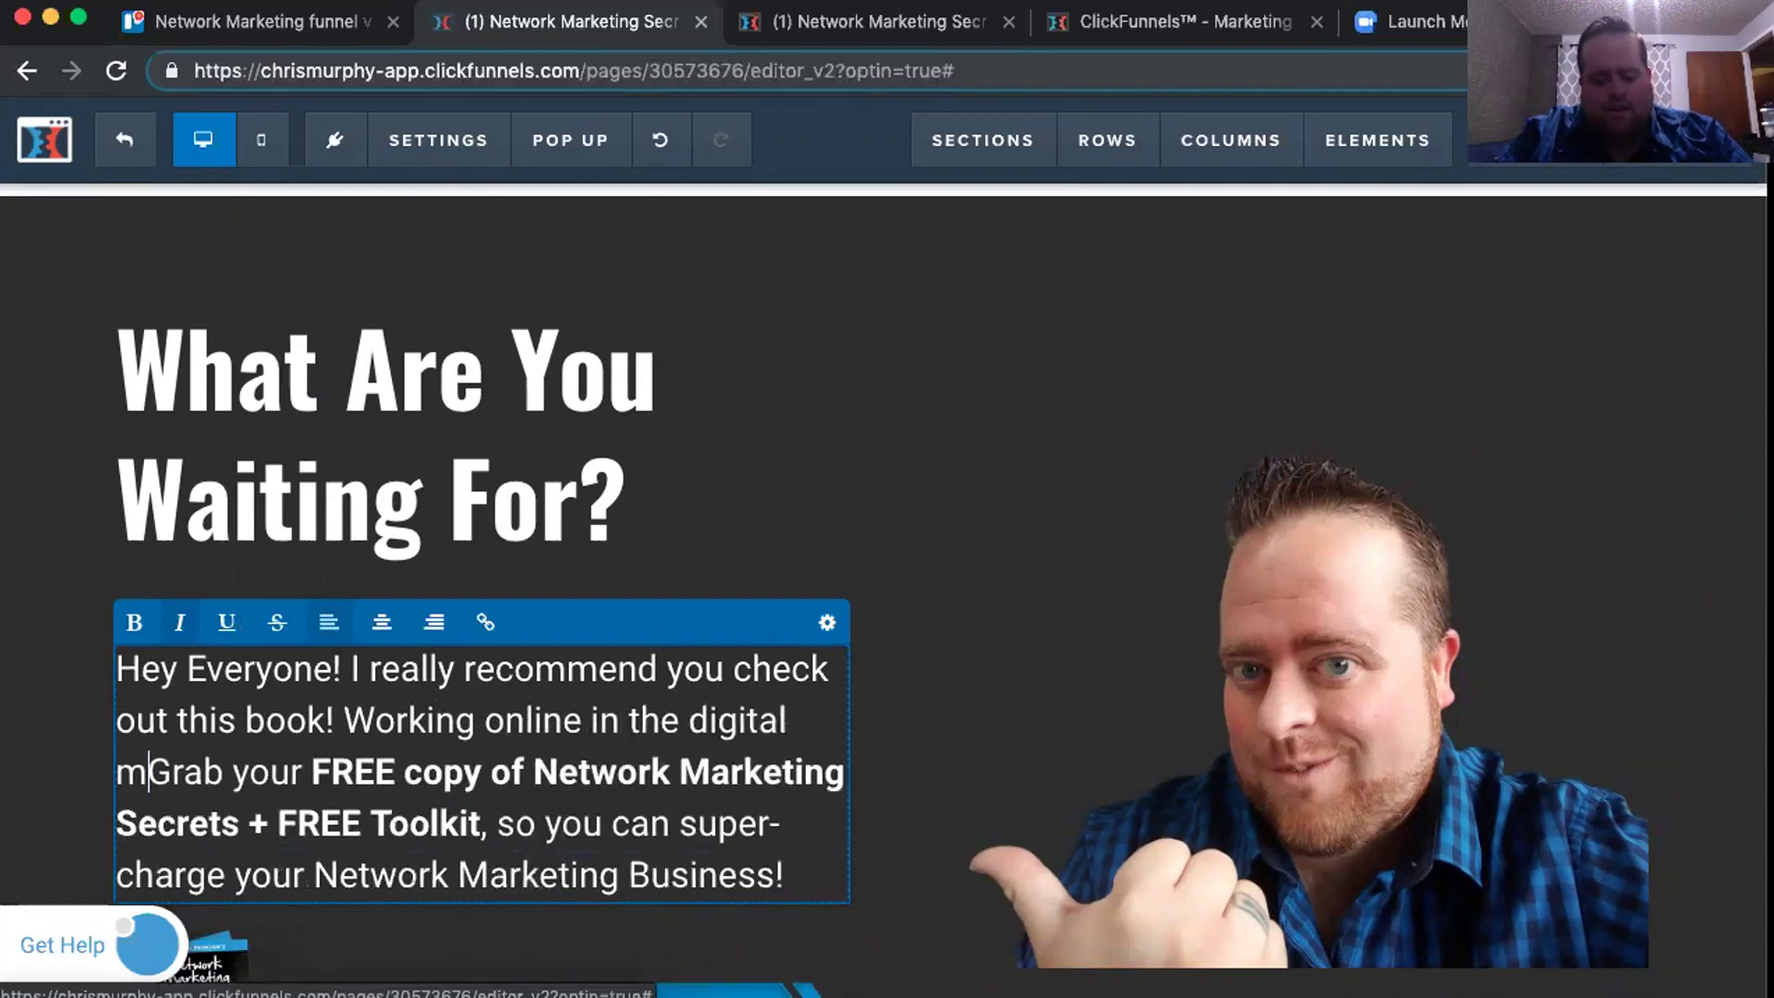
text(arketing a)
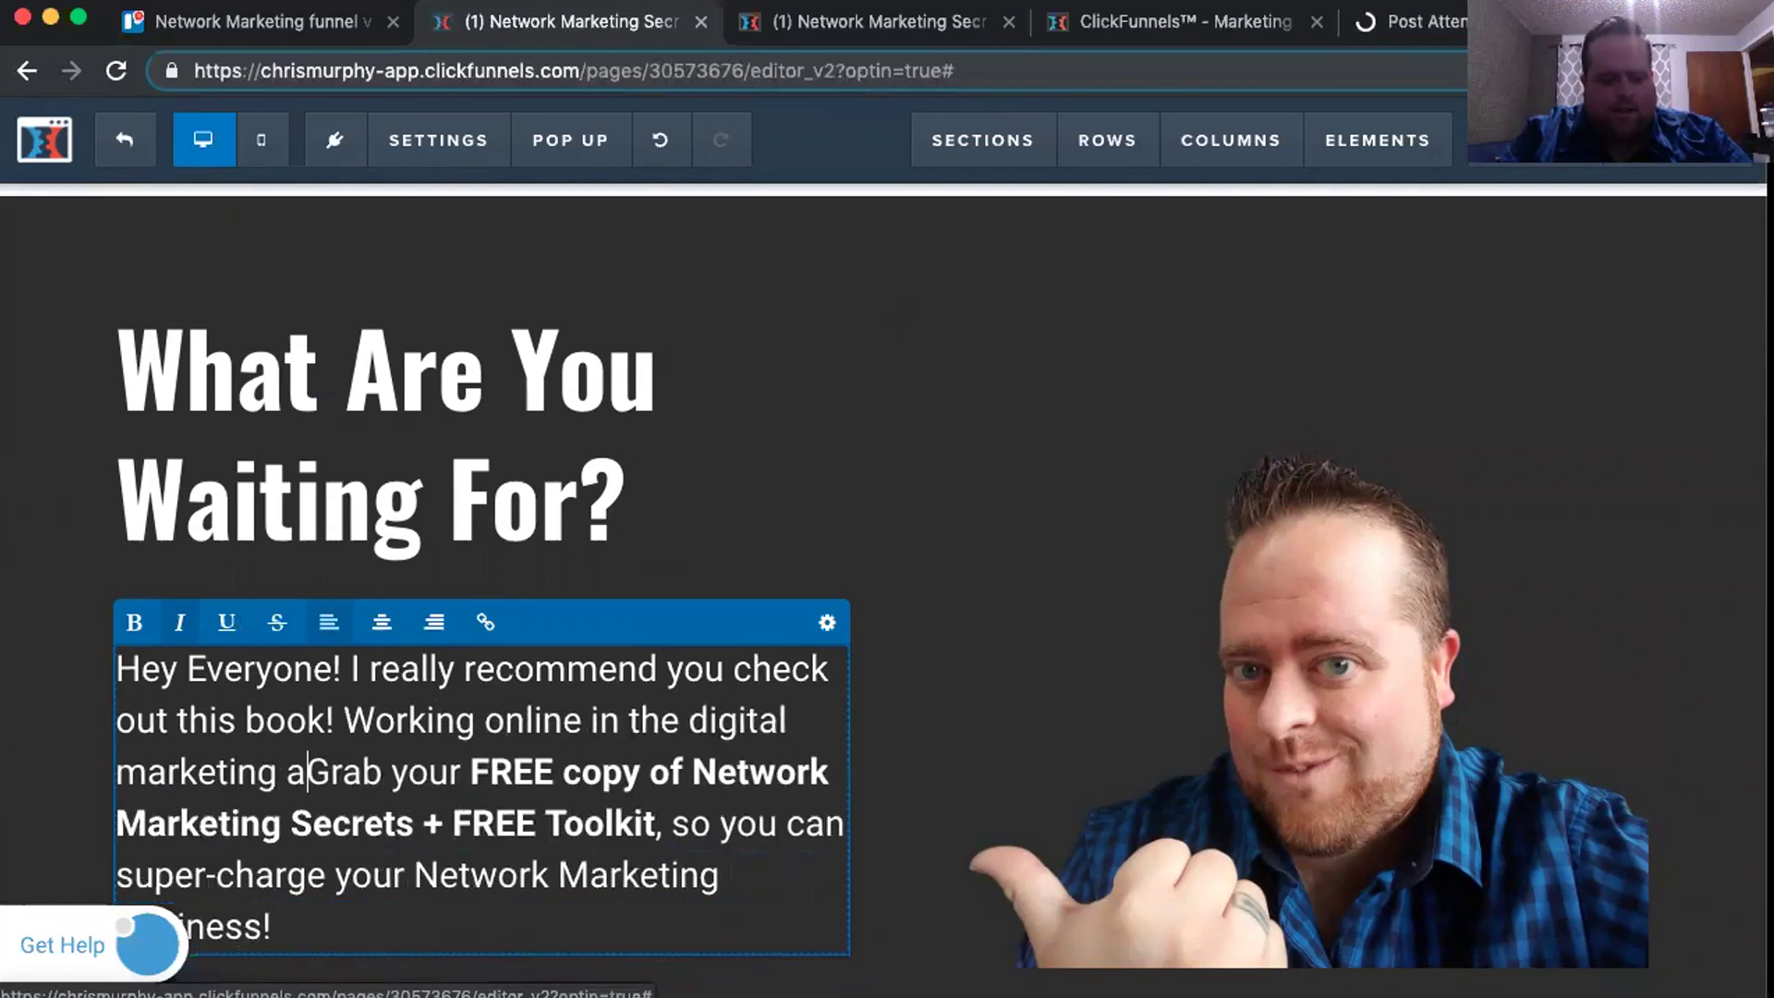
text(nd MLM f)
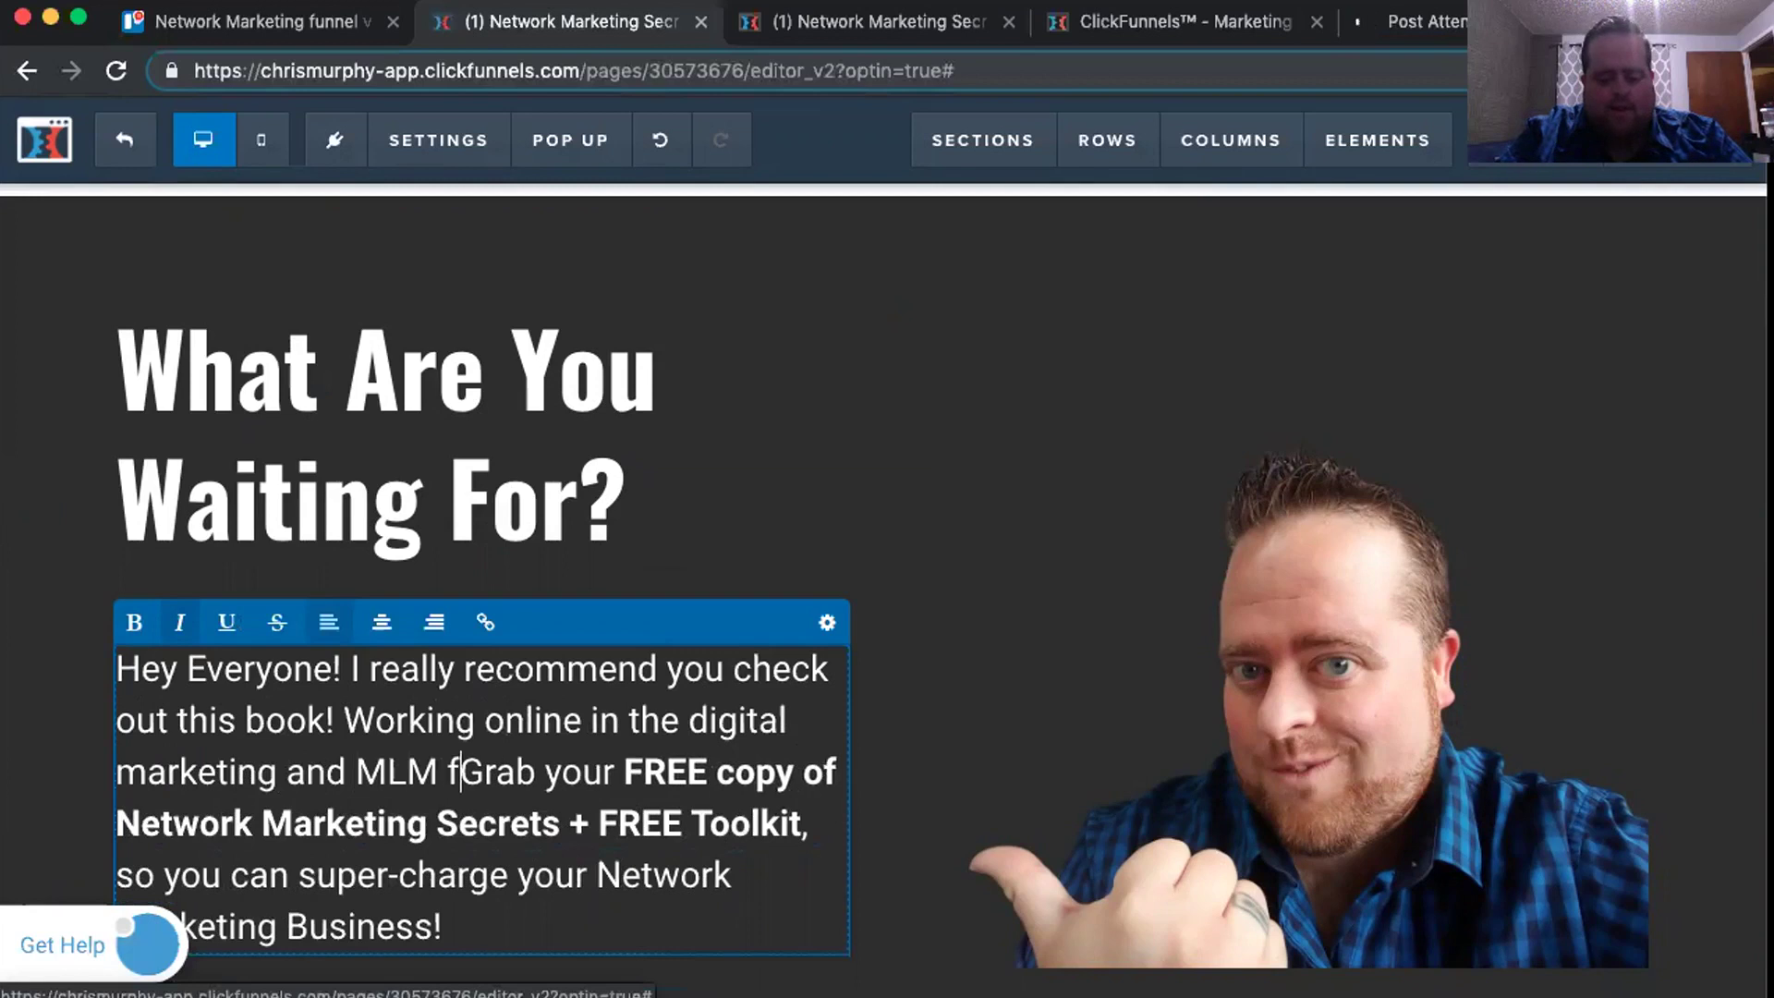
text(ields, has )
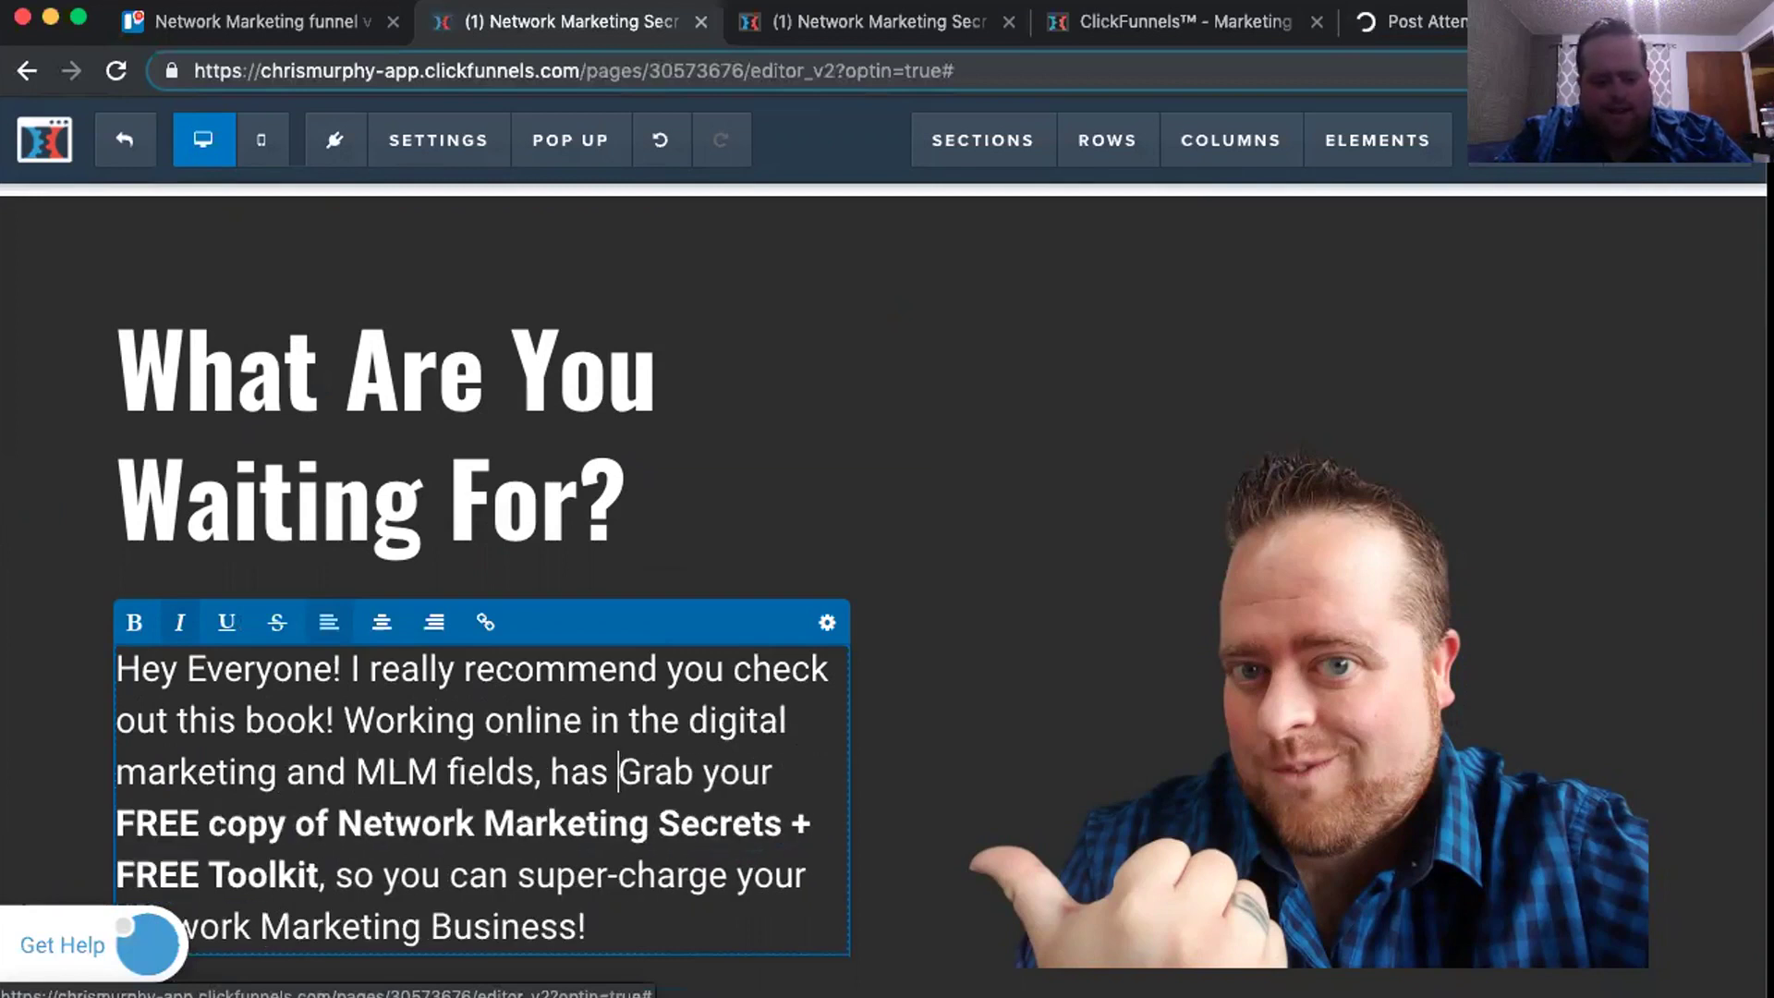
text(given )
text(me the freedom )
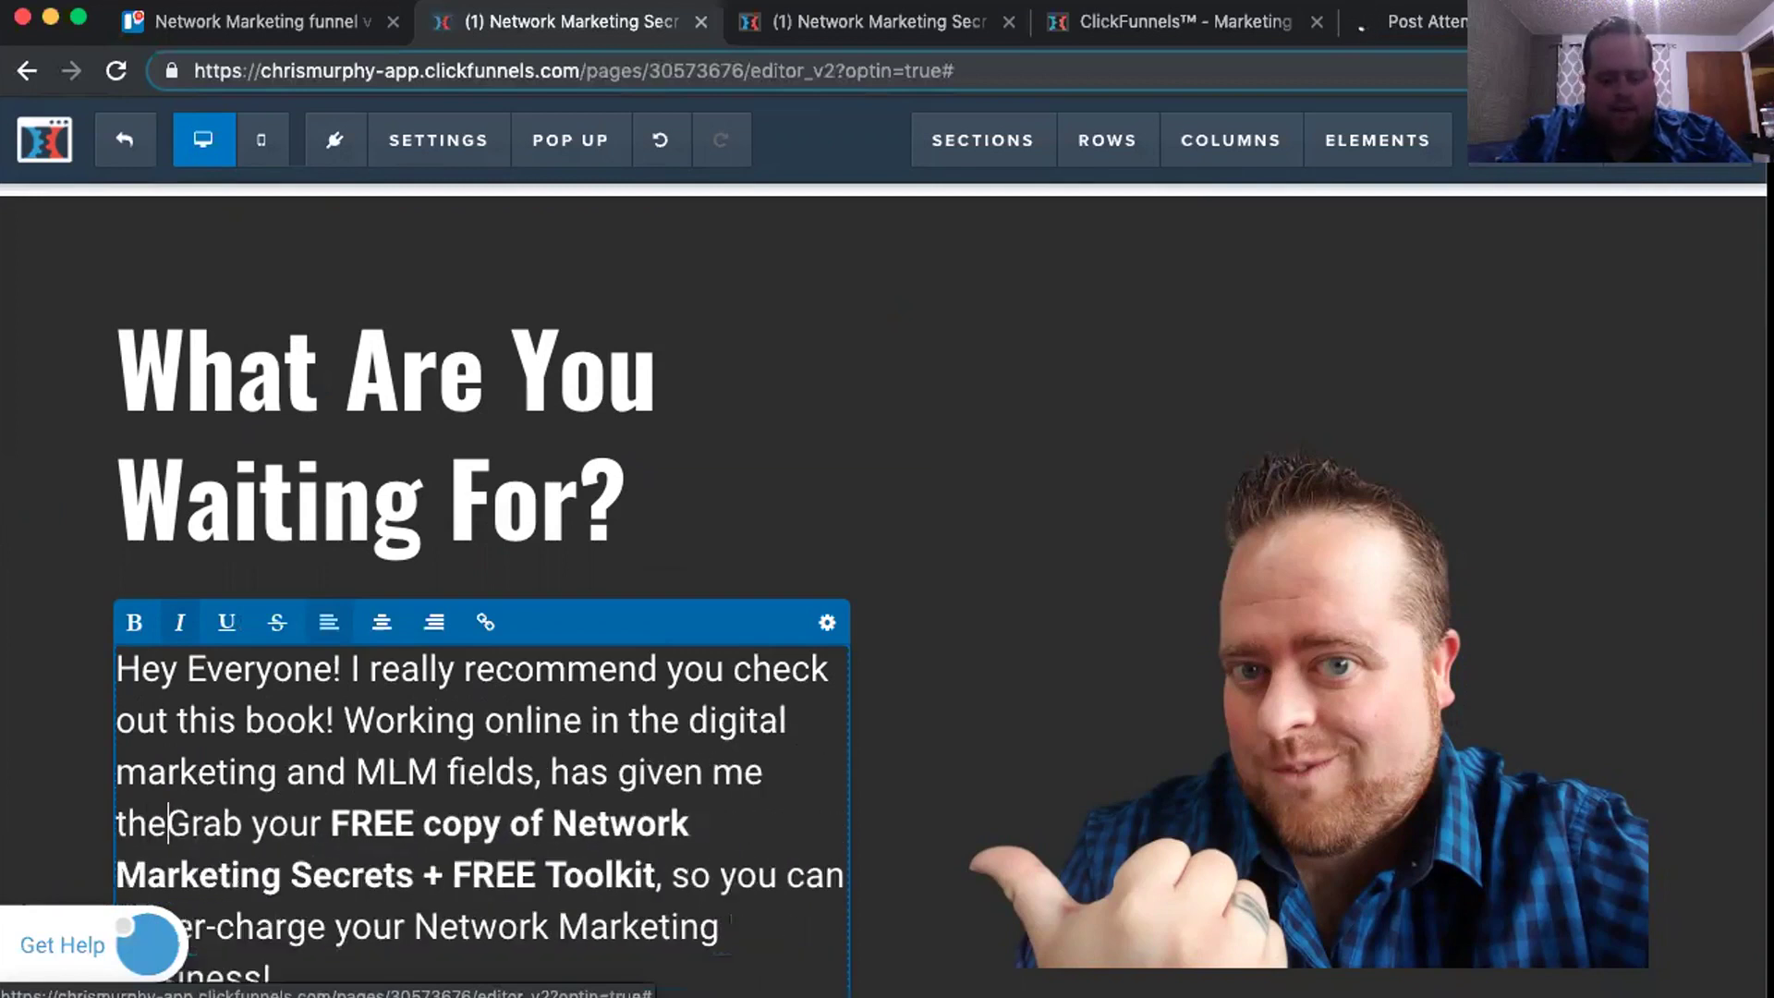
text(to work from h)
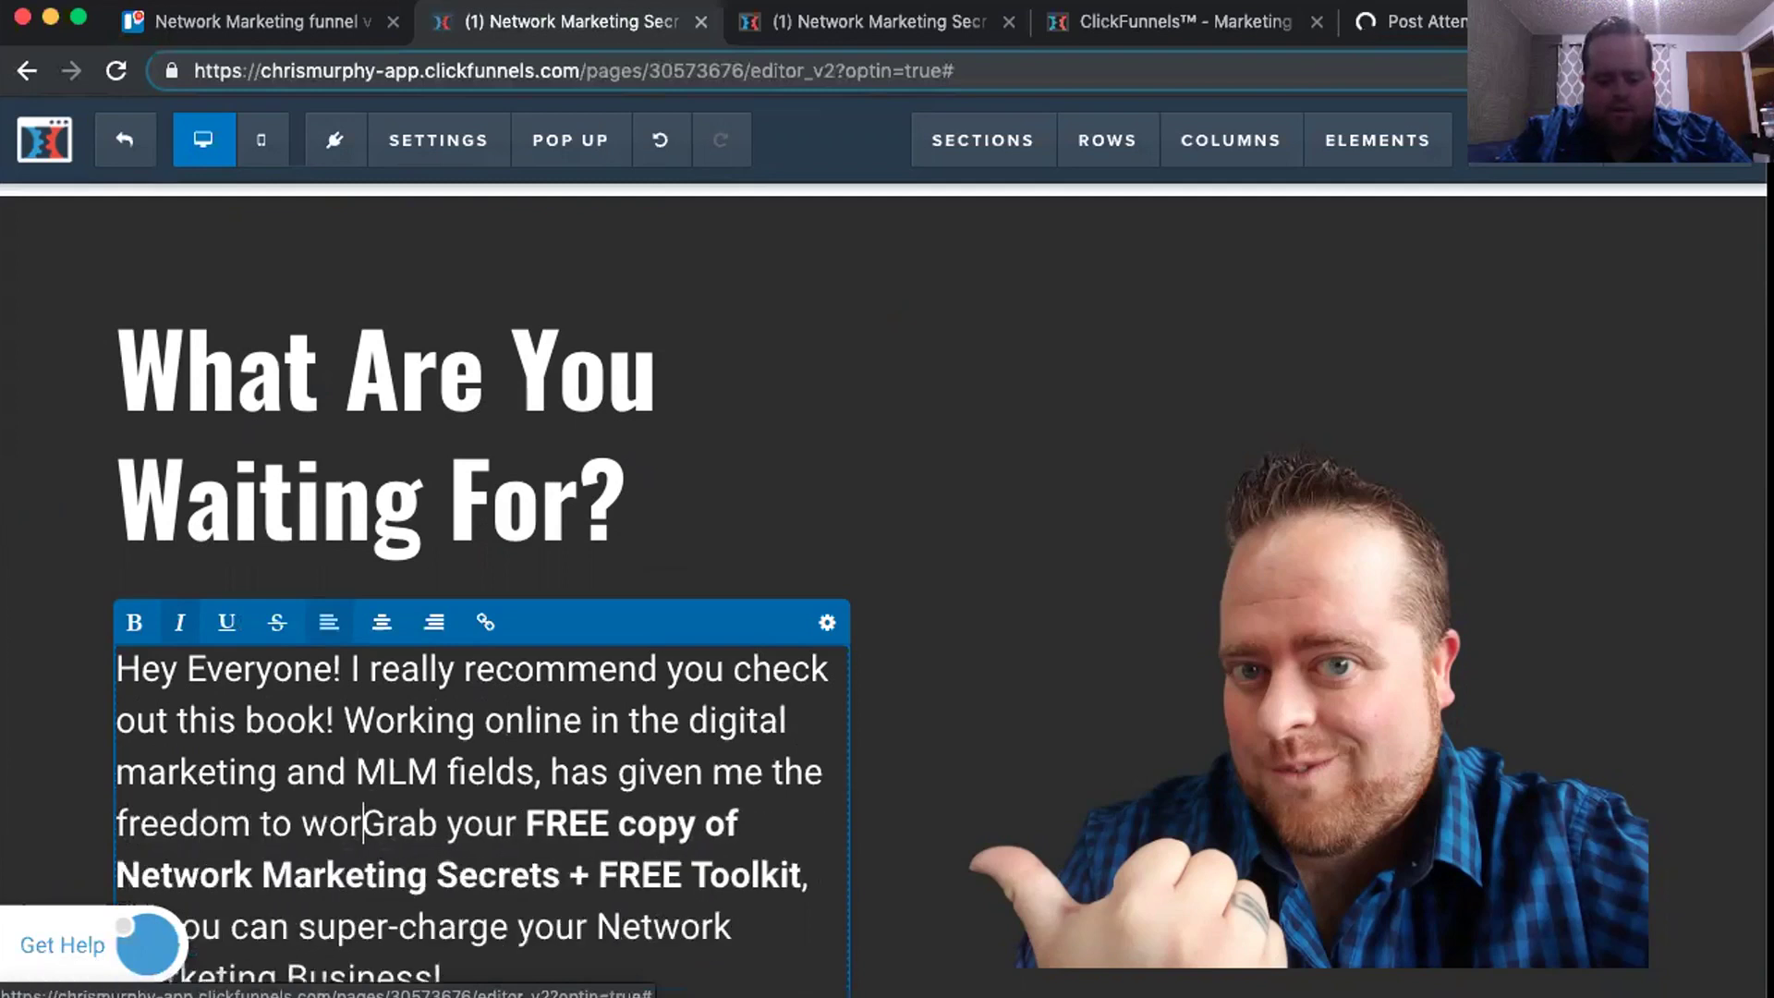
text(... )
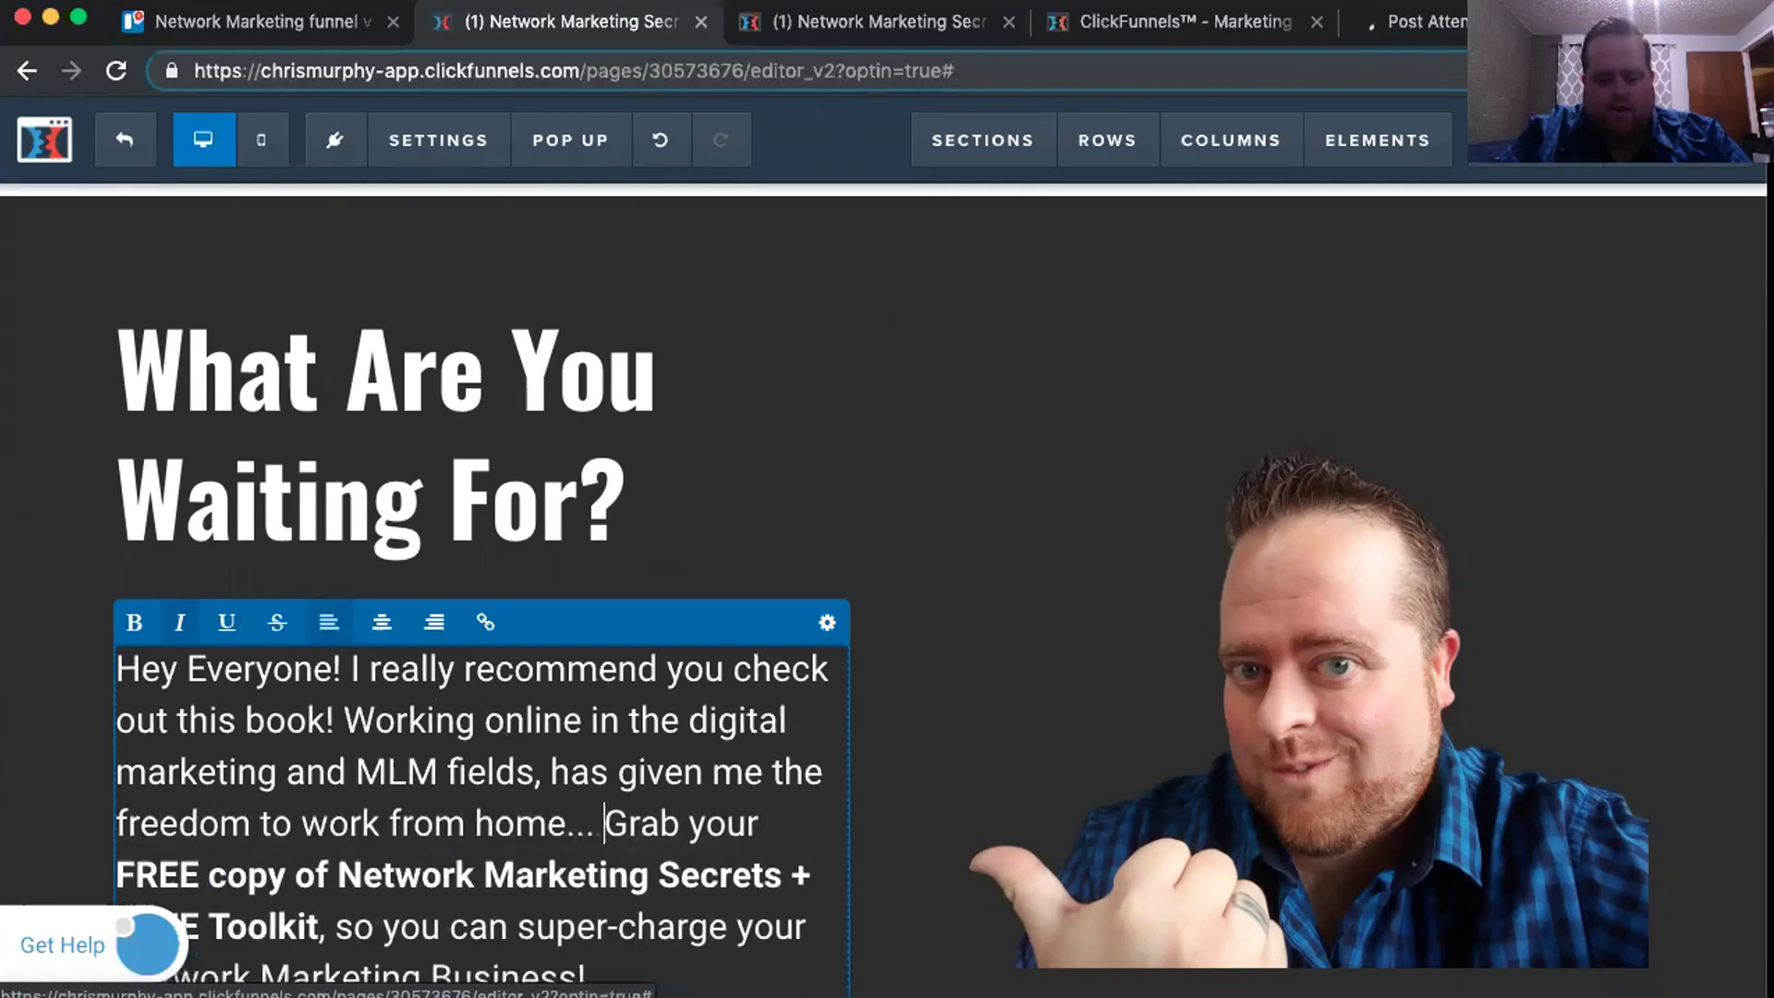
text(or from Strar)
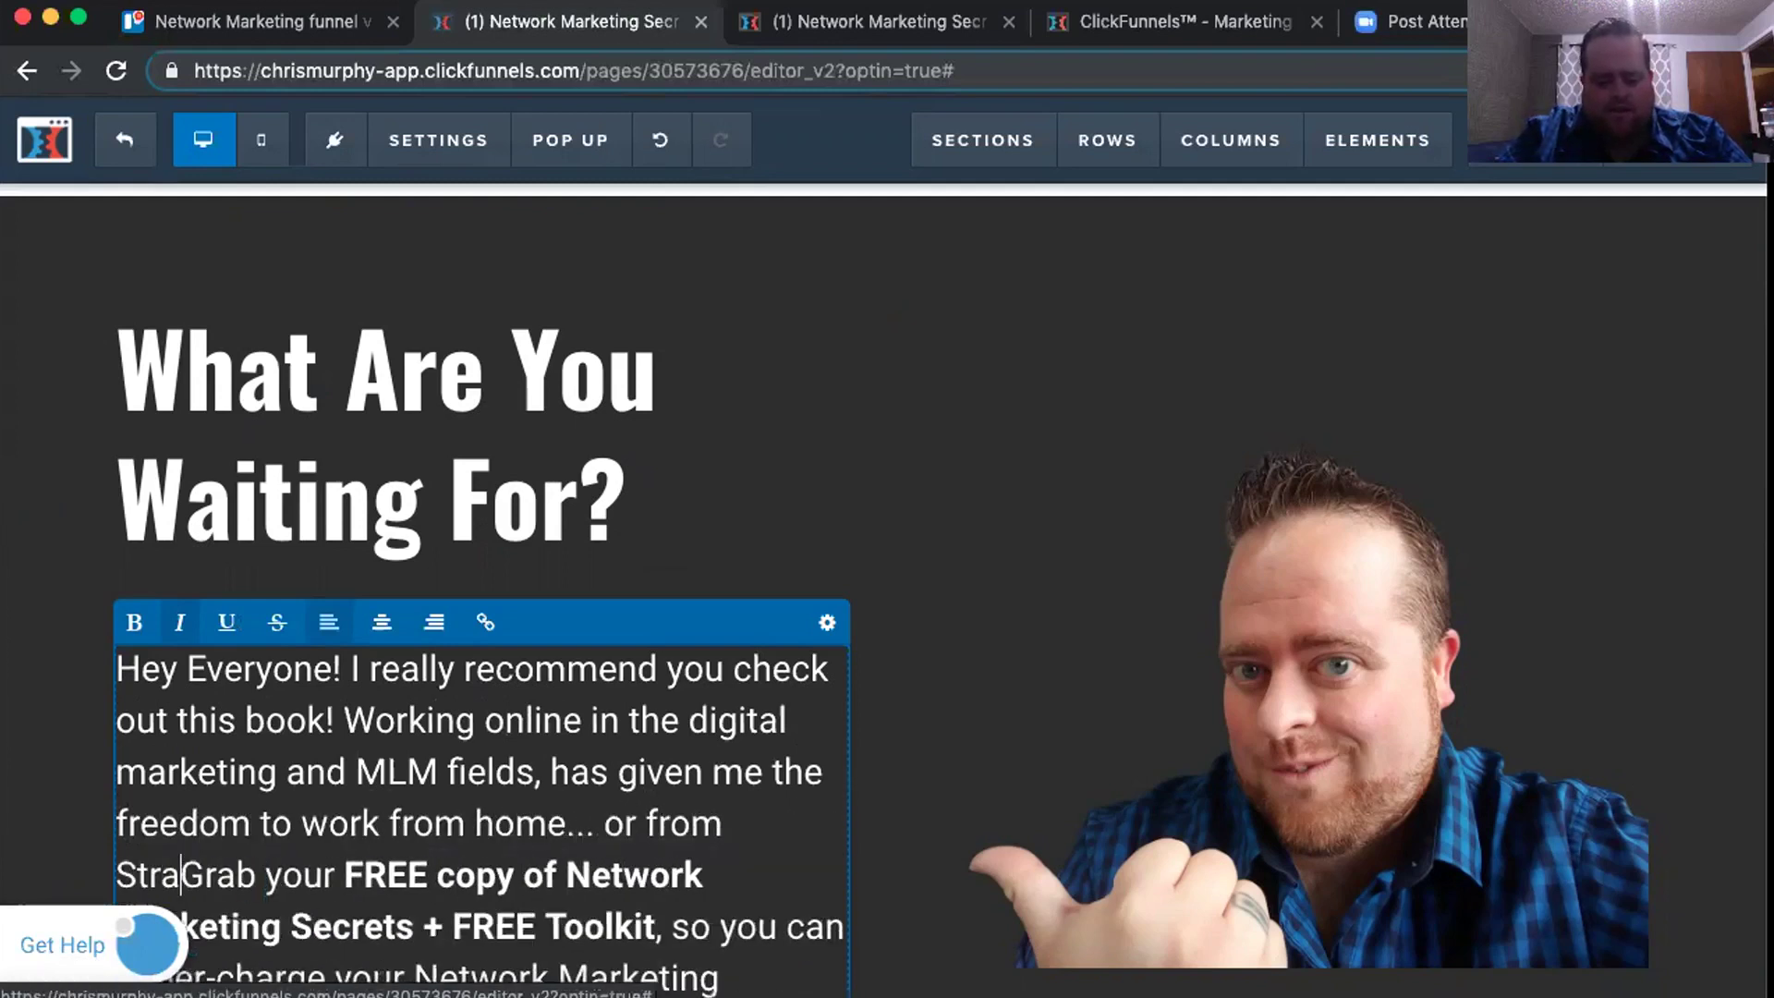
key(BackSpace)
key(BackSpace)
key(BackSpace)
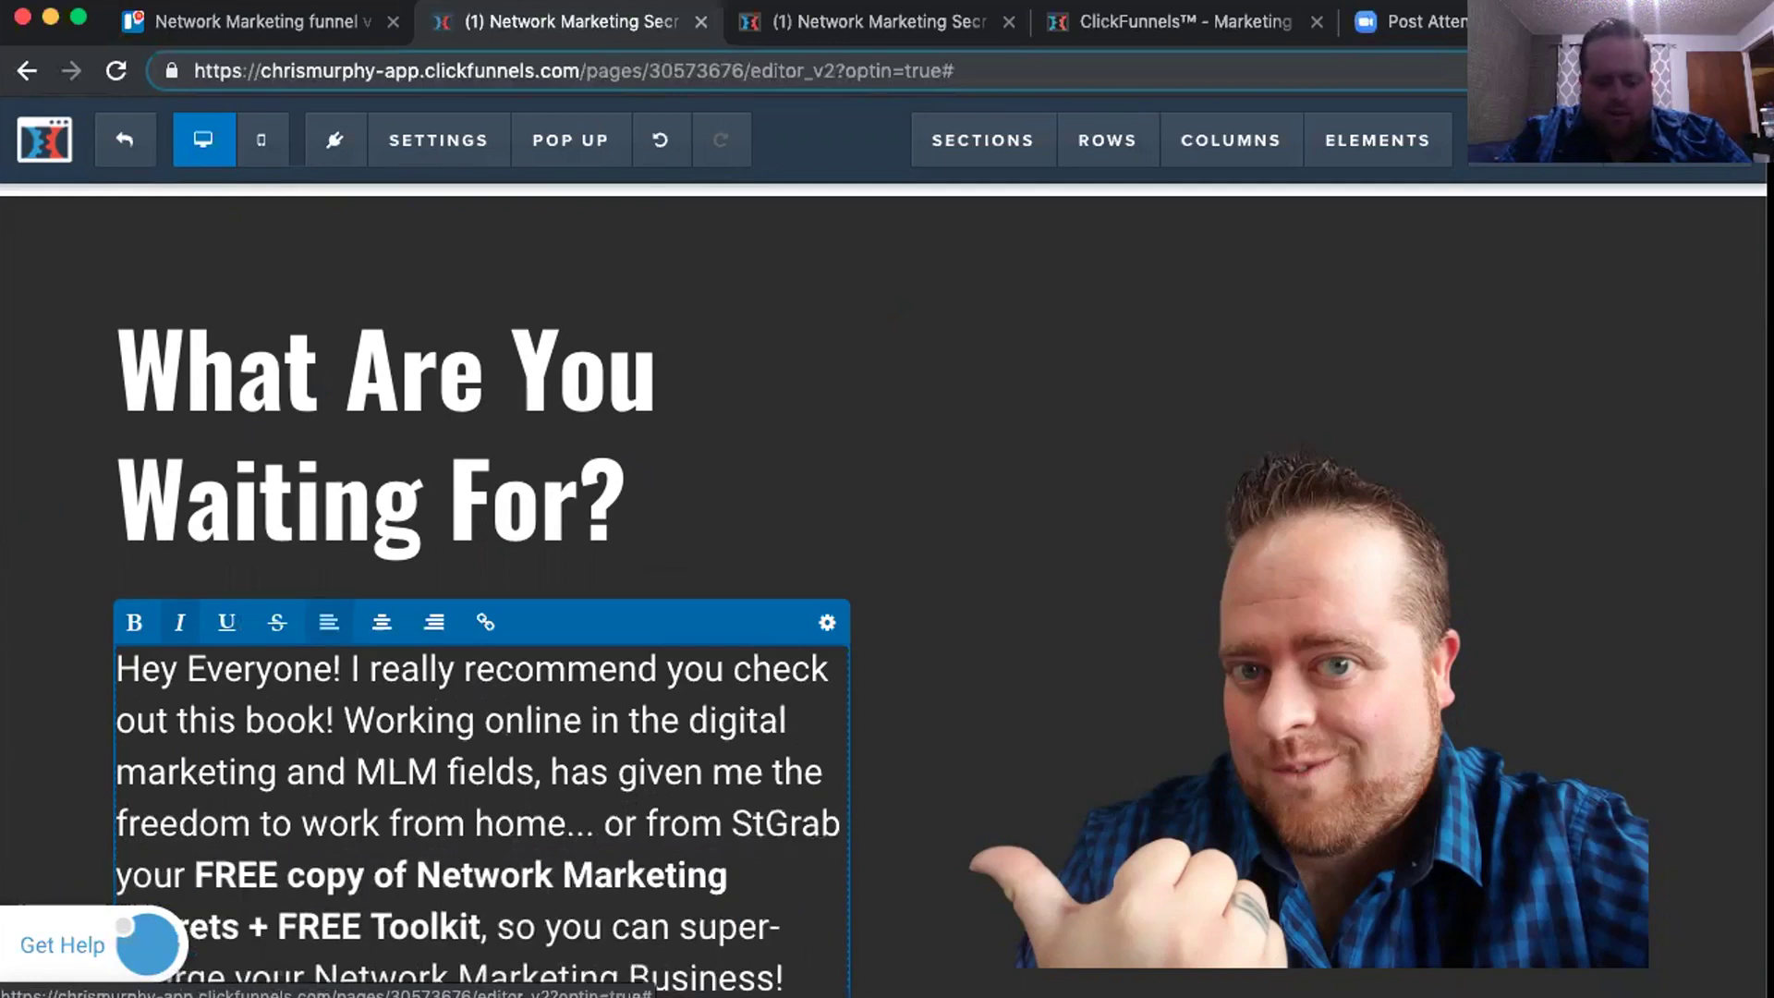
text(arbucks!!!!Grab your FREE copy of Network)
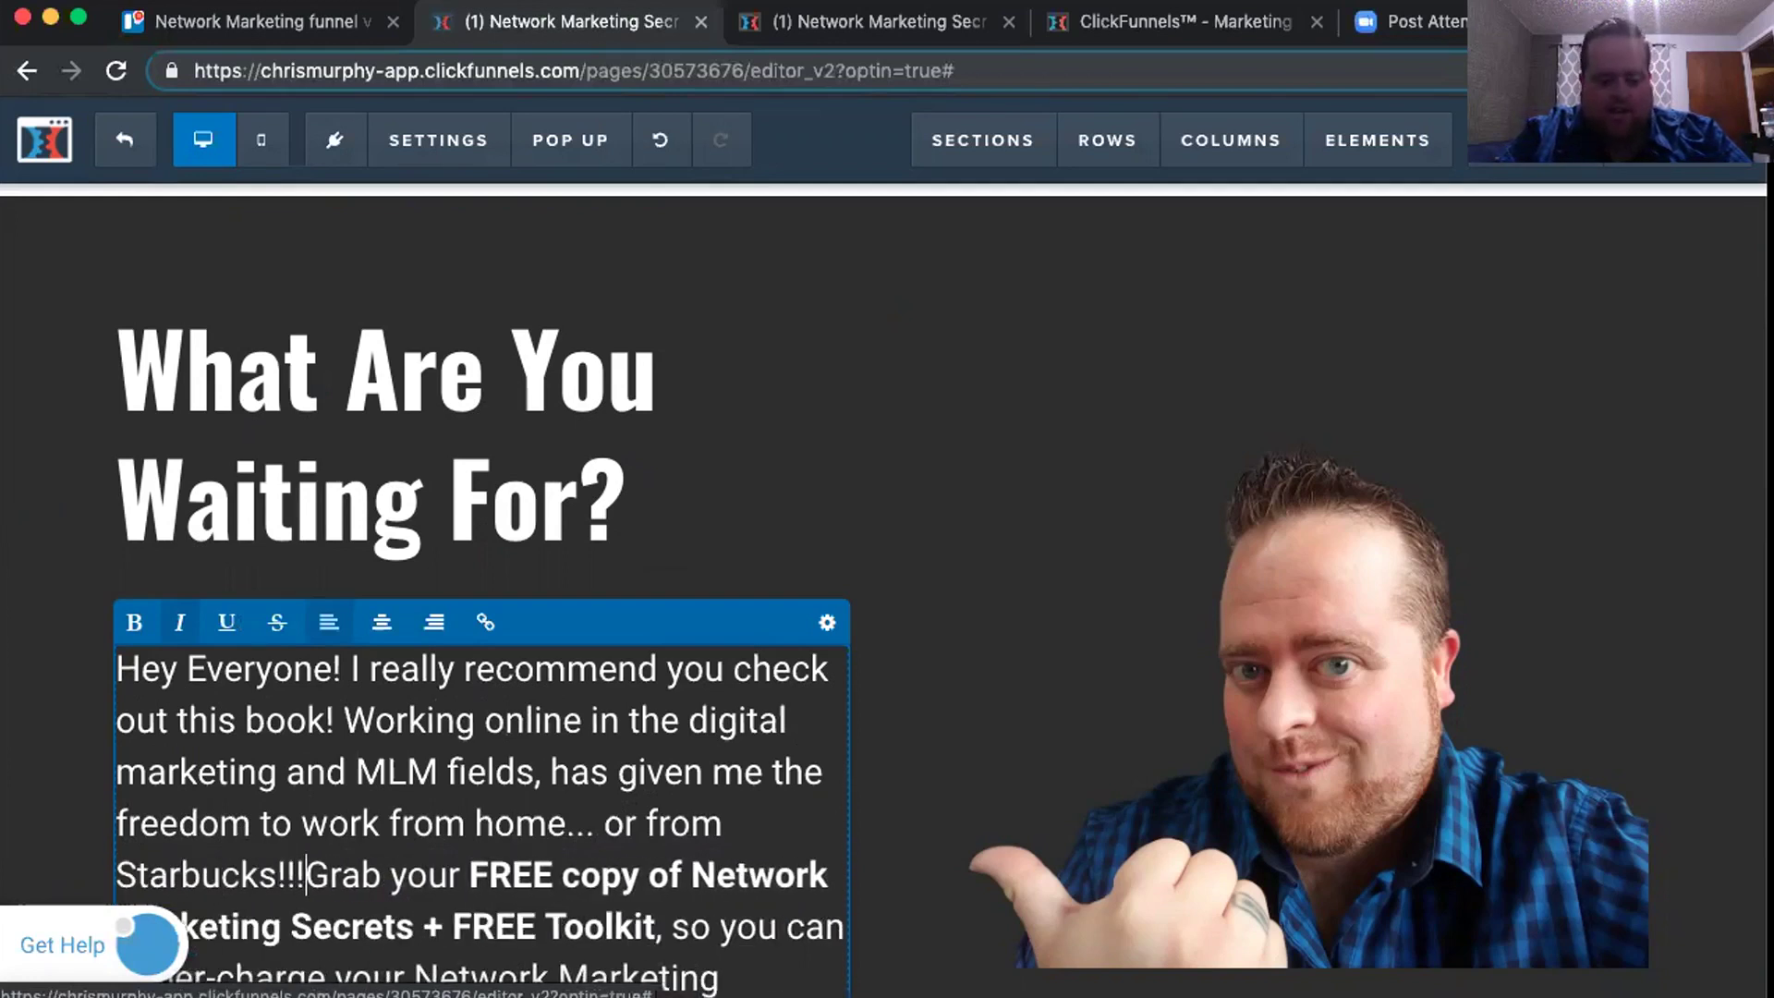
key(Return)
key(Return)
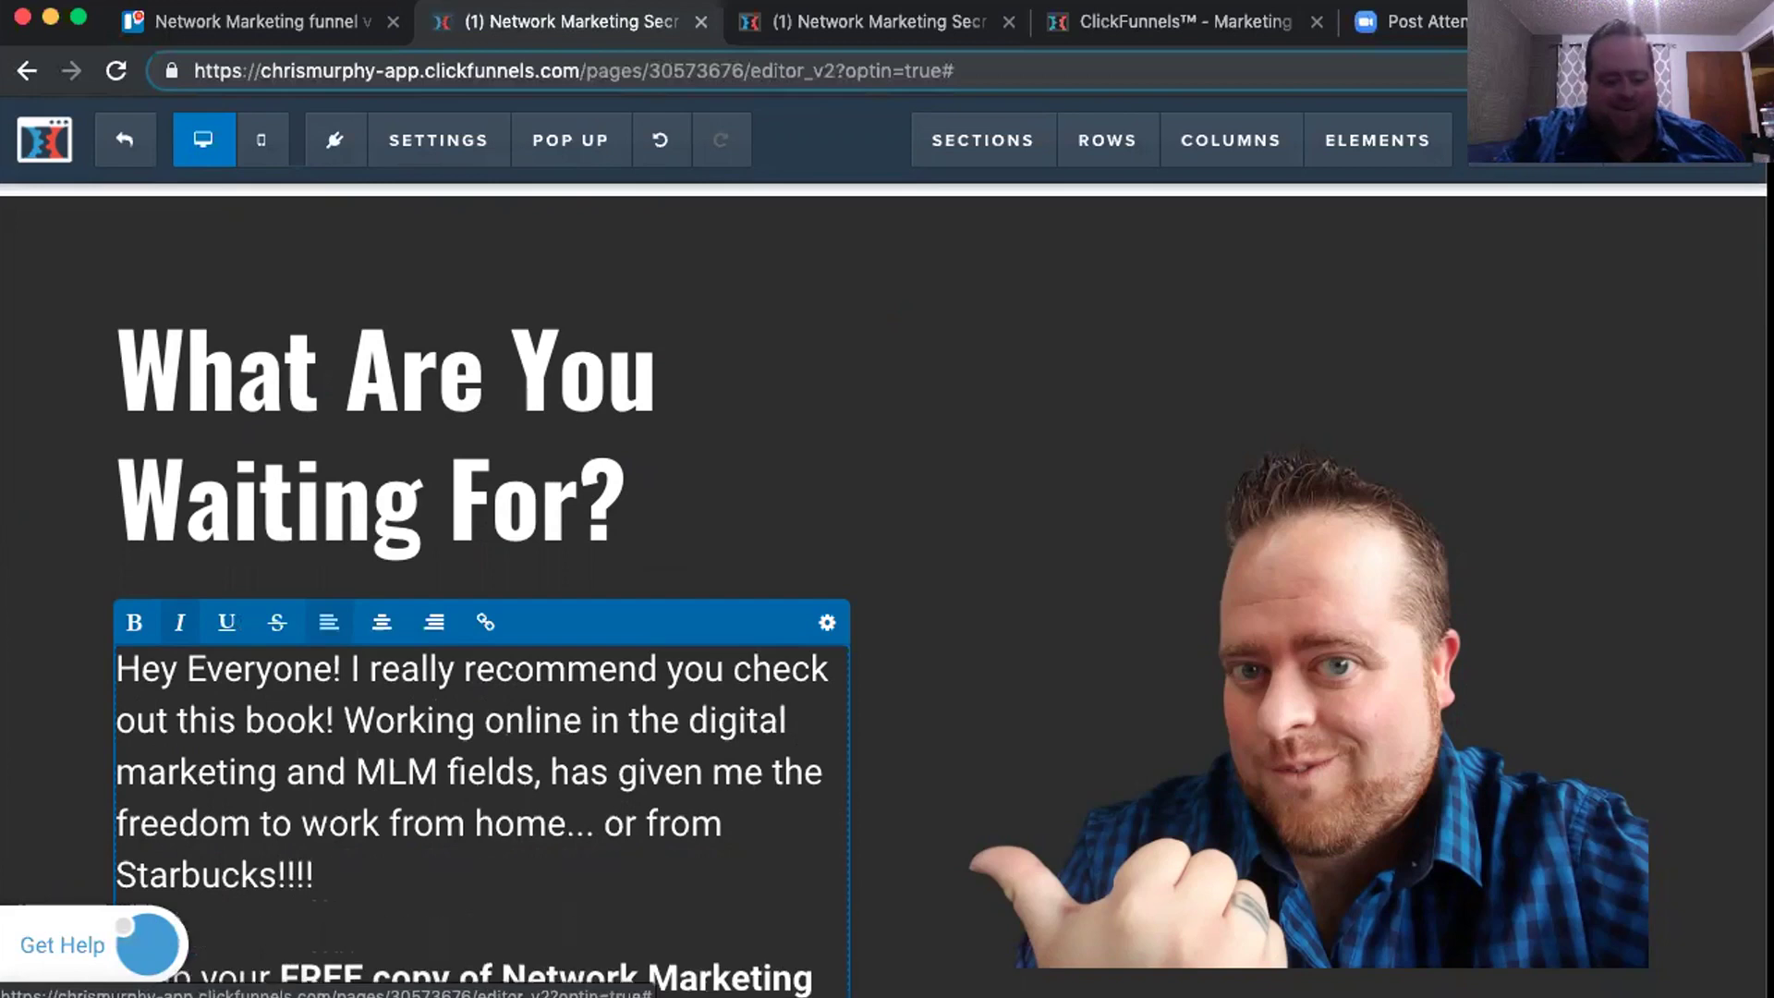
scroll(918, 645, down, 4)
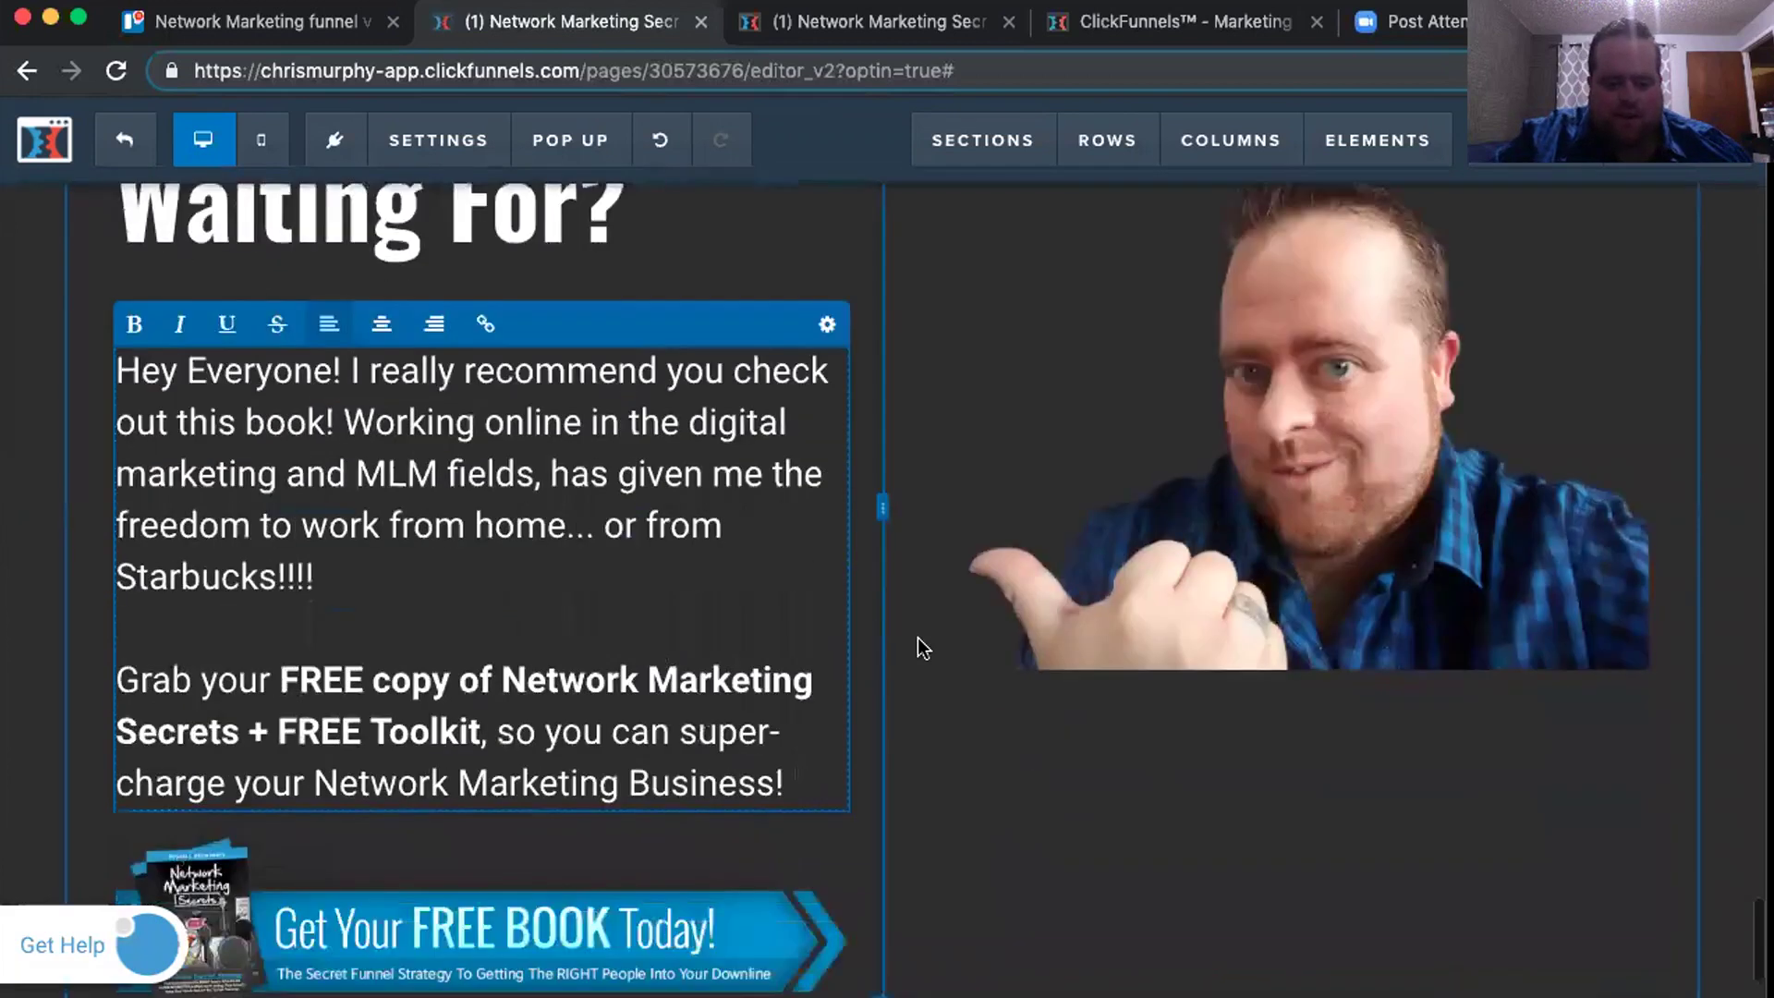
scroll(719, 695, up, 2)
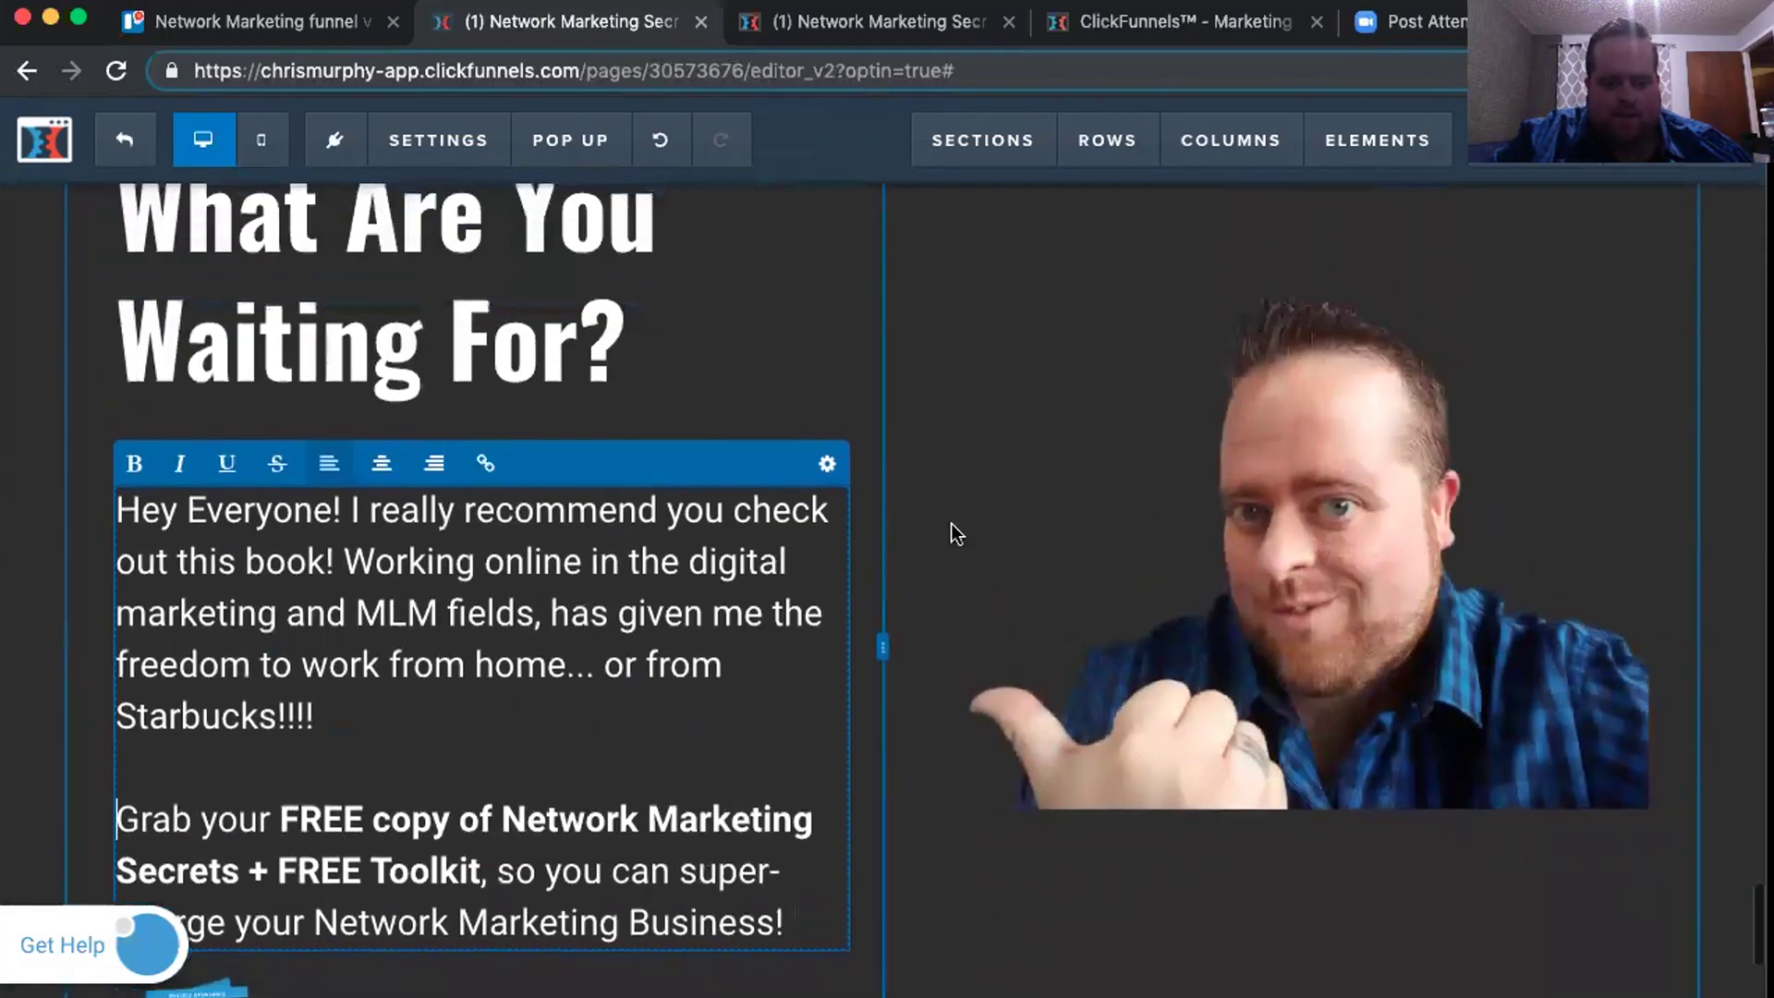
Step: Set the intro paragraph's font size to 22
click(951, 526)
scroll(665, 813, down, 1)
scroll(662, 857, up, 1)
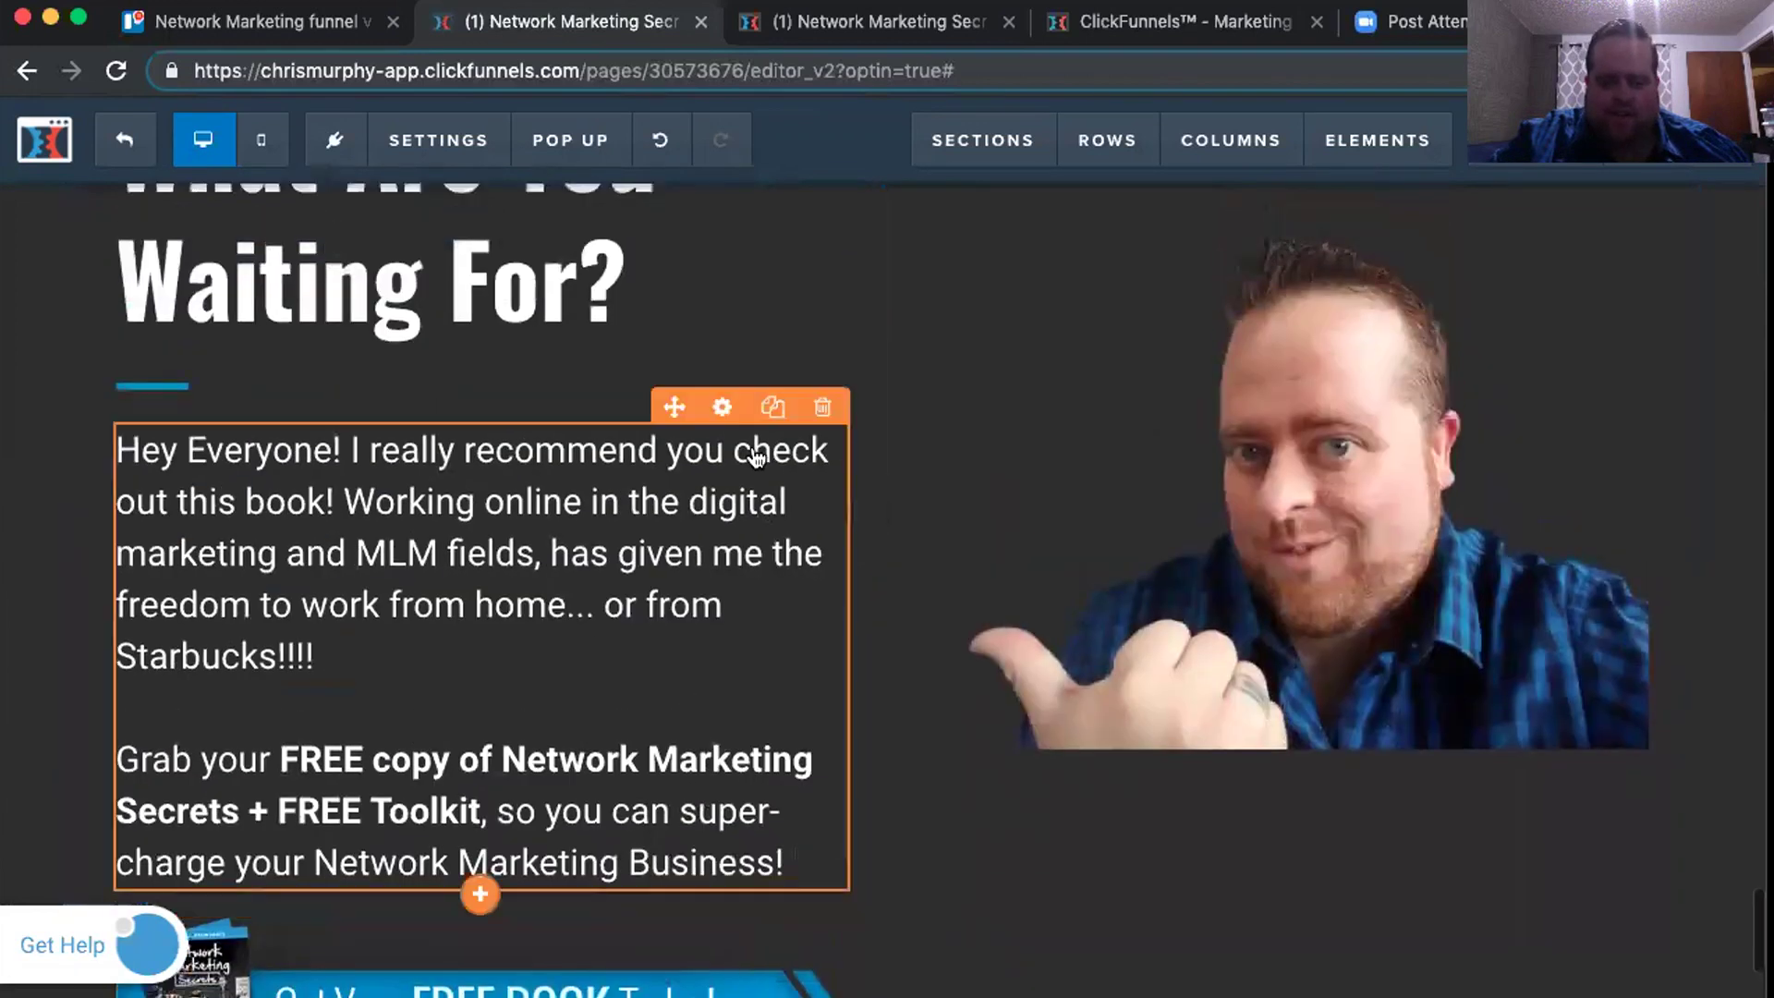
click(723, 407)
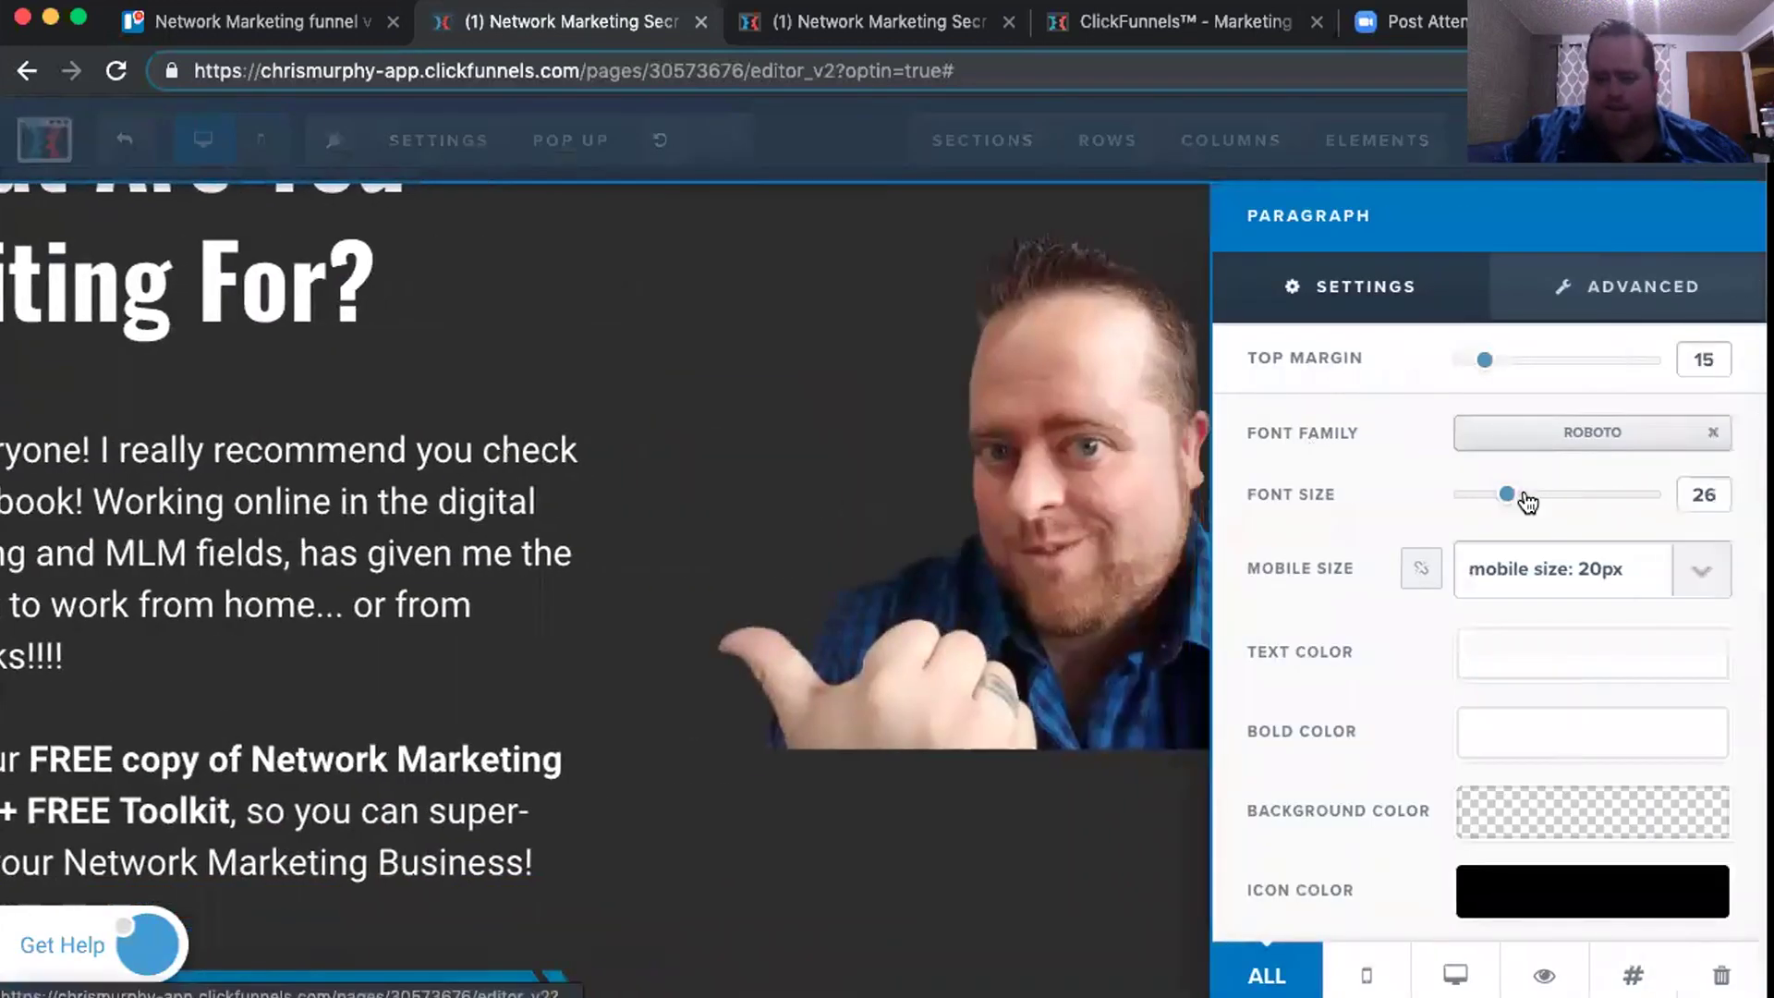
drag(1508, 496, 1493, 494)
click(734, 550)
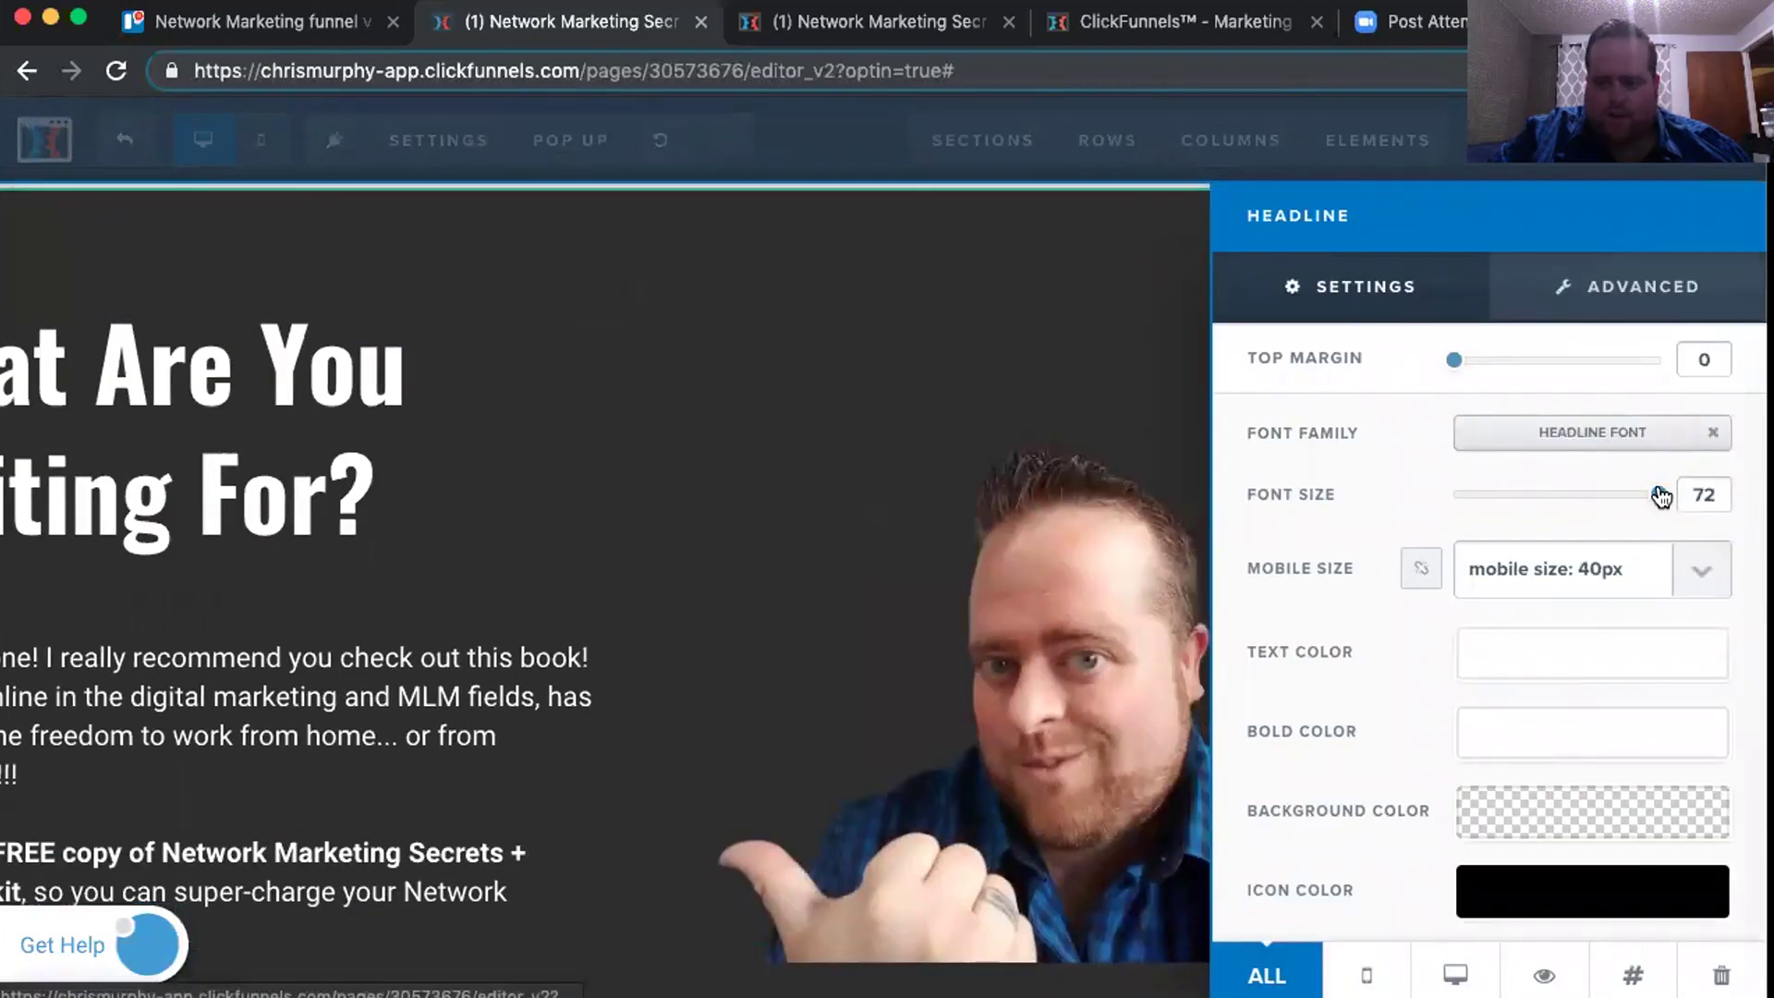
Step: Shrink the headline font to 48 so 'What Are You Waiting For?' fits one line
drag(1659, 495, 1582, 492)
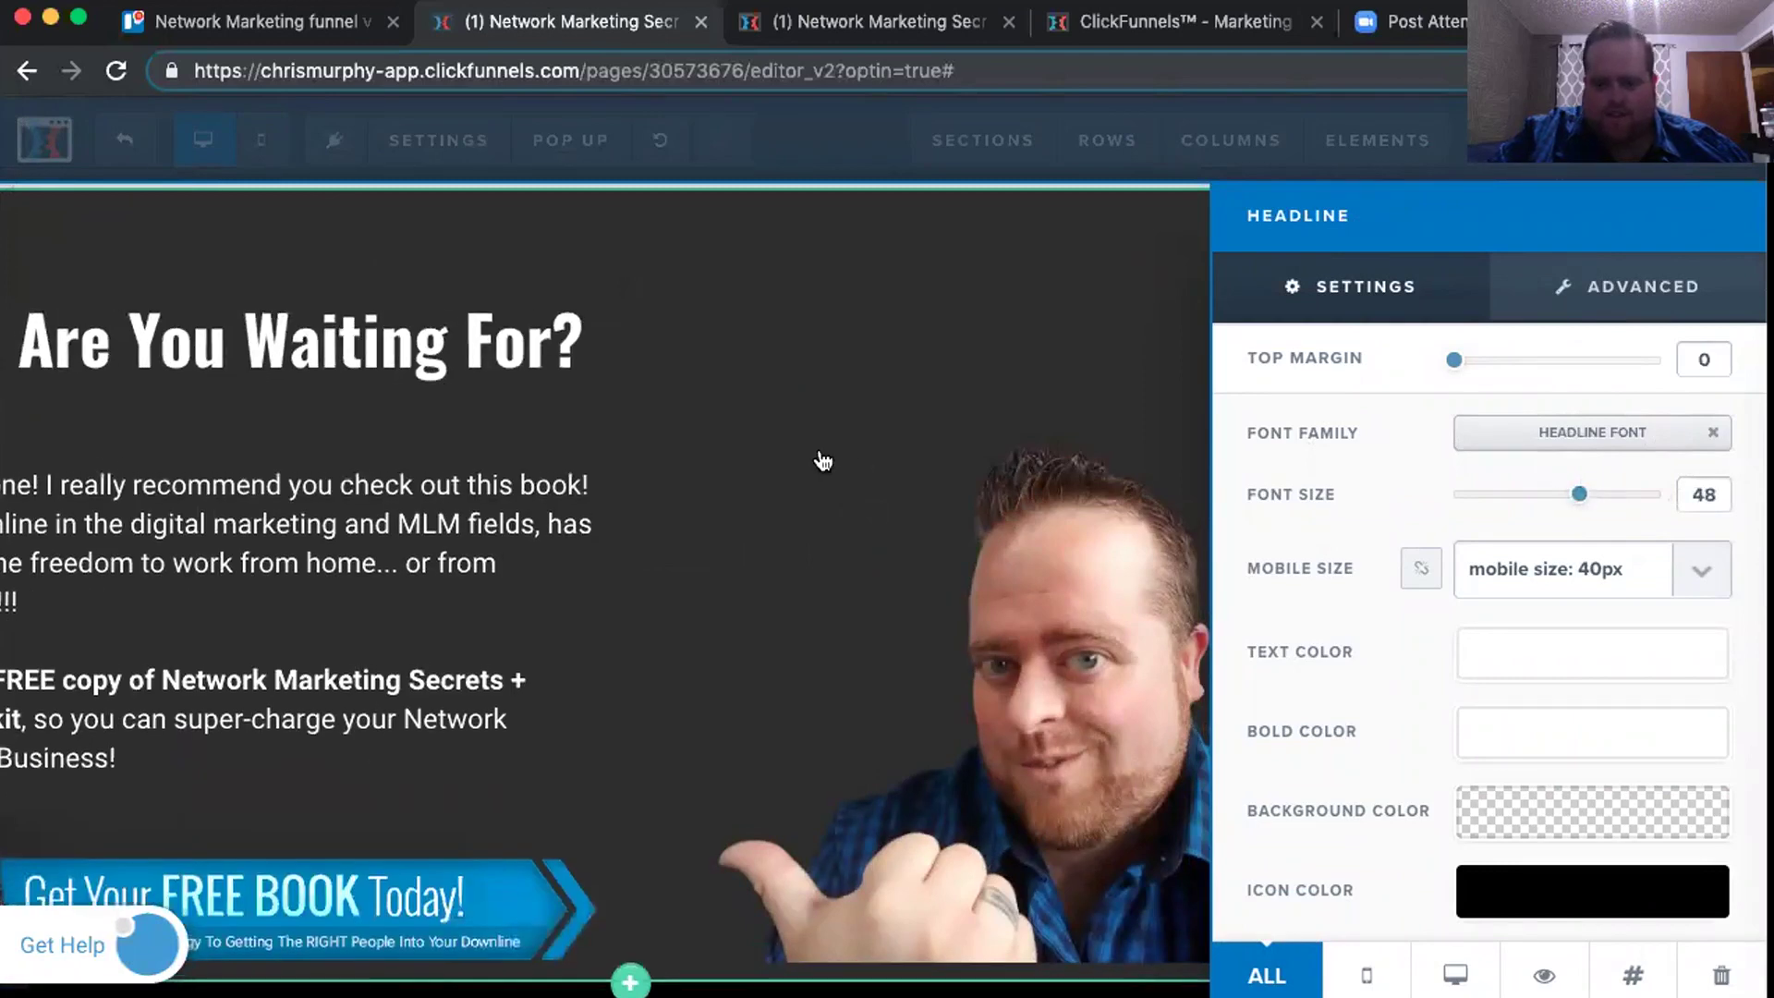
click(1049, 522)
scroll(1464, 424, up, 3)
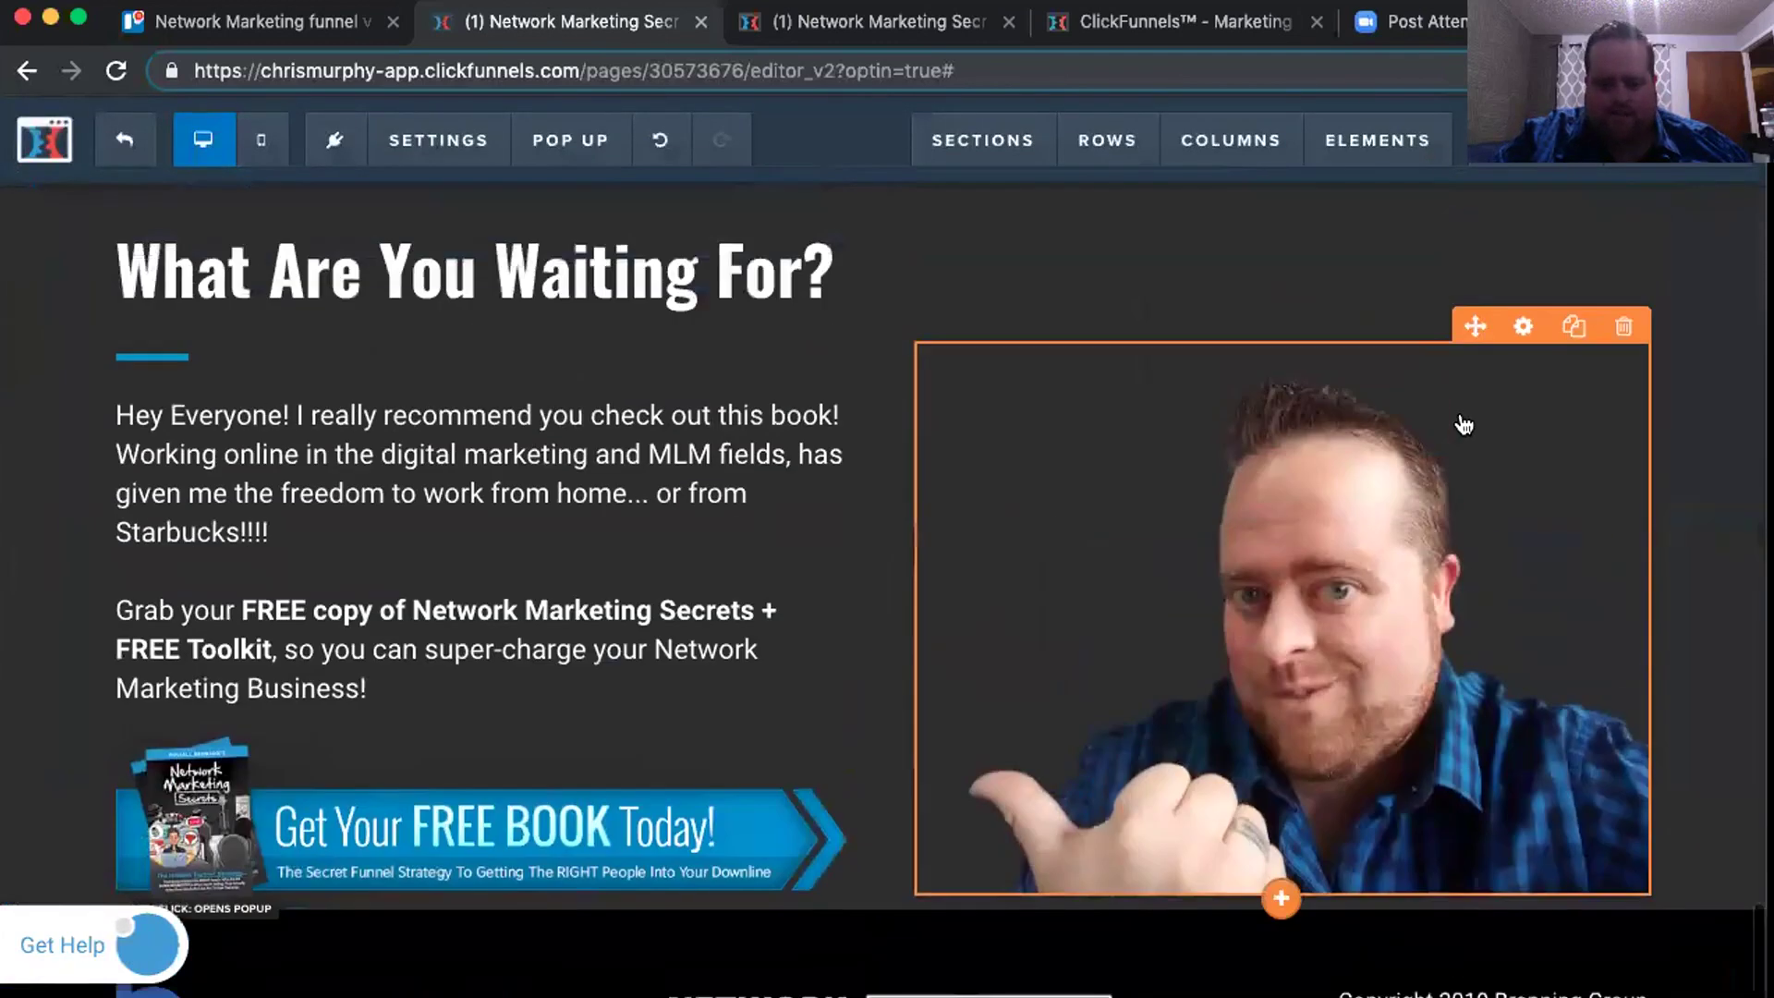
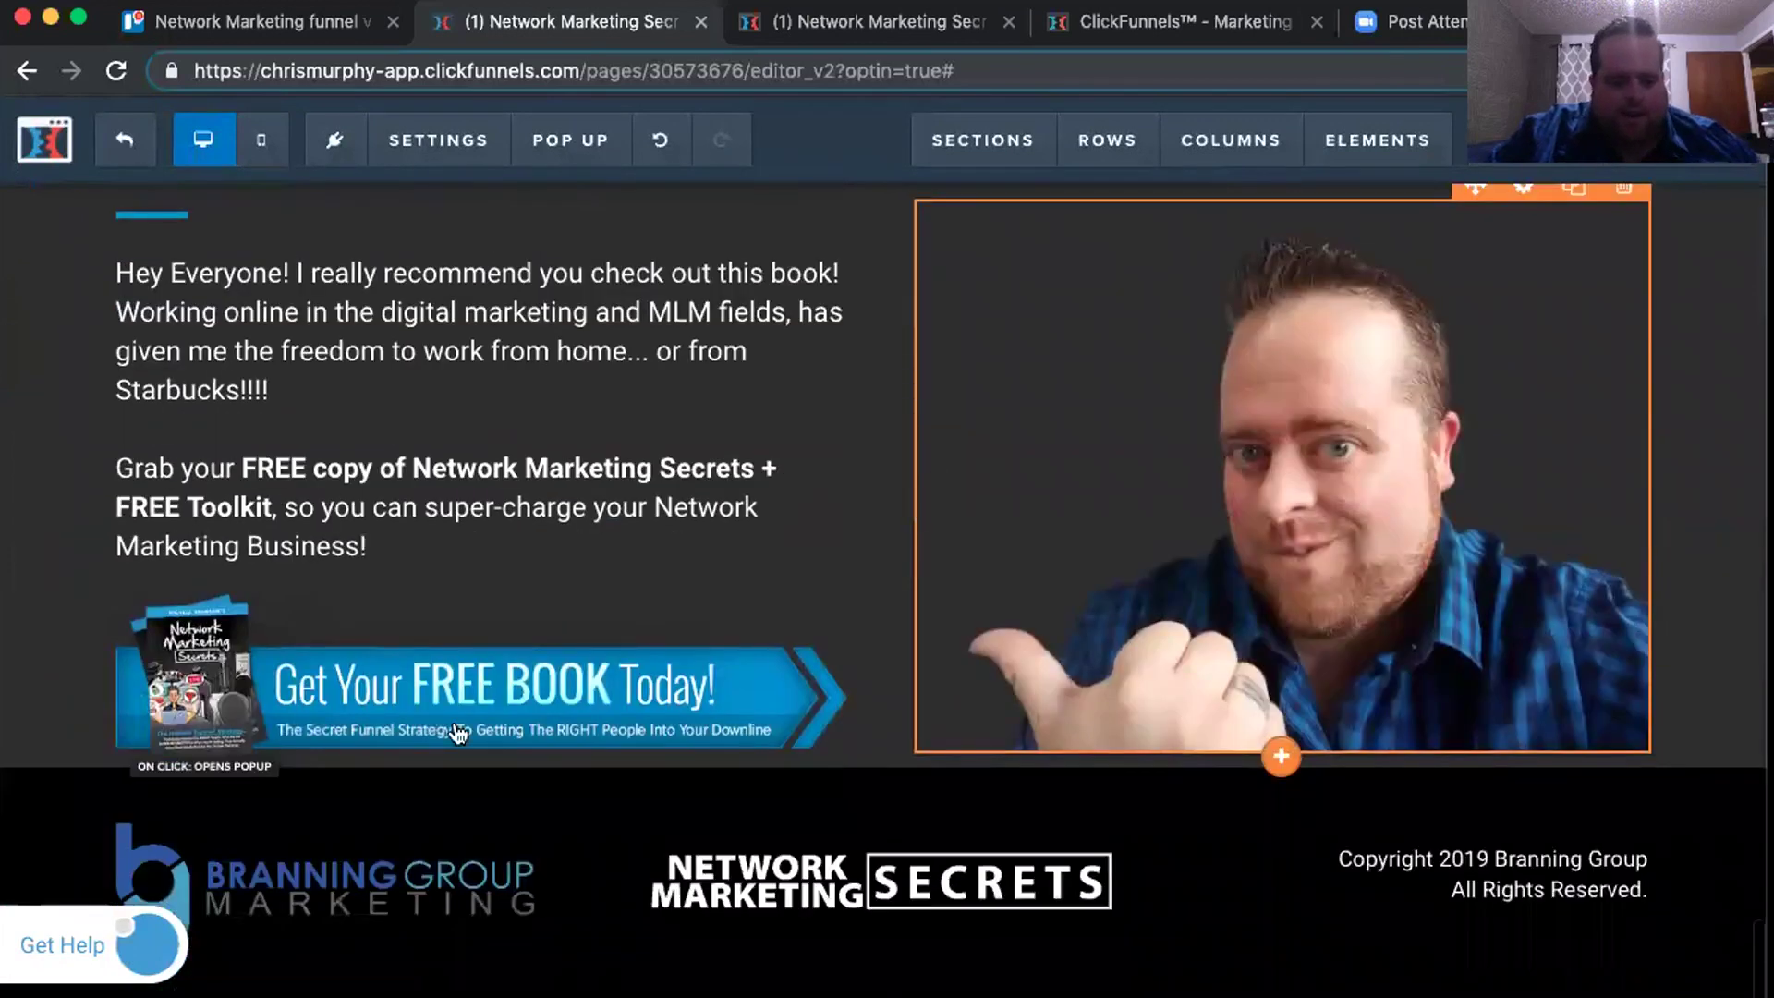
Step: Replace the footer logo with the Sales Funnels Pacific Northwest image
click(363, 880)
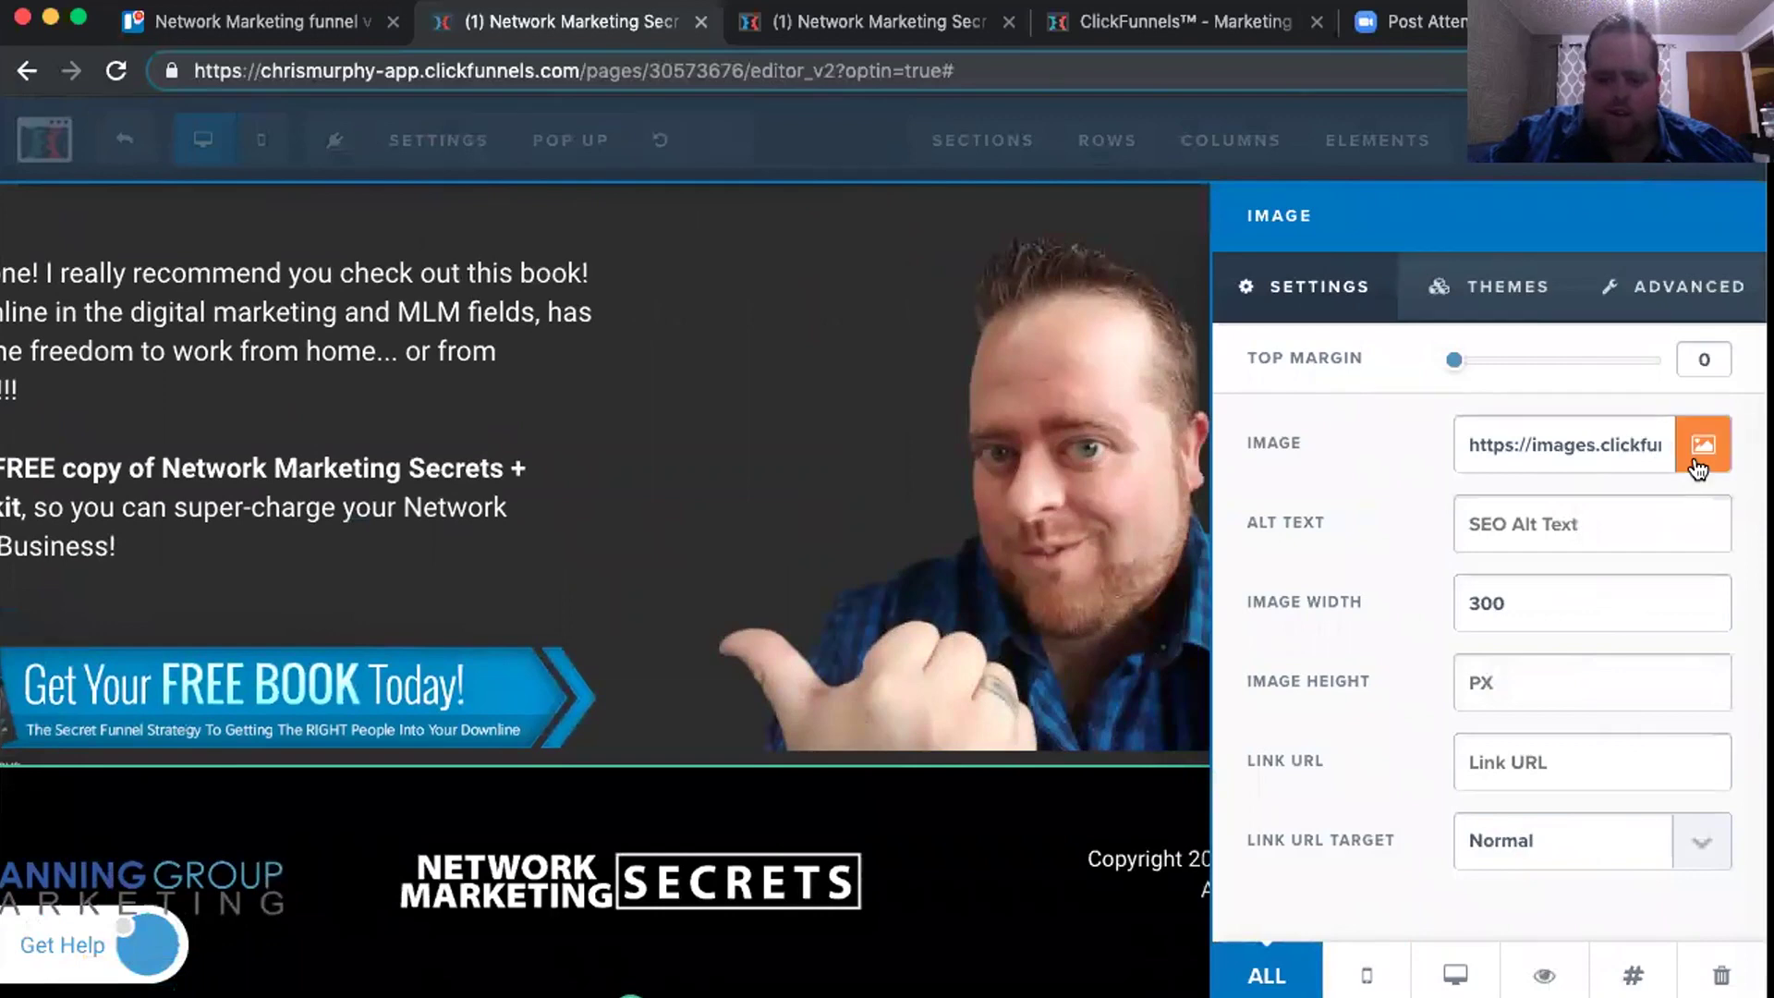
click(1702, 447)
click(126, 525)
double_click(127, 525)
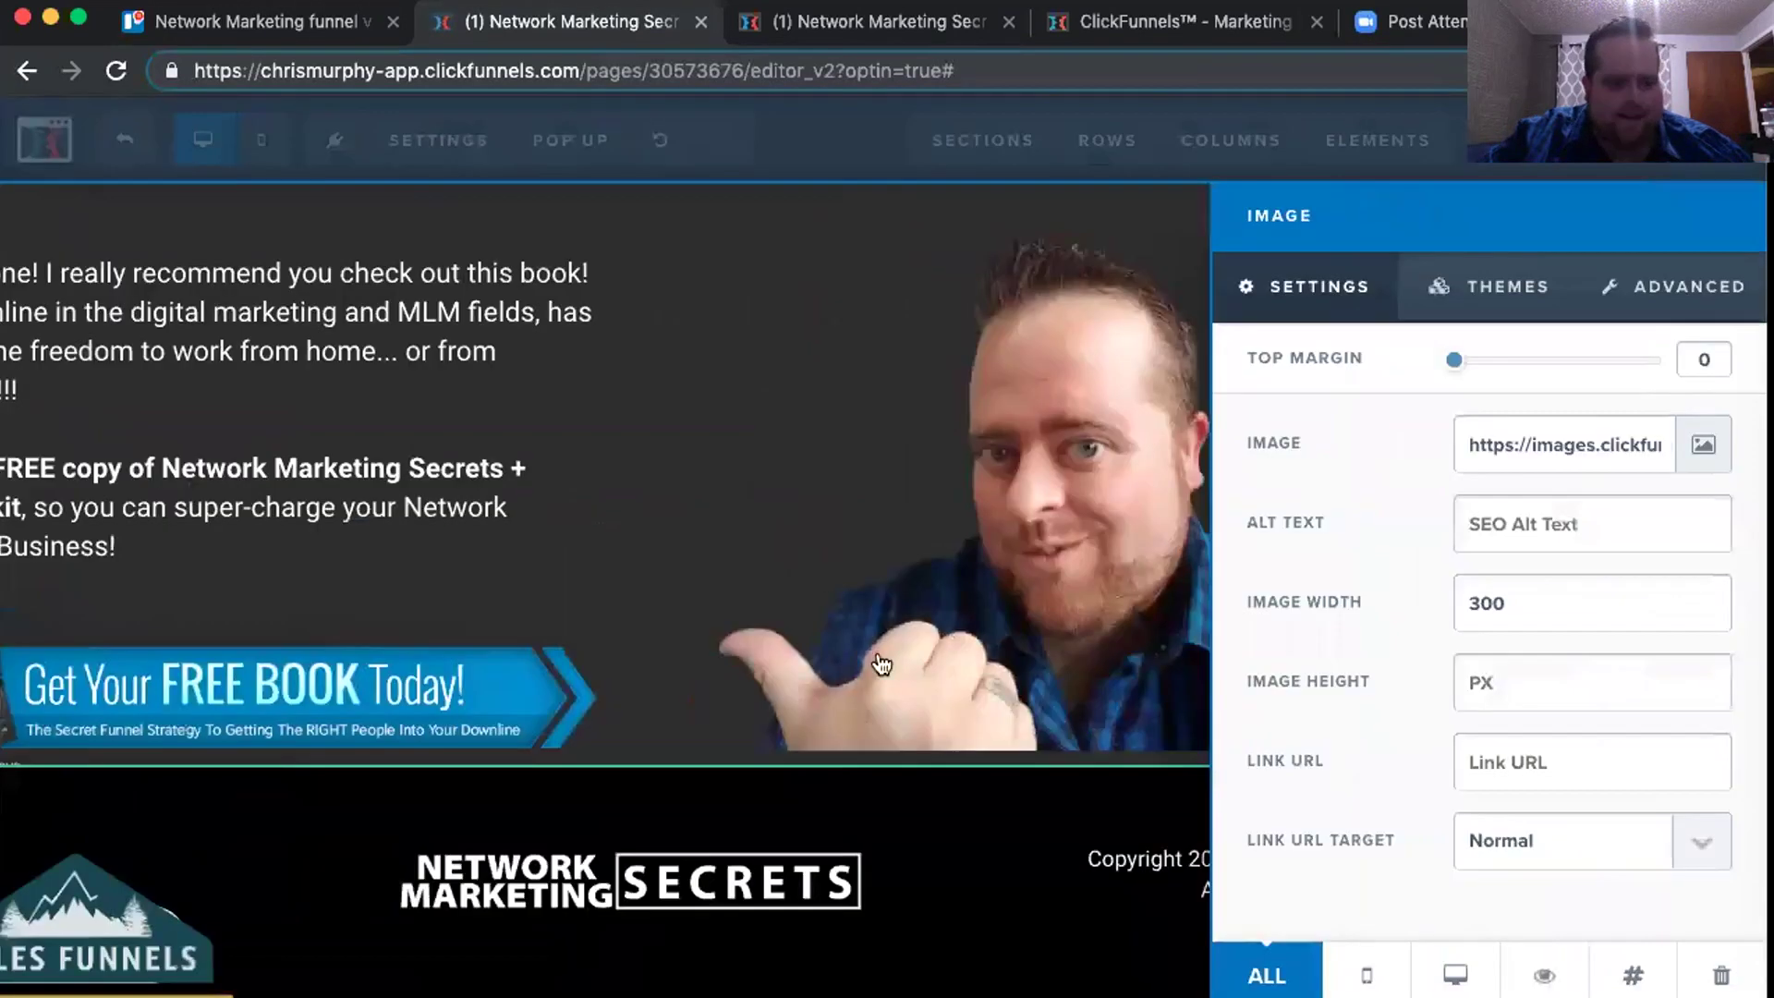
click(802, 758)
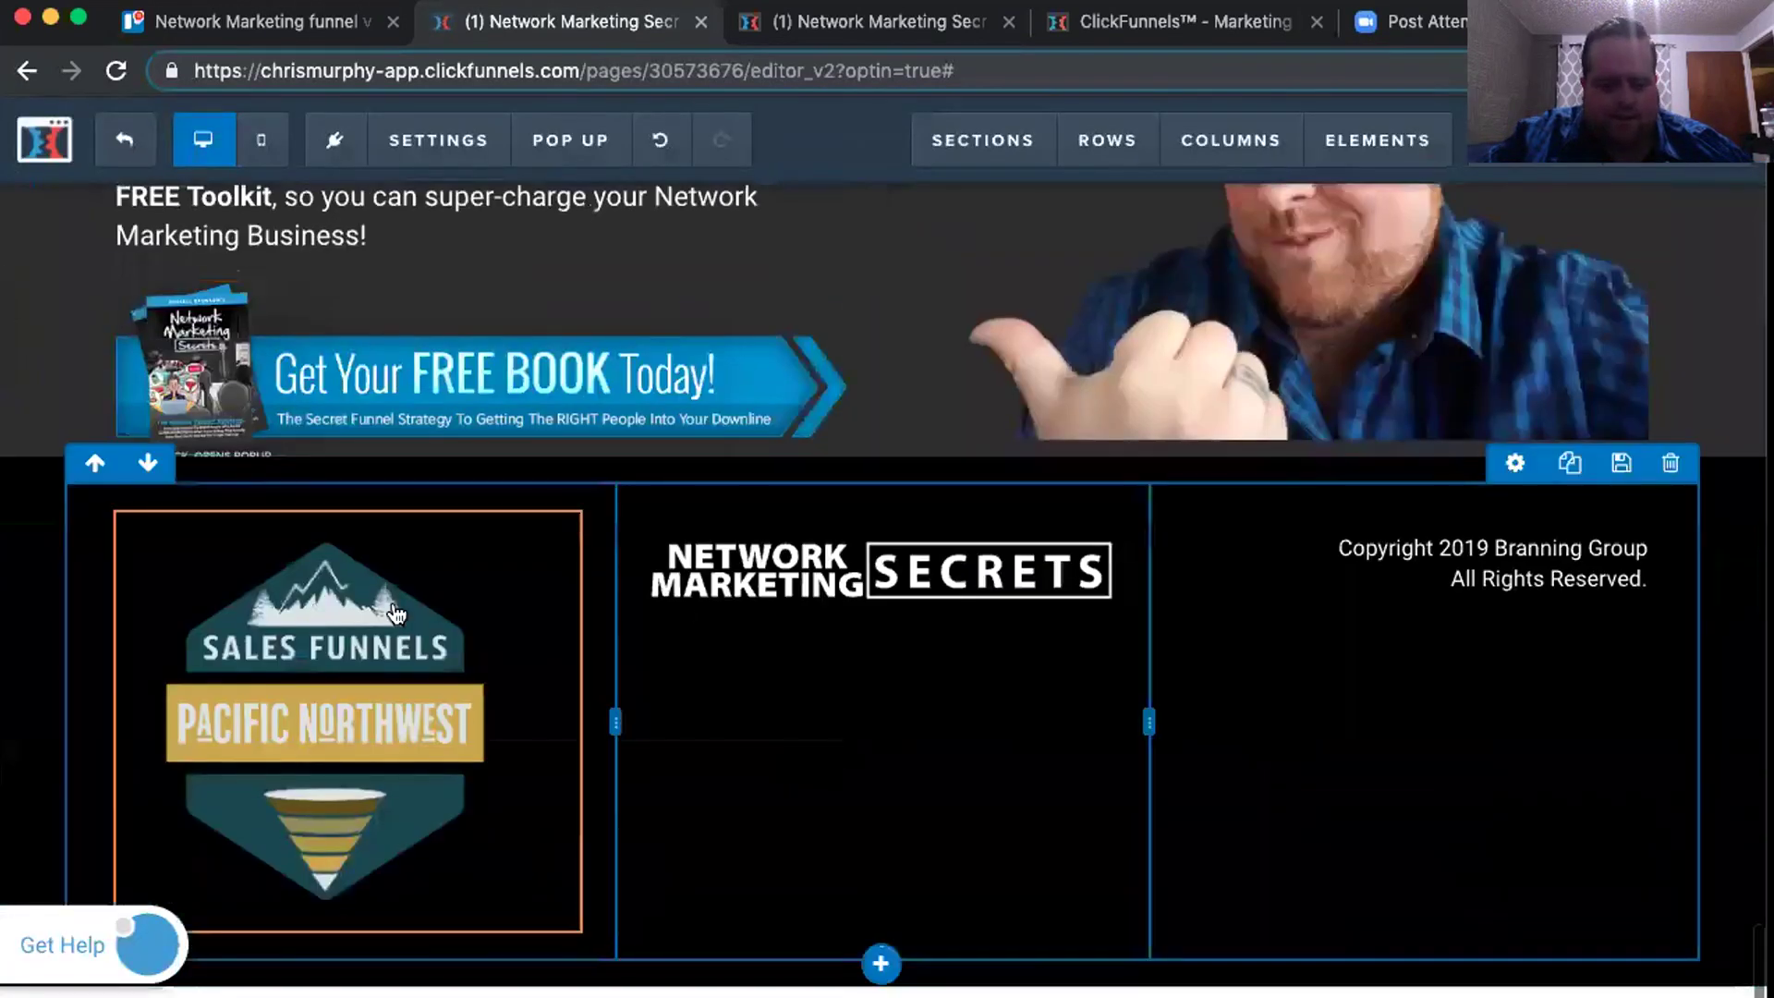
Step: Set the footer logo's image width to 100
click(340, 702)
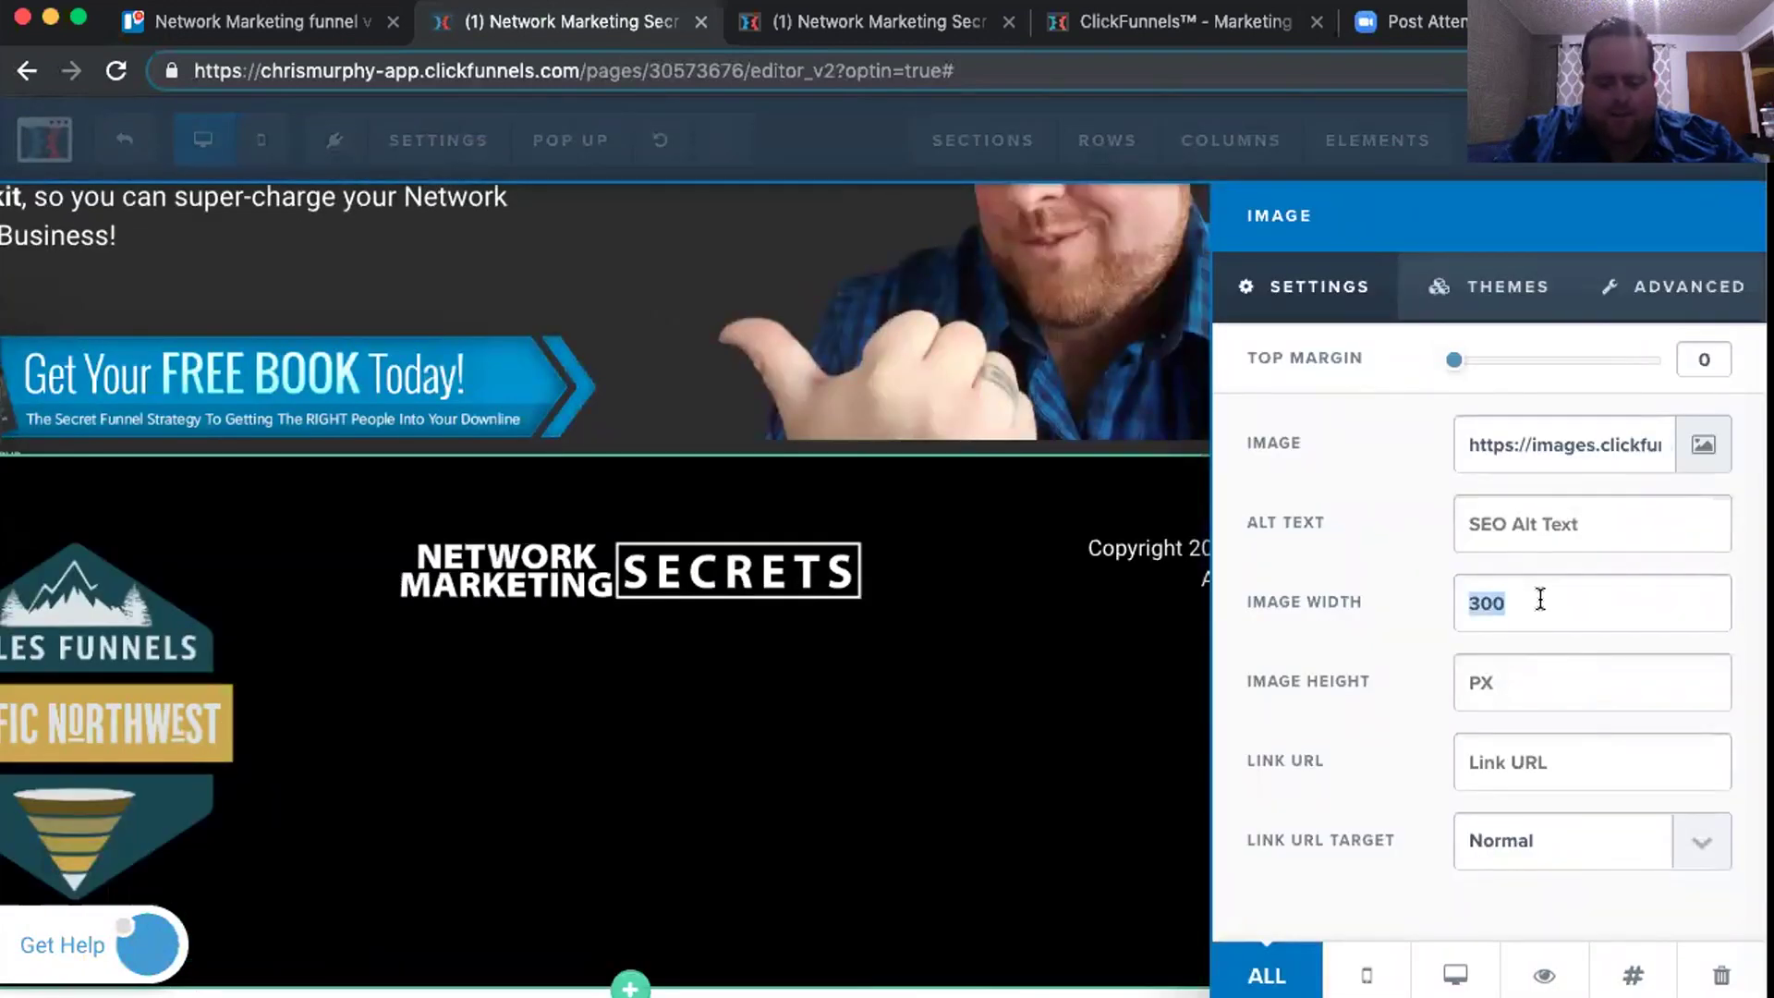
text(100)
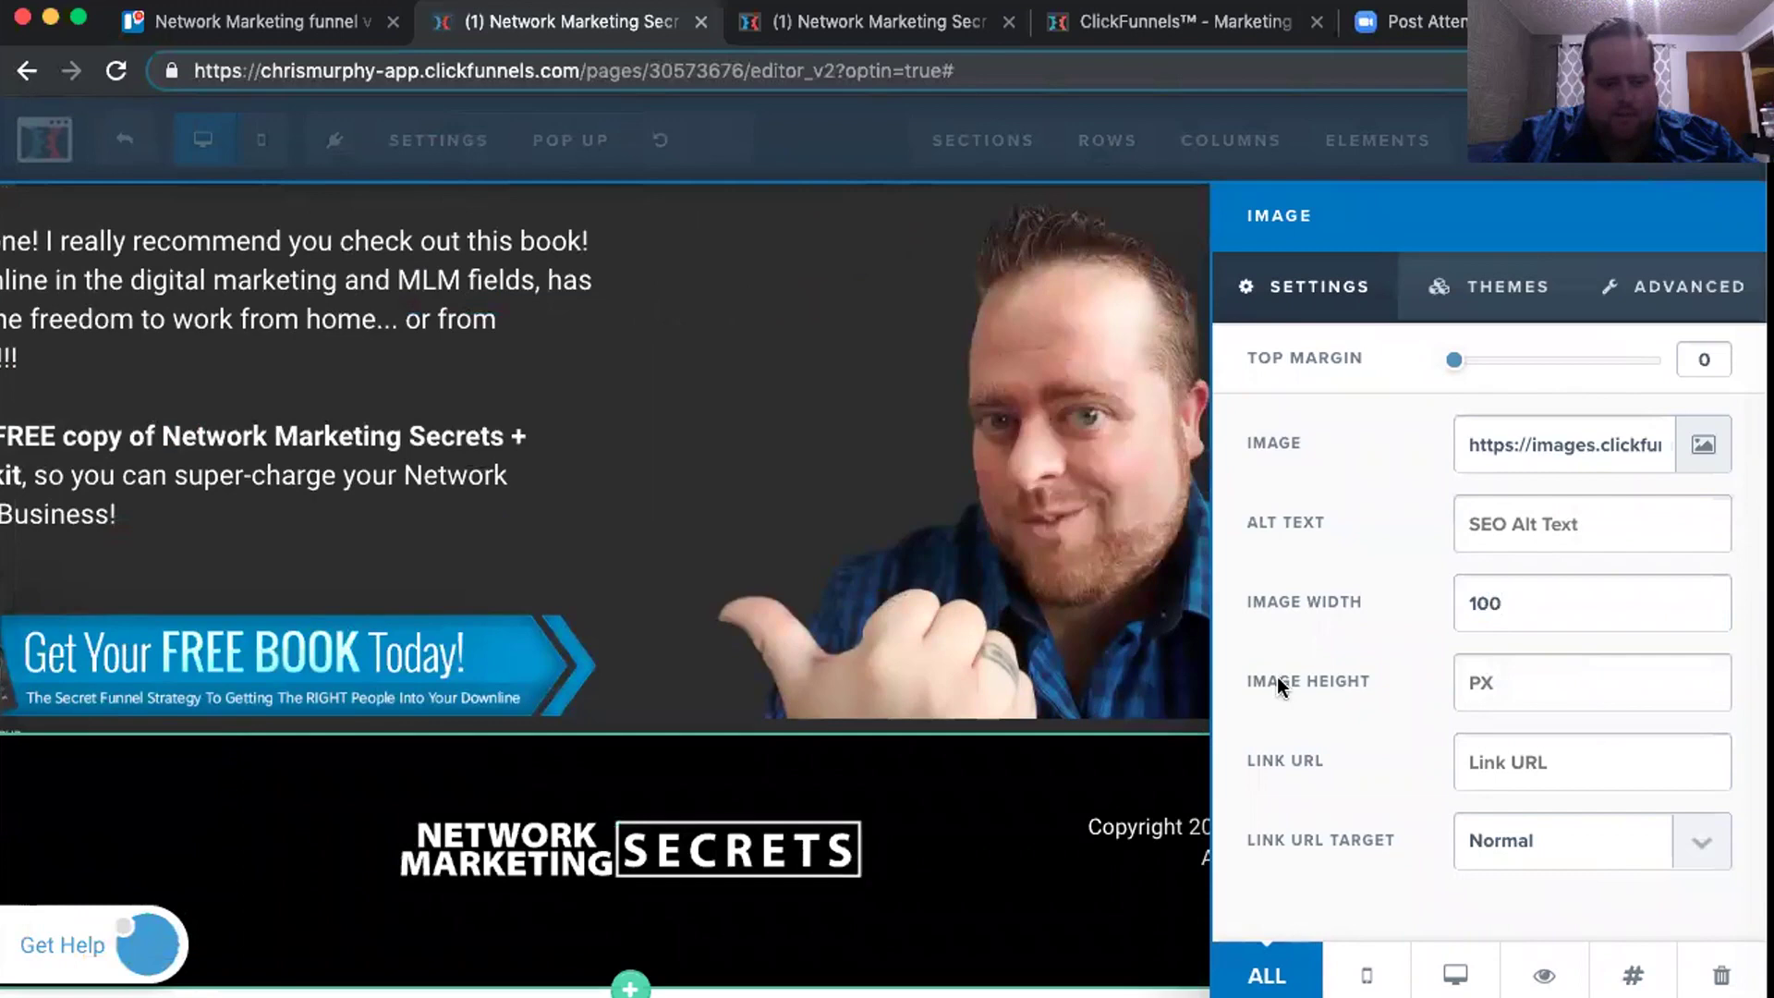
click(896, 713)
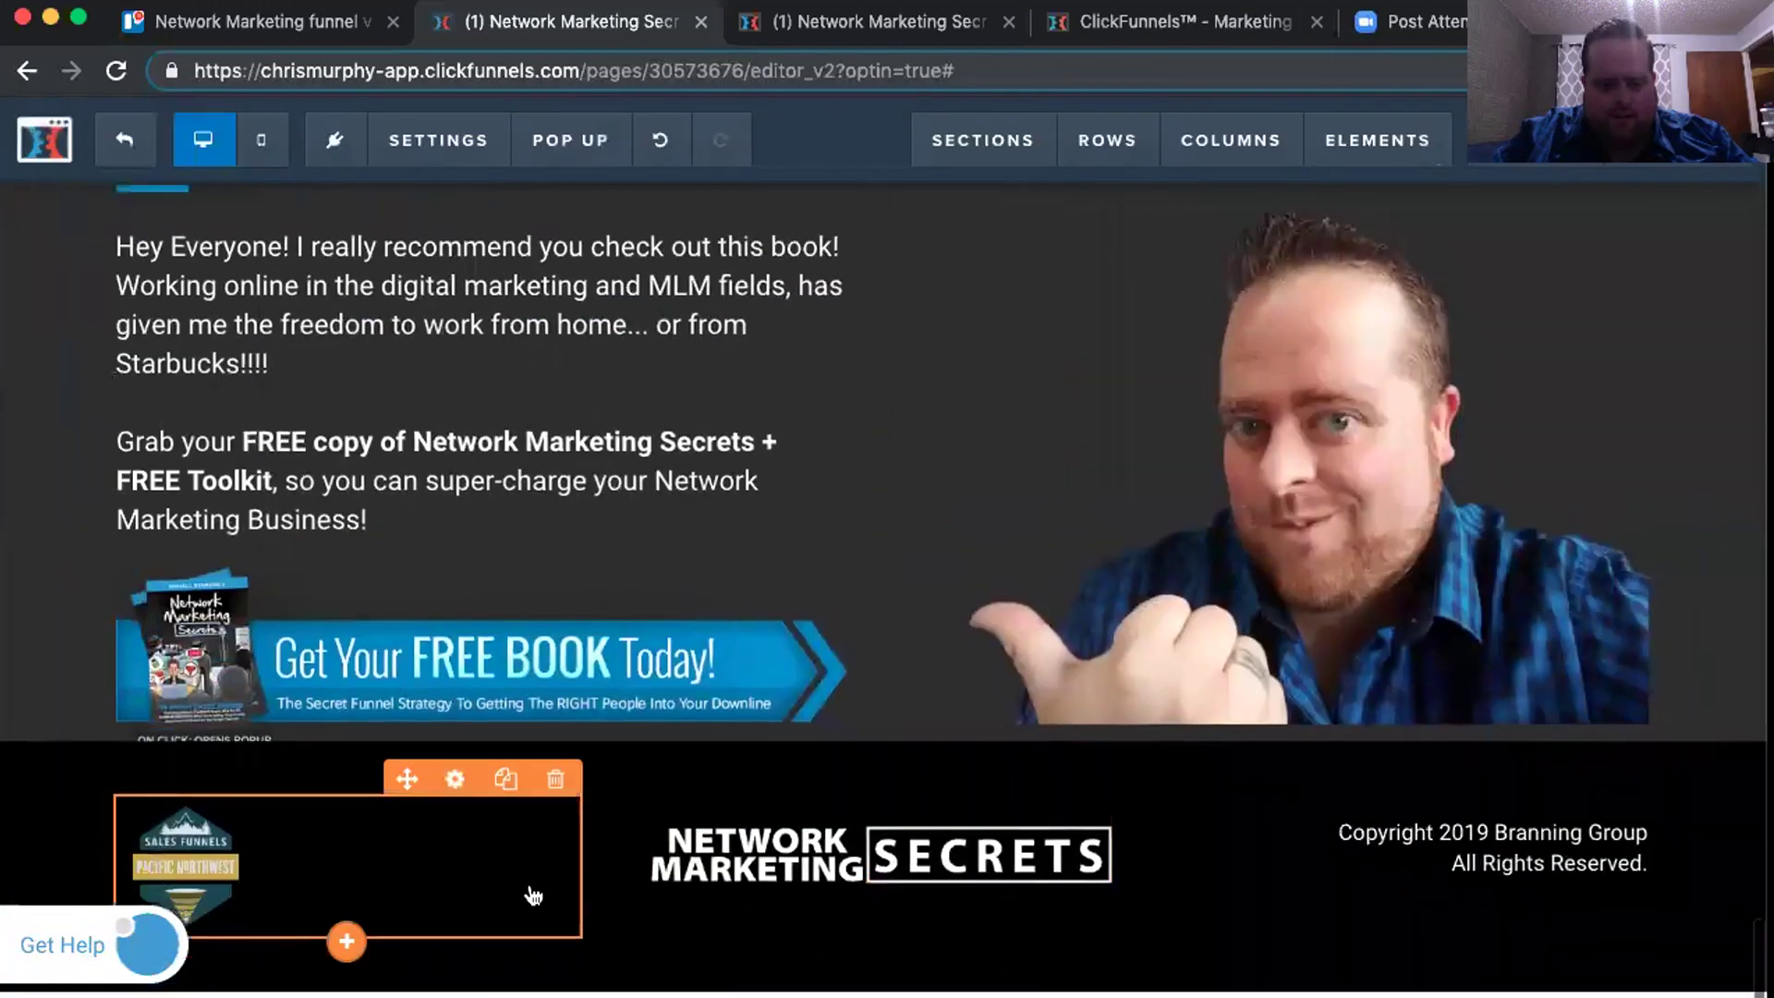
Step: Widen the middle footer column and change the copyright owner to 'Pacific Northwest Sales Funnels'
drag(617, 861, 480, 861)
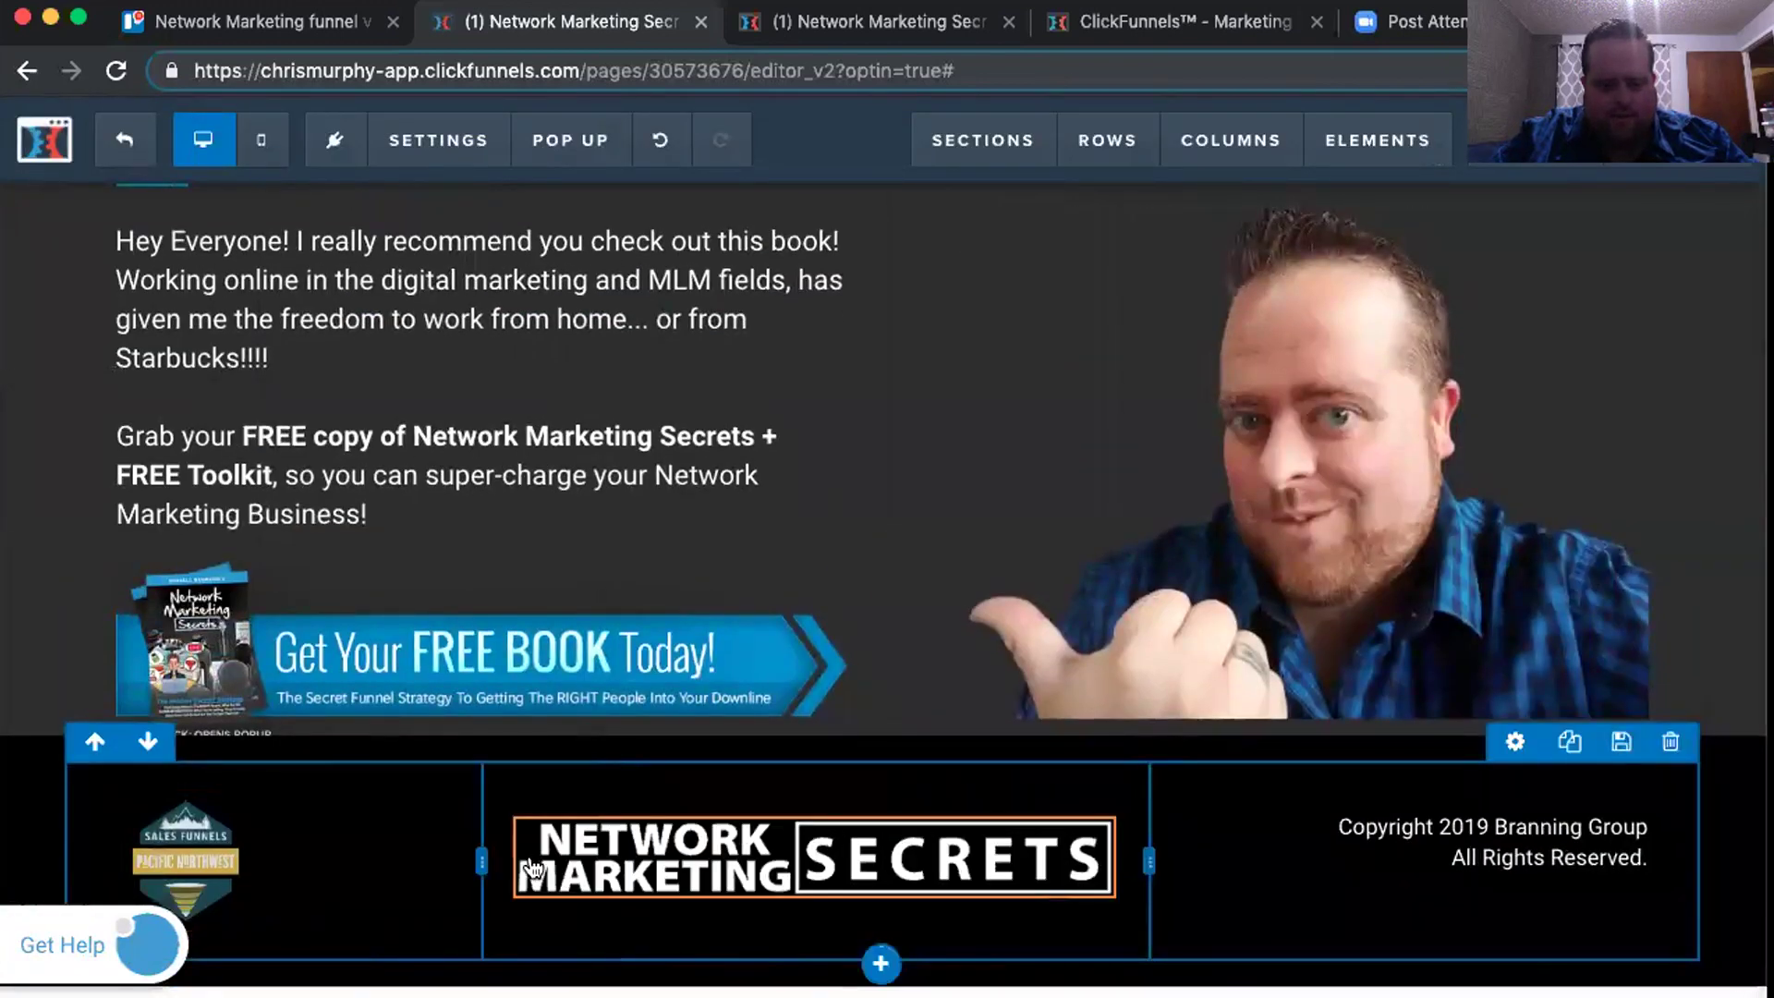
scroll(1151, 586, up, 1)
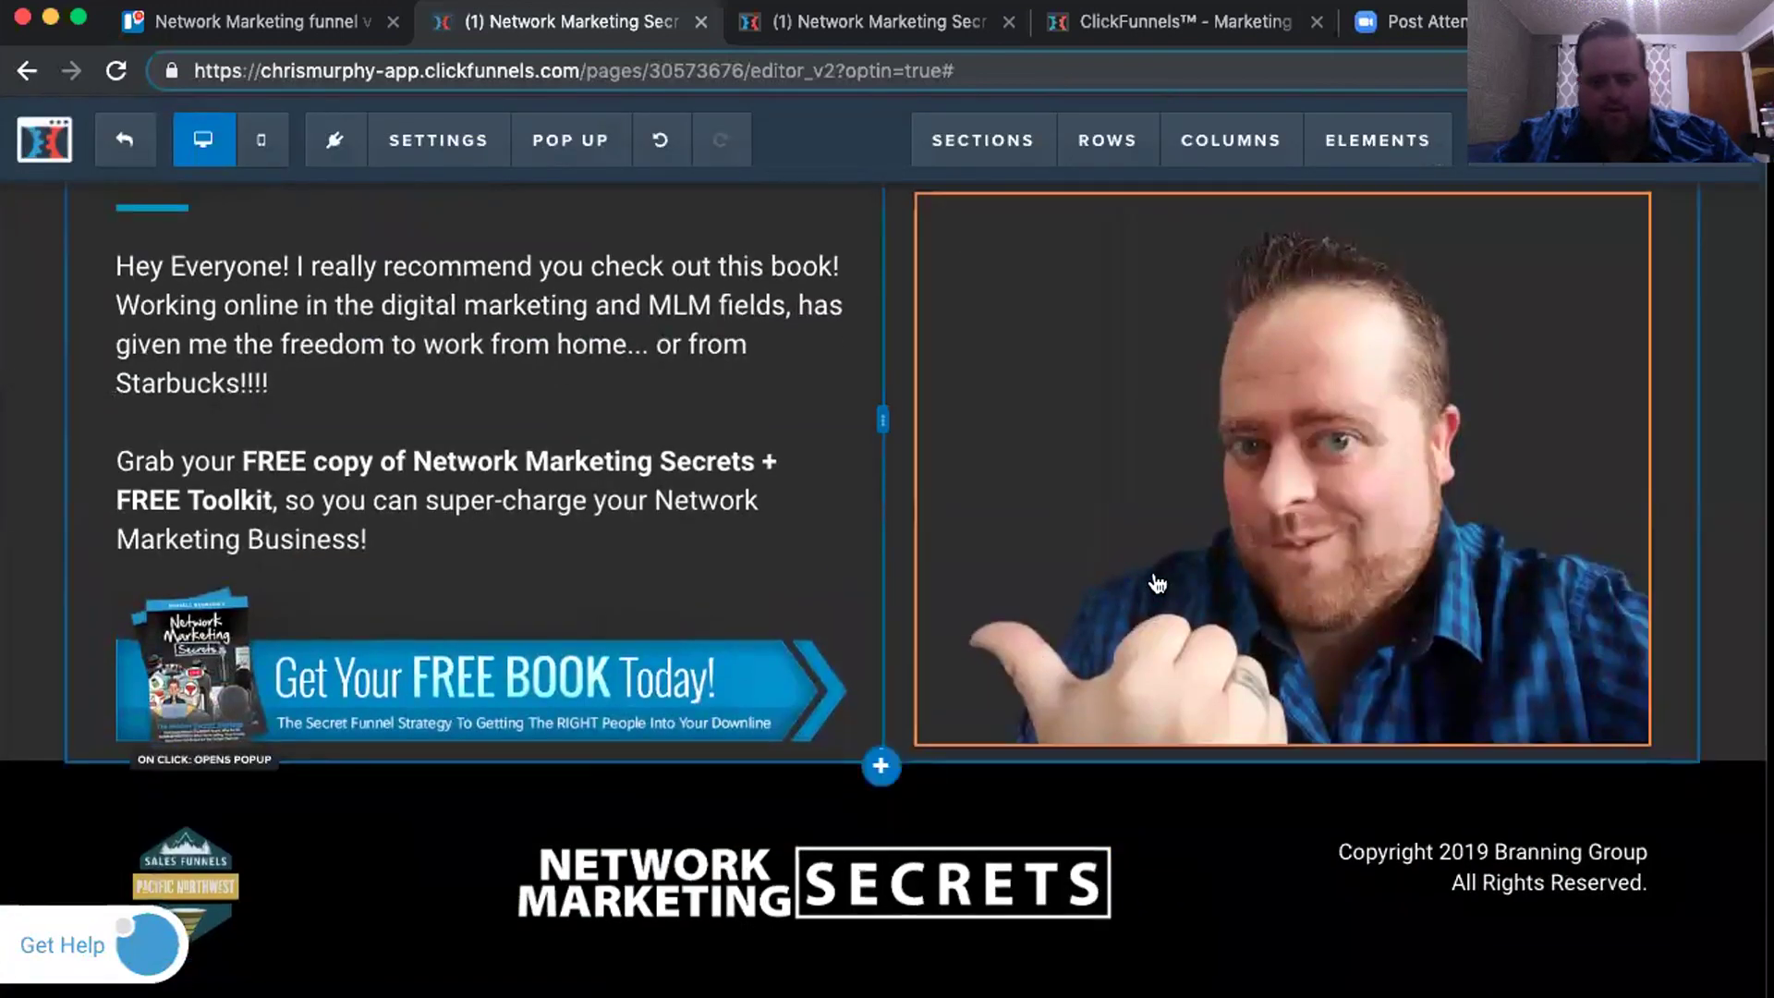
click(1506, 848)
double_click(1498, 850)
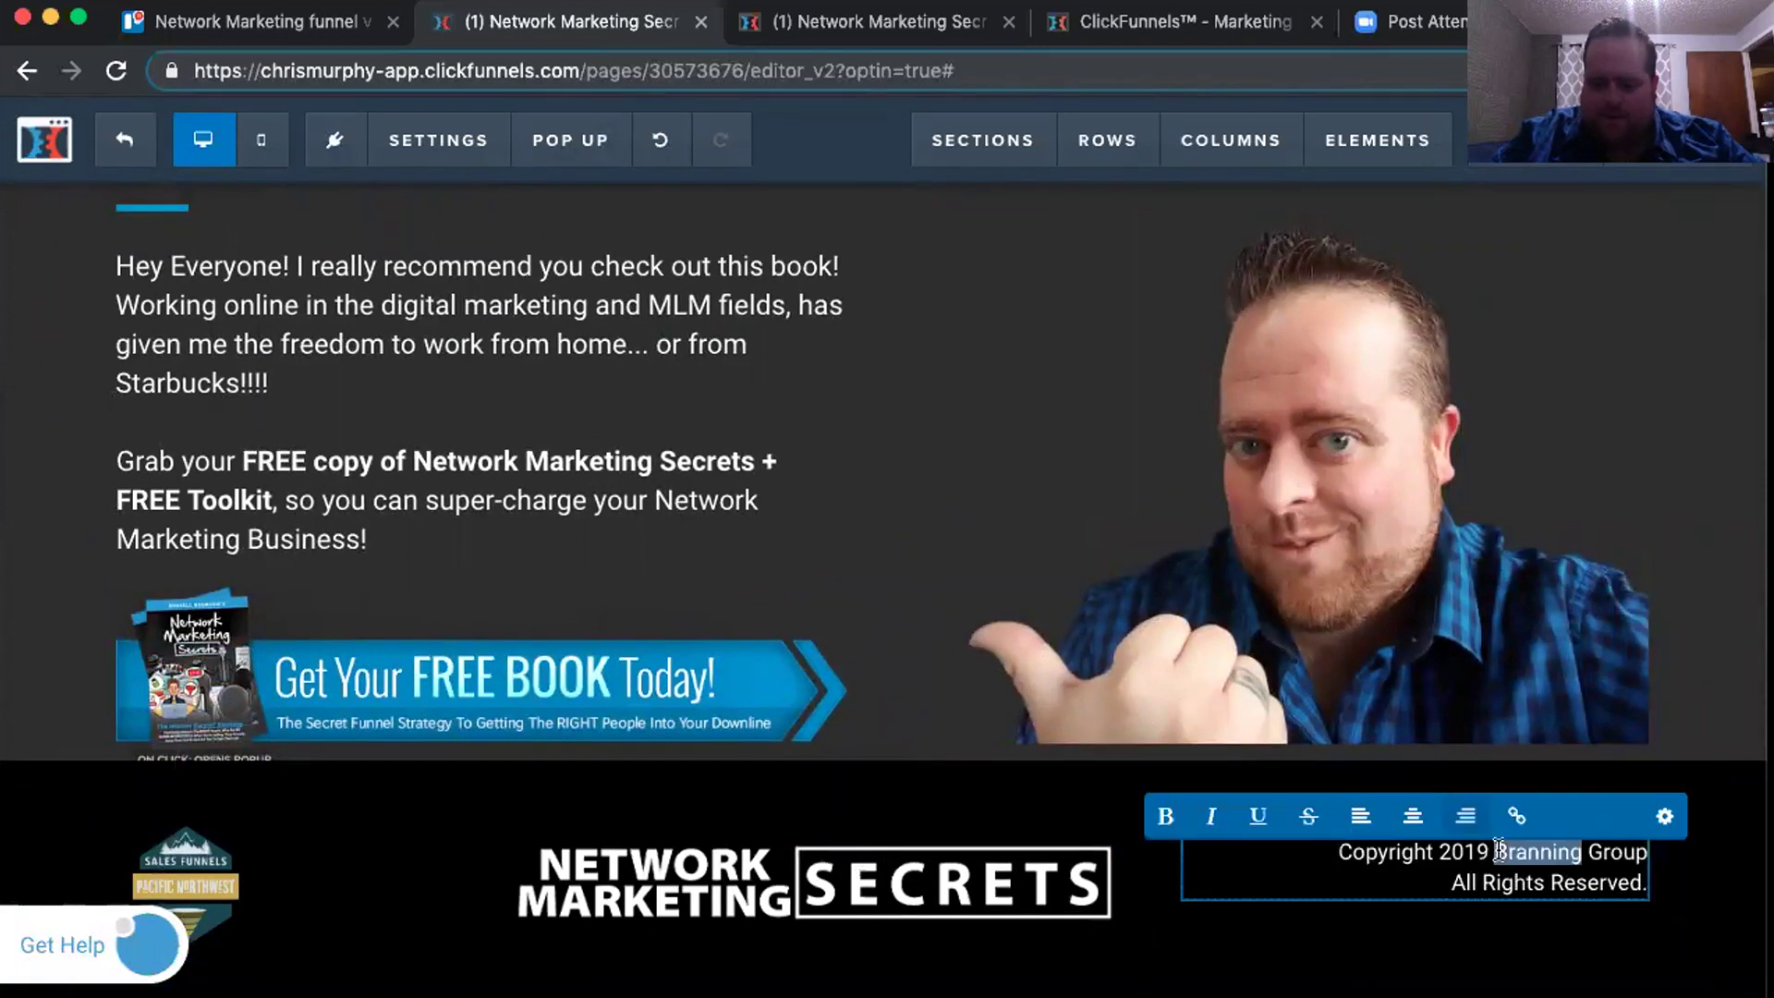
key(BackSpace)
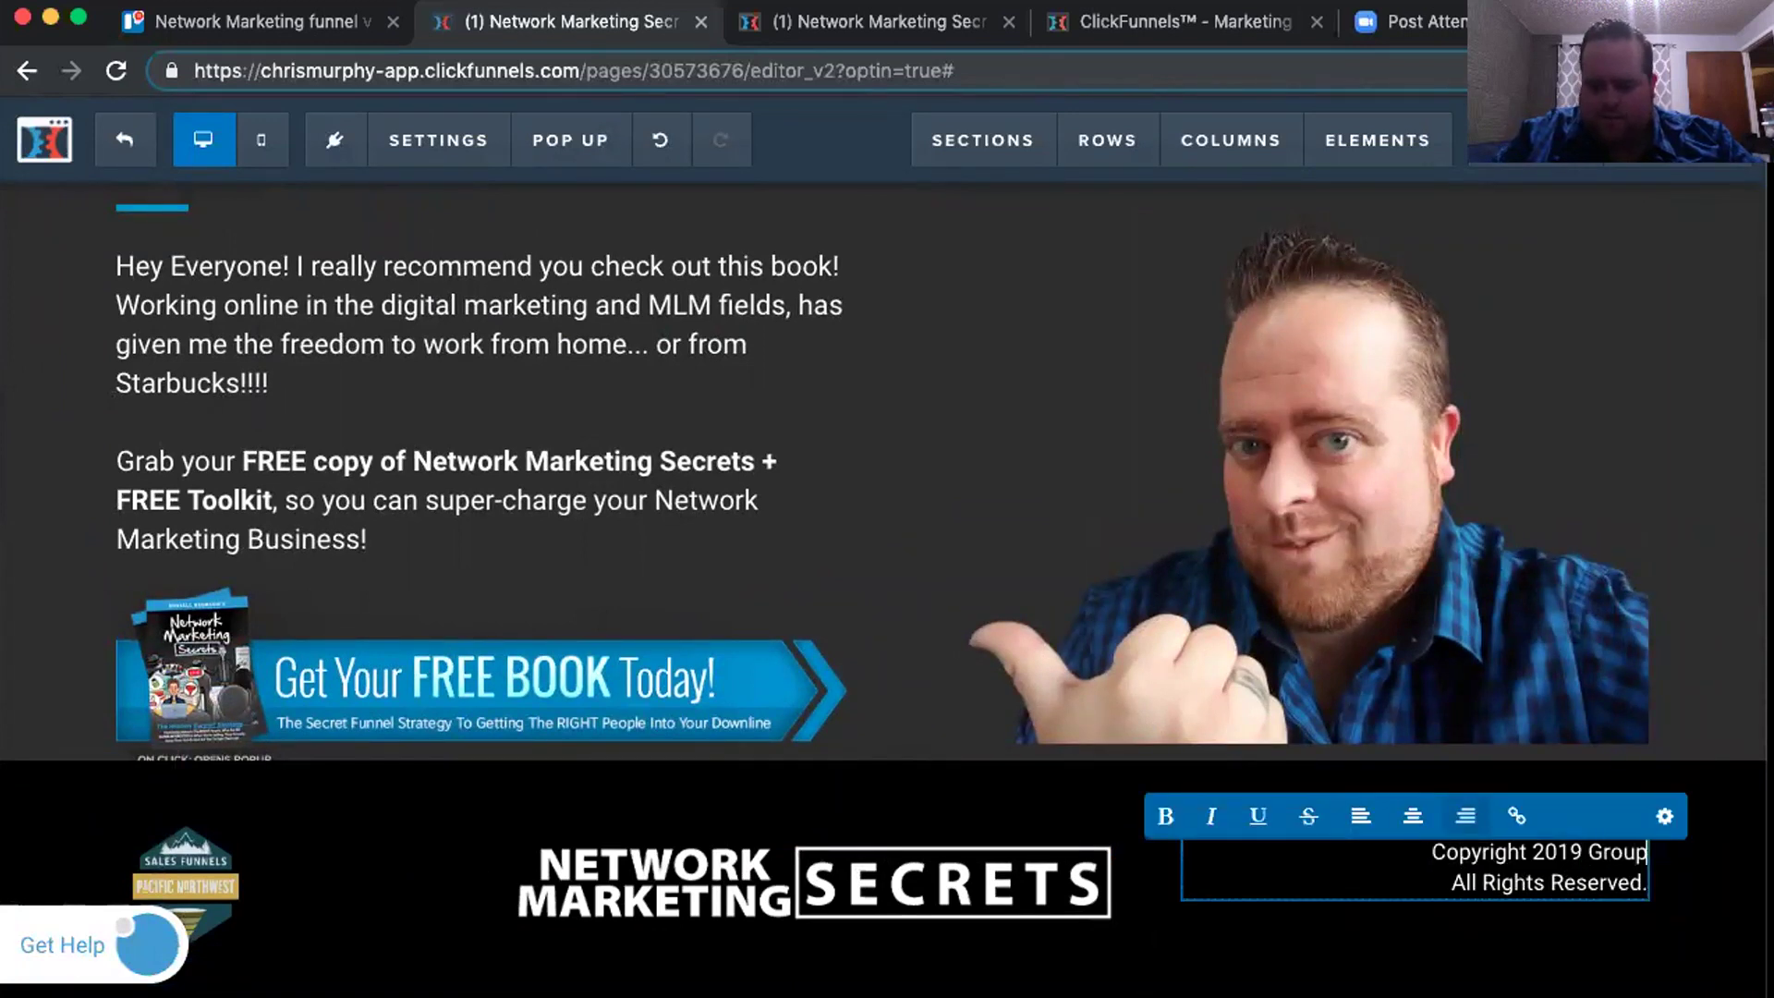
key(BackSpace)
key(BackSpace)
key(BackSpace)
key(BackSpace)
key(BackSpace)
key(BackSpace)
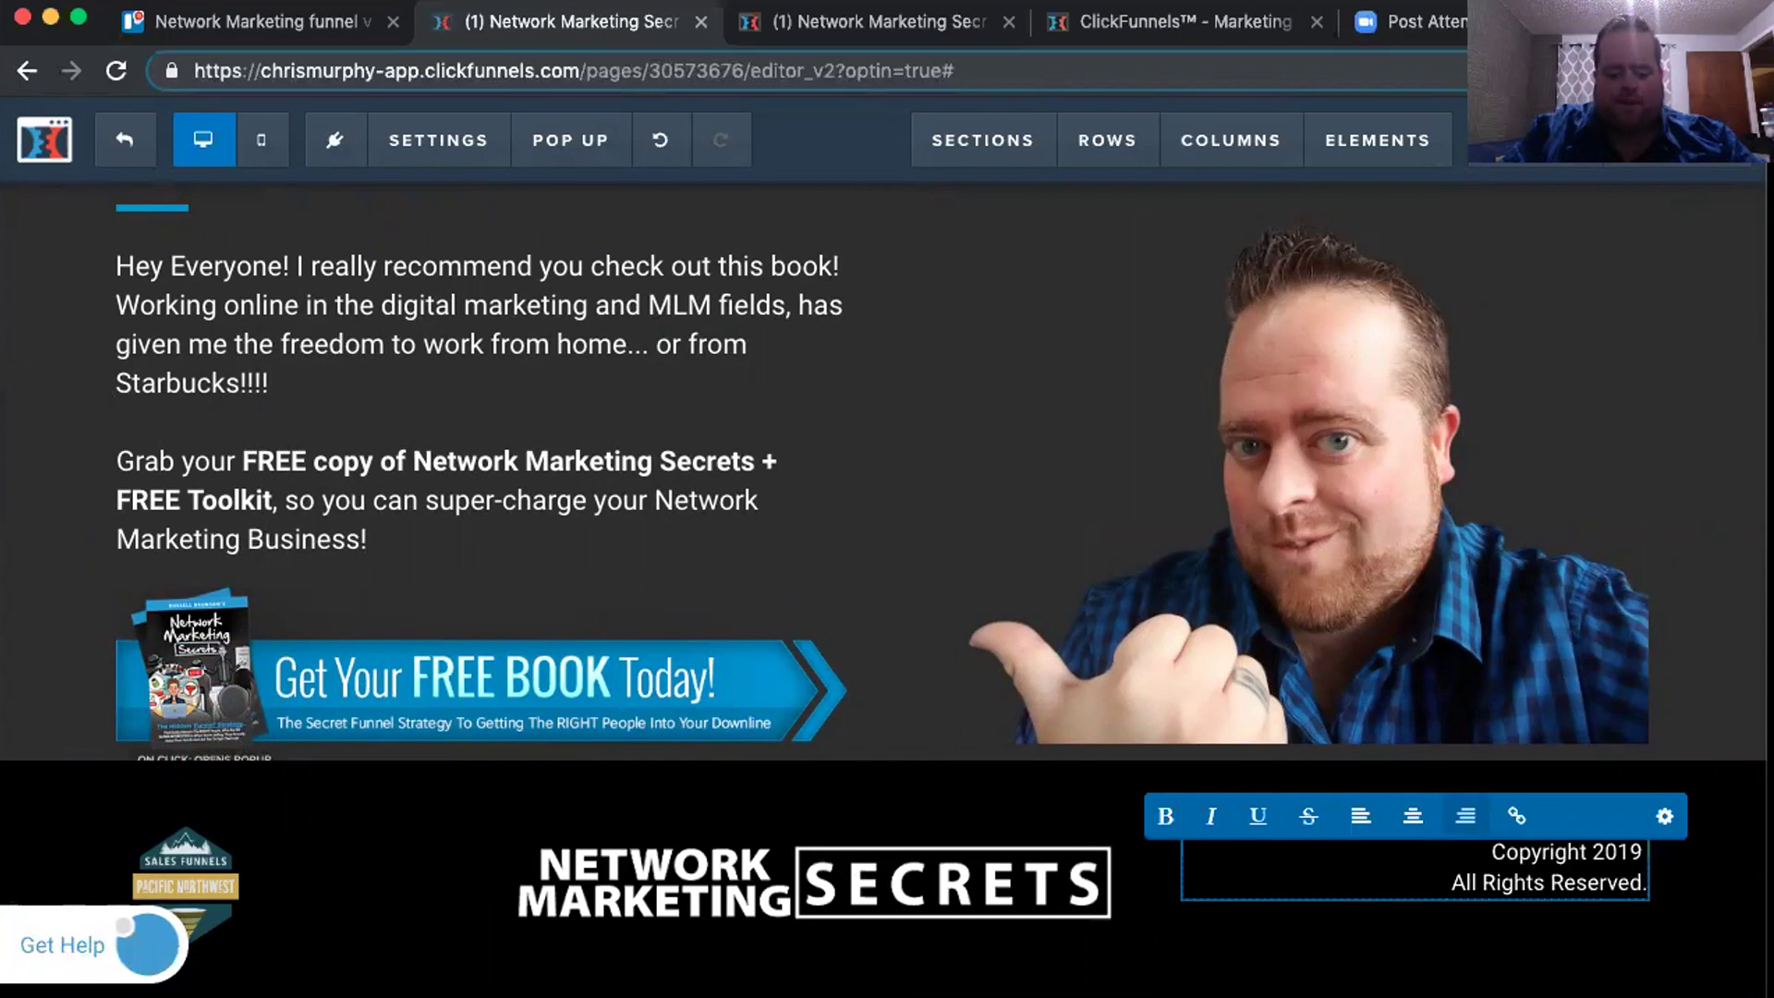
text(Pacif)
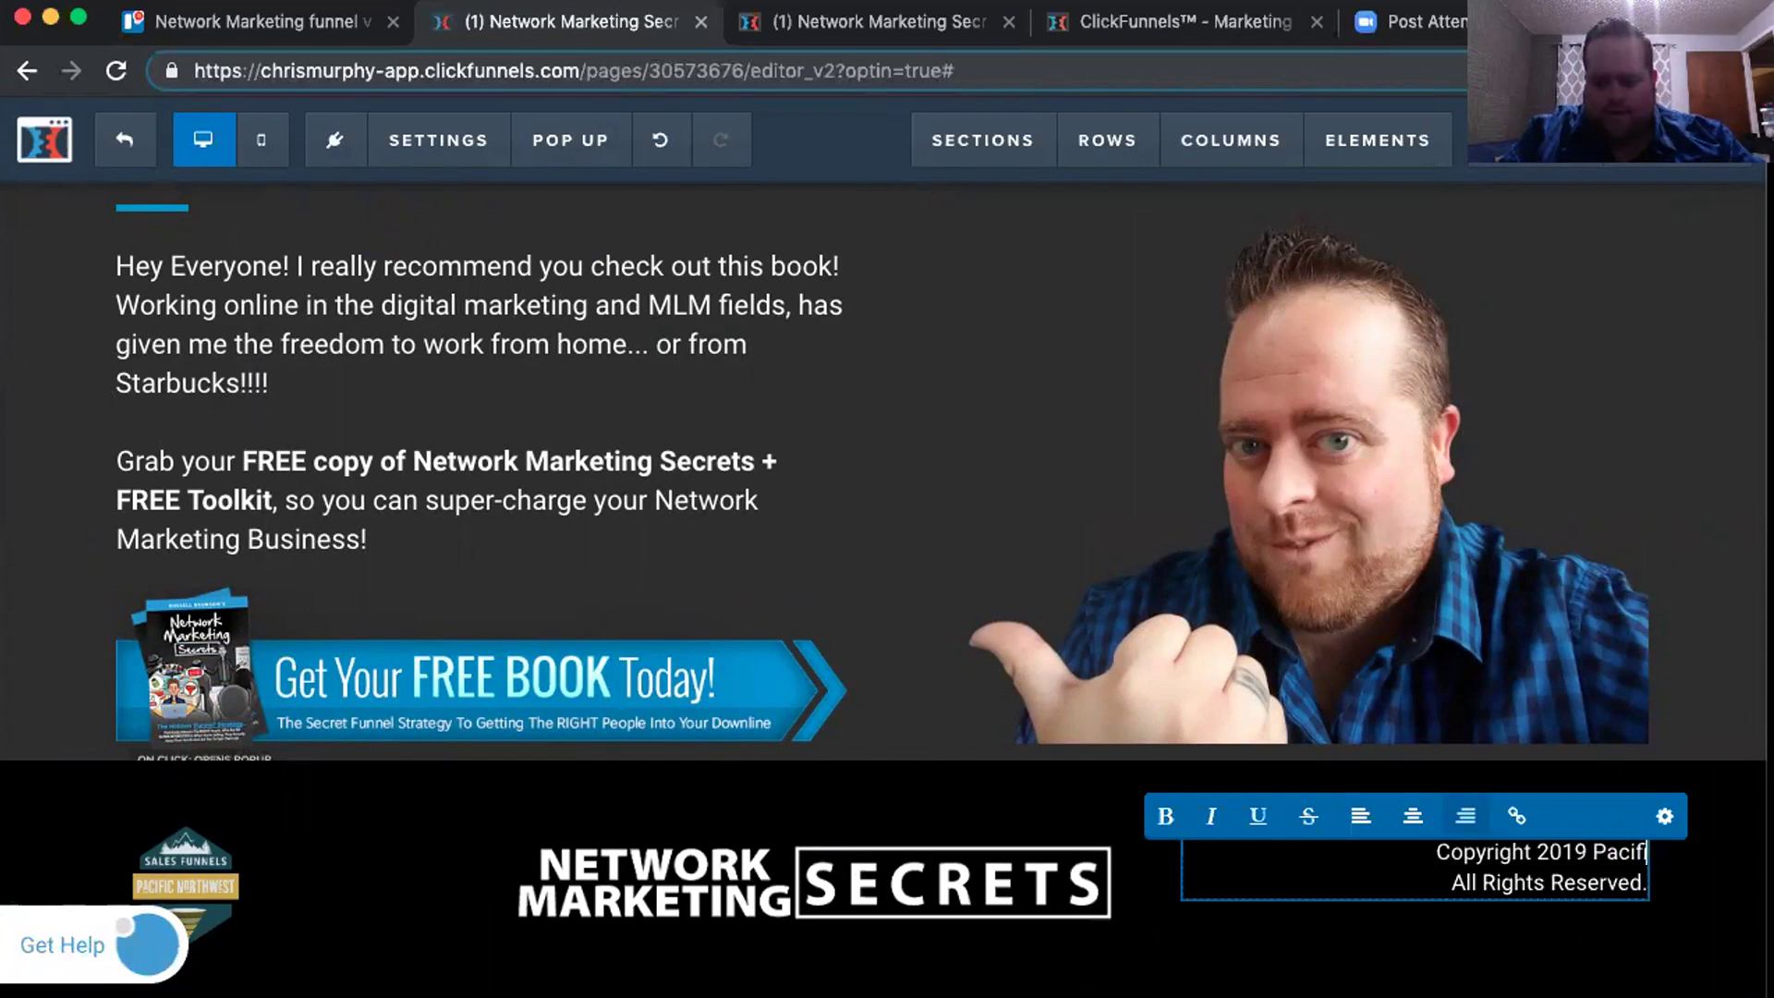
text(ic)
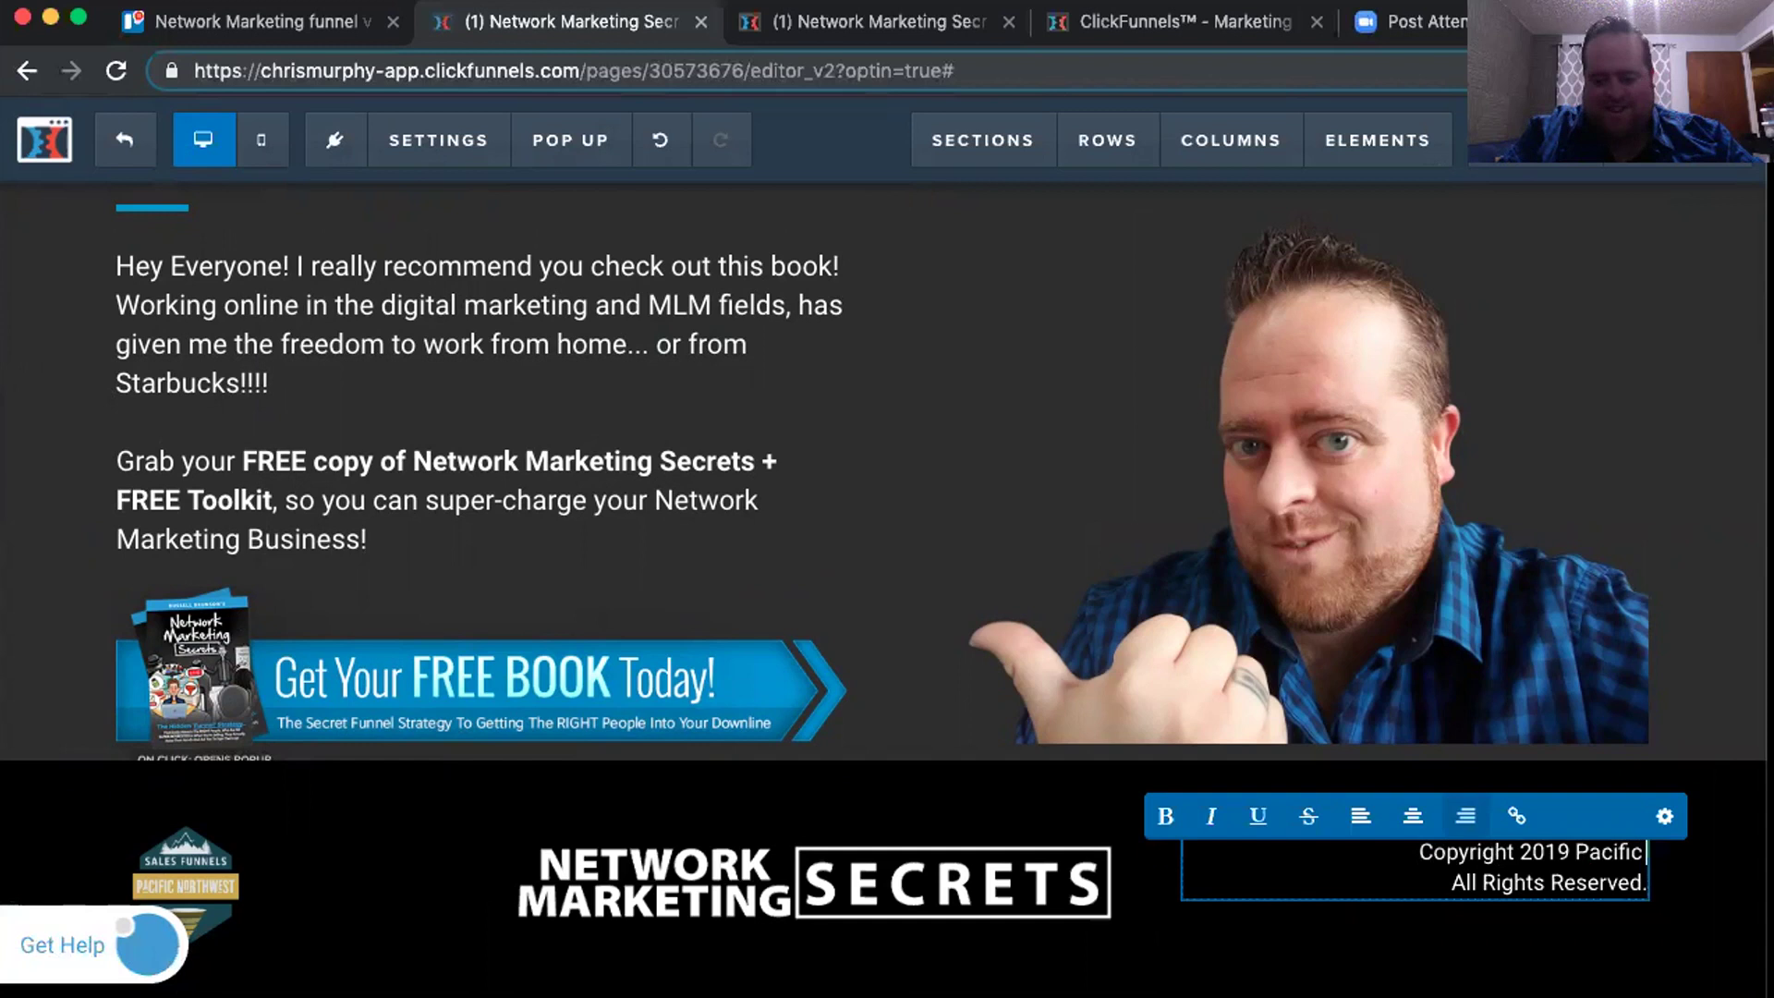
text( Northwest Sales Gr)
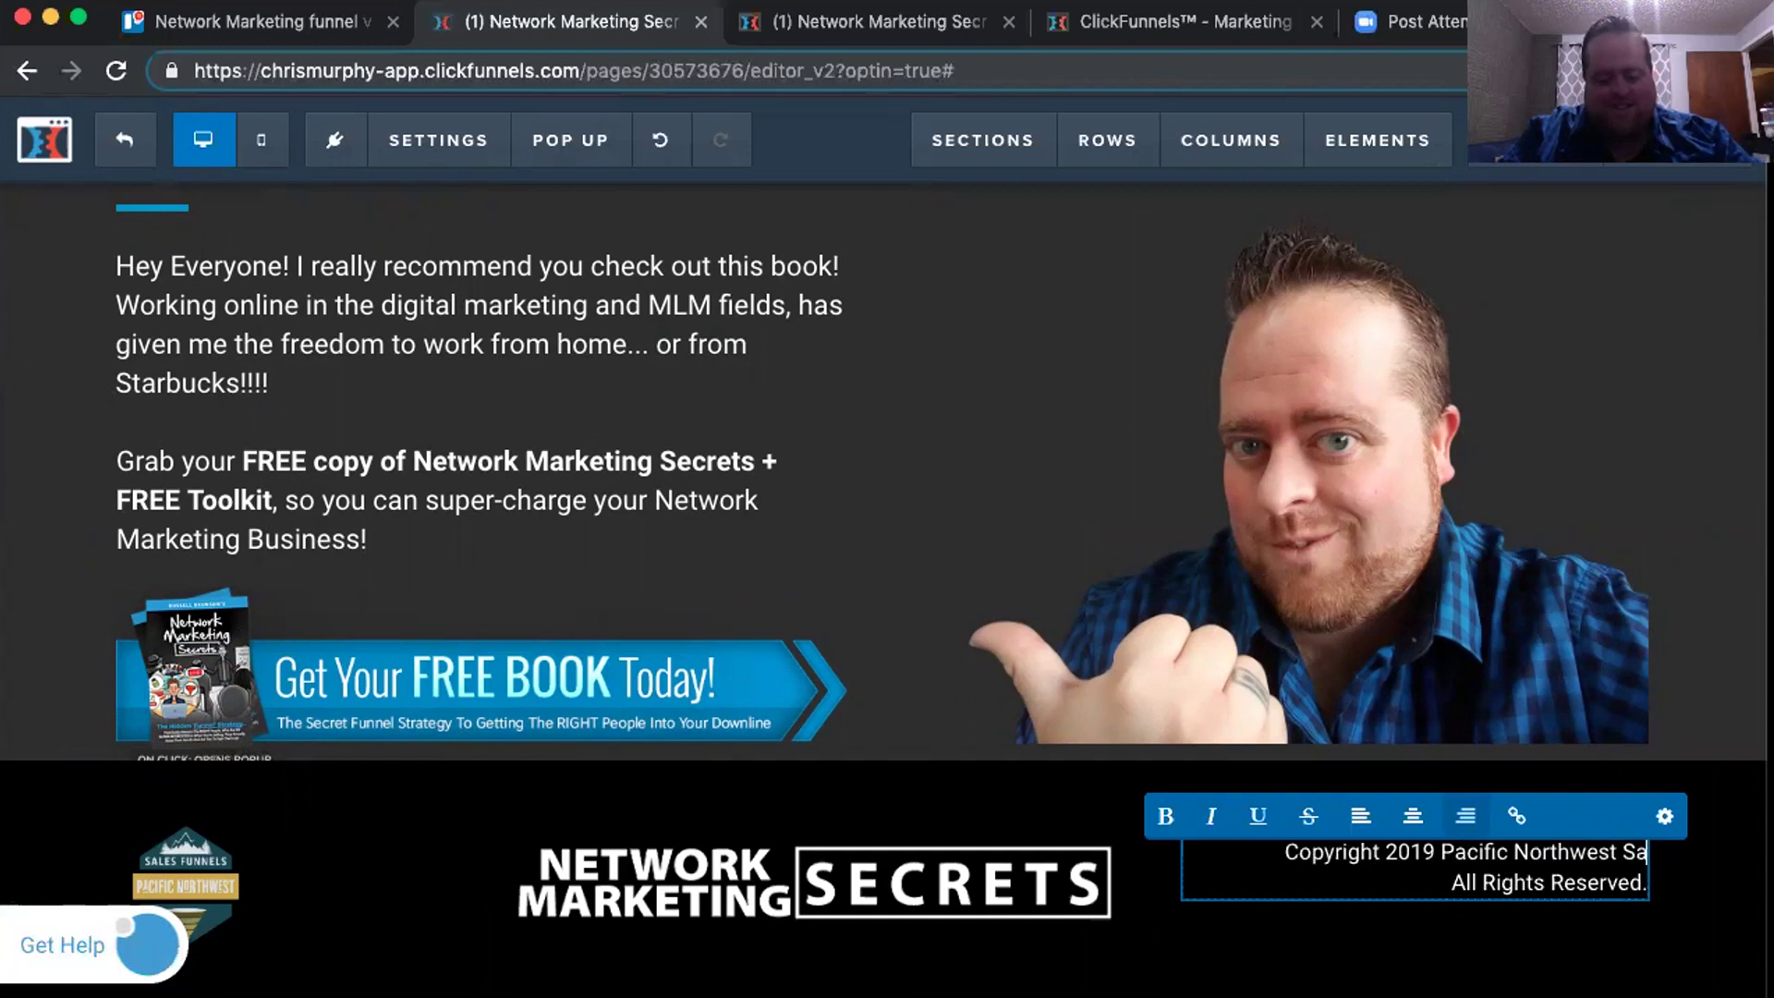
key(BackSpace)
key(BackSpace)
text(Funnels)
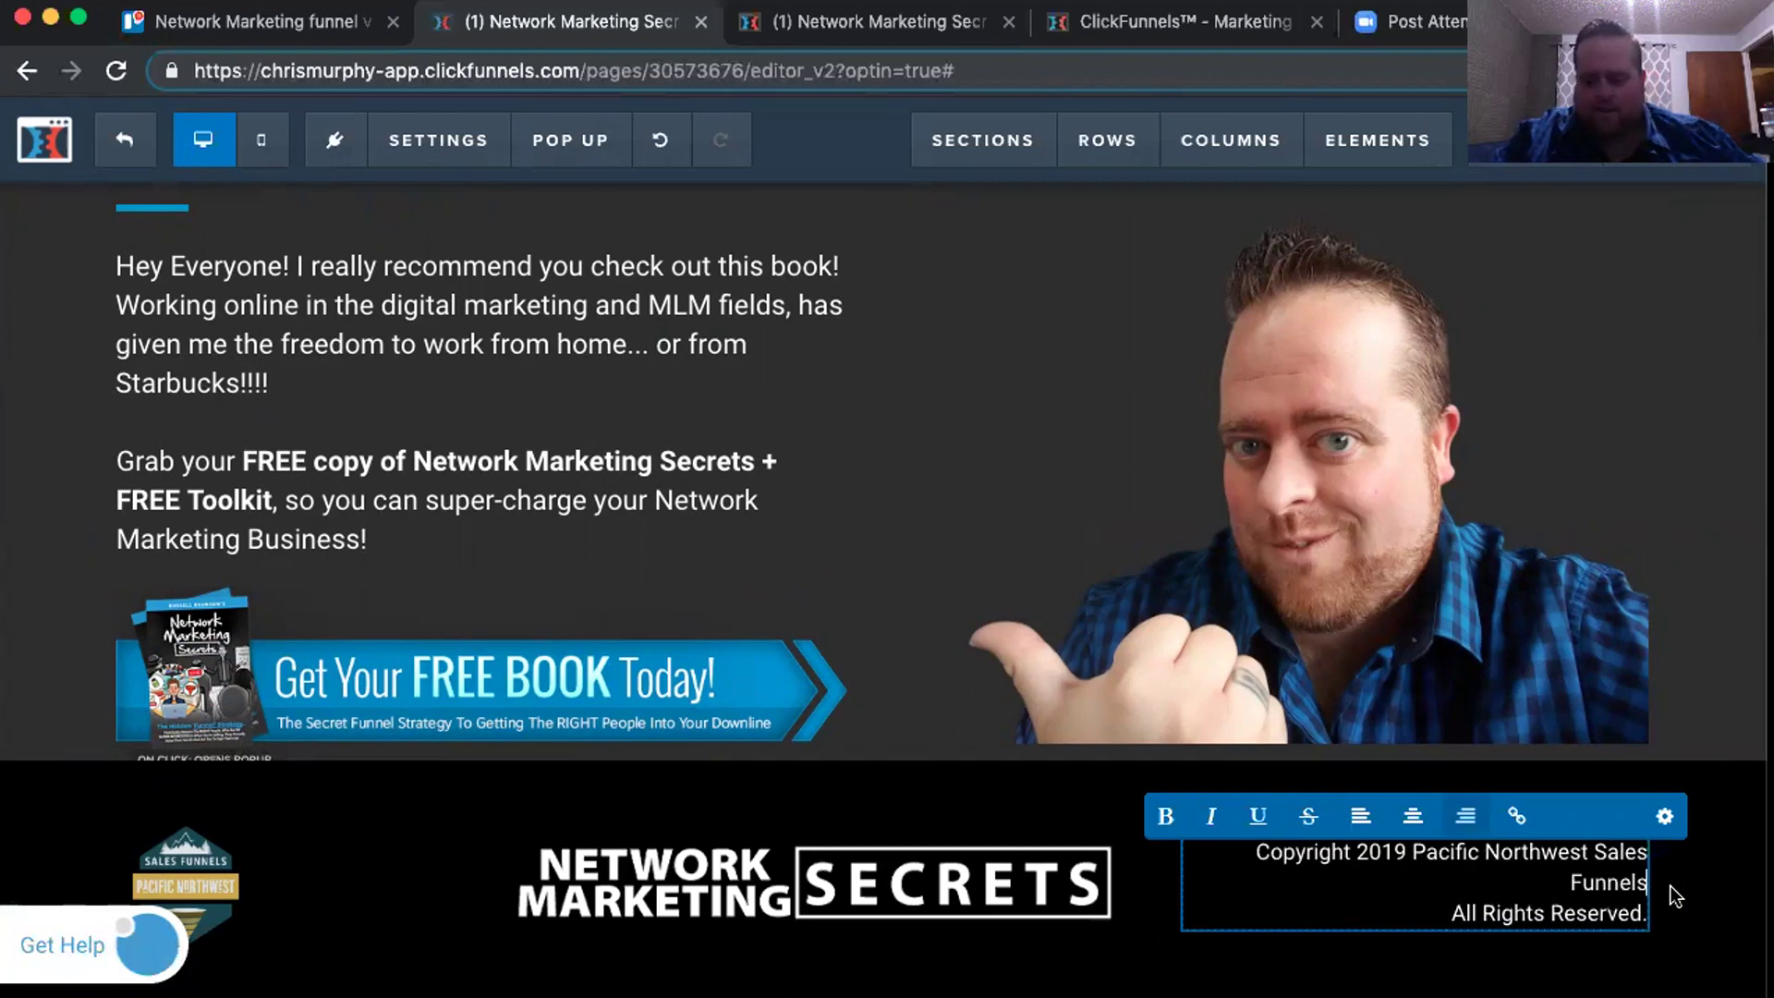
Step: Set the copyright paragraph's font size to 14
click(1663, 815)
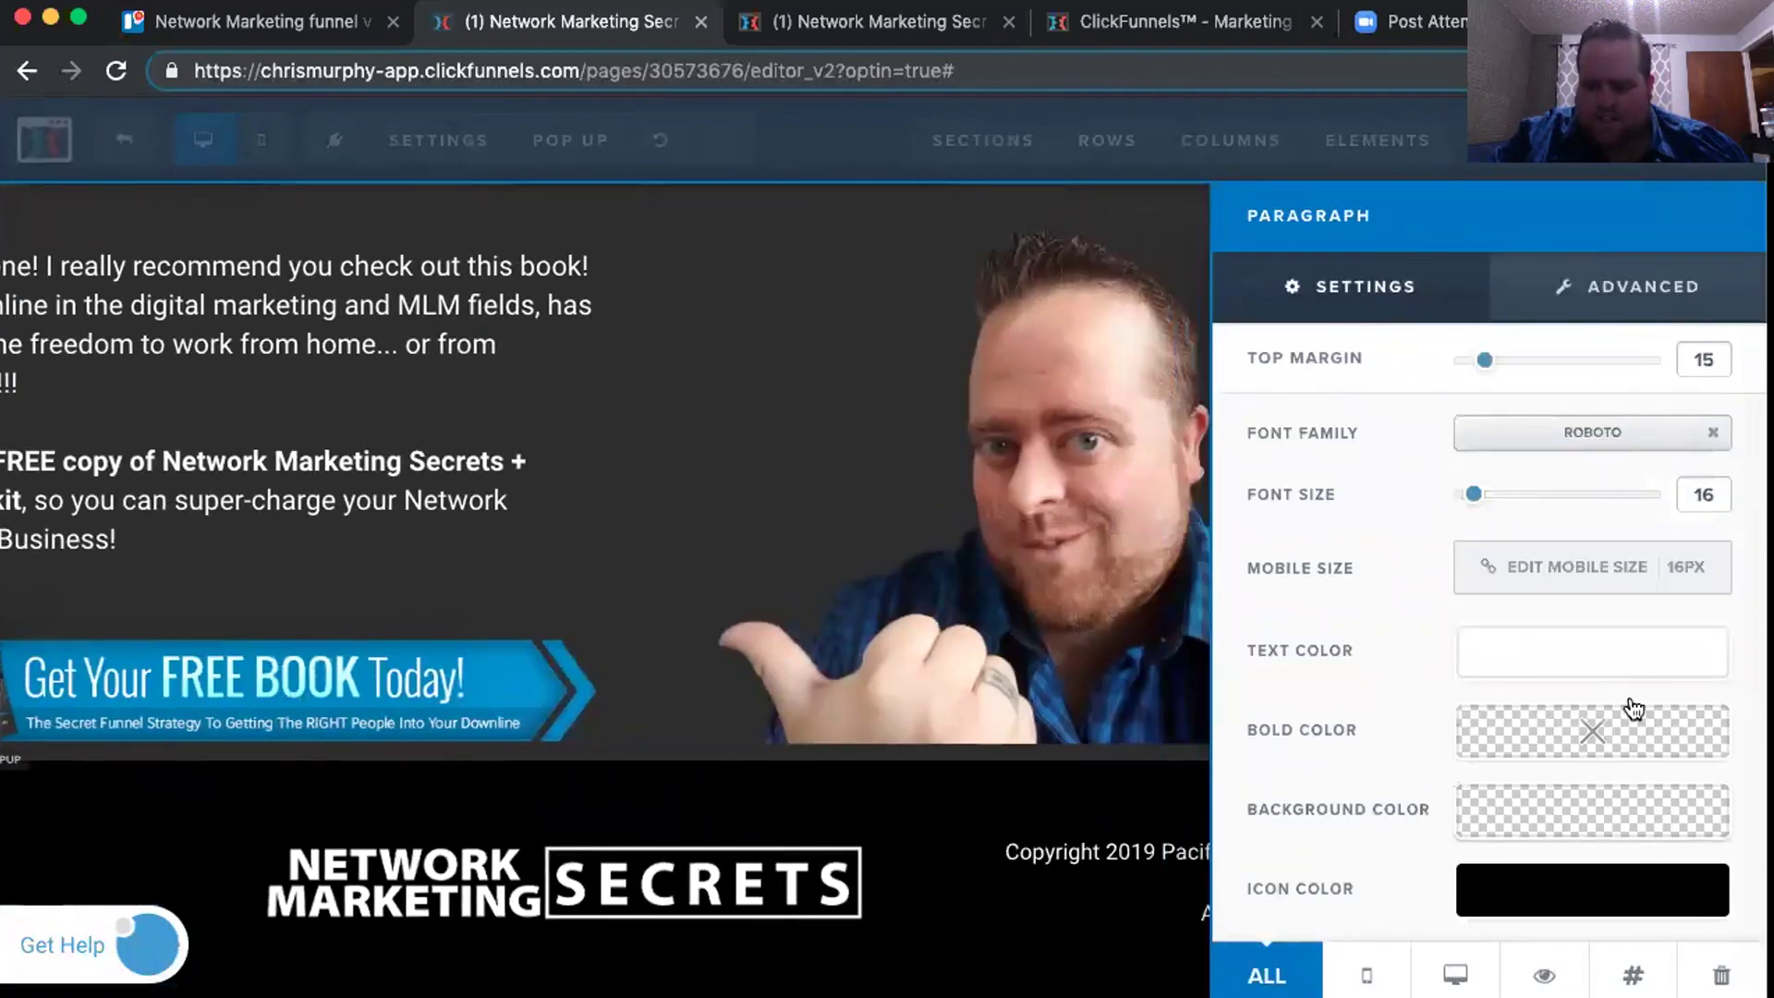
drag(1476, 502, 1471, 506)
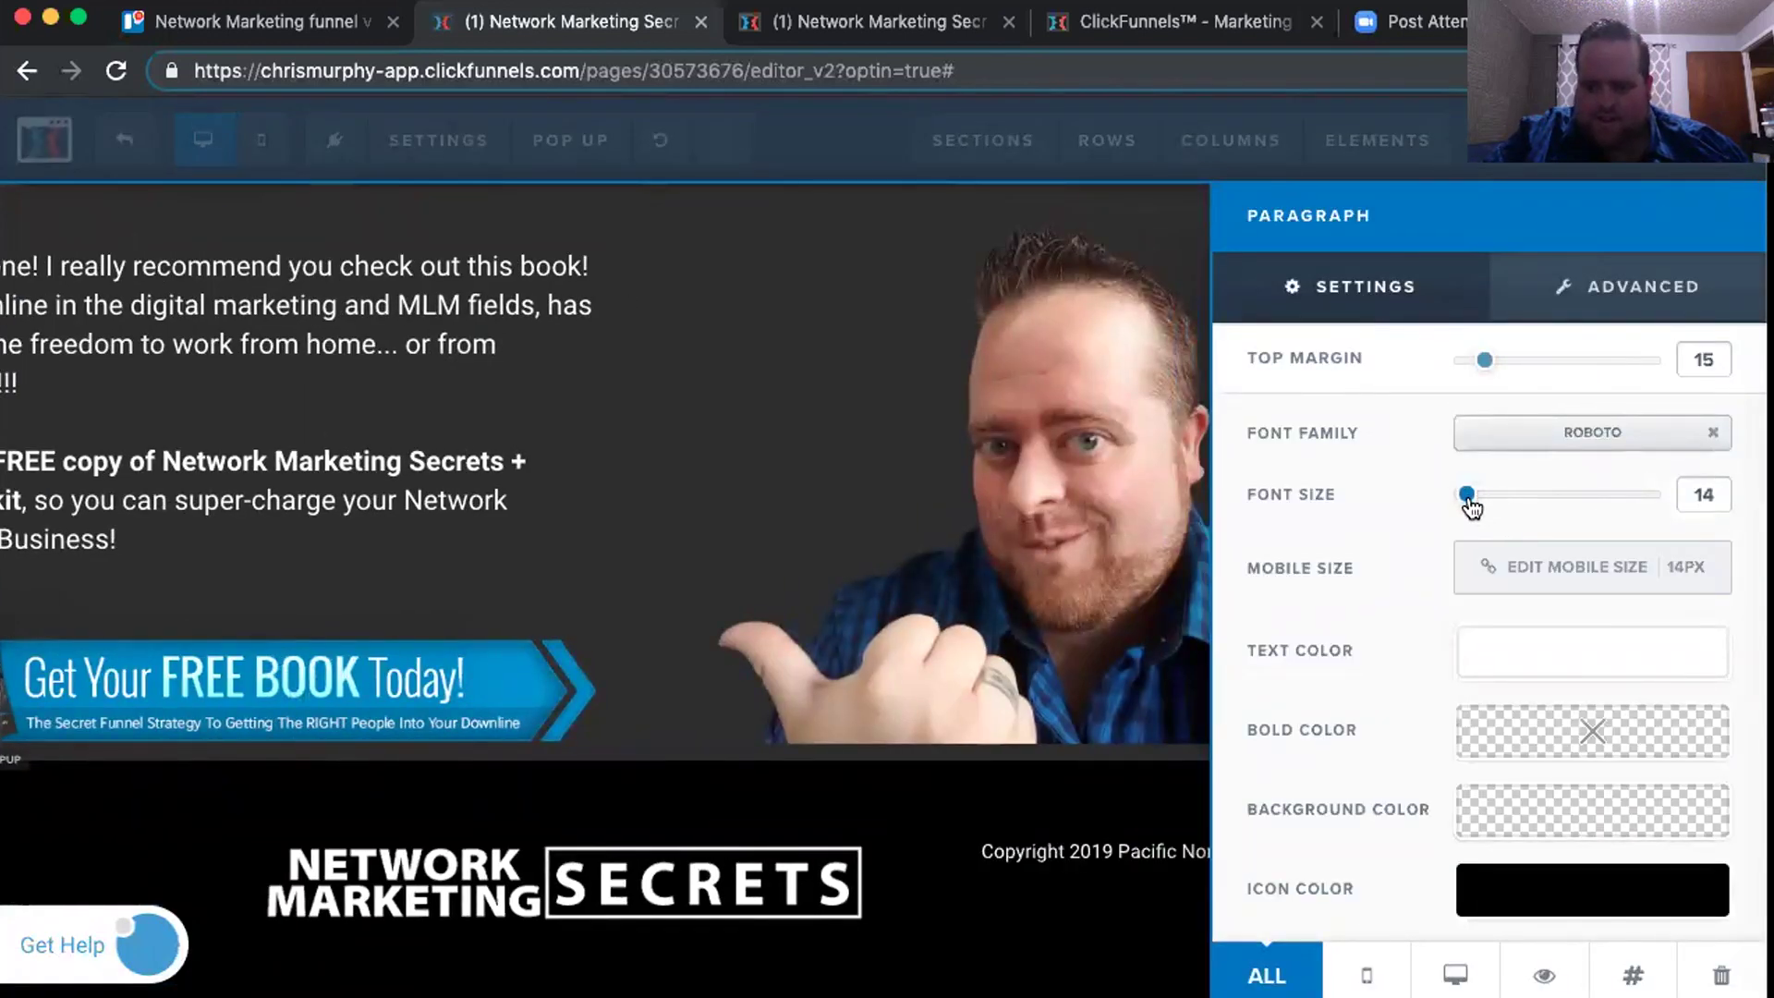
click(831, 744)
scroll(1294, 720, up, 10)
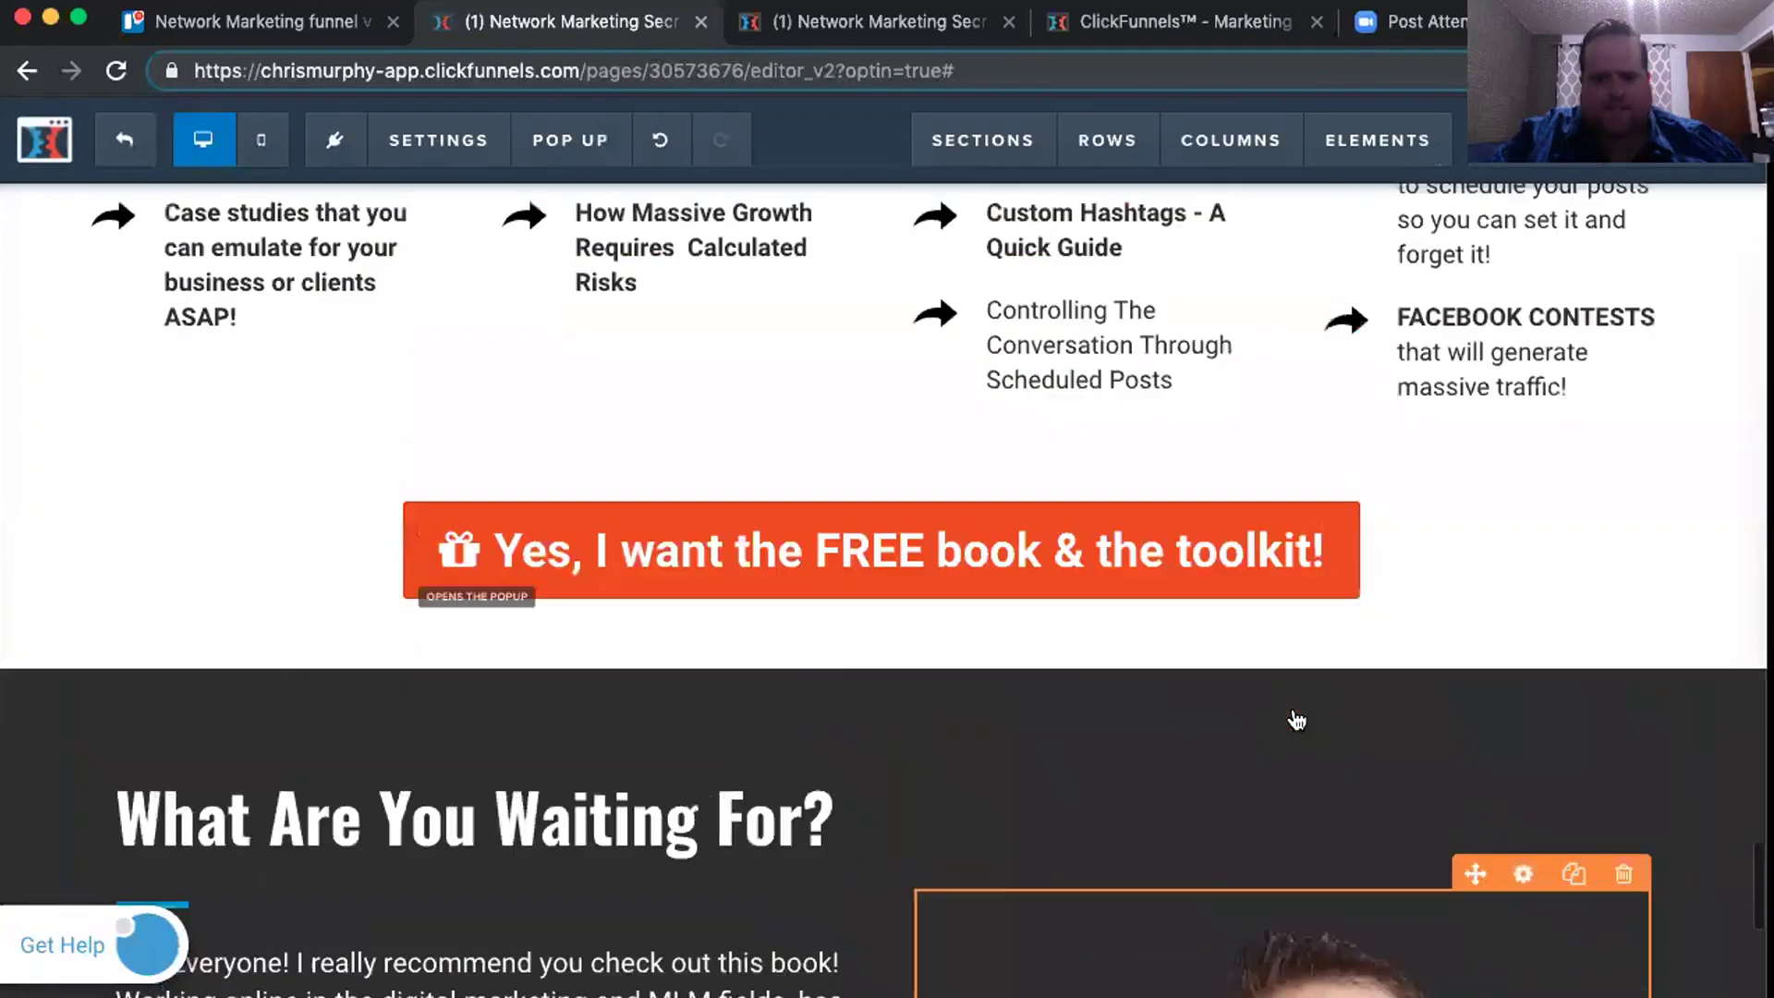
Step: Open the page's SEO Meta Data settings and replace the author's surname
scroll(1296, 721, up, 20)
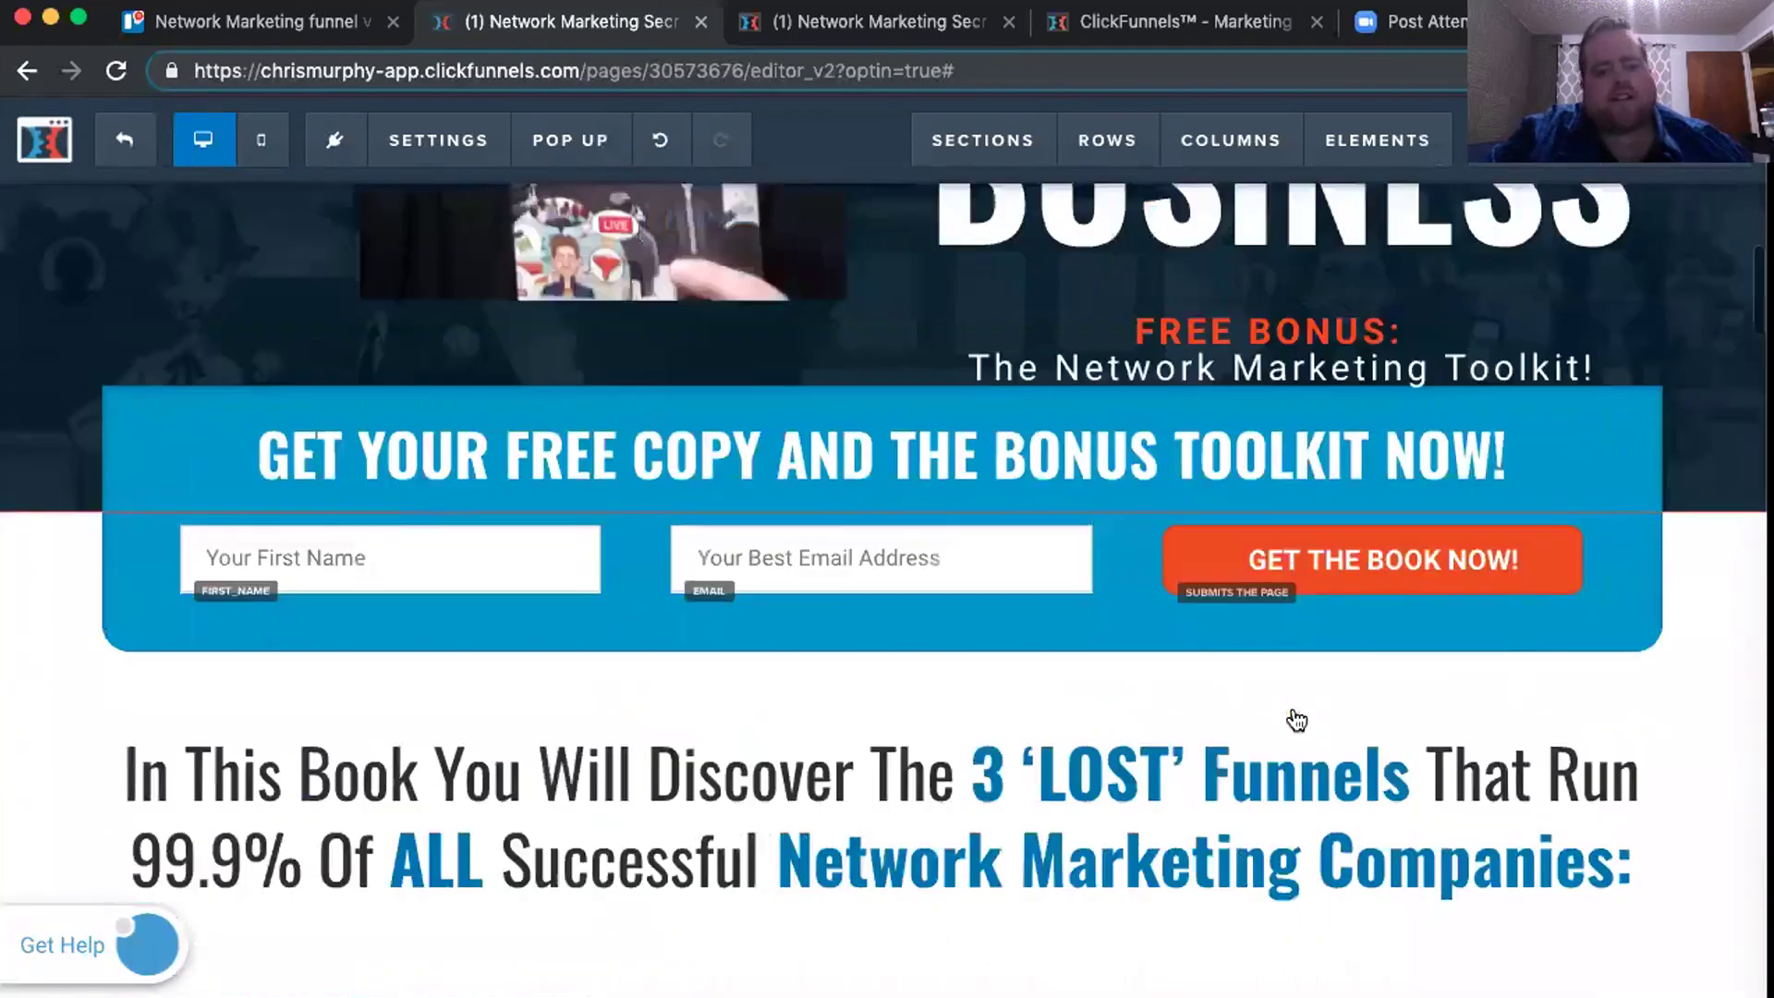
scroll(1283, 718, down, 1)
scroll(1228, 713, up, 1)
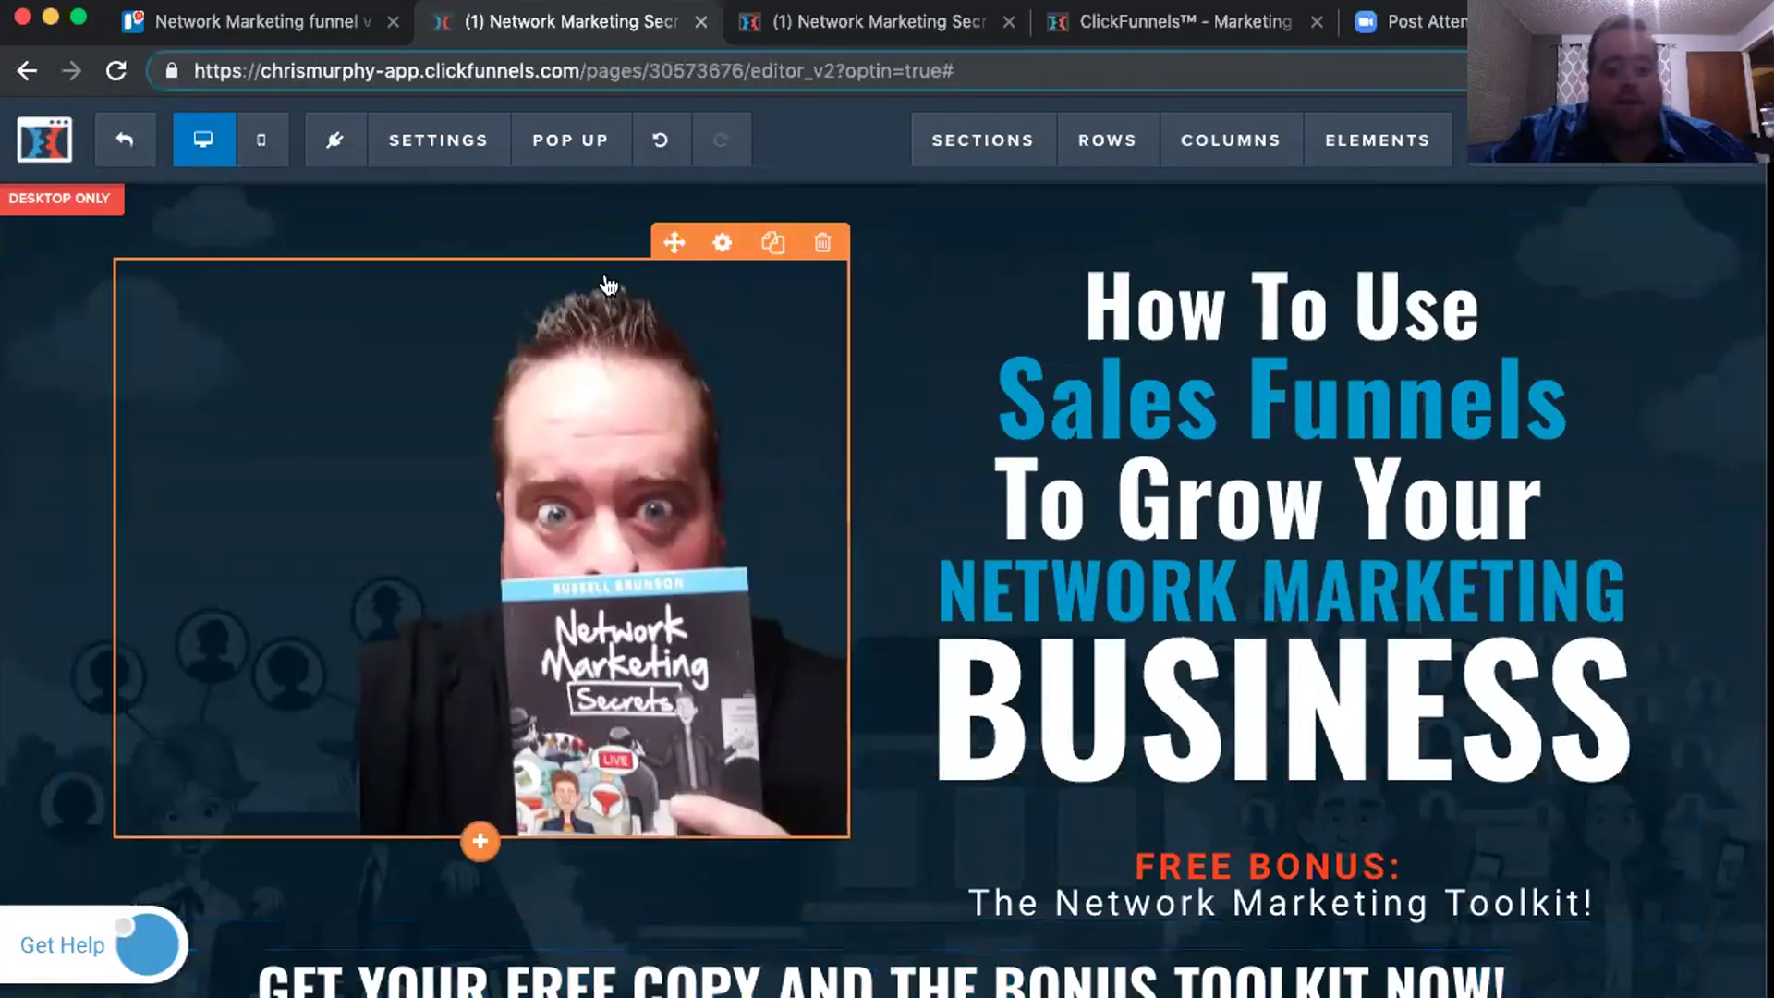
mouse_move(432, 153)
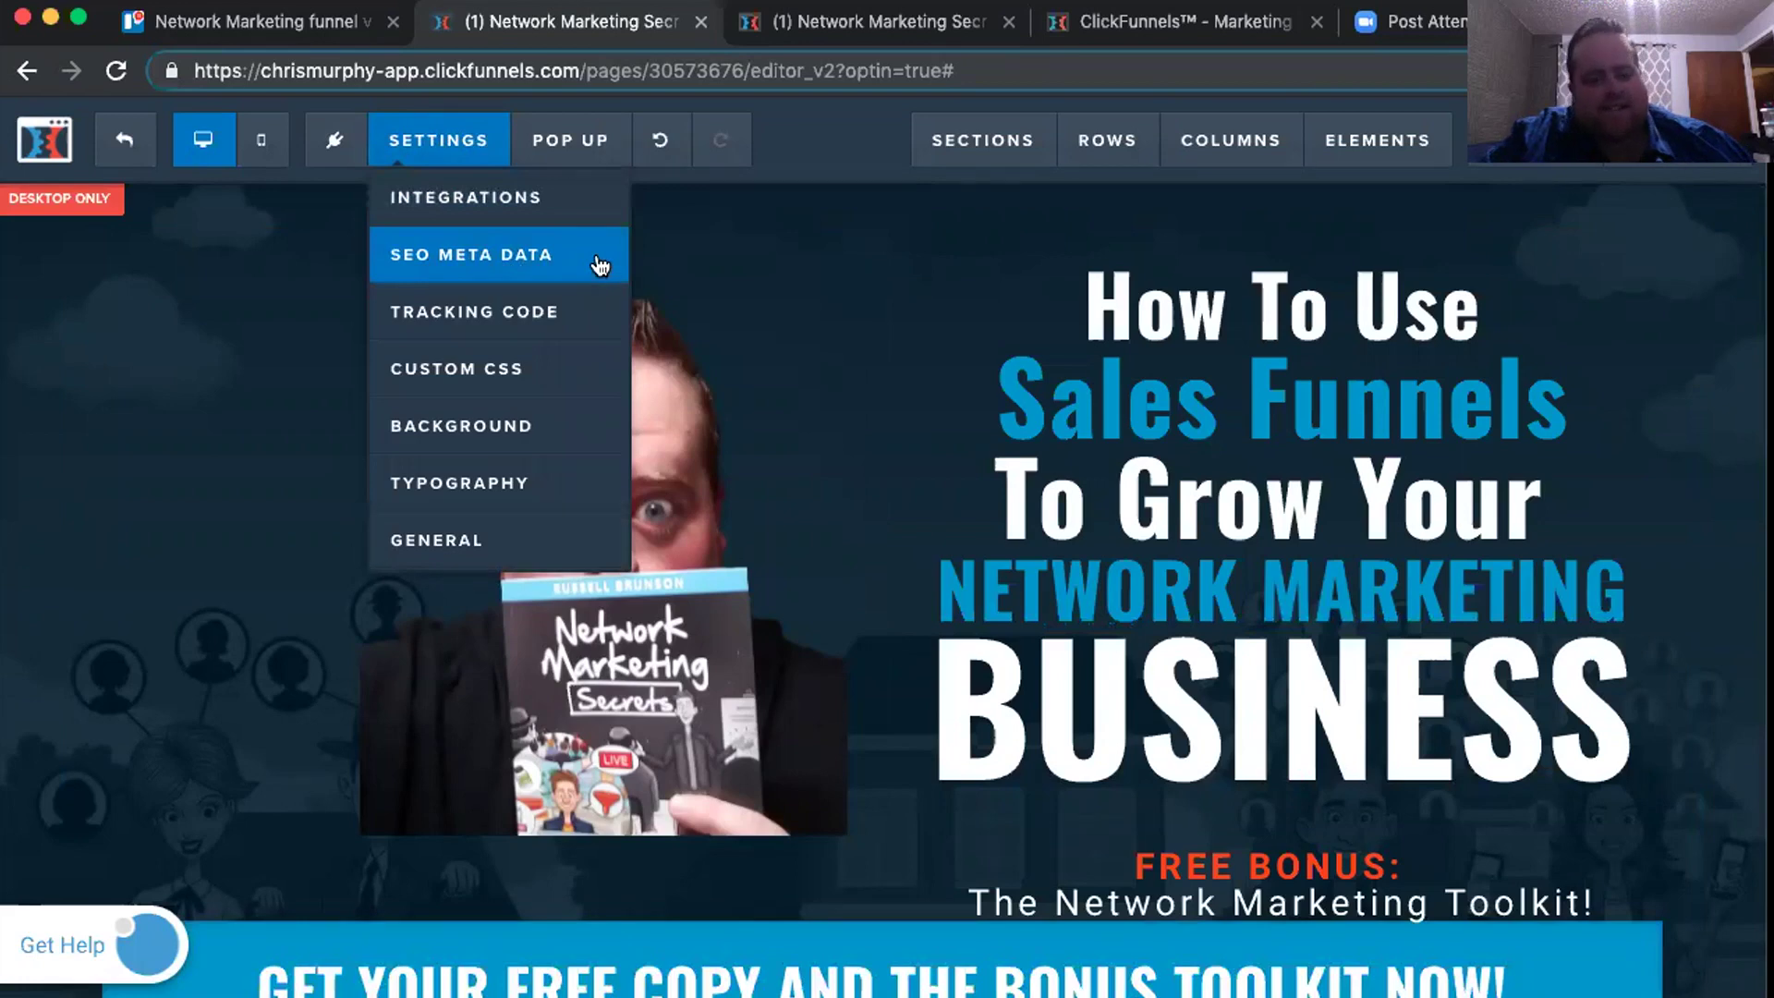
click(558, 262)
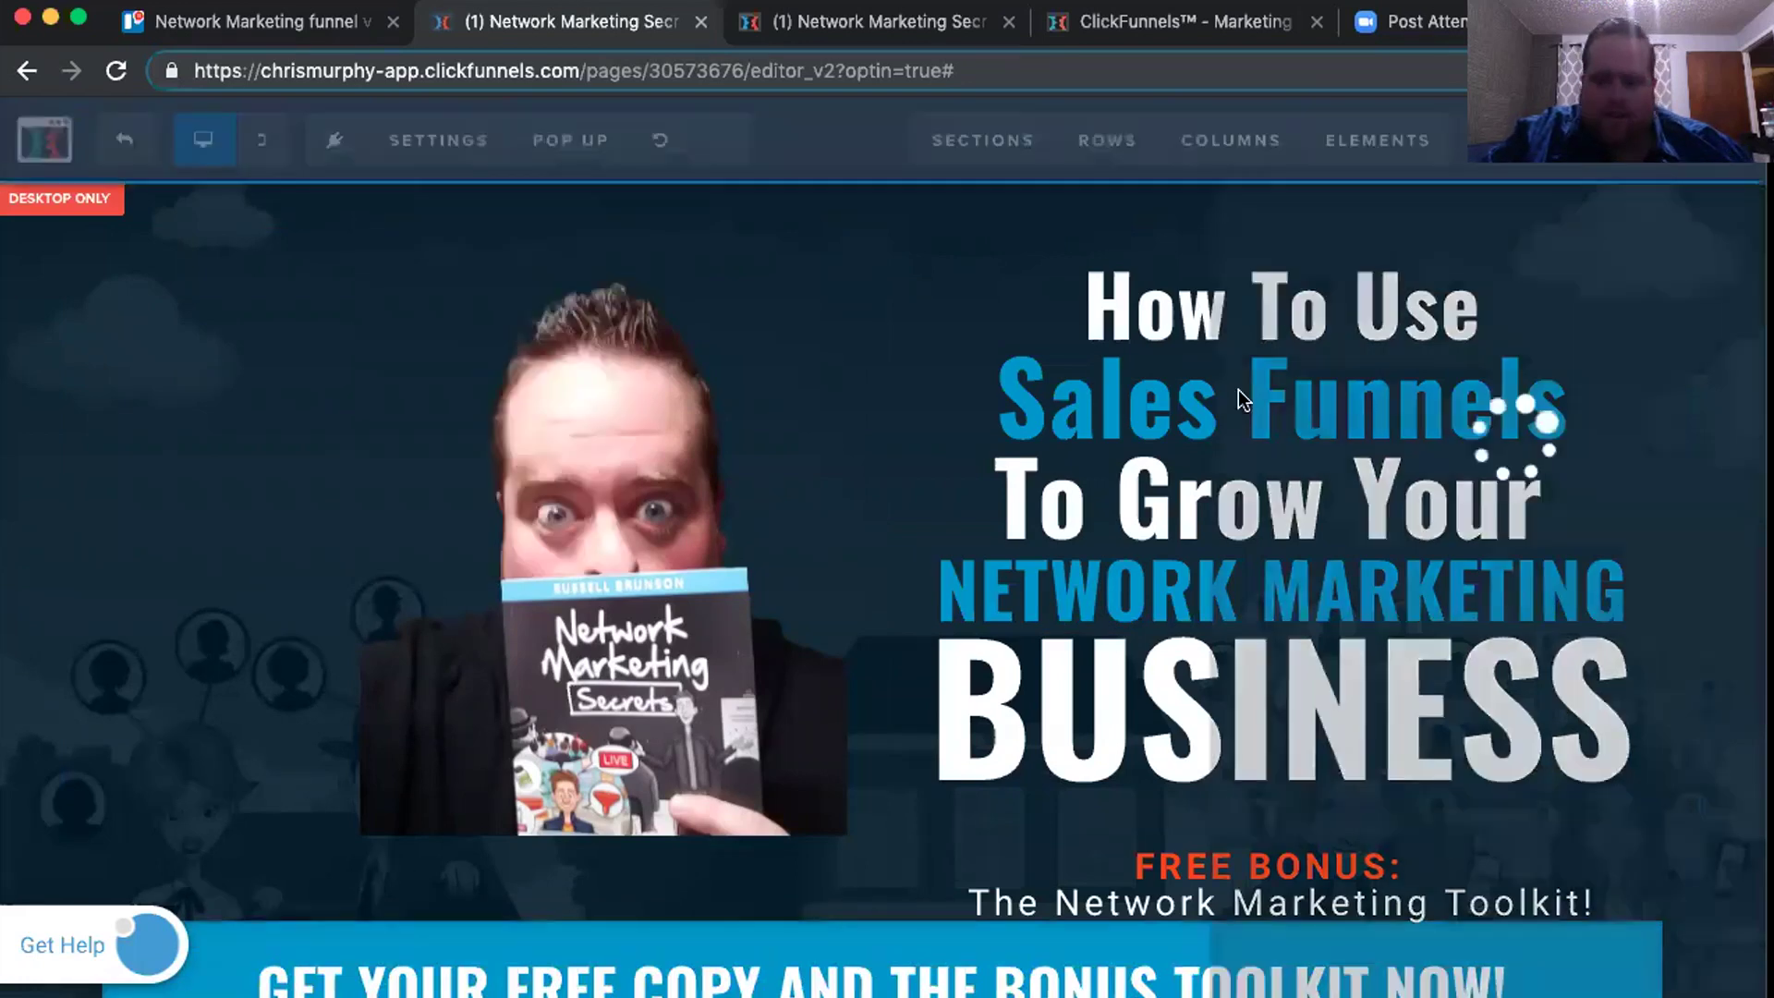
scroll(1556, 601, down, 2)
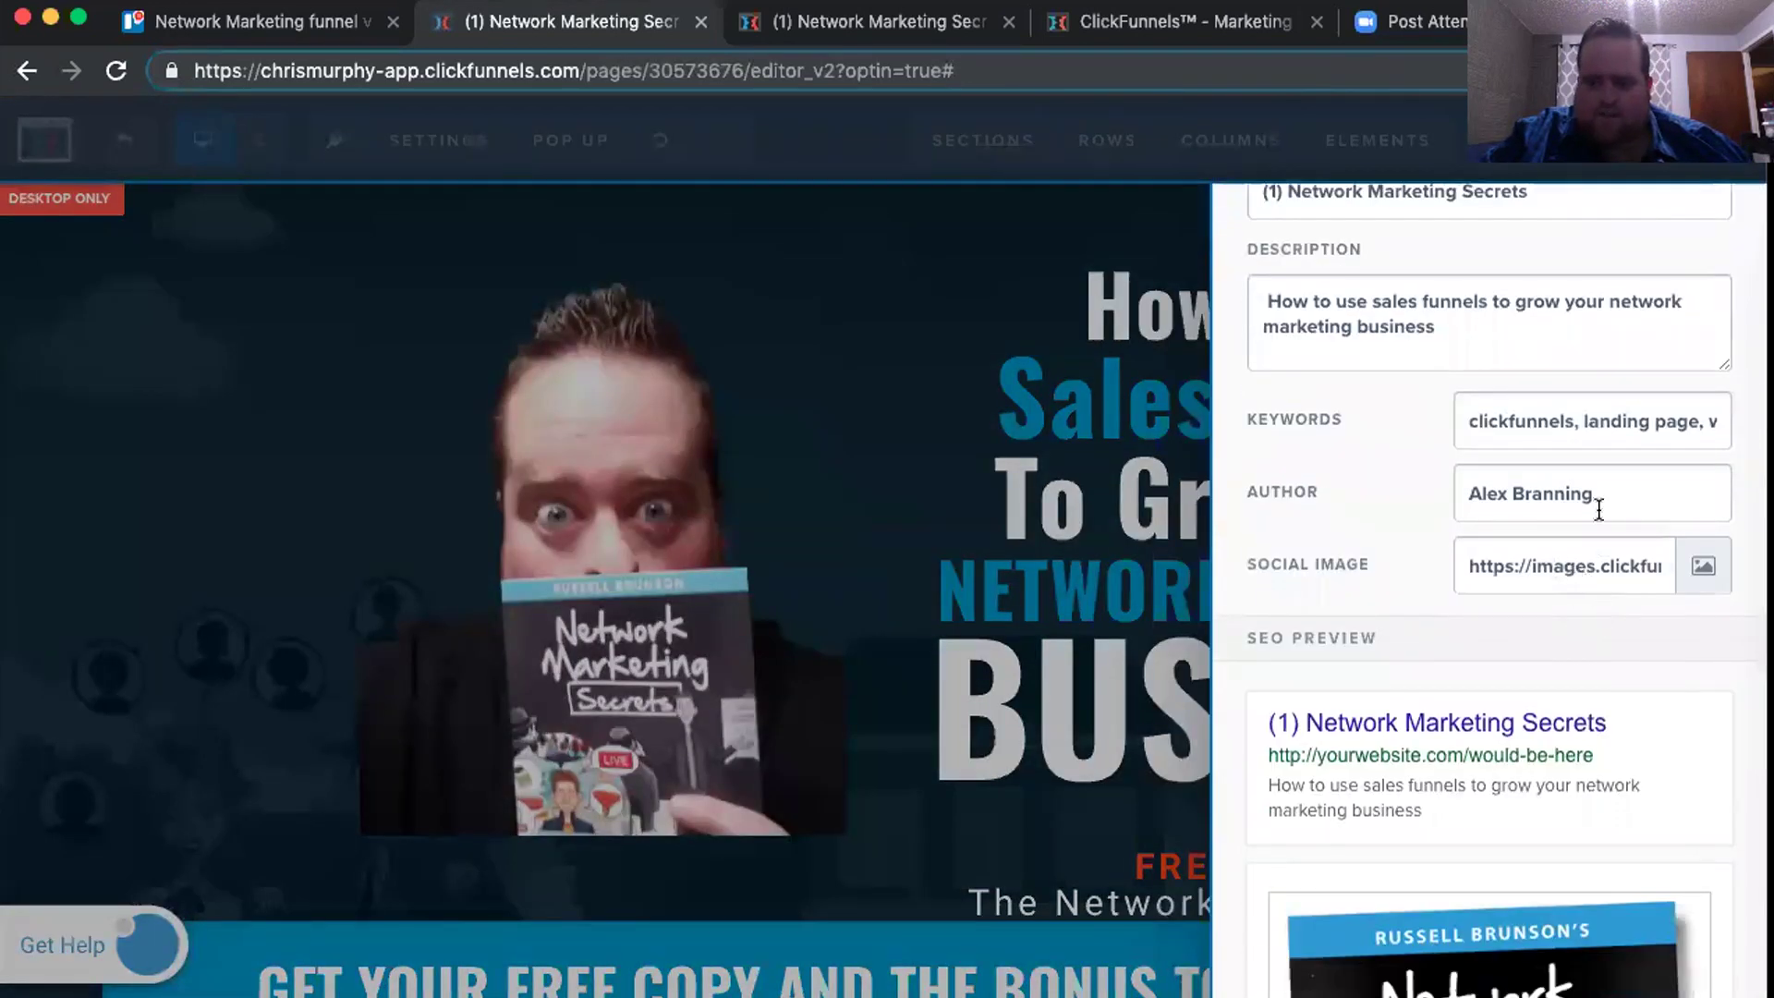
double_click(1589, 492)
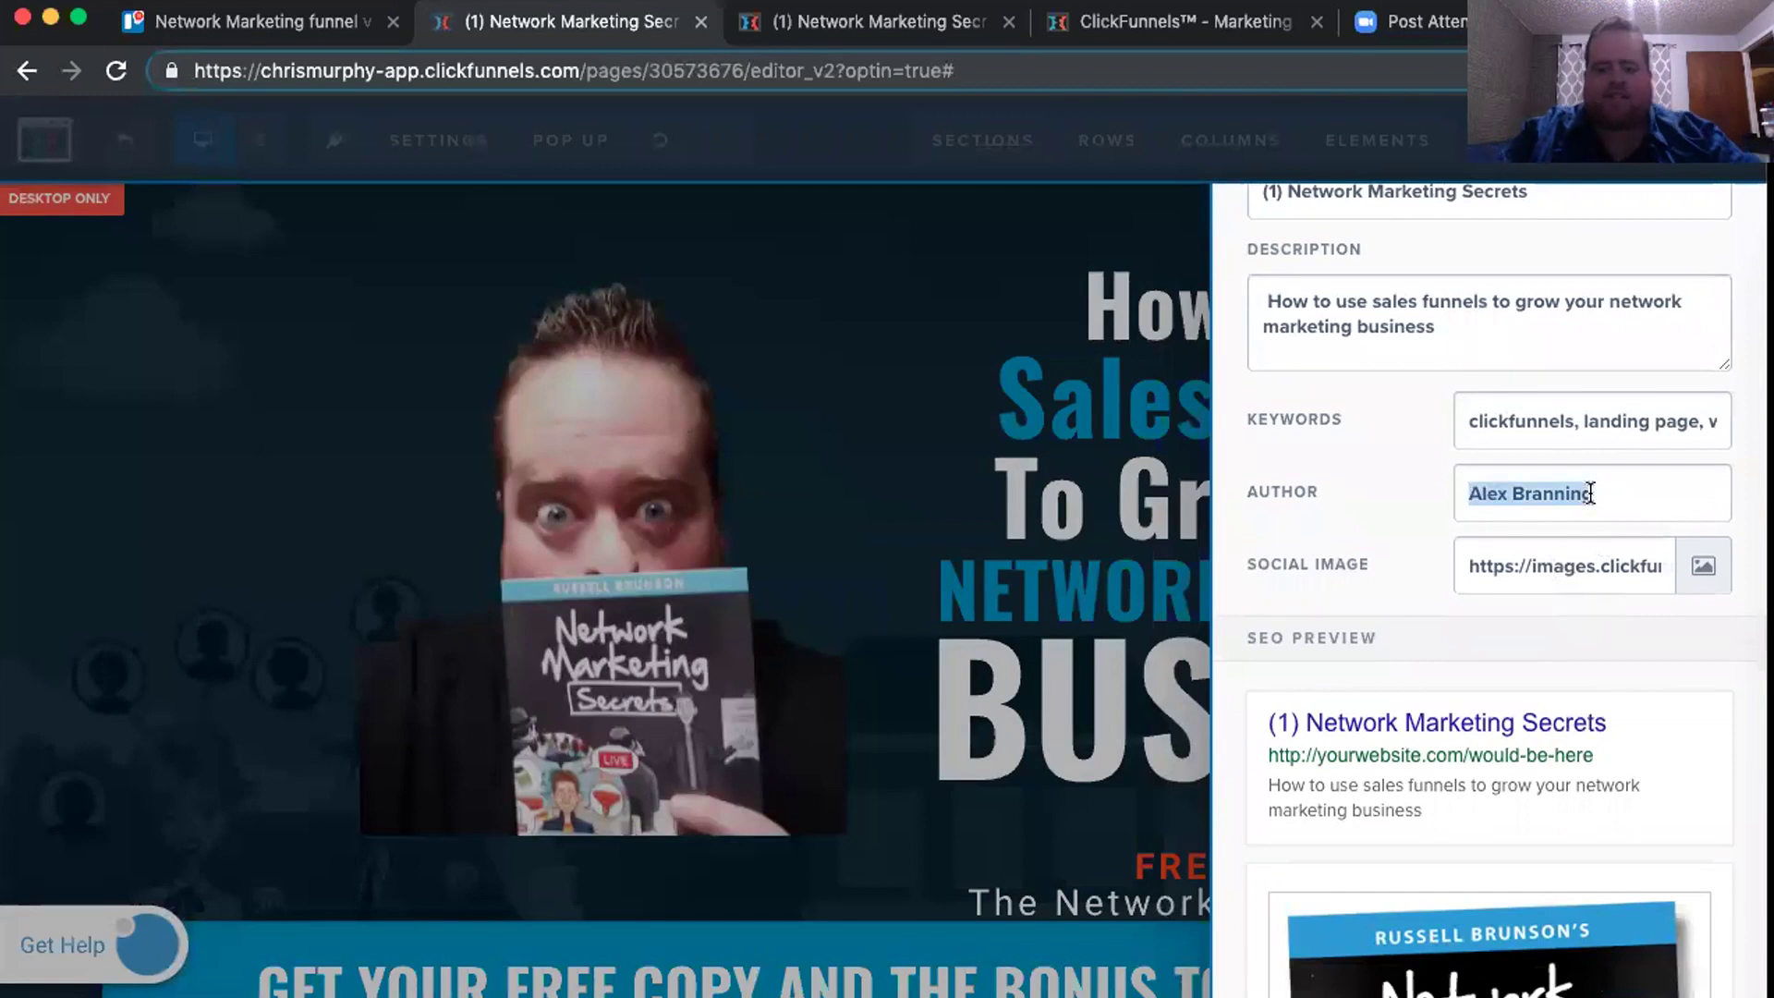
text(Chris Murphy)
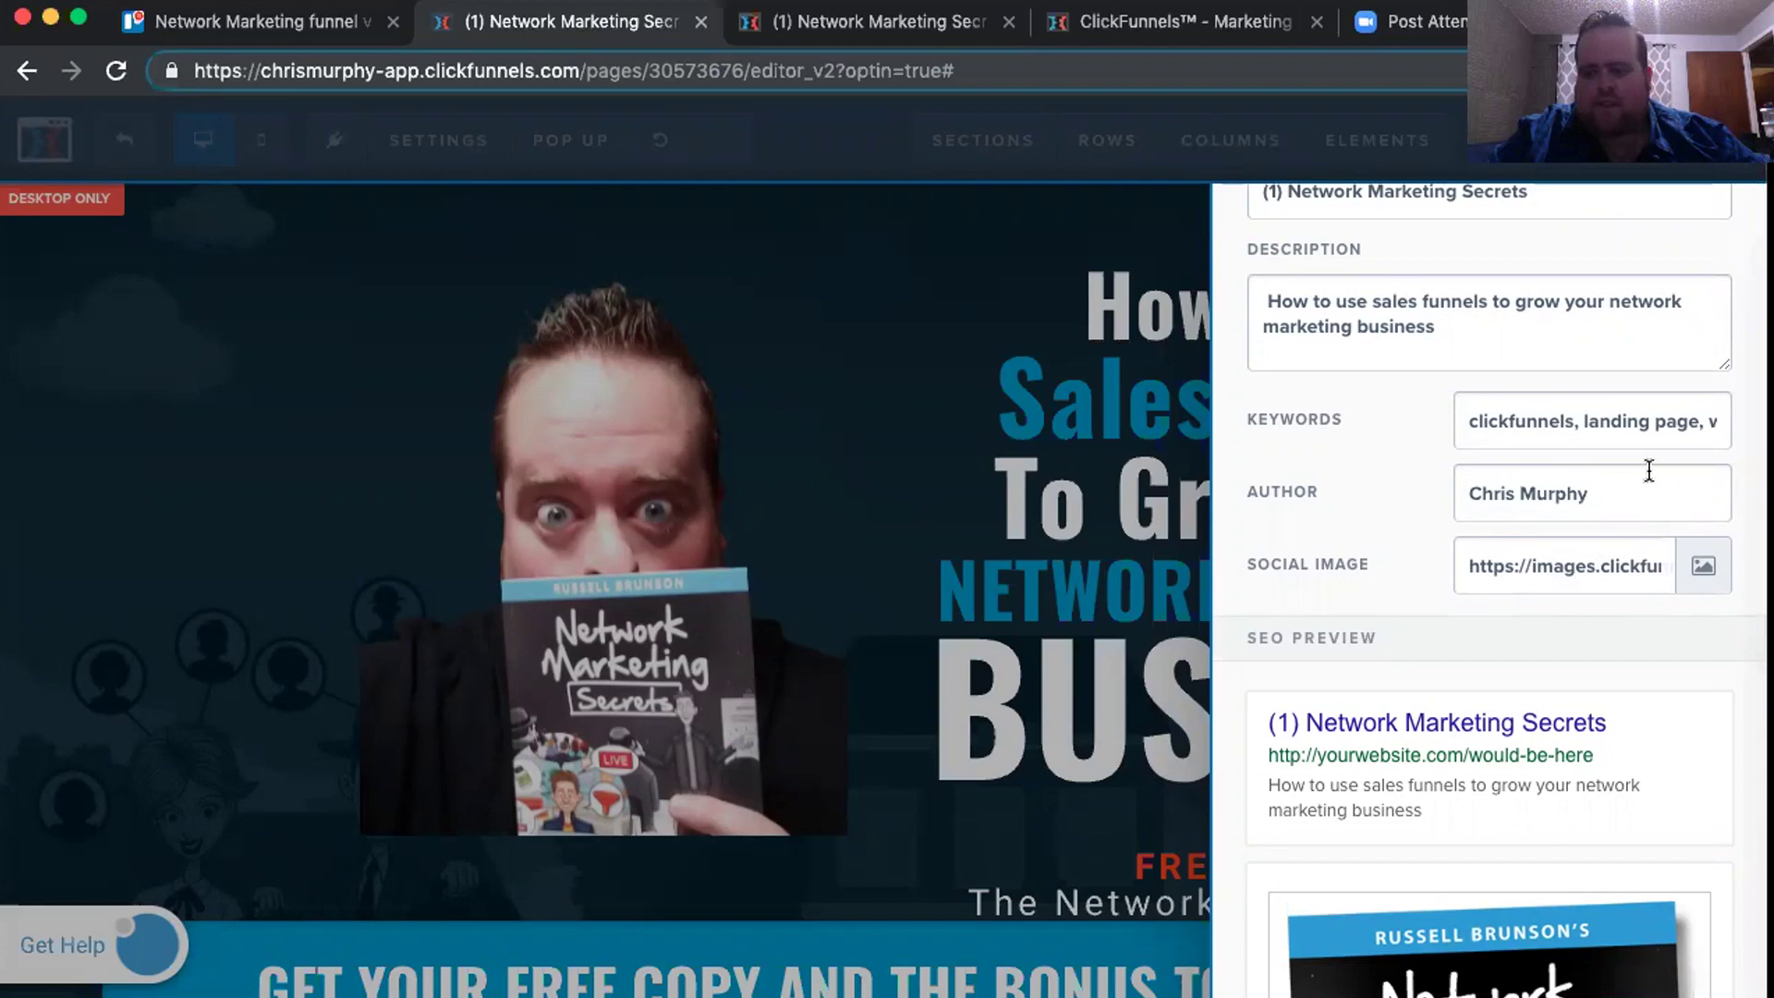
Step: Append 'Network Marketing Secrets, PNW Sales Funnels, Pacific Northwest' to the keywords and close SEO settings
drag(1498, 422, 1726, 423)
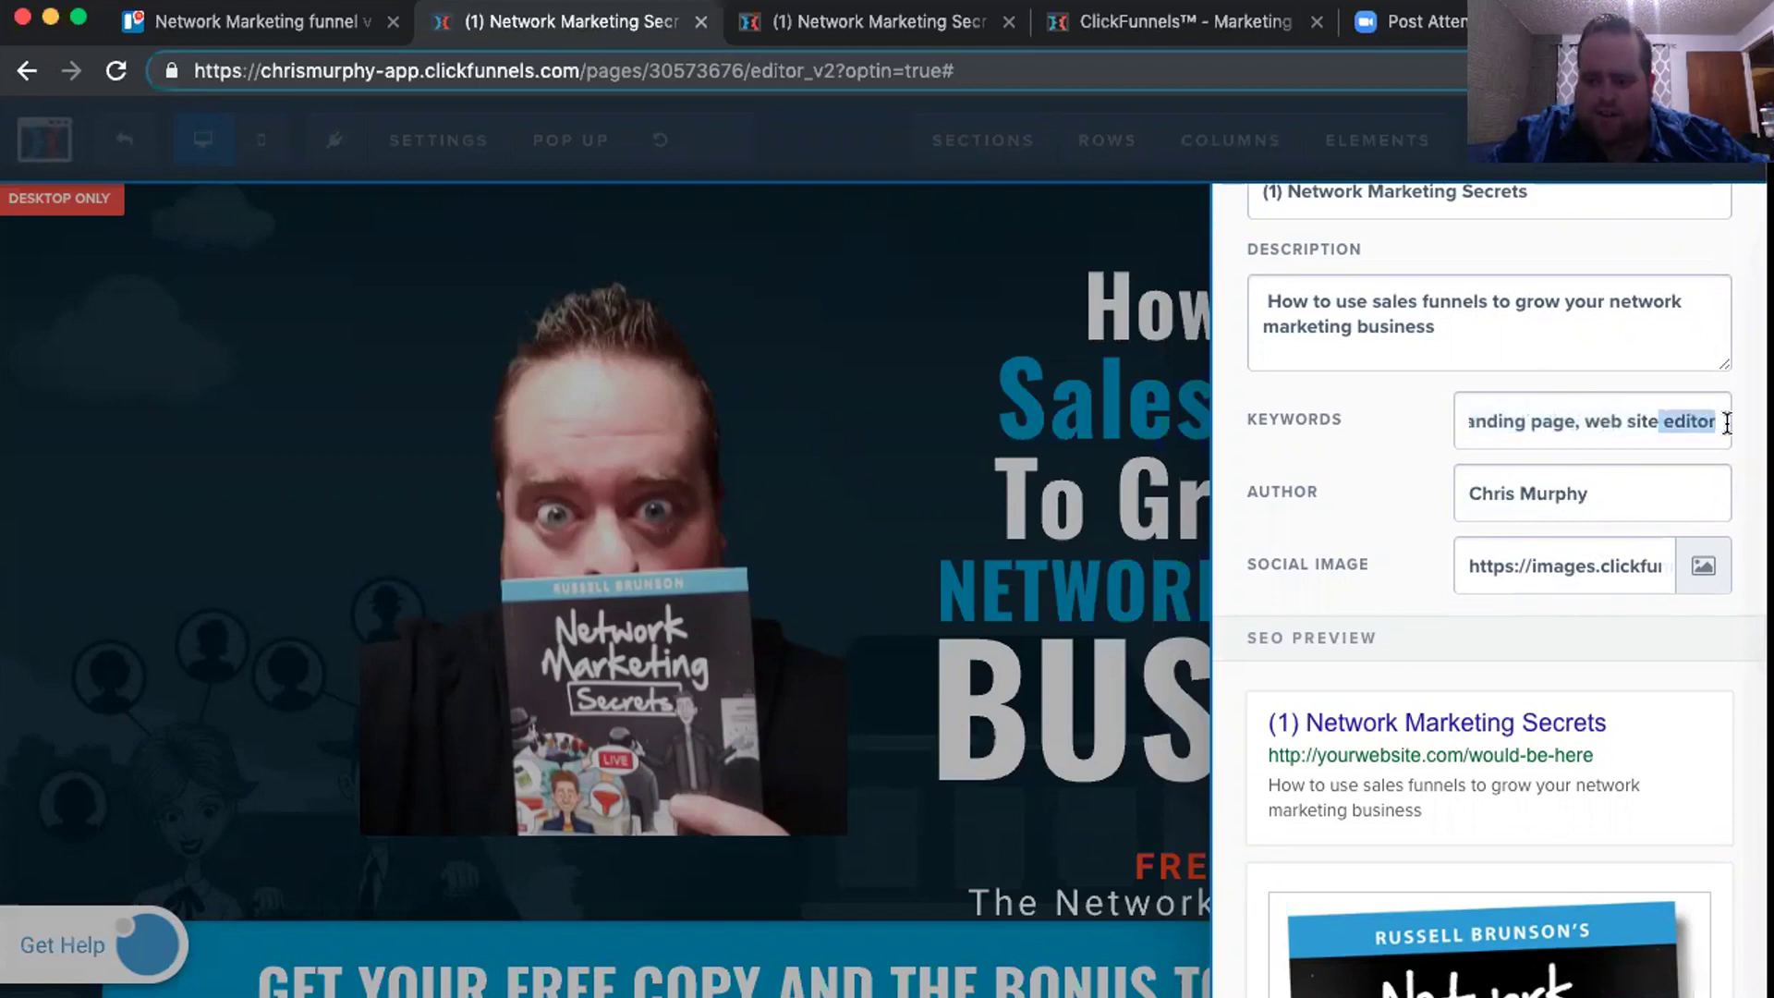
click(1715, 421)
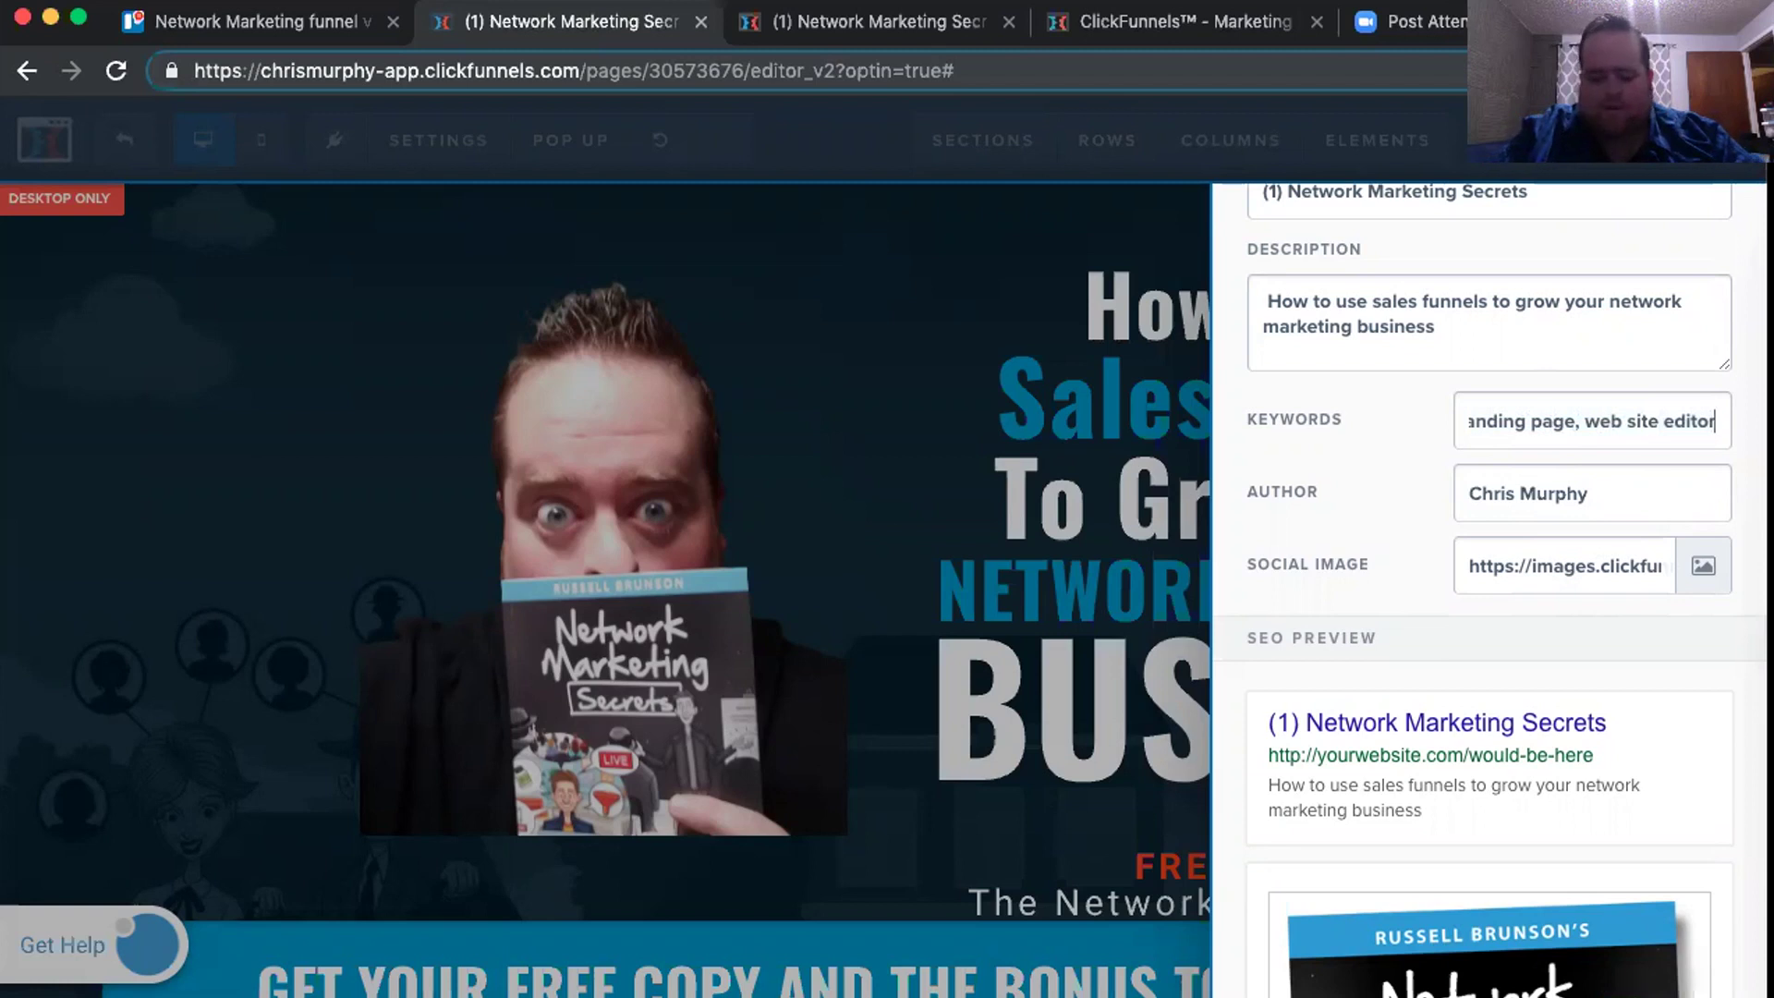
text(, Netow)
key(BackSpace)
key(BackSpace)
text(w)
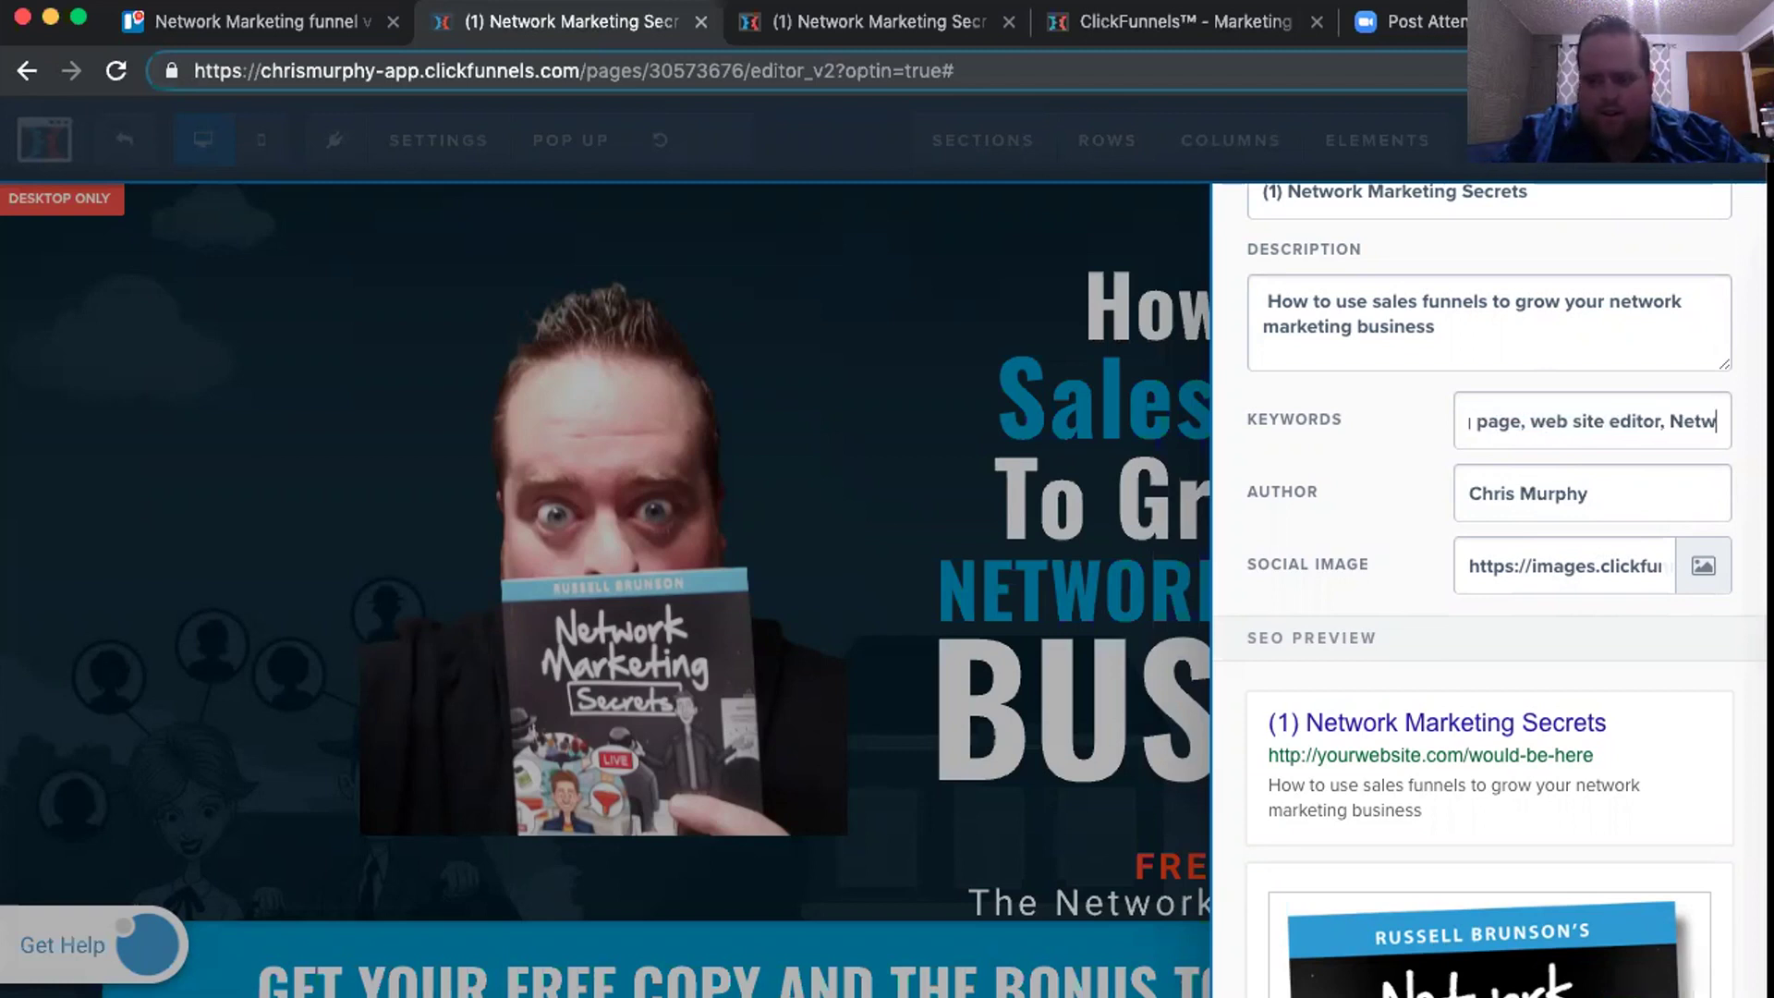
text(ork Marketing Secrets, )
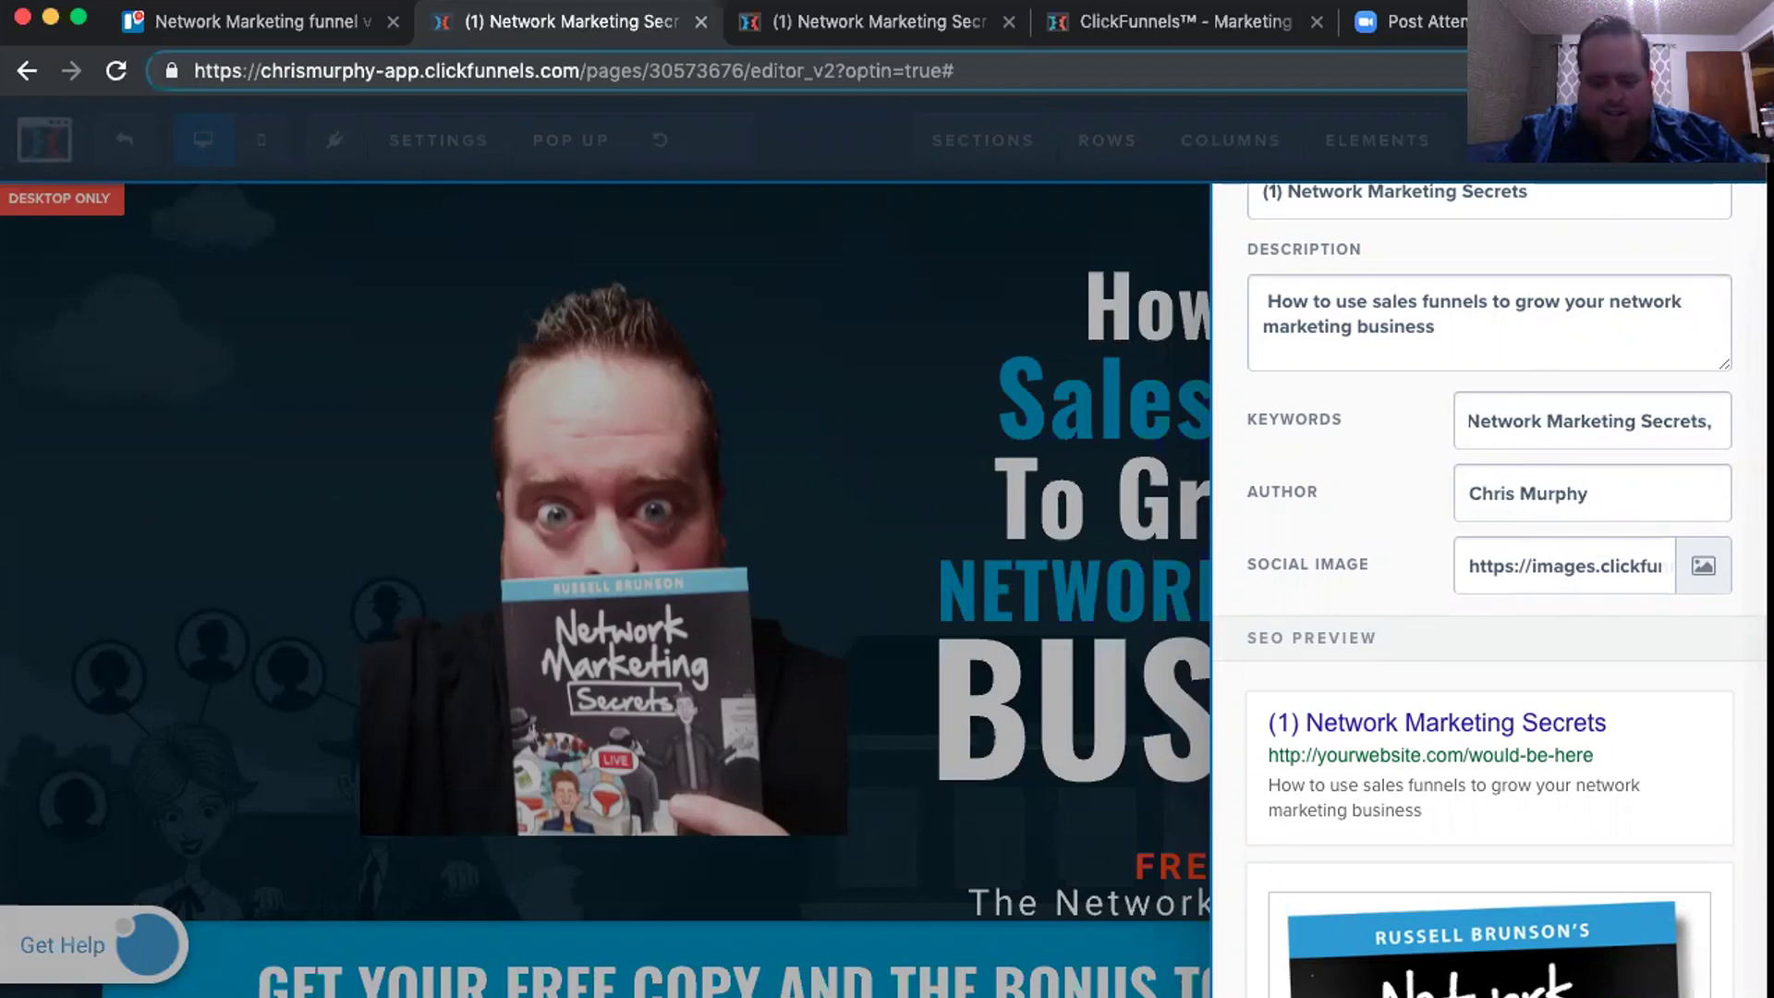
text(PNW Sales)
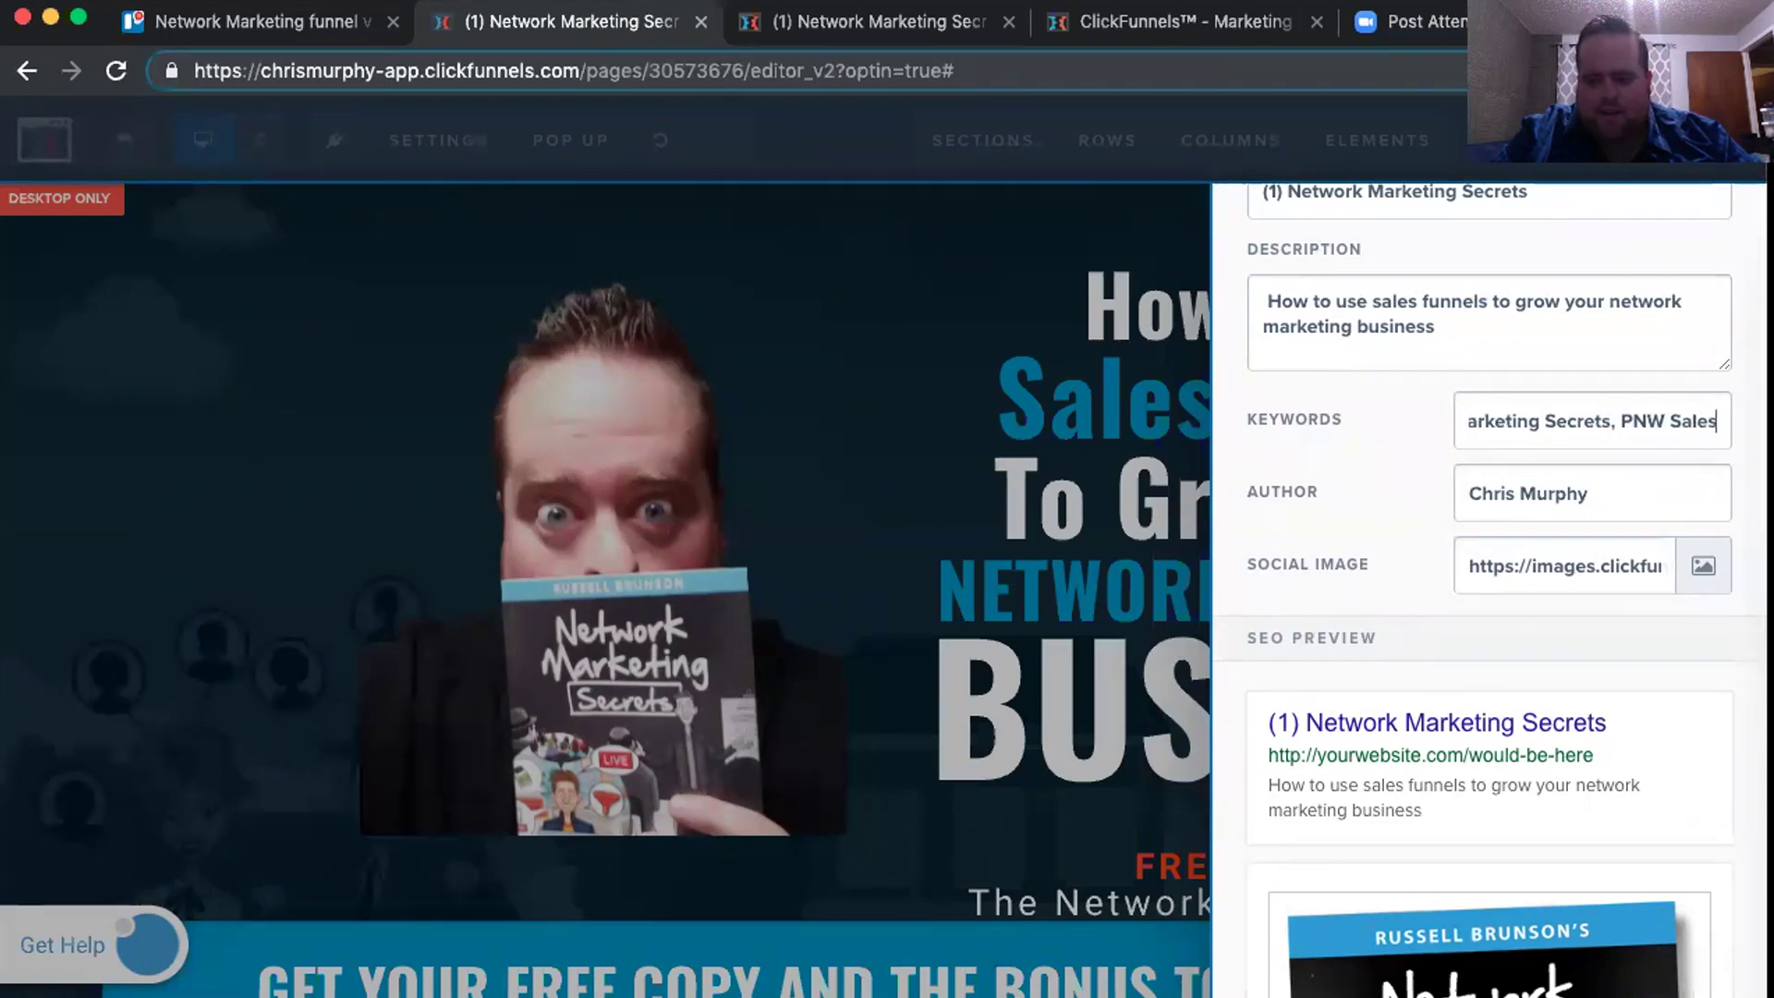
text( Funnels, )
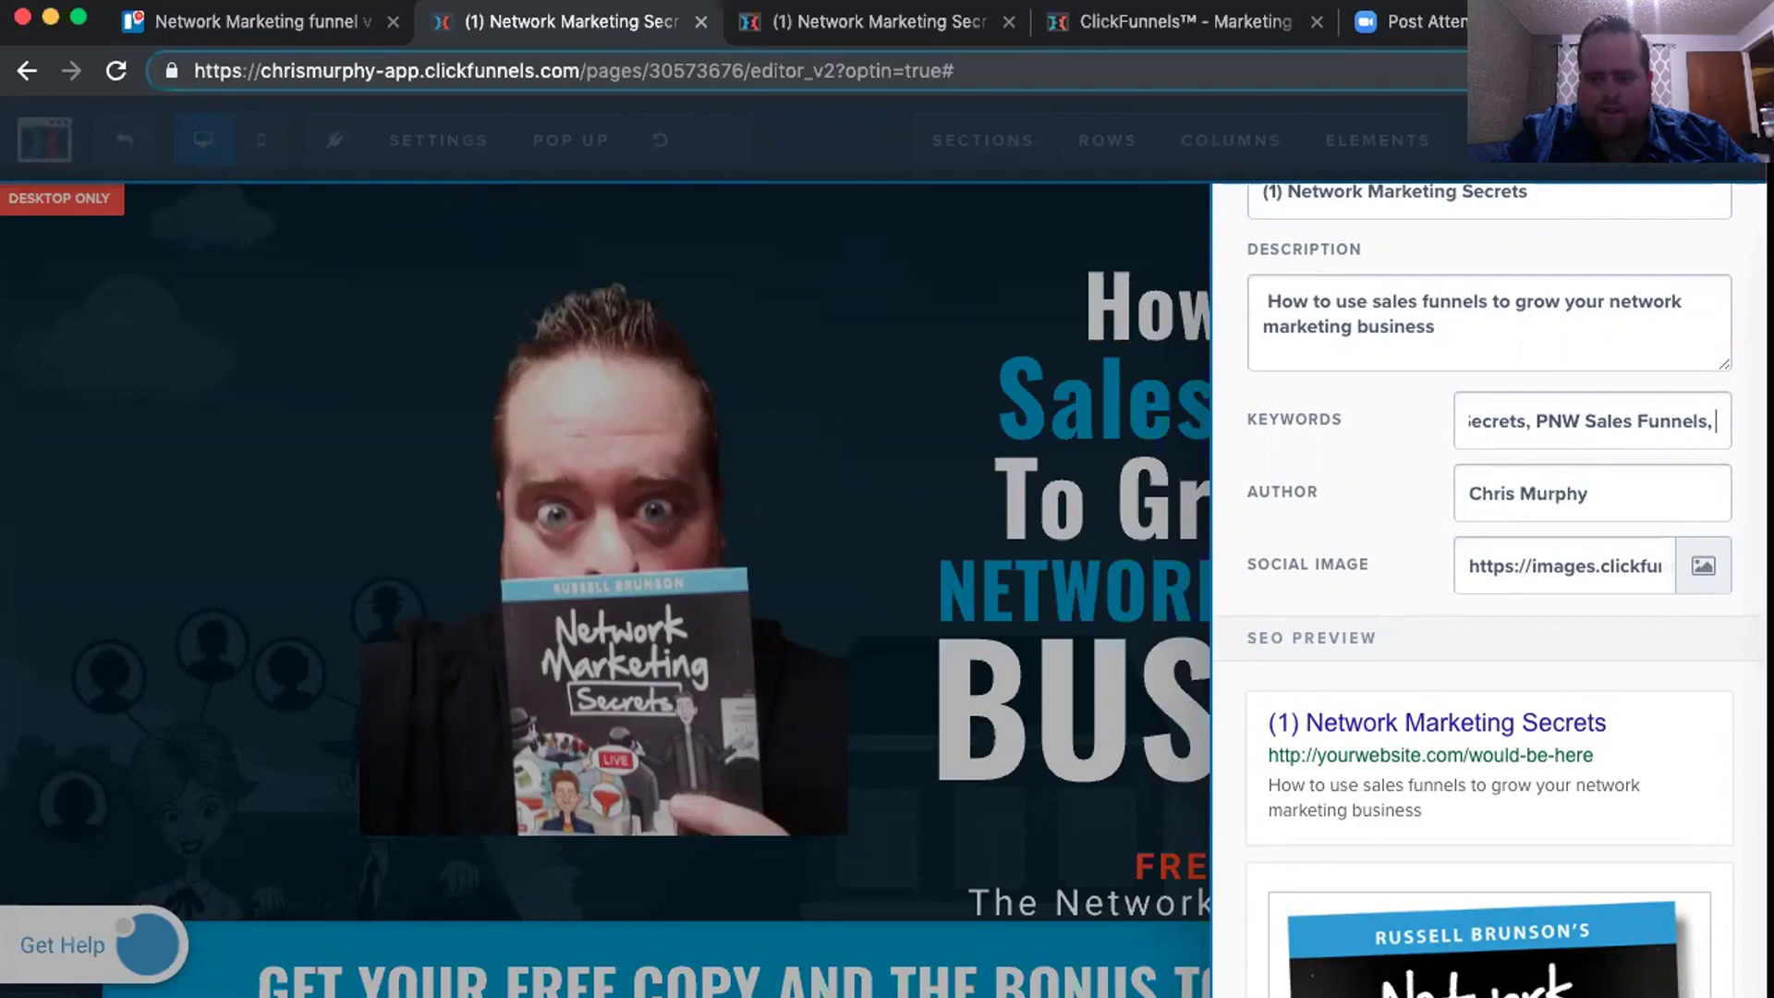
text(Pacific Nor)
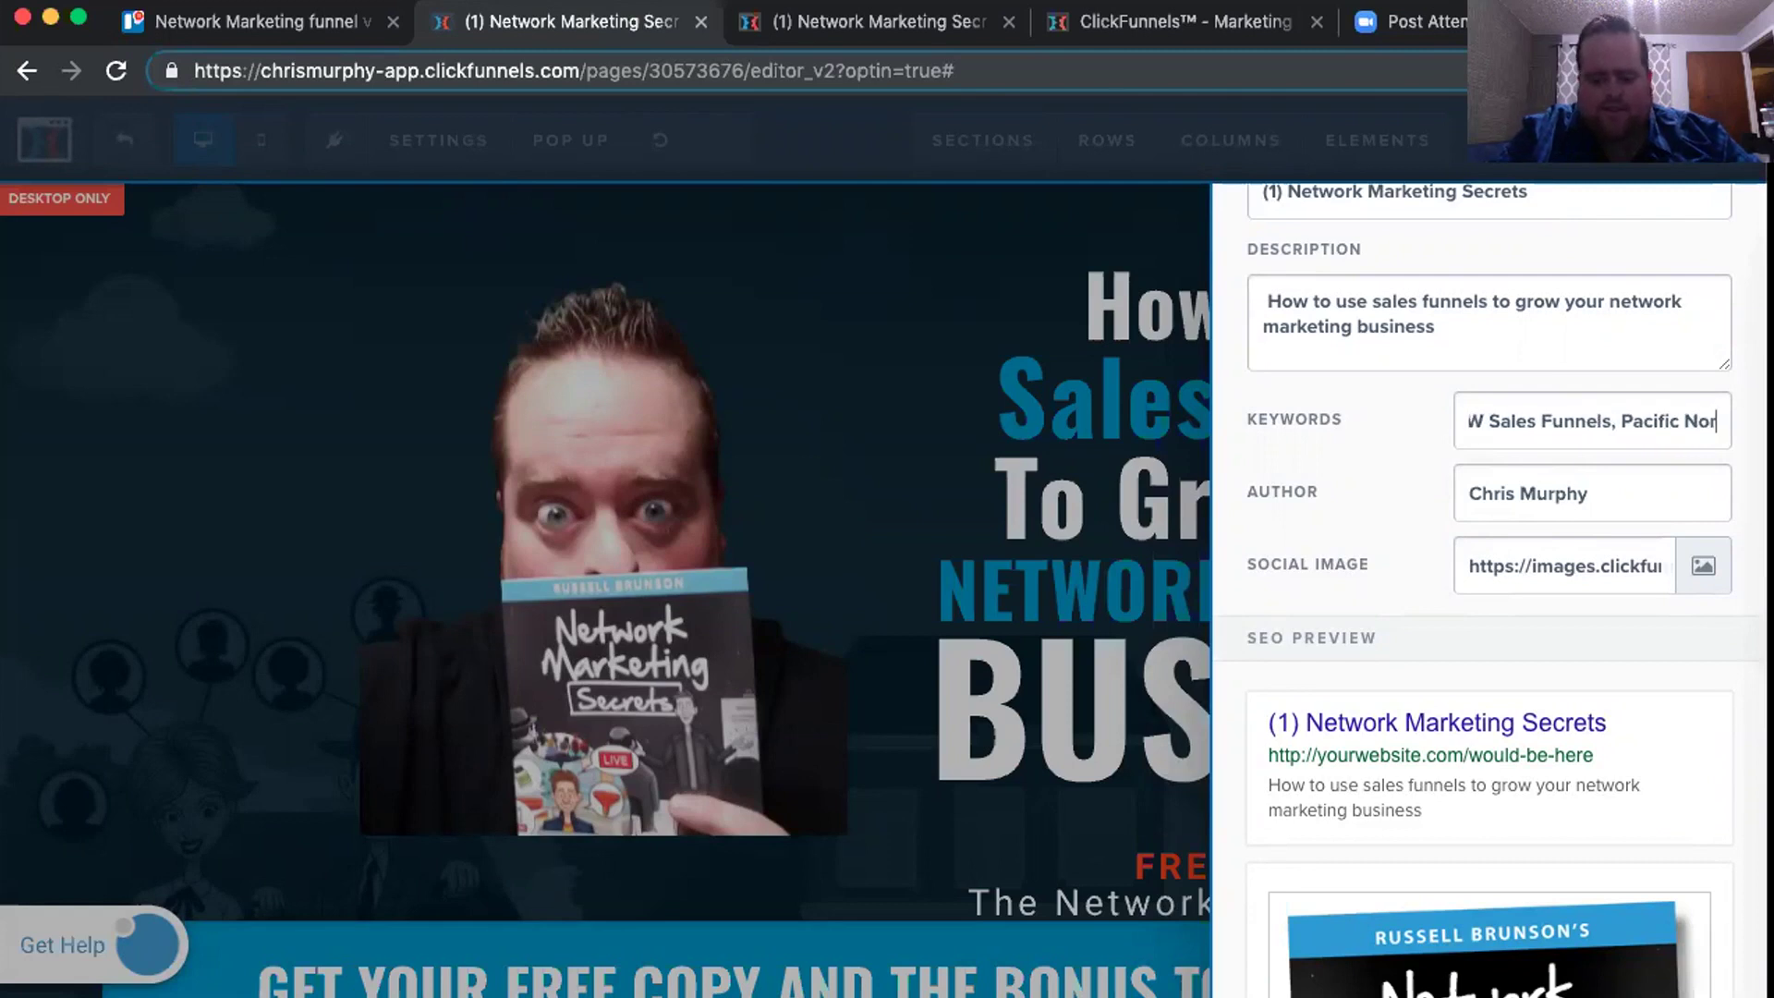
text(thwest)
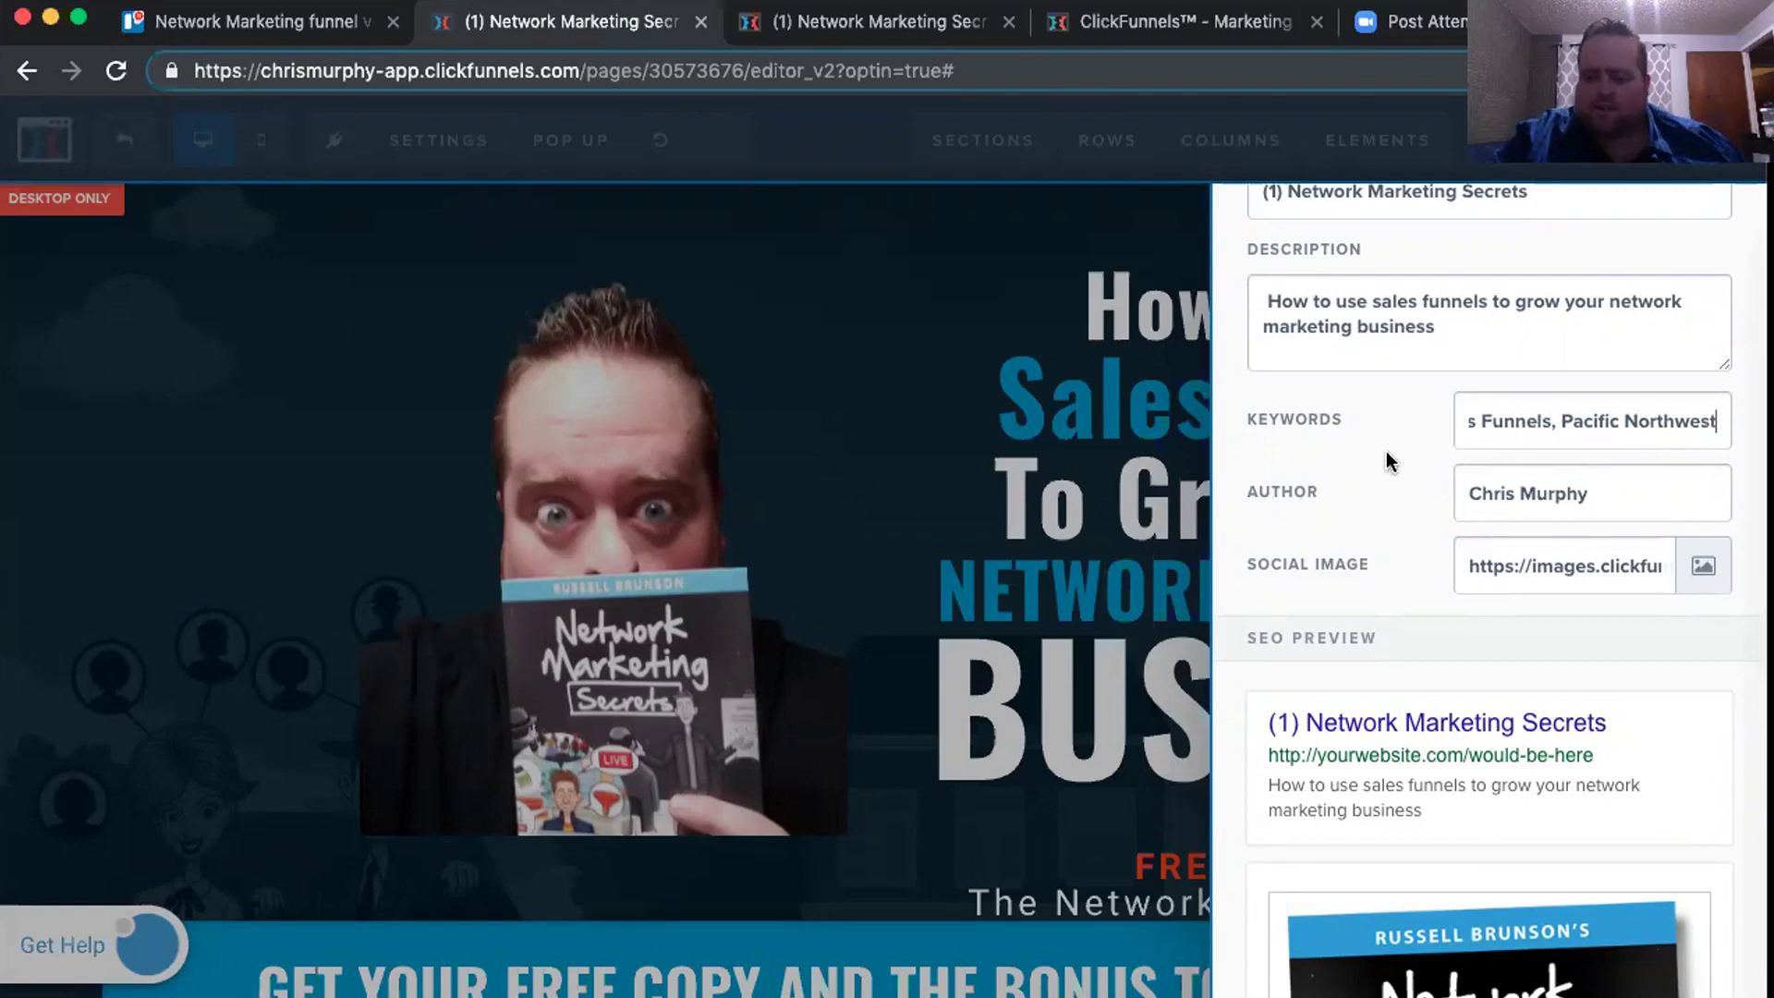
scroll(1405, 440, down, 8)
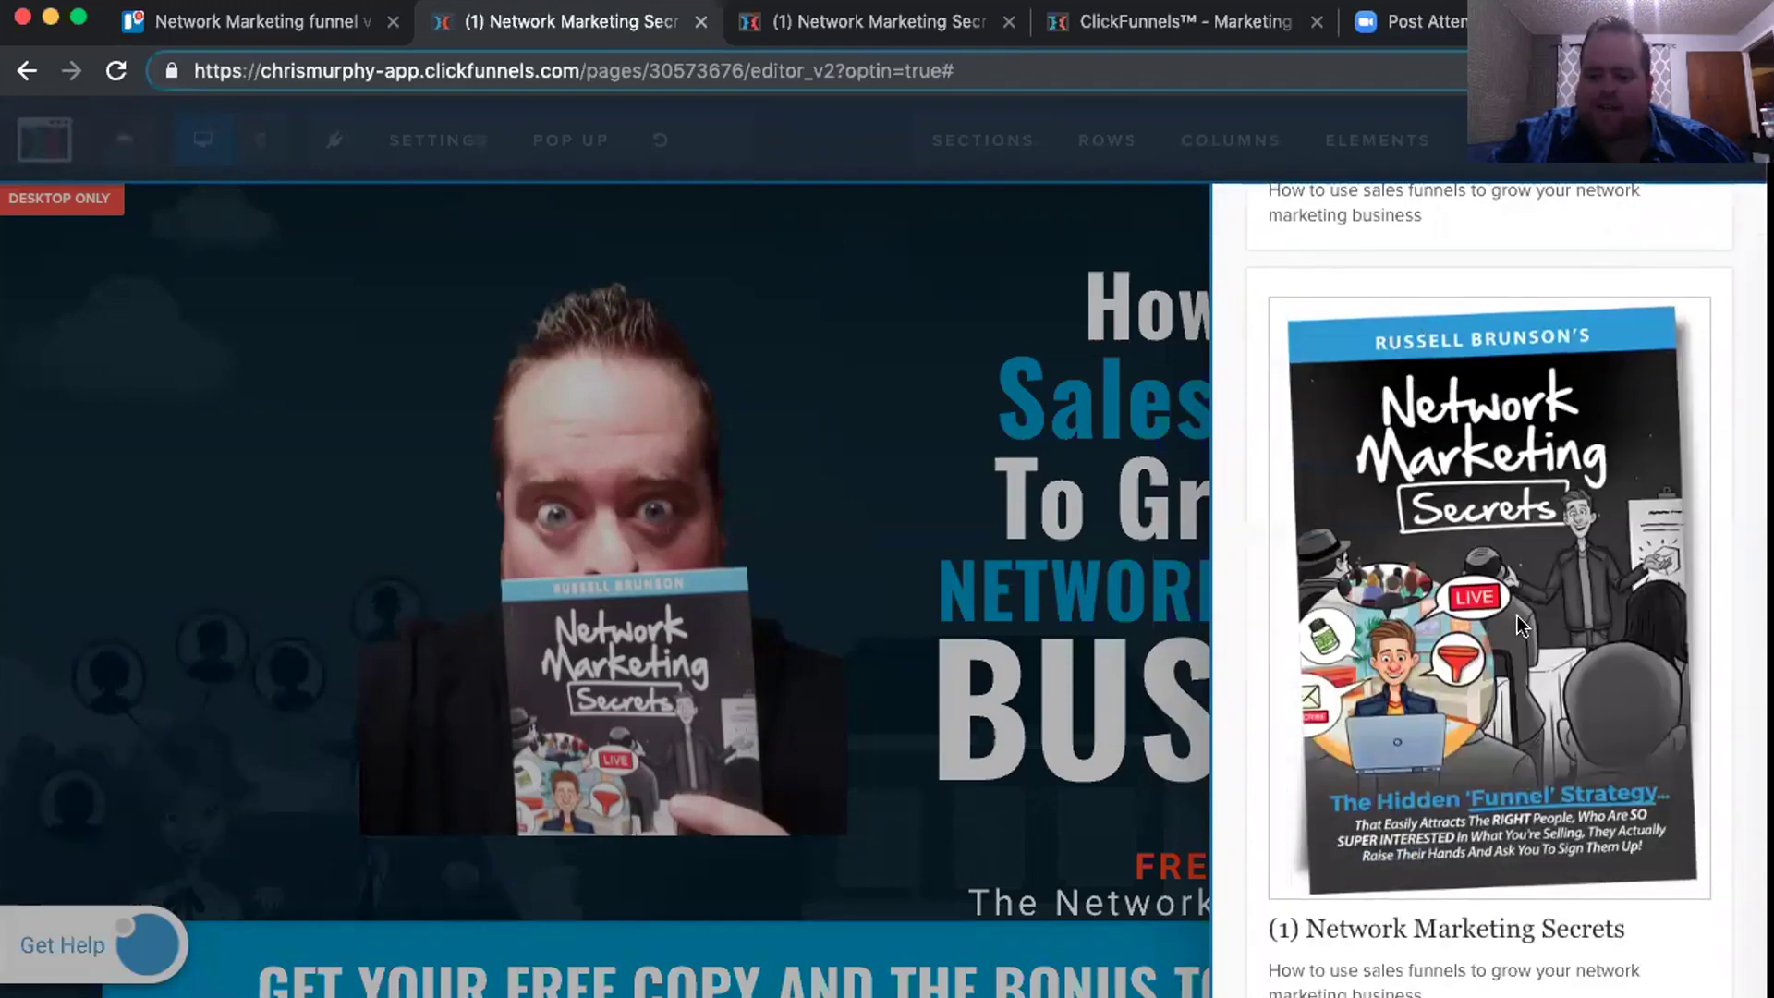
scroll(1517, 615, down, 1)
scroll(1517, 615, down, 1)
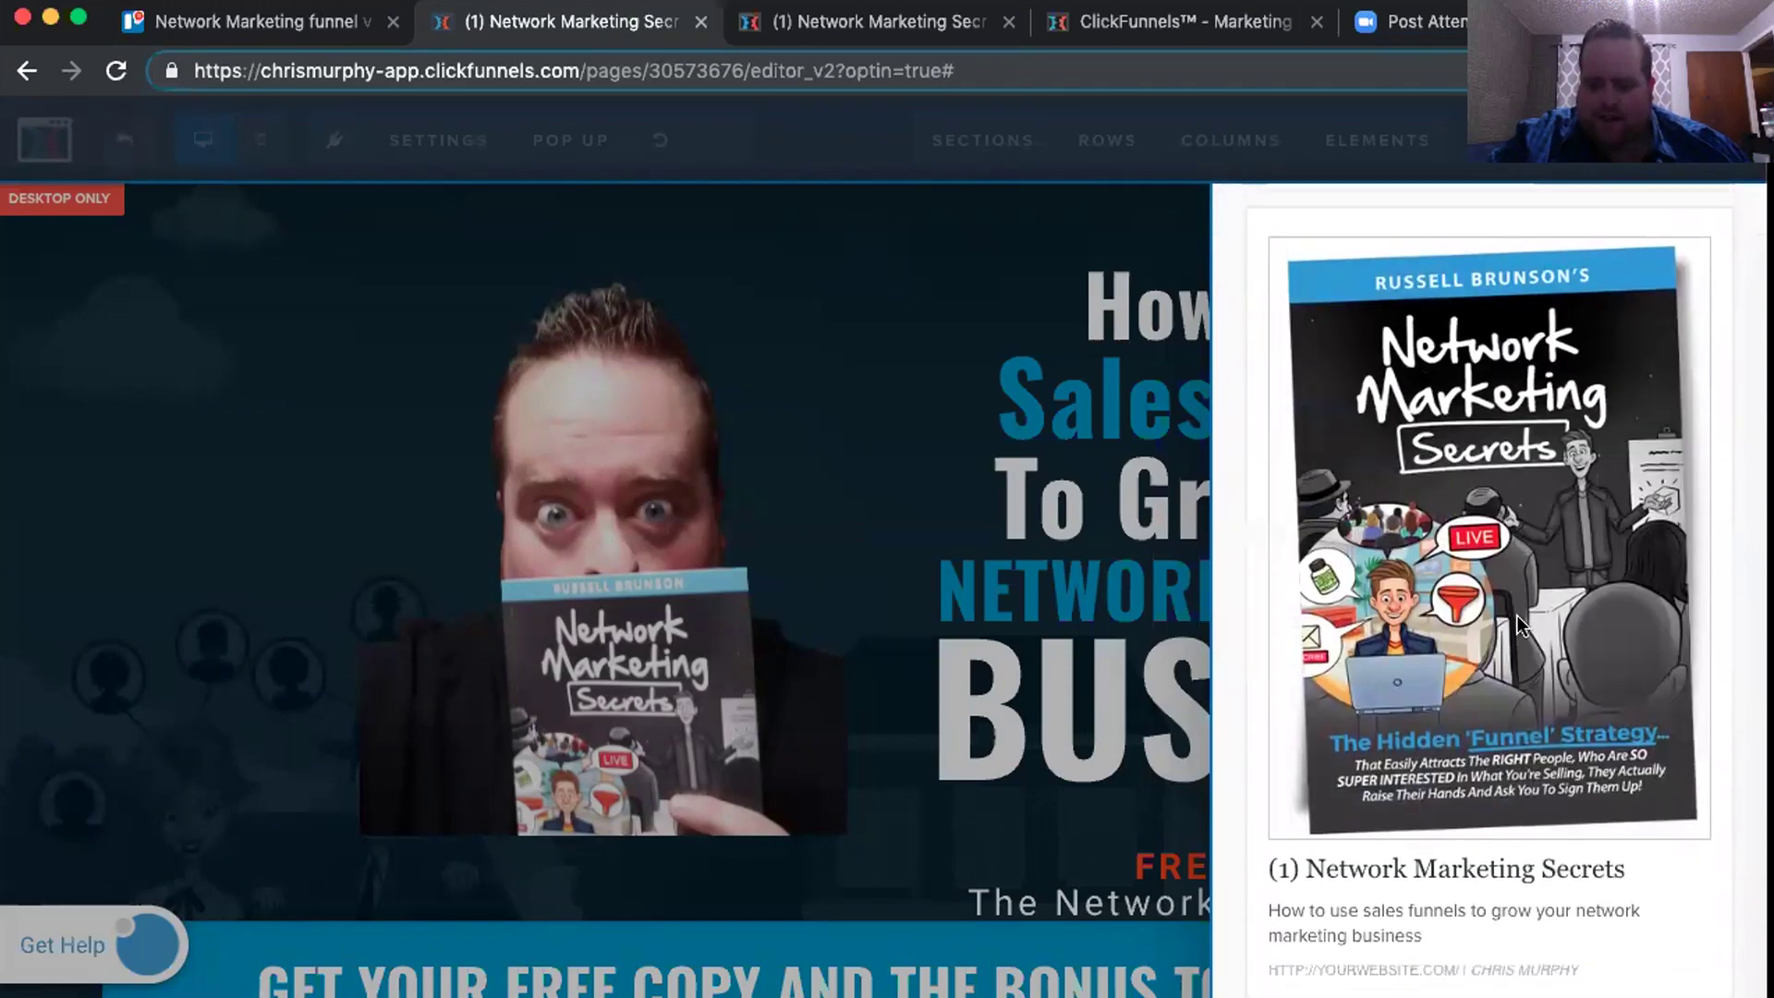
scroll(1516, 615, up, 10)
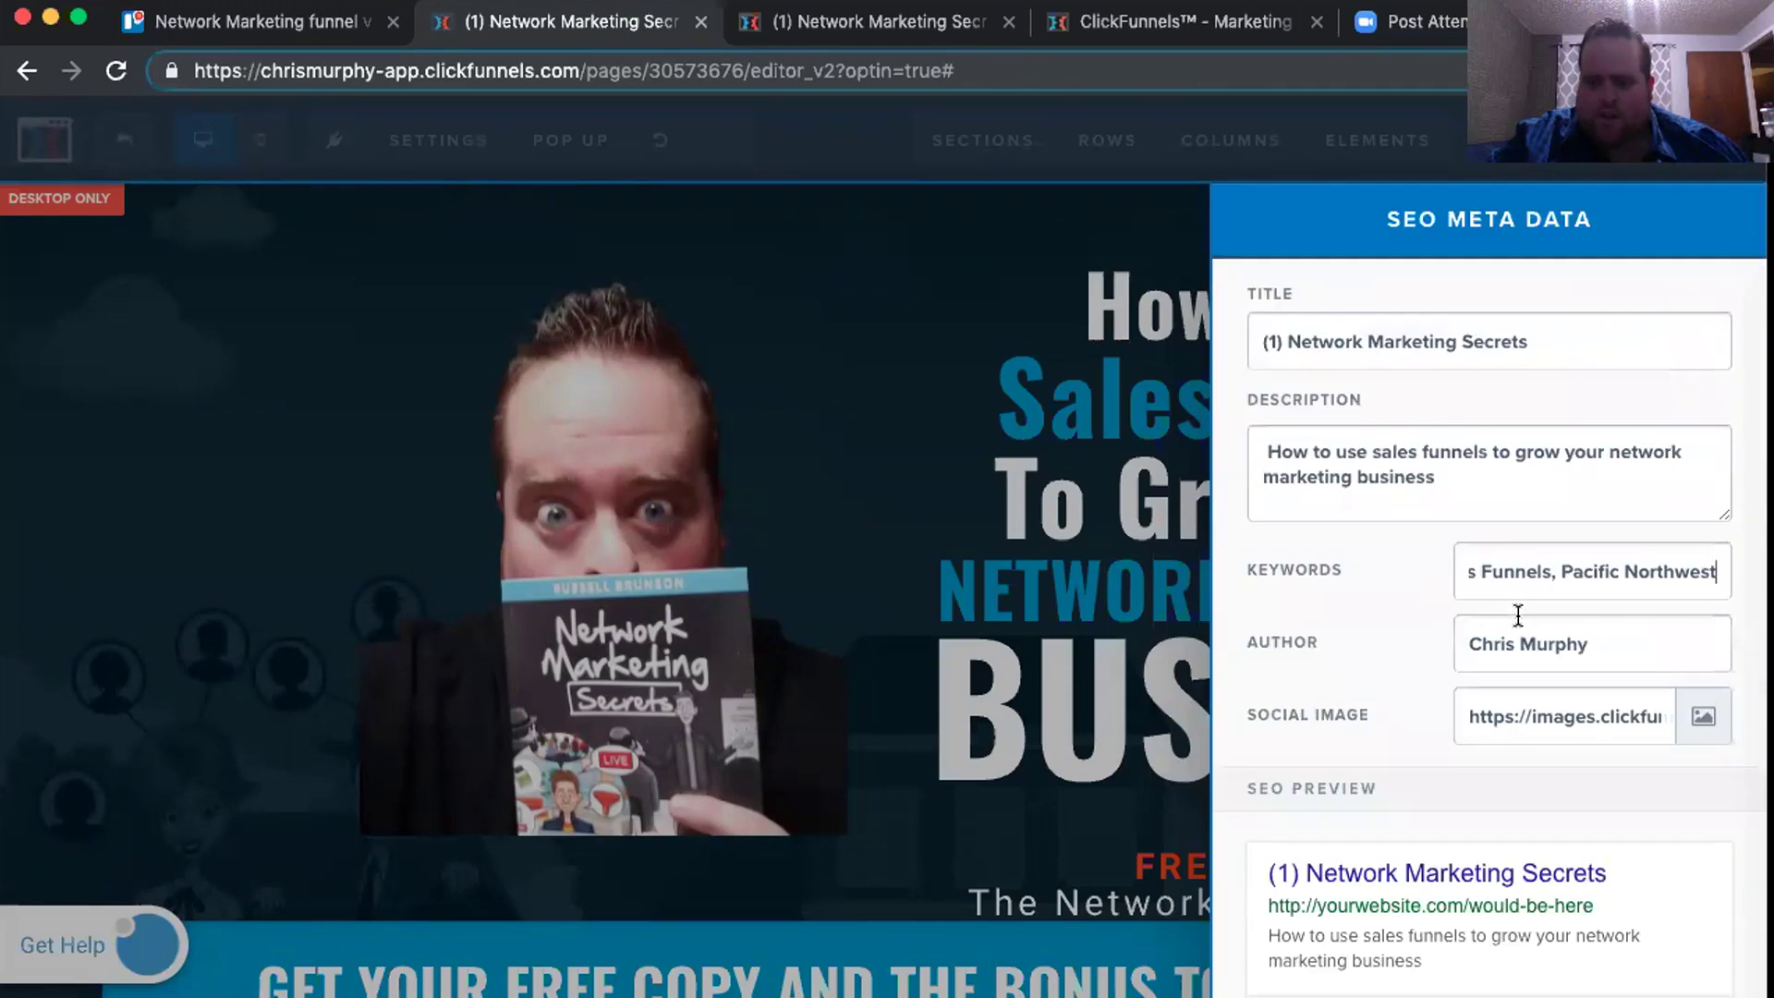
click(1442, 478)
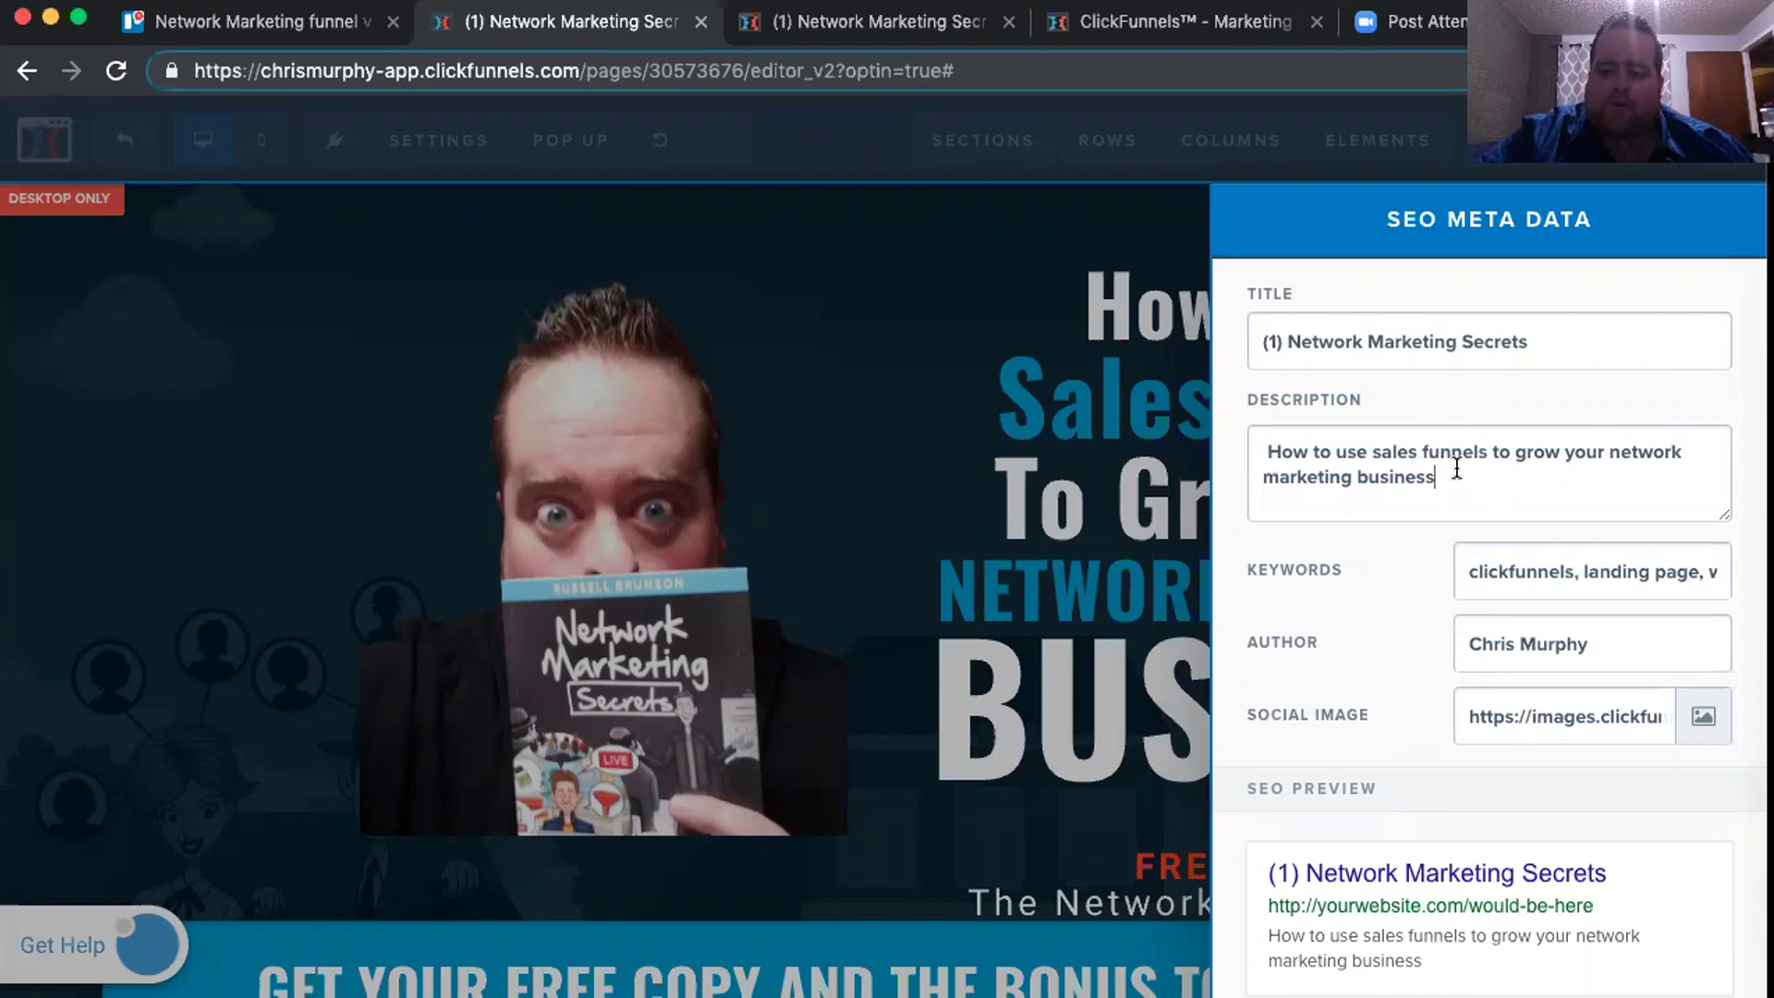
click(981, 464)
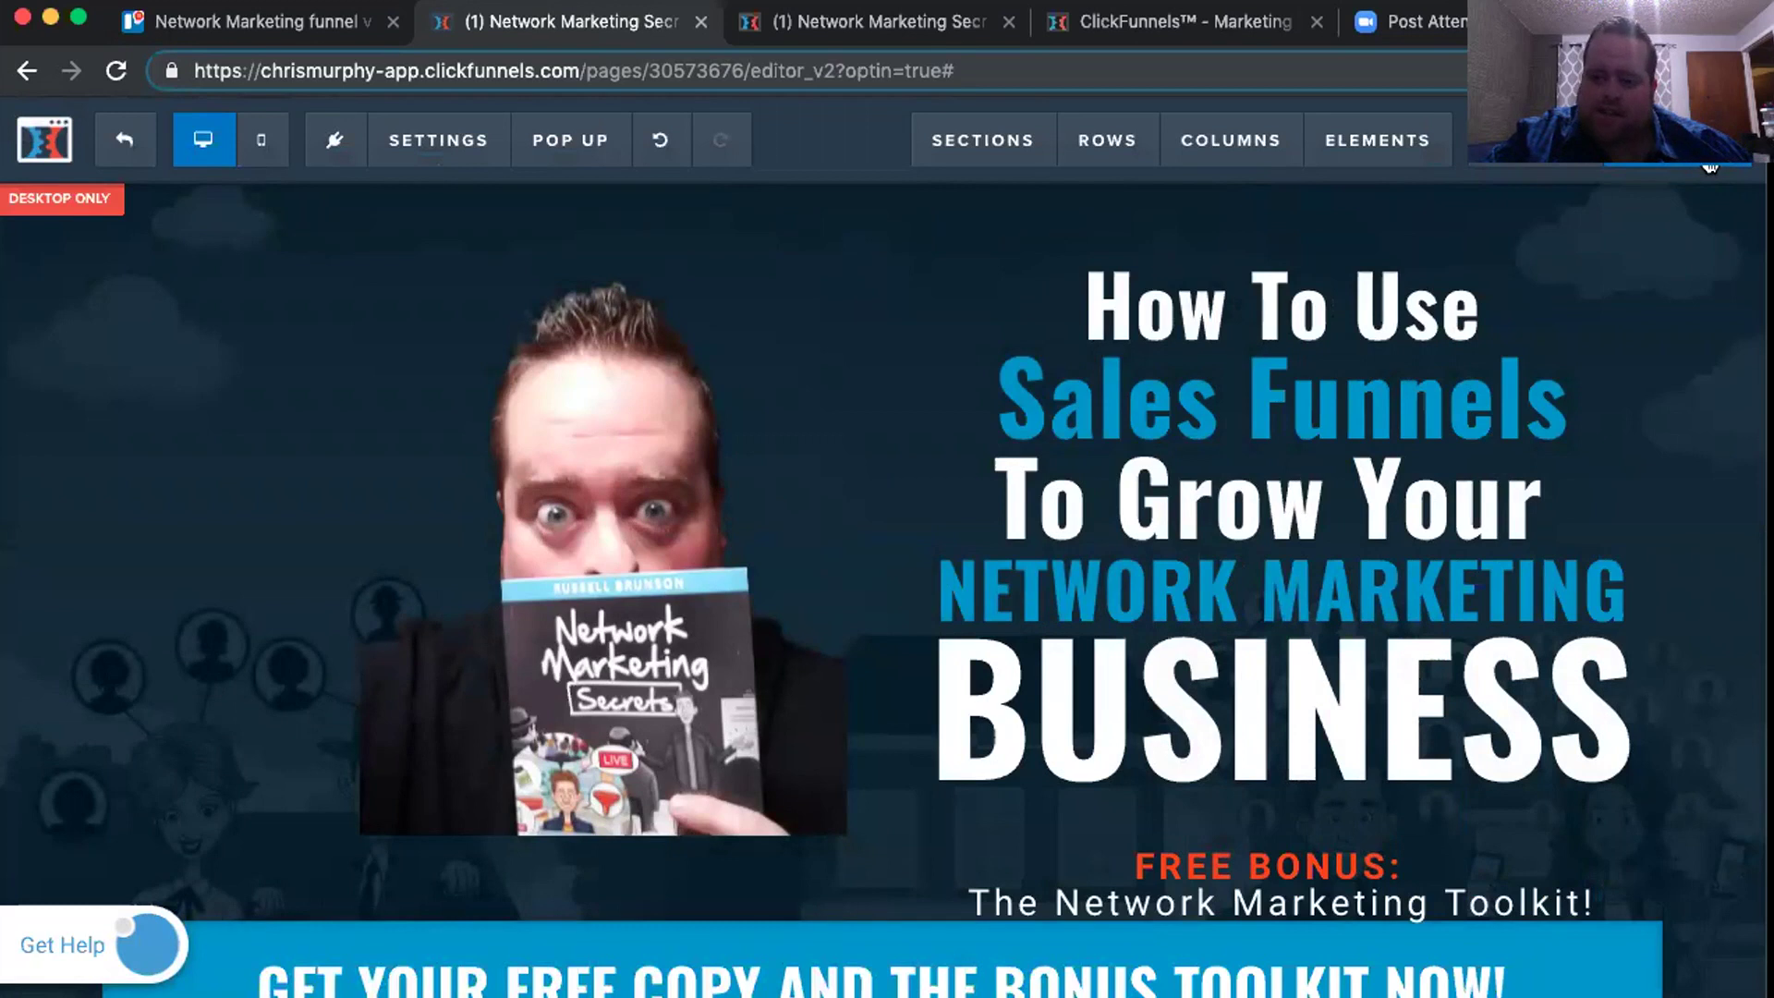
Step: Preview the squeeze page in a new tab, review the new footer, and return to the editor
mouse_move(1673, 250)
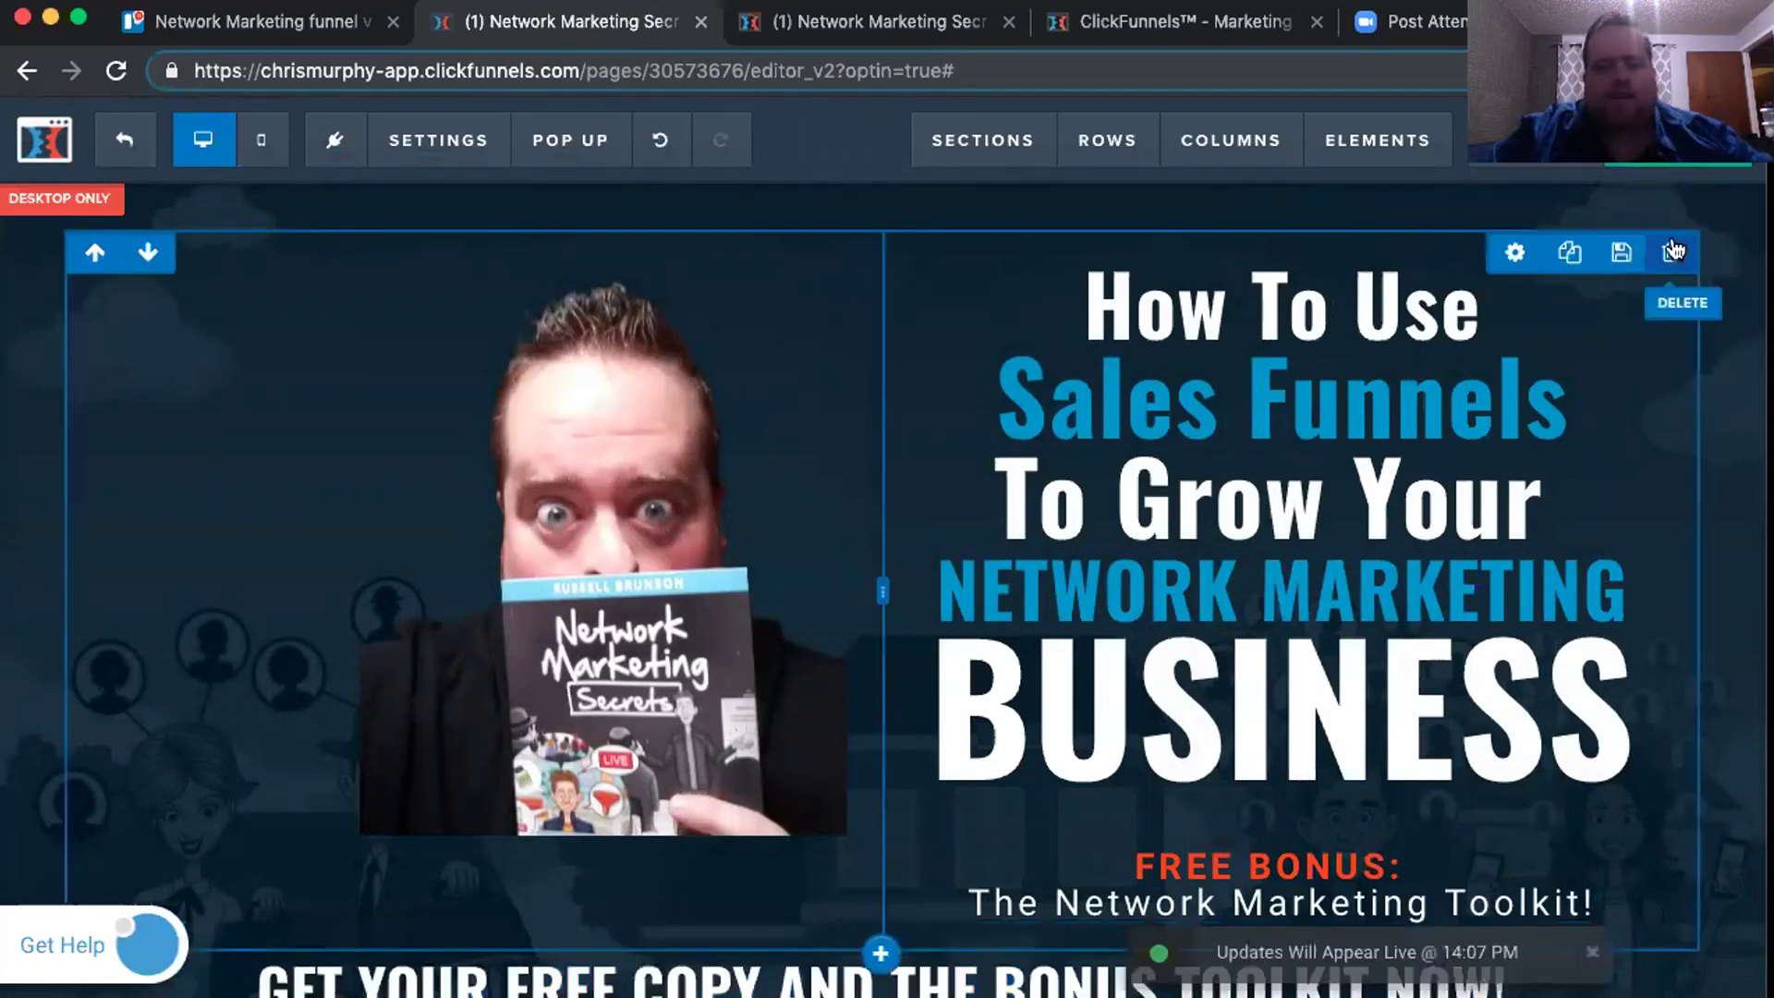
click(1572, 169)
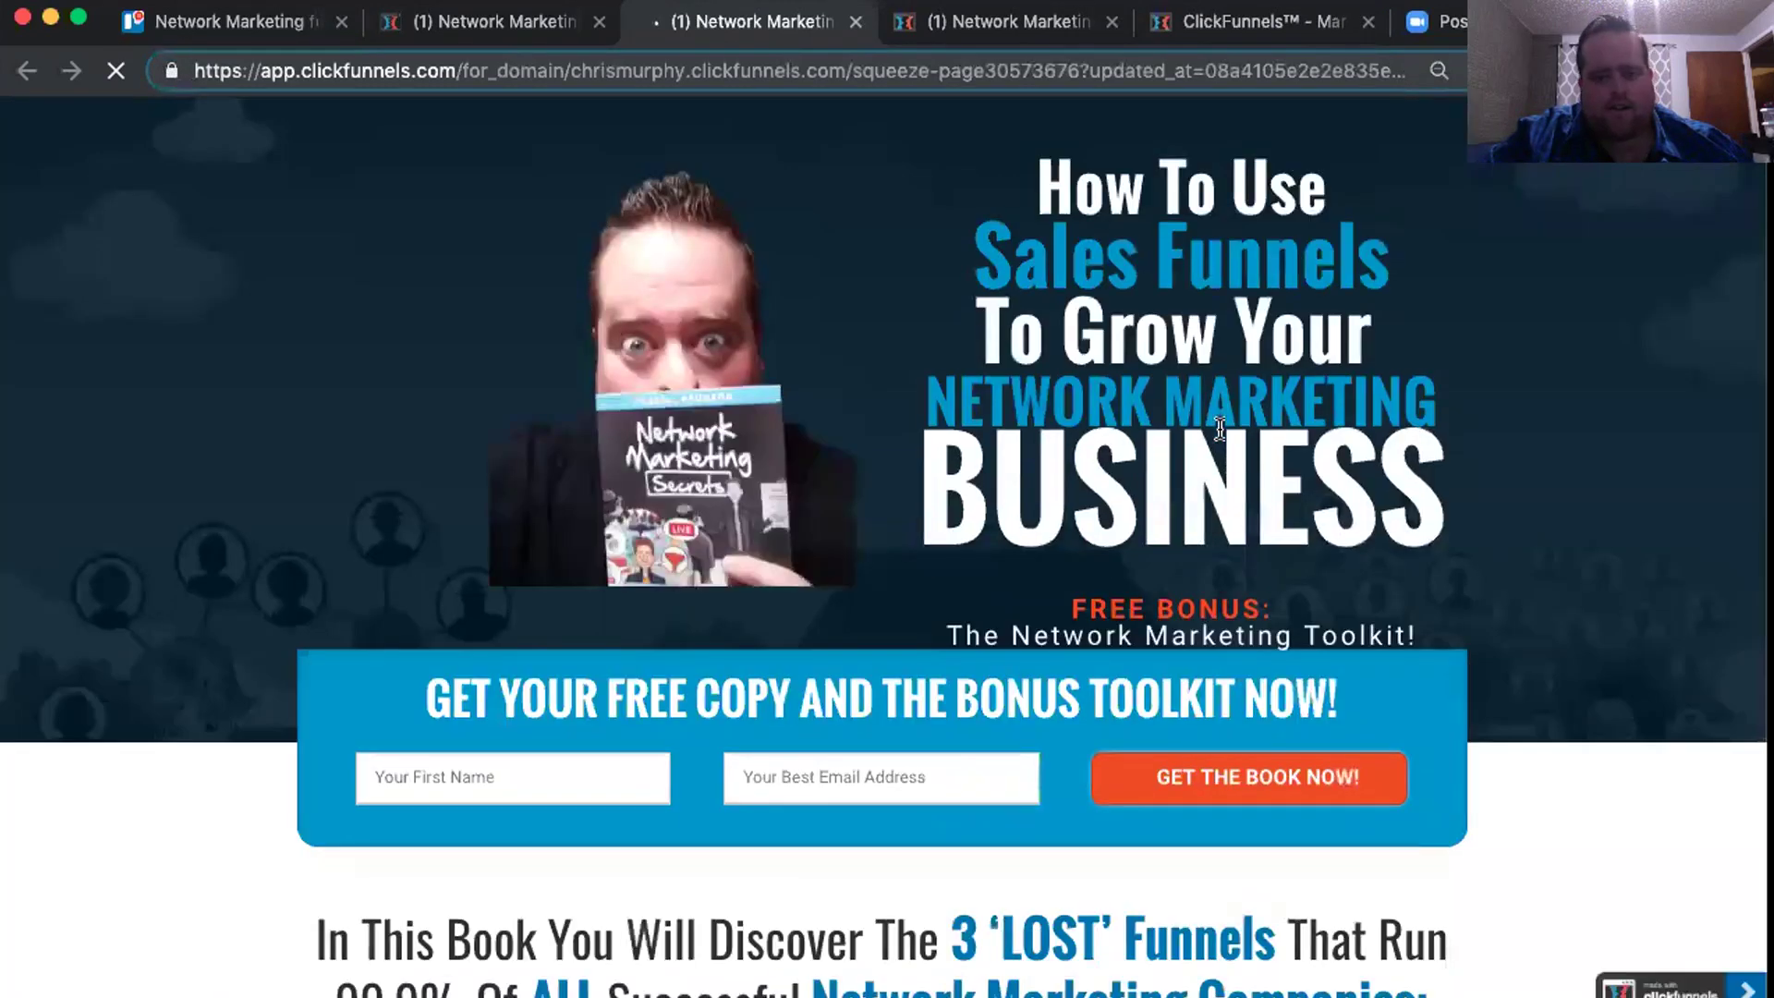
scroll(1220, 428, down, 3)
scroll(1220, 427, down, 15)
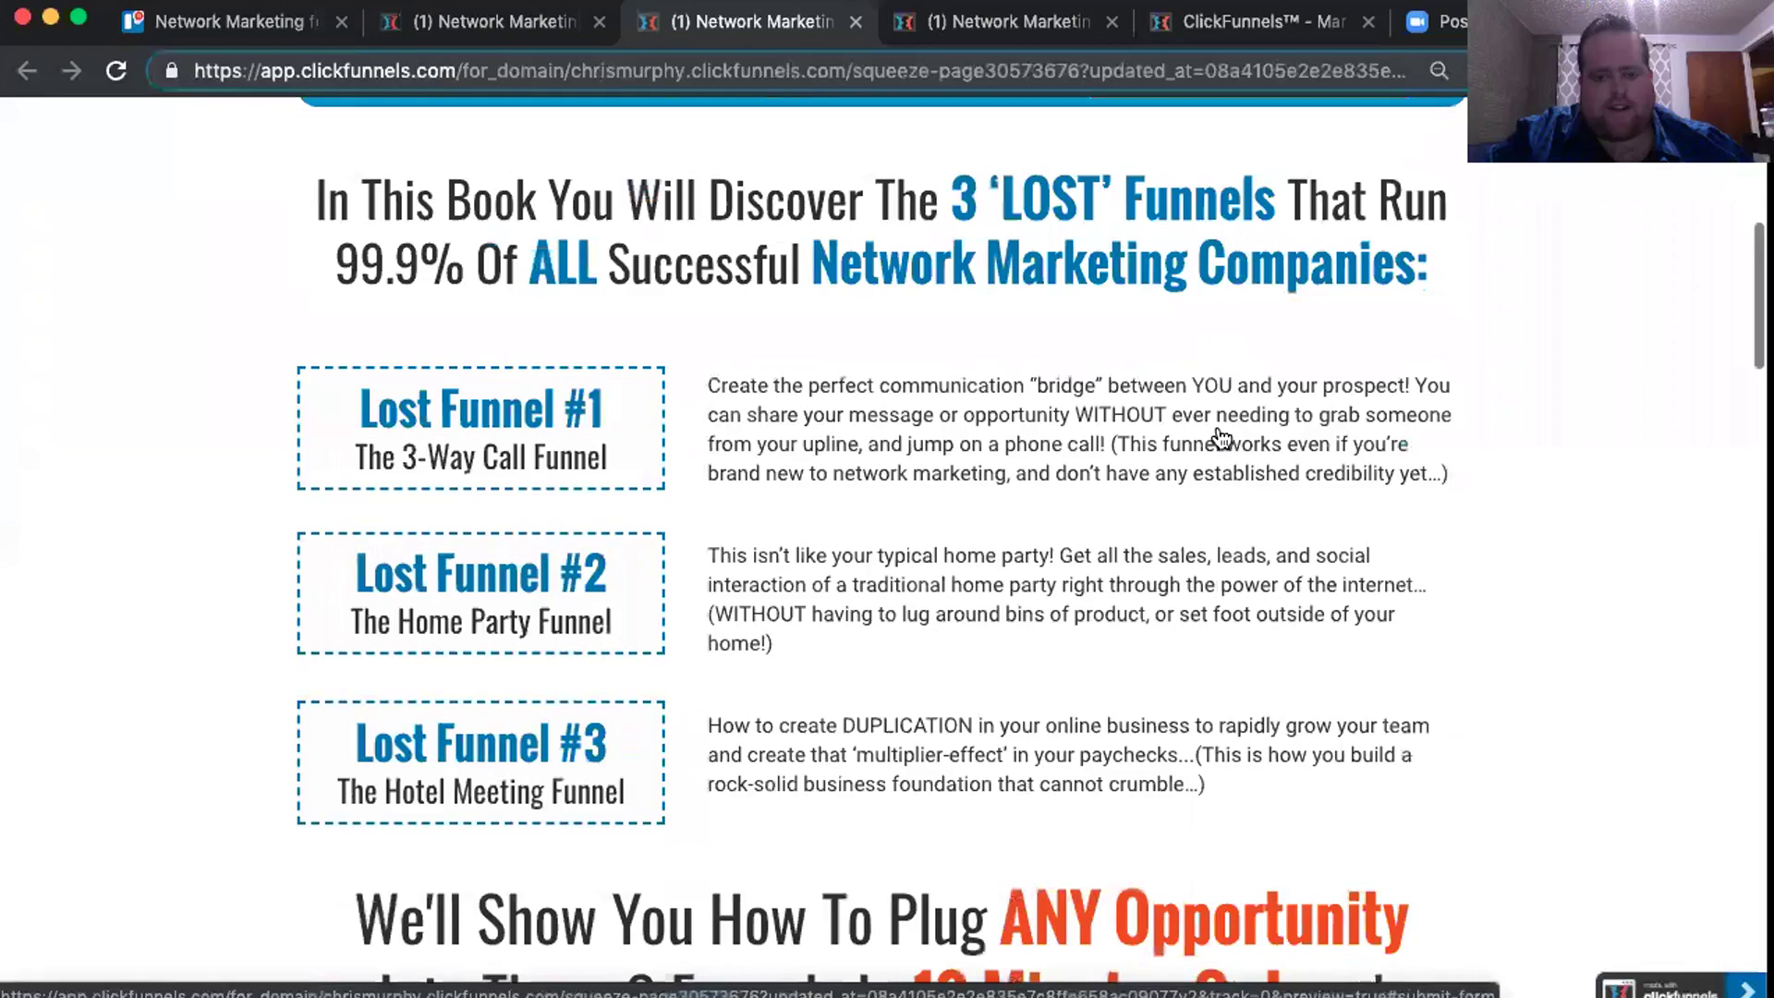
scroll(1219, 428, down, 20)
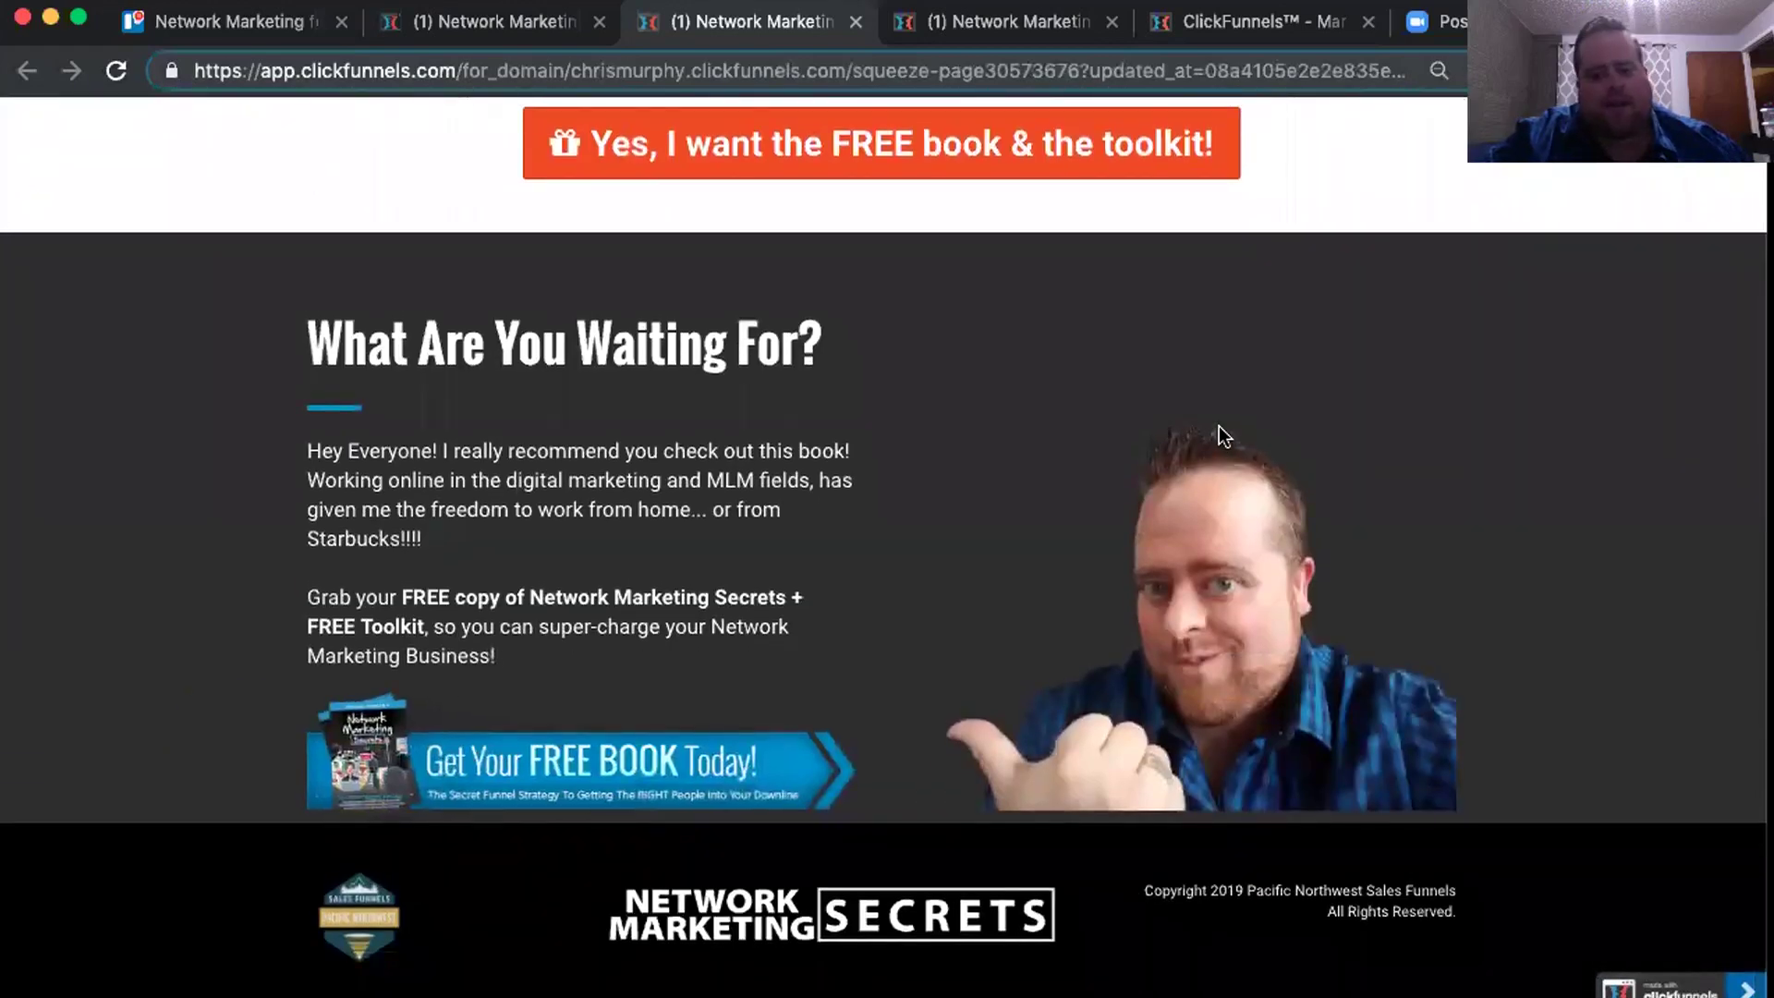
scroll(1220, 431, up, 15)
scroll(1218, 425, up, 10)
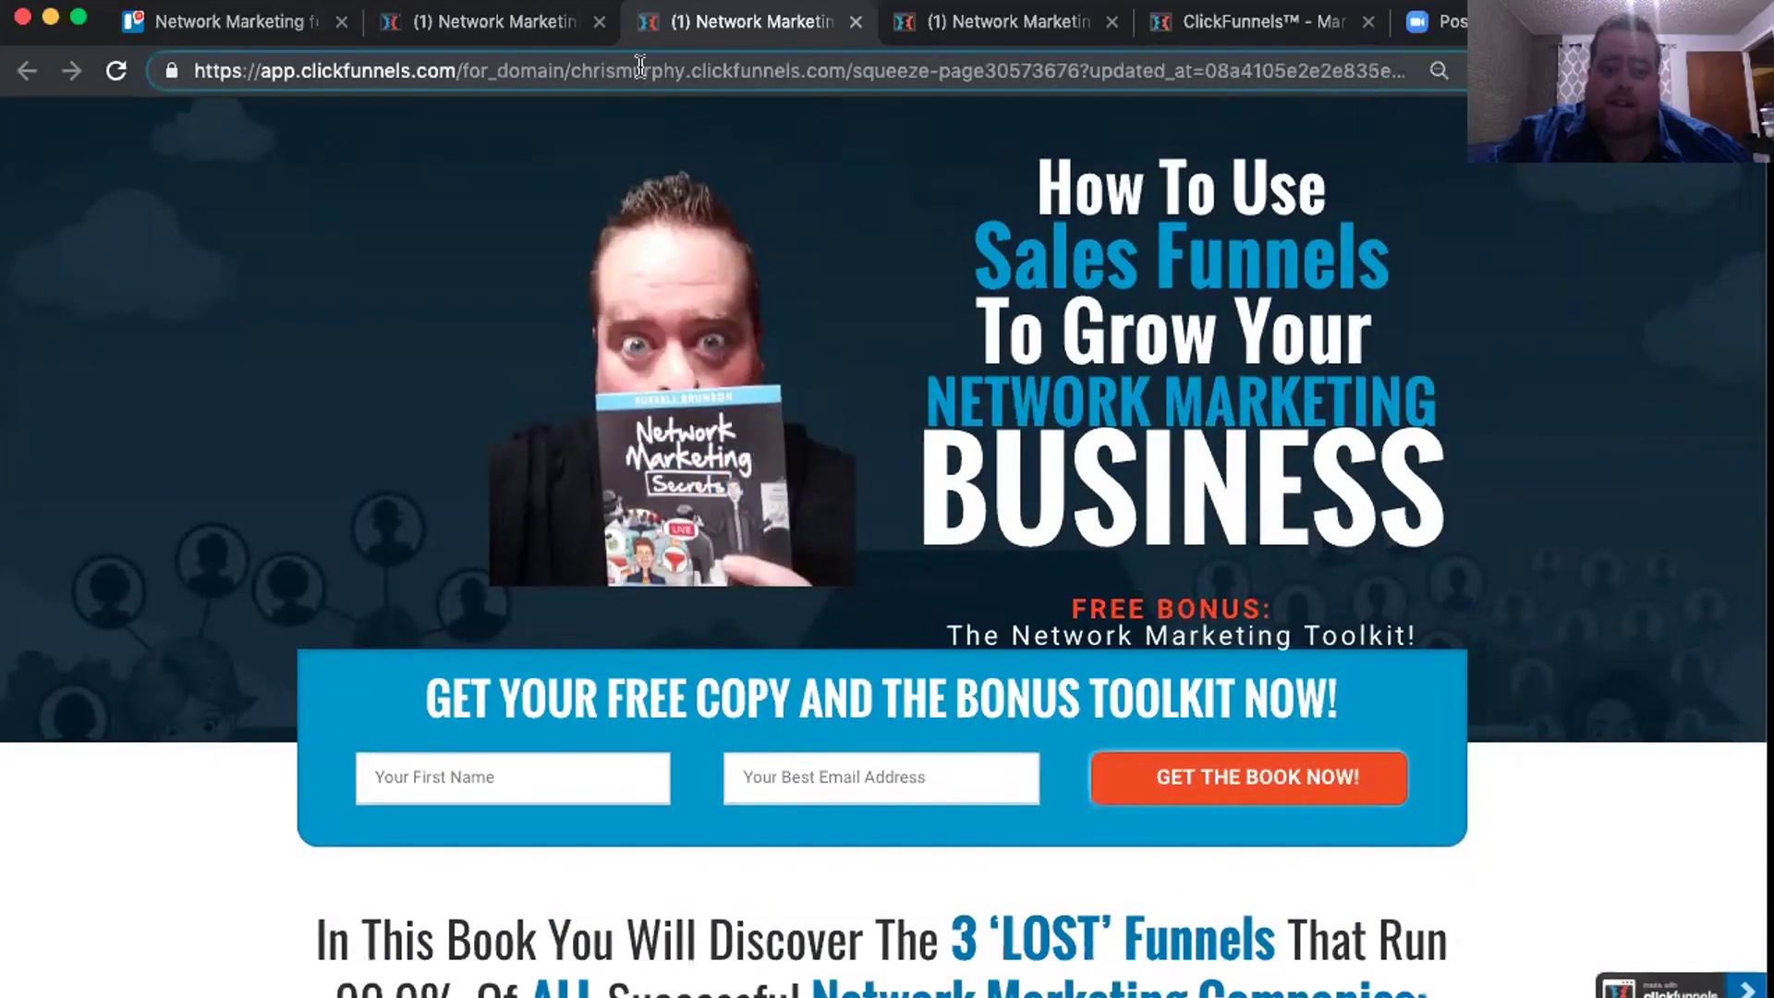
click(552, 28)
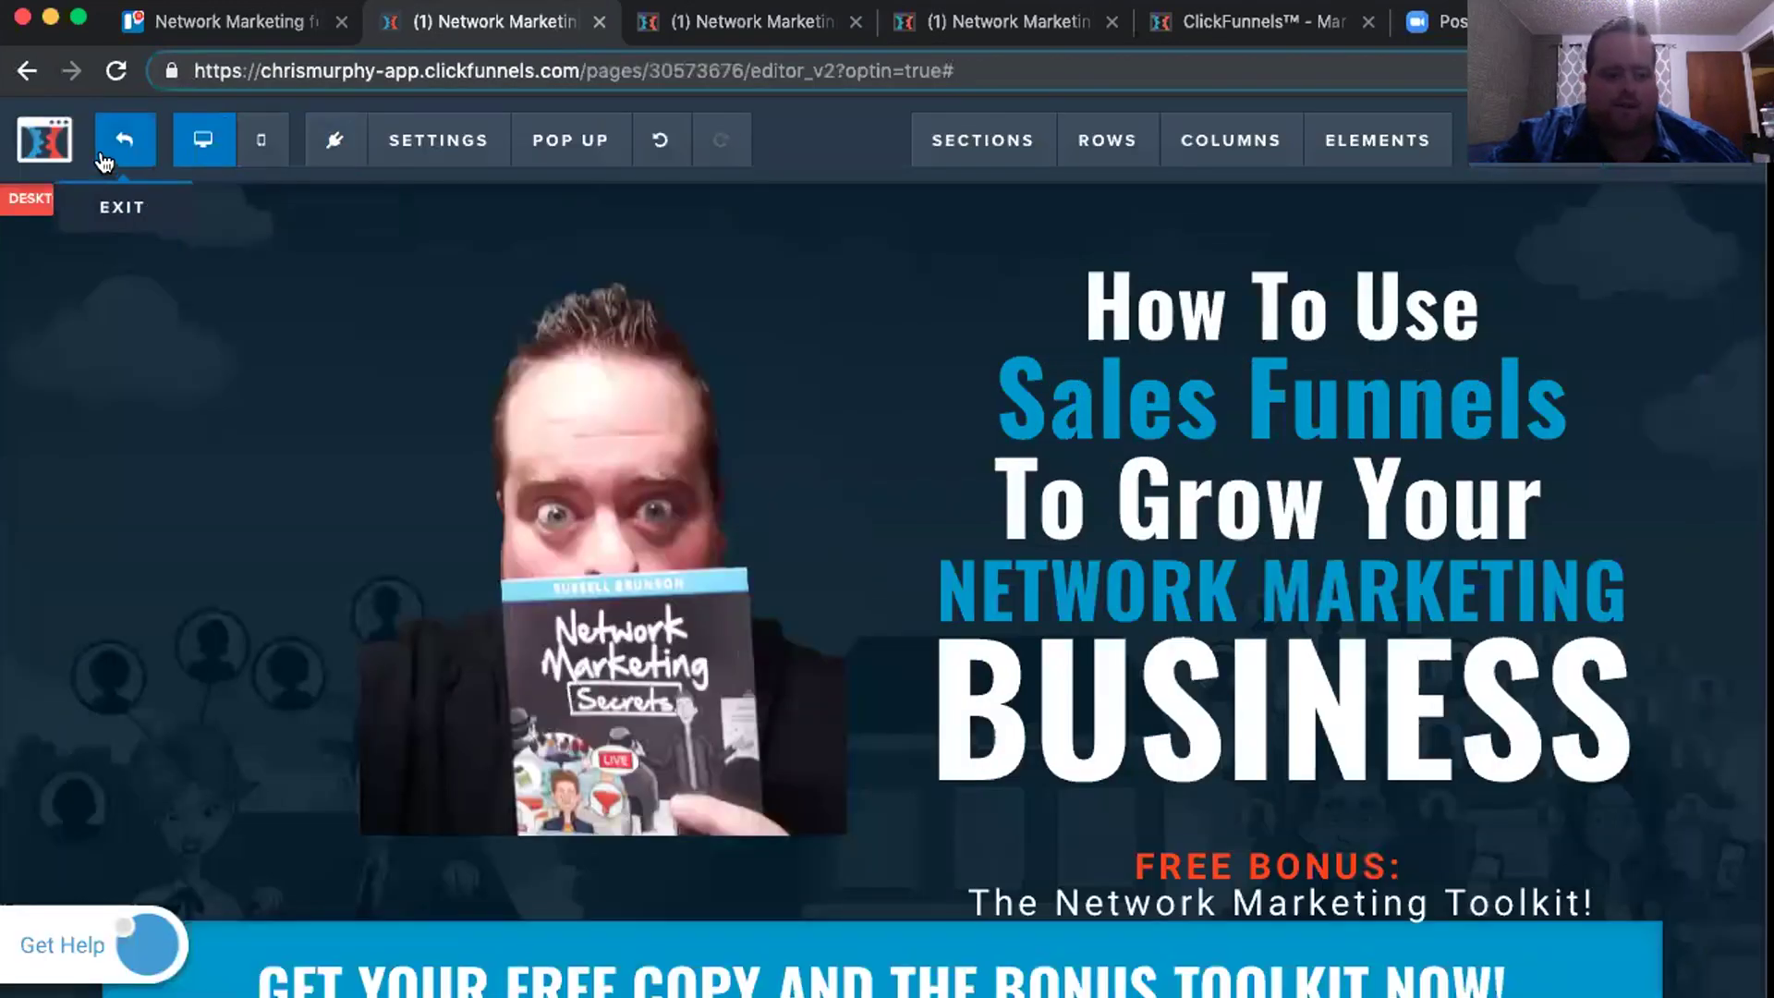
Step: Exit to the Squeeze Page step overview and open ClickFunnels home in a new tab
click(109, 145)
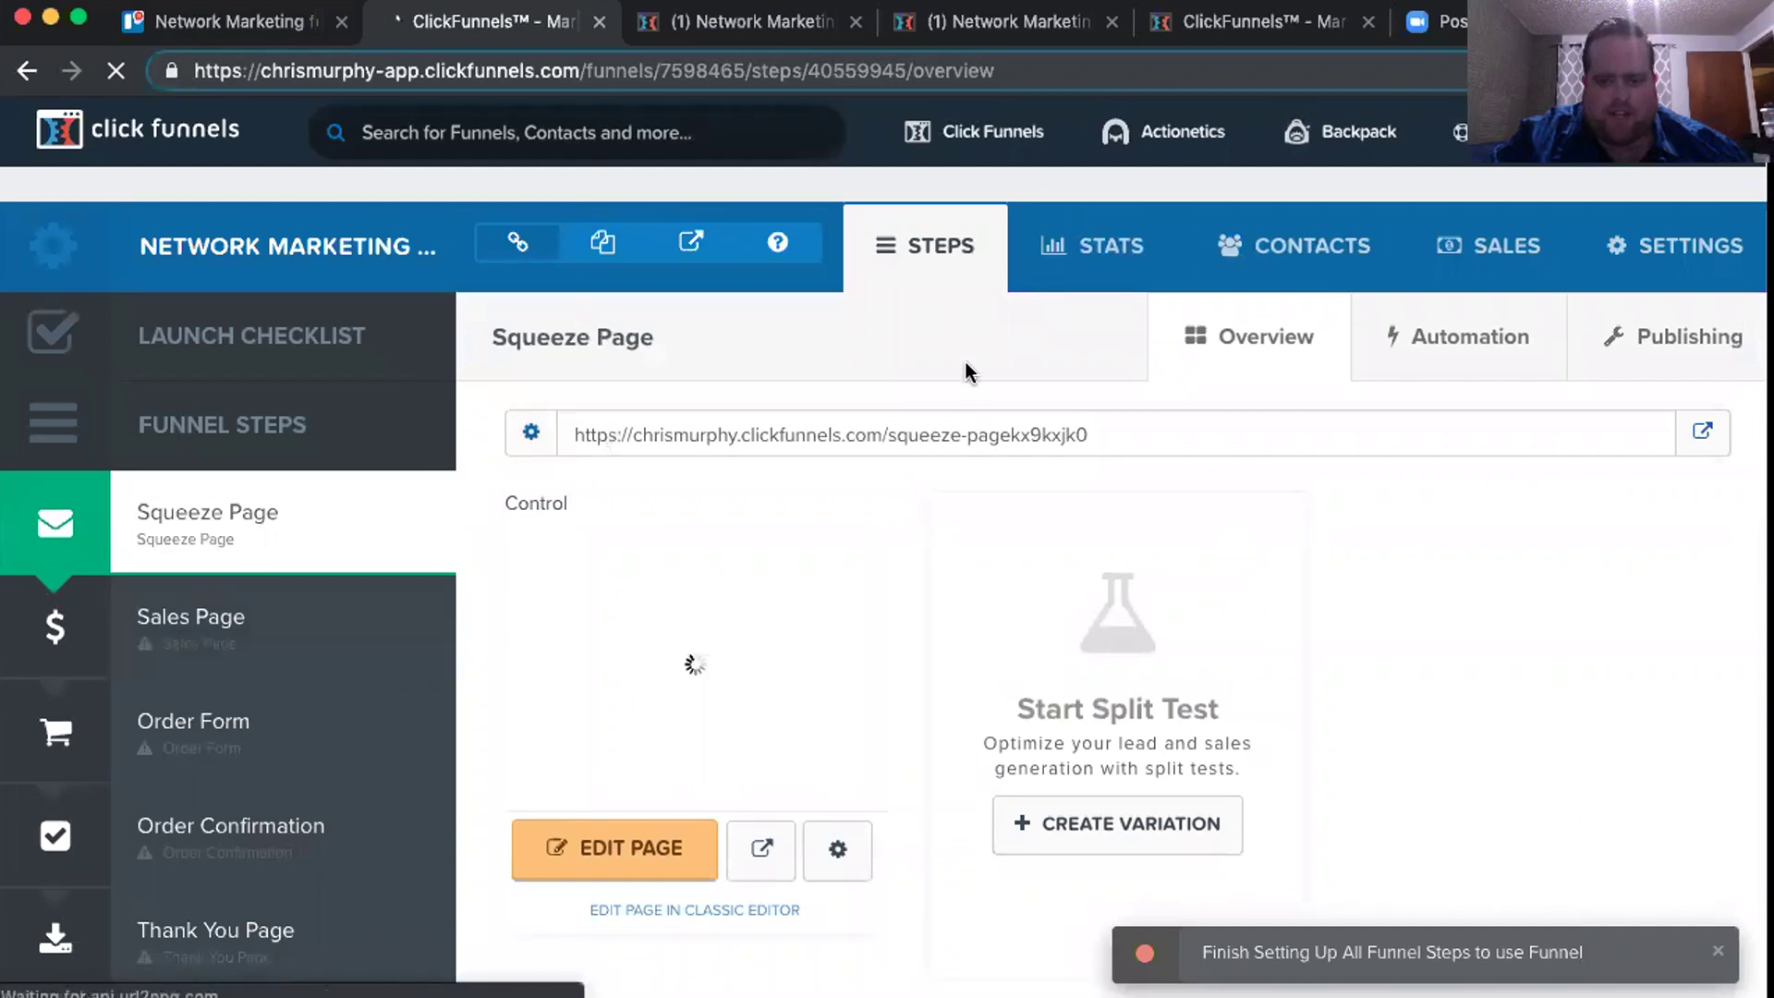
double_click(973, 136)
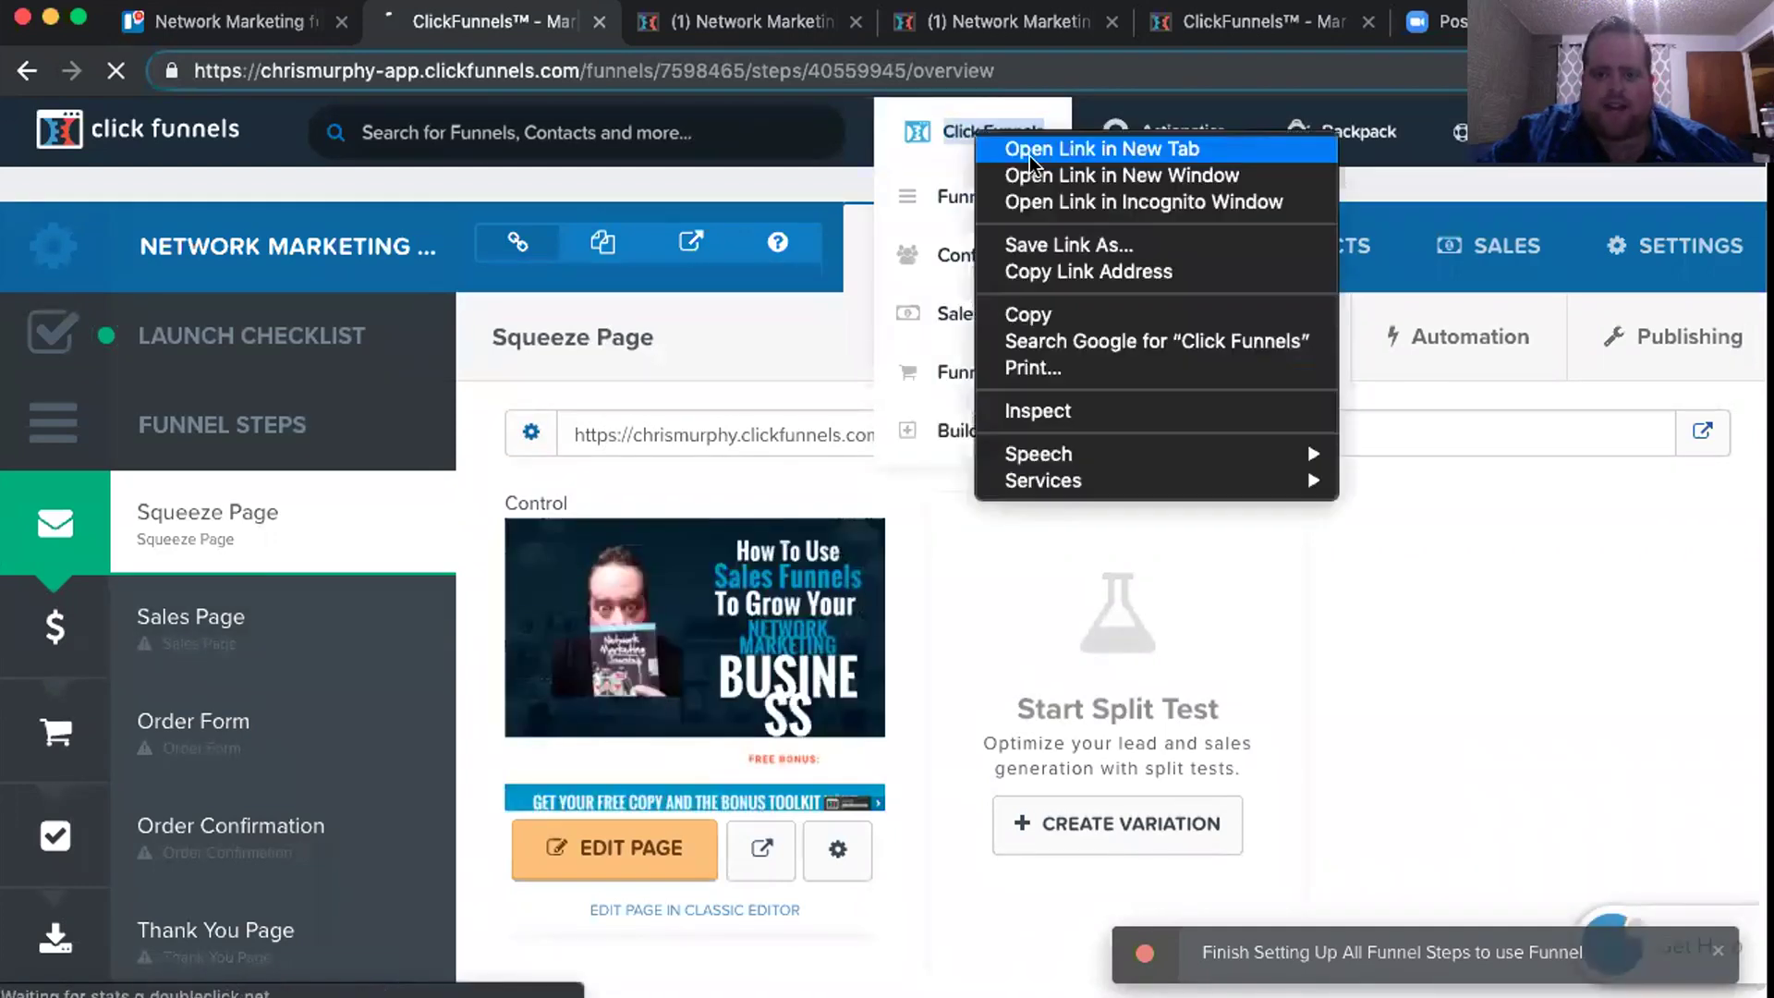
right_click(977, 139)
click(1029, 152)
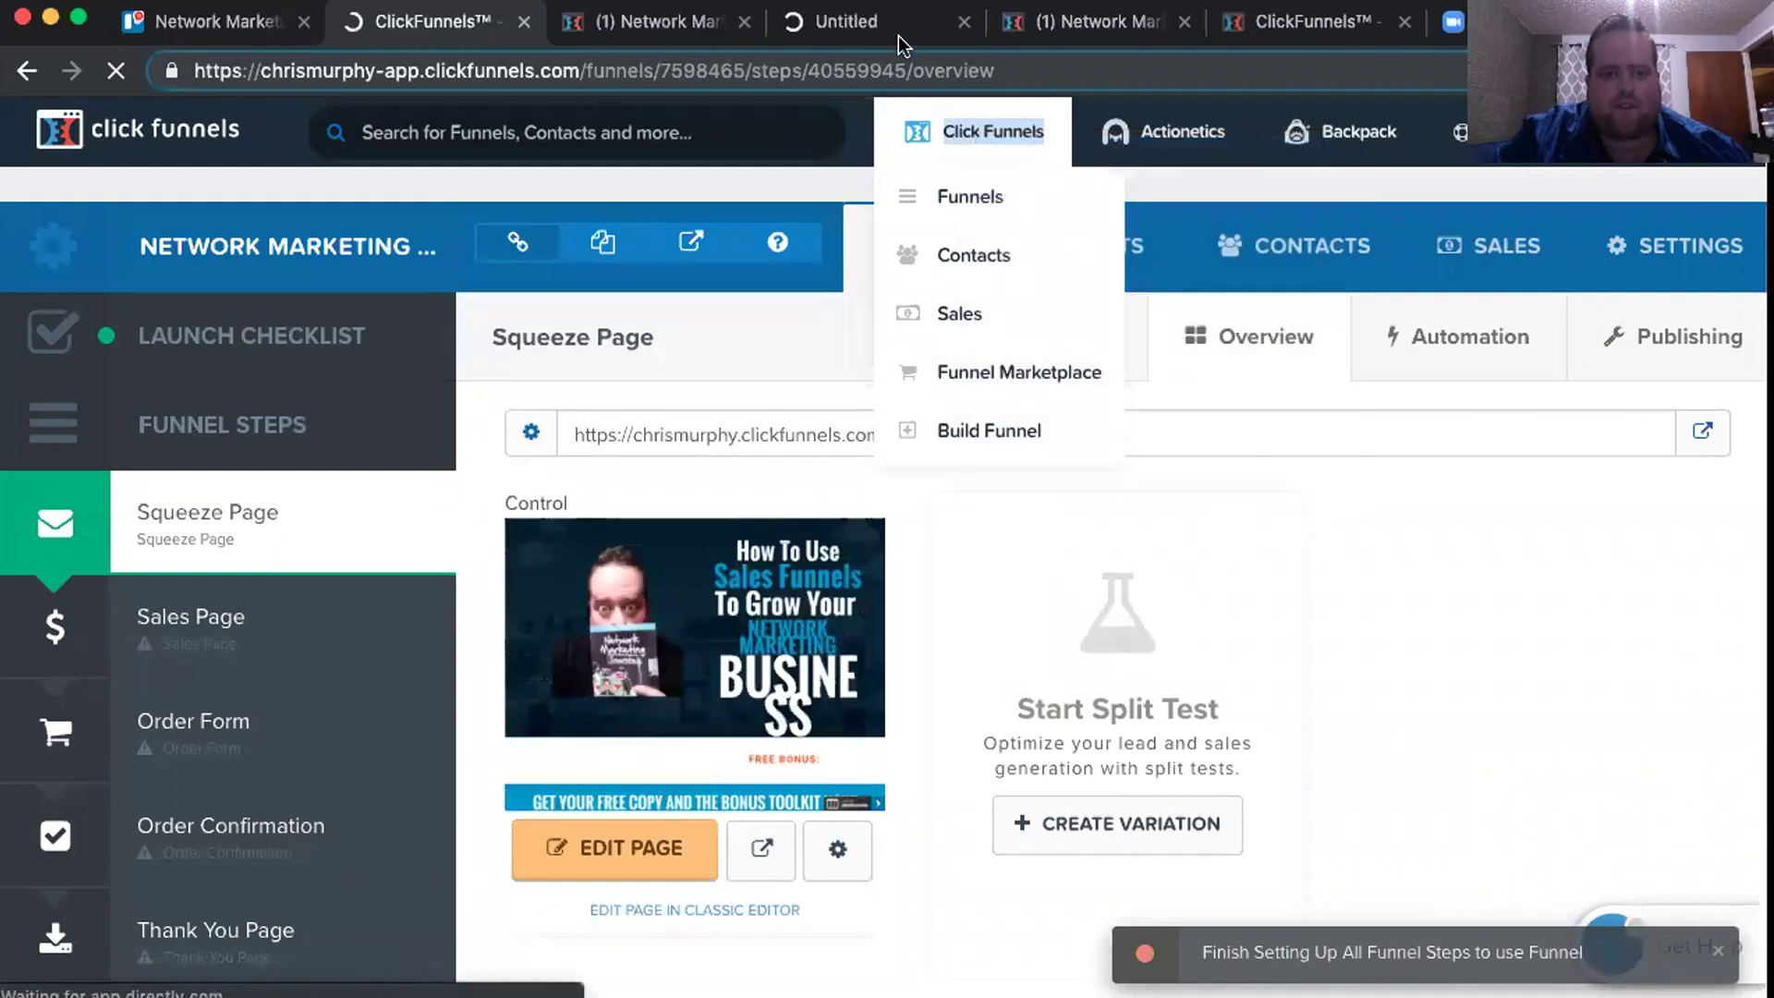
Step: Place the new dashboard tab beside the funnel tab and scroll to the affiliate link section
click(884, 26)
drag(884, 26, 665, 25)
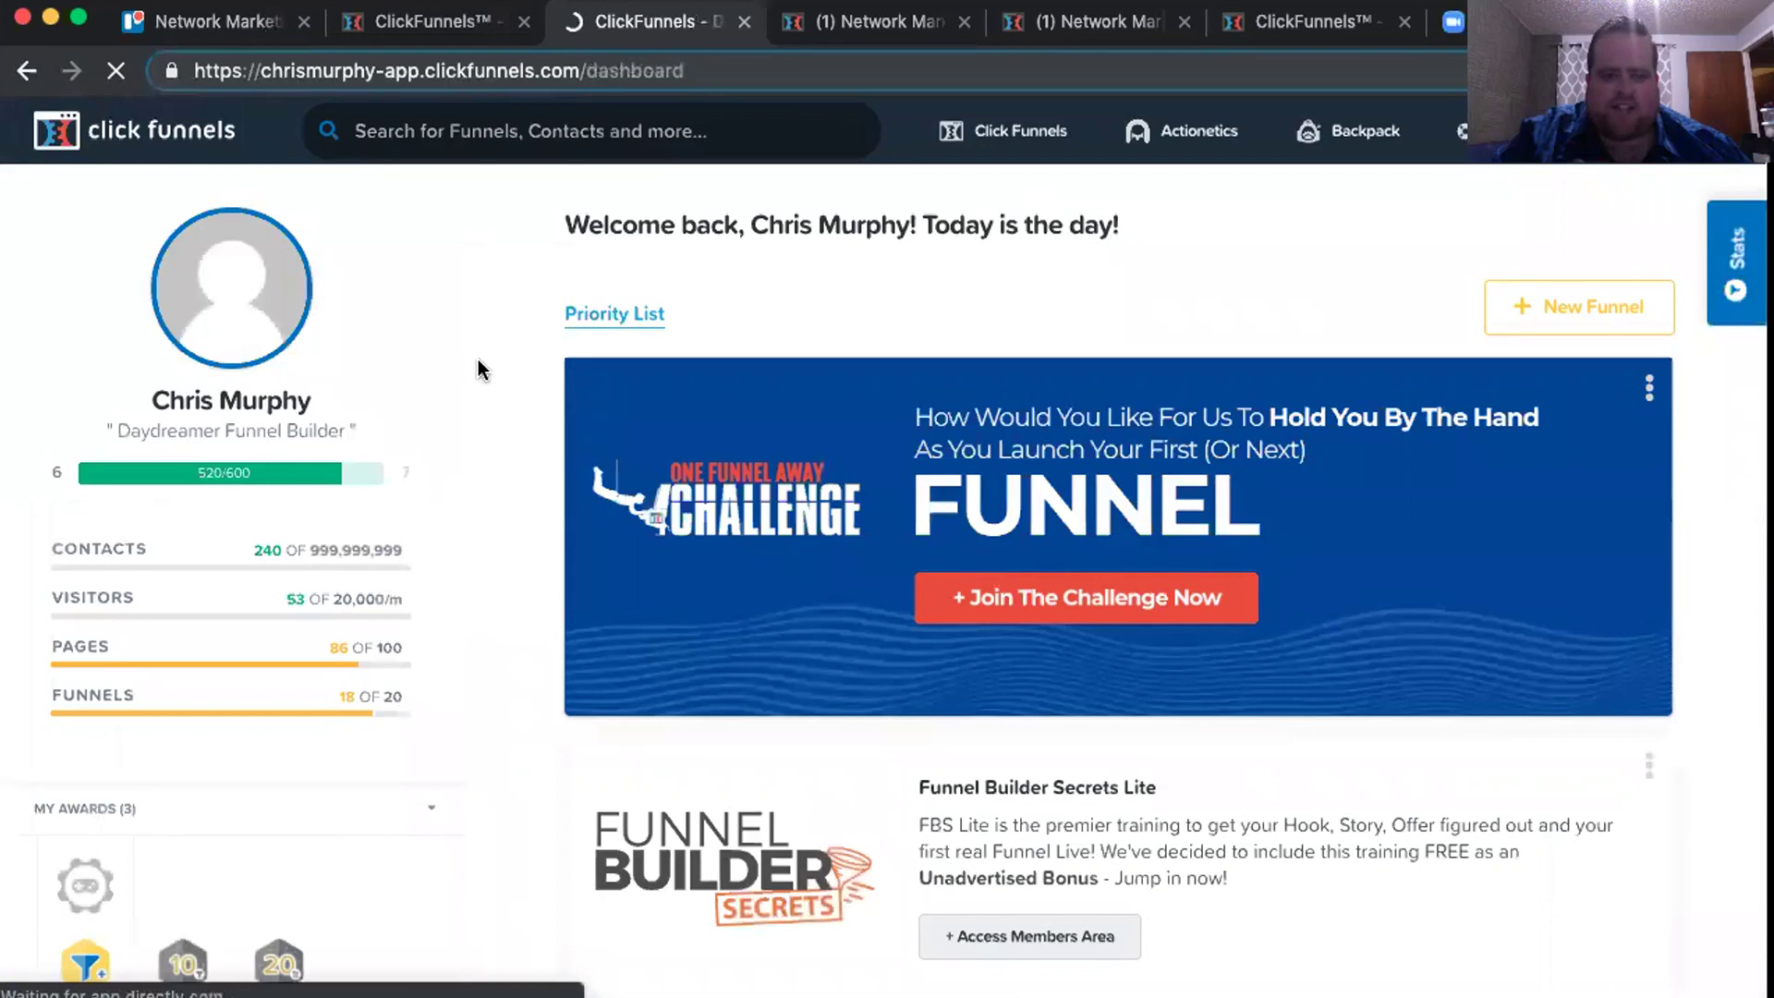
scroll(511, 450, down, 7)
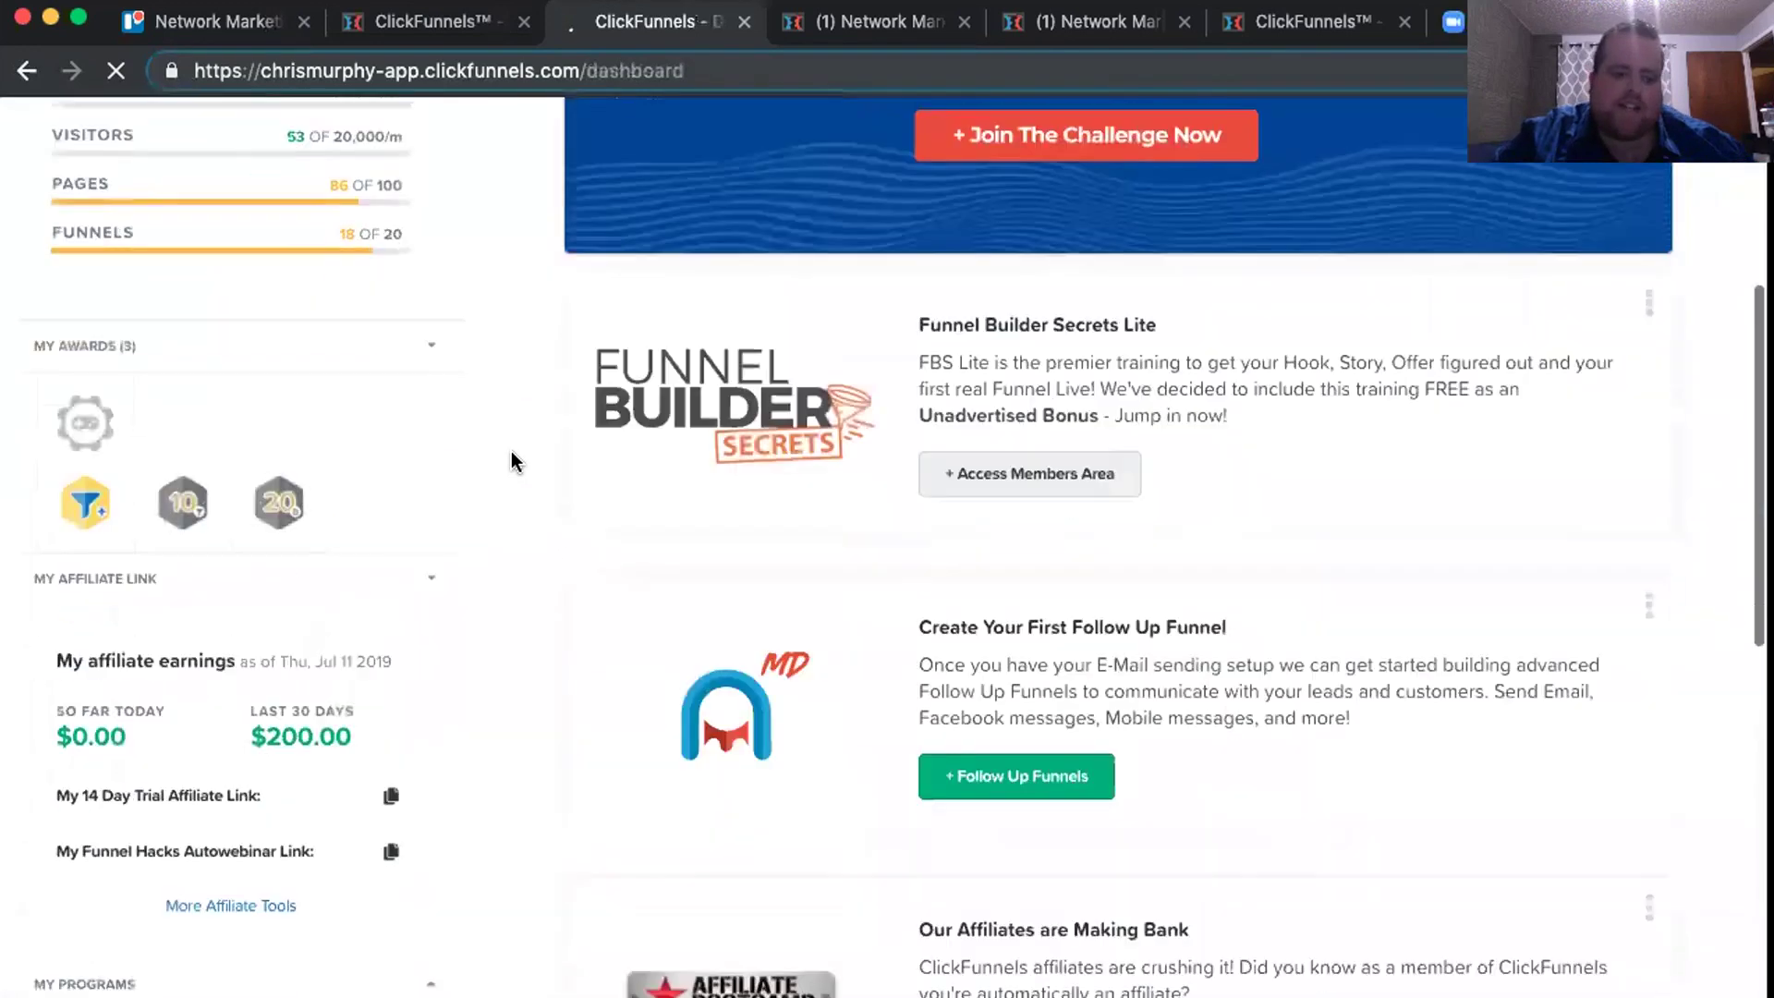
scroll(511, 451, down, 3)
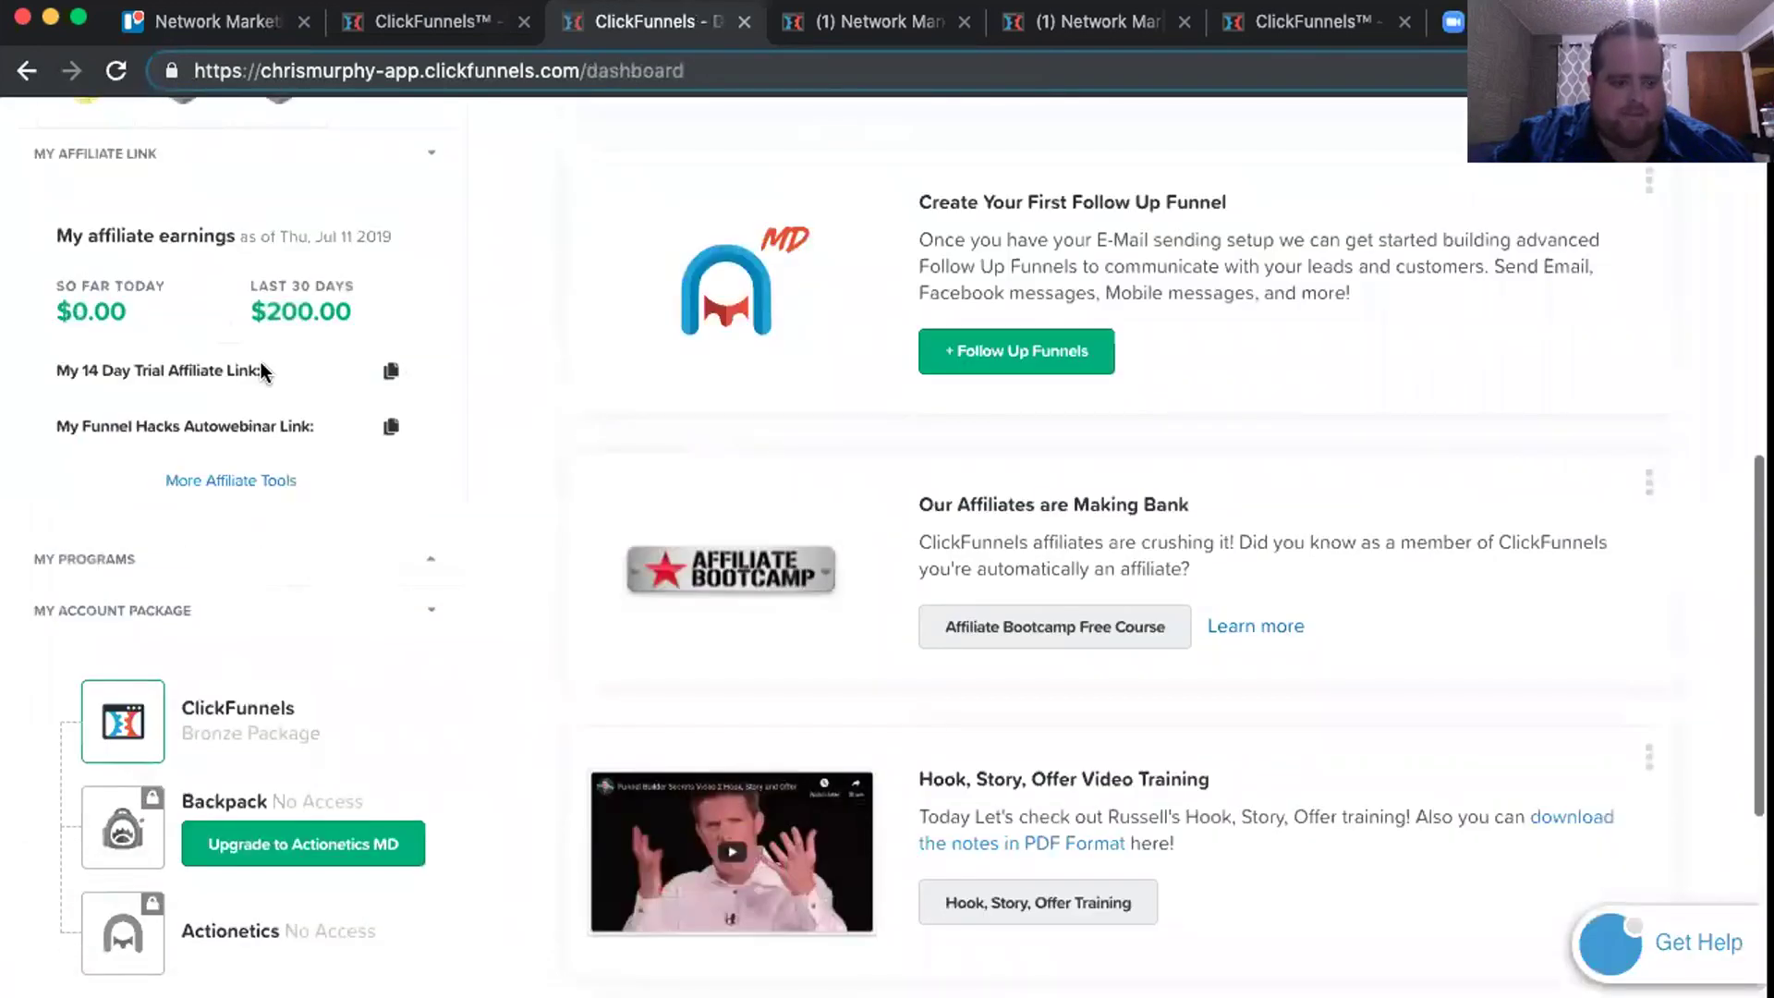
scroll(189, 434, up, 2)
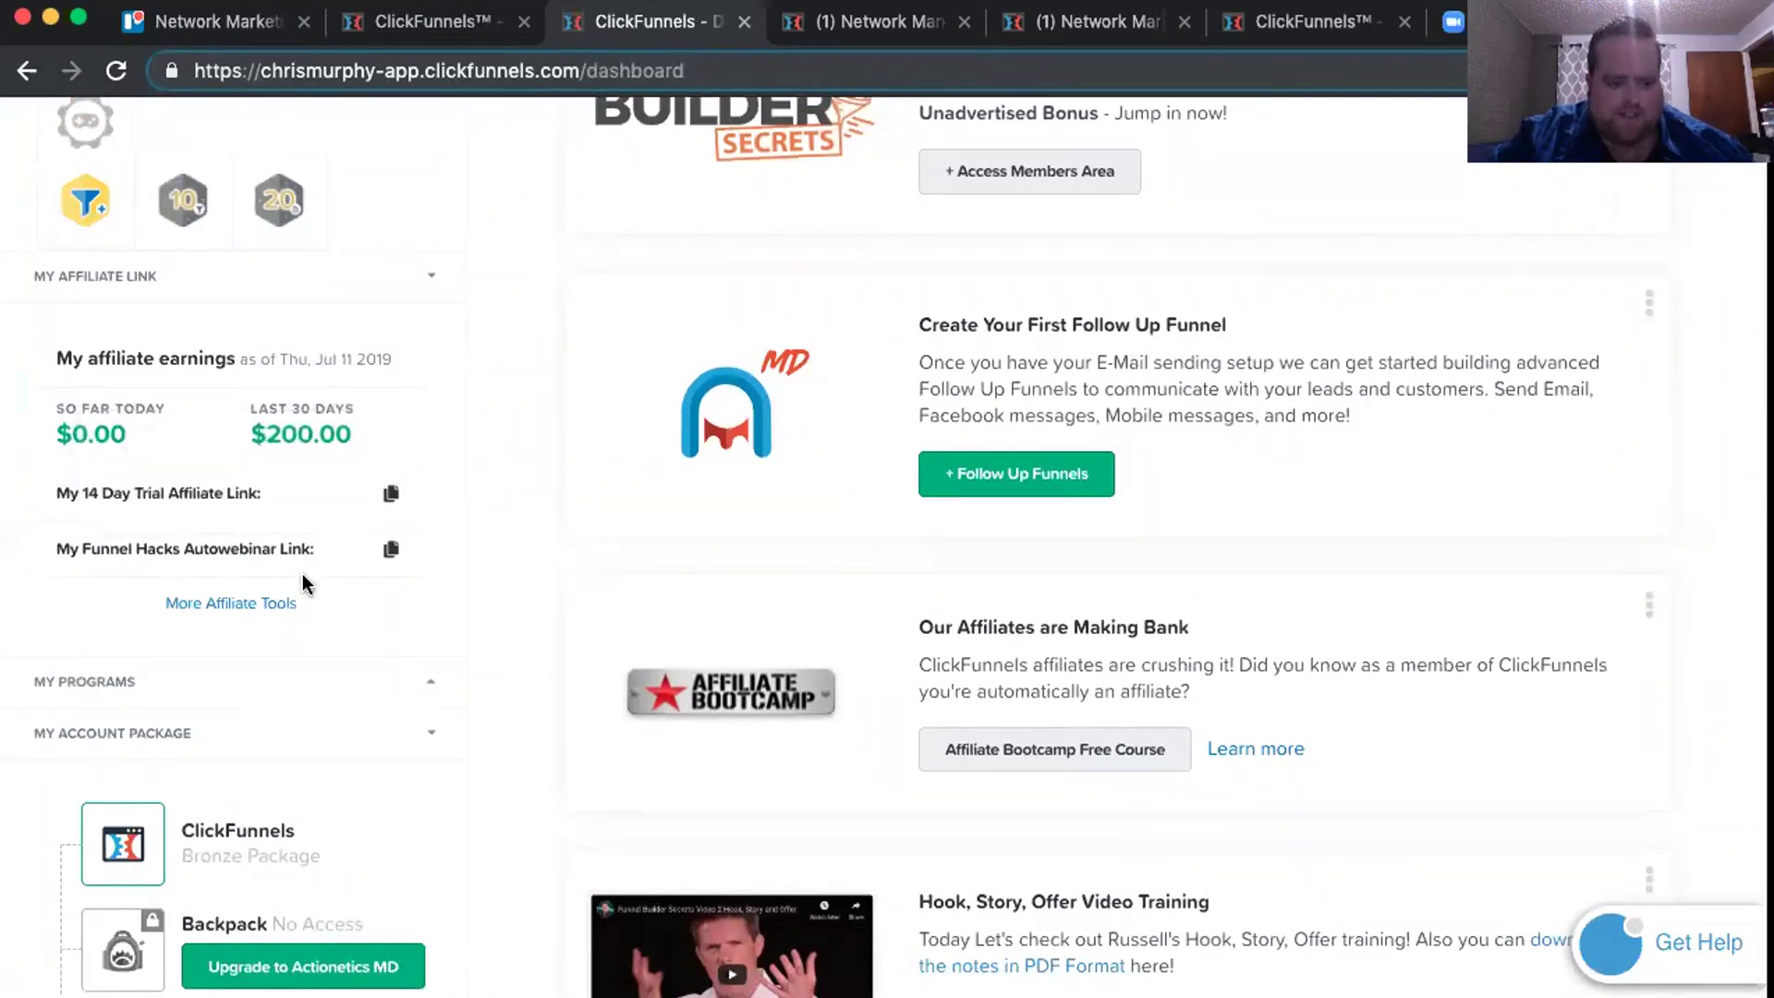
Step: Open the affiliate tools and scroll to the Network Marketing Secrets table showing $0.00 earnings
click(273, 605)
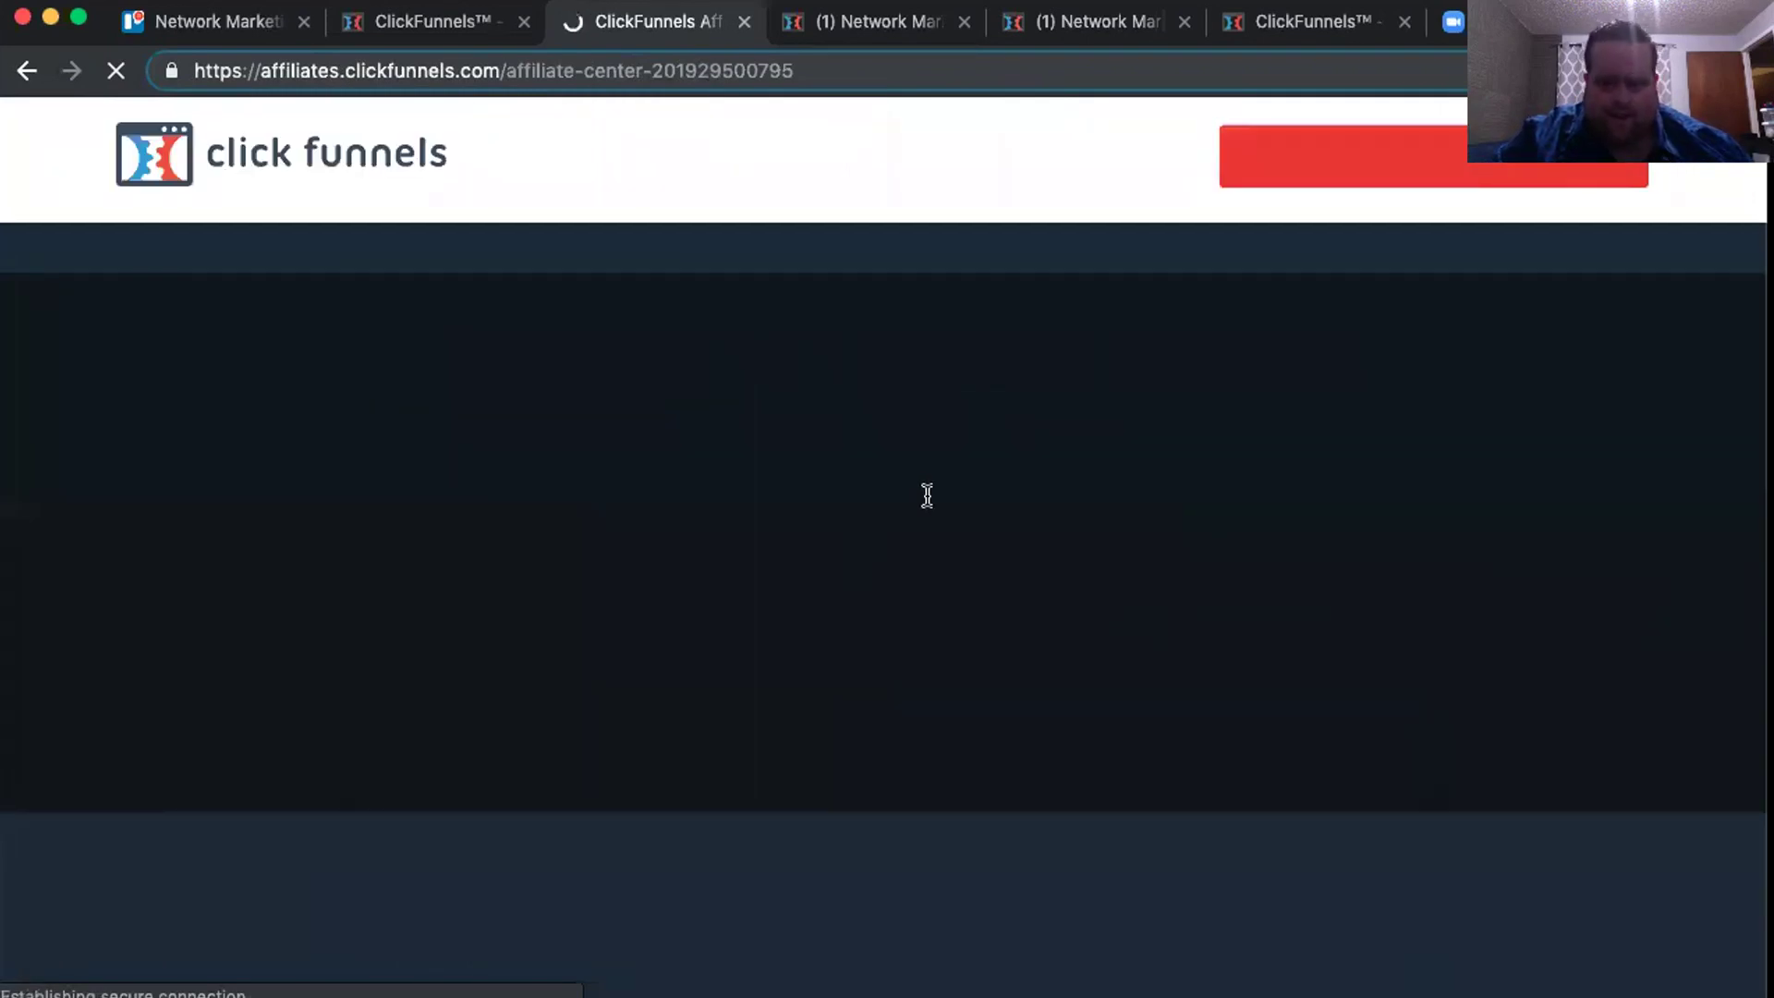
scroll(927, 495, down, 8)
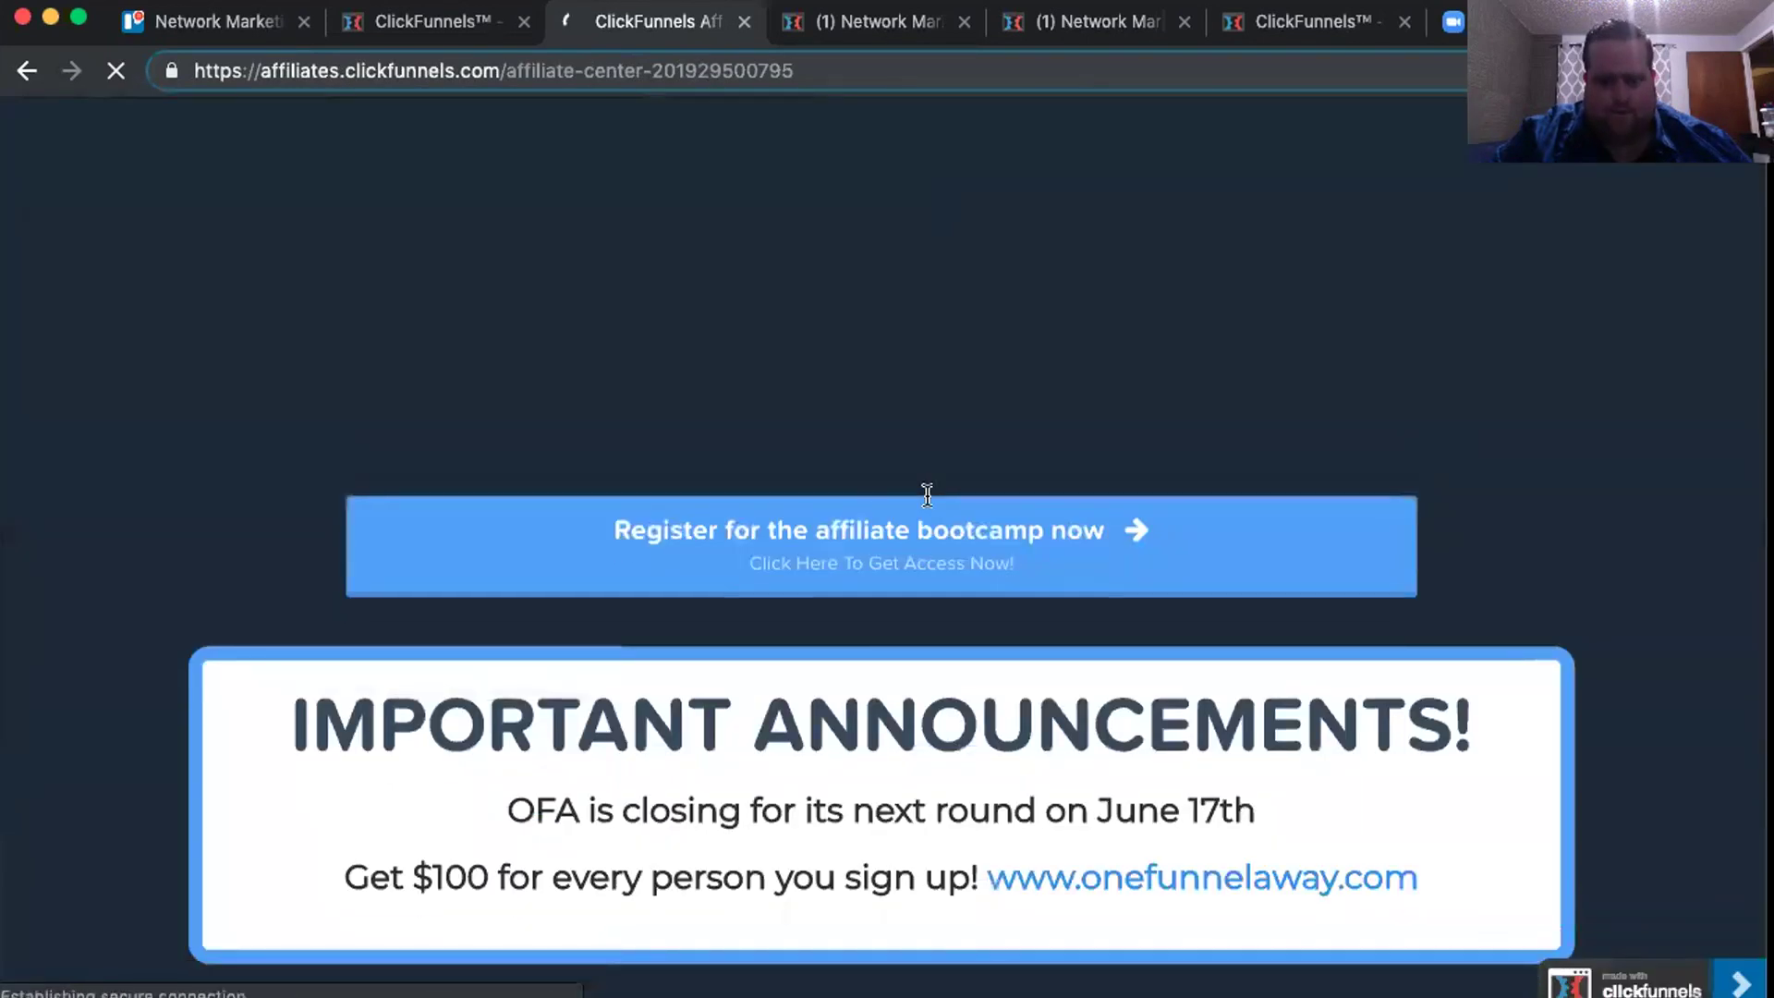
scroll(927, 495, down, 15)
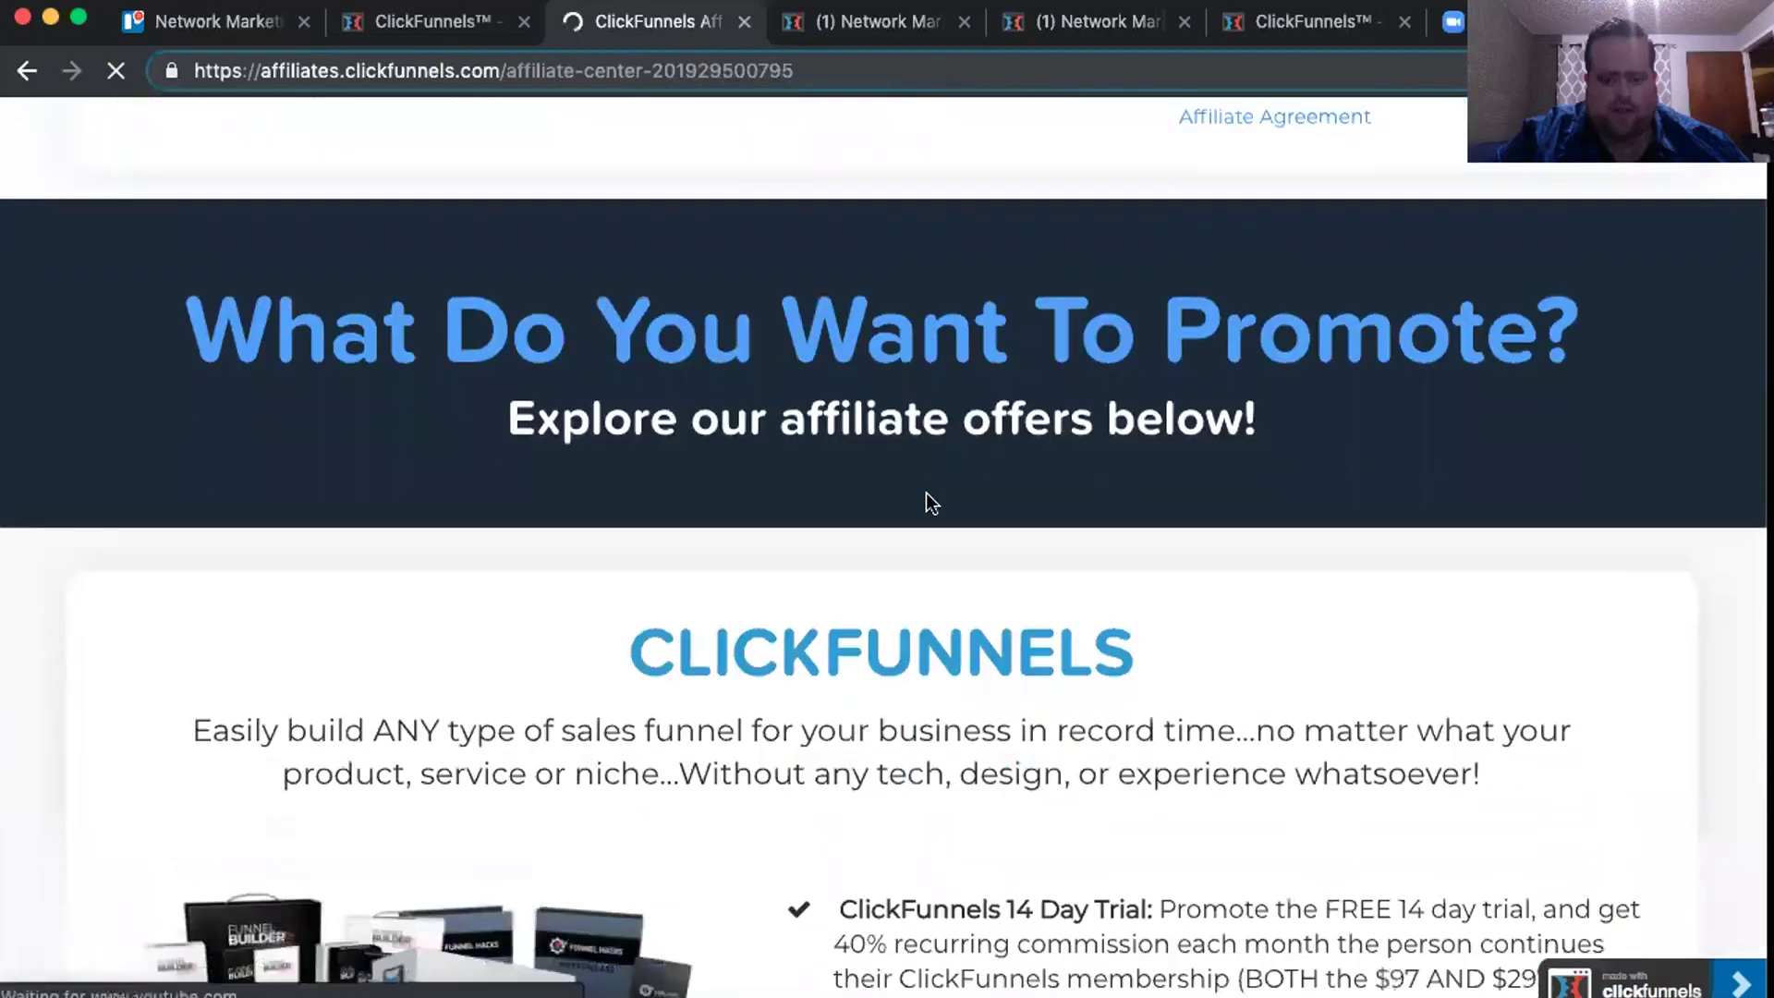
scroll(926, 495, down, 11)
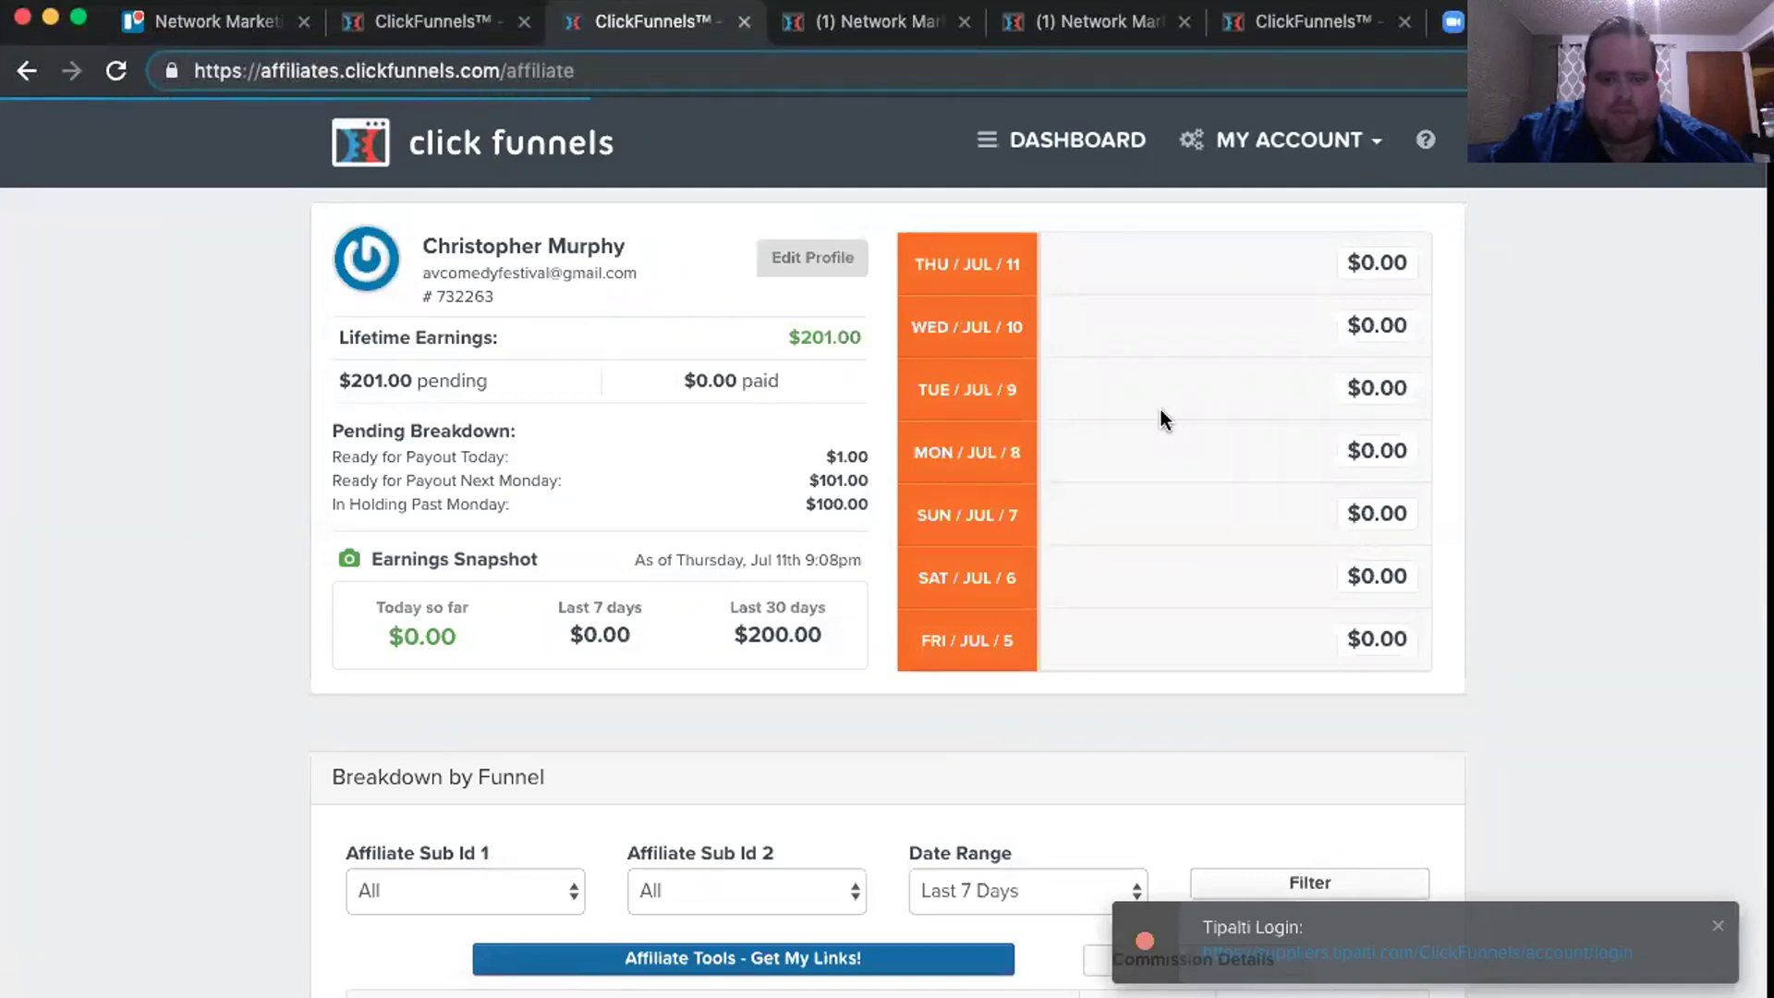
scroll(1160, 409, down, 3)
scroll(1160, 412, down, 10)
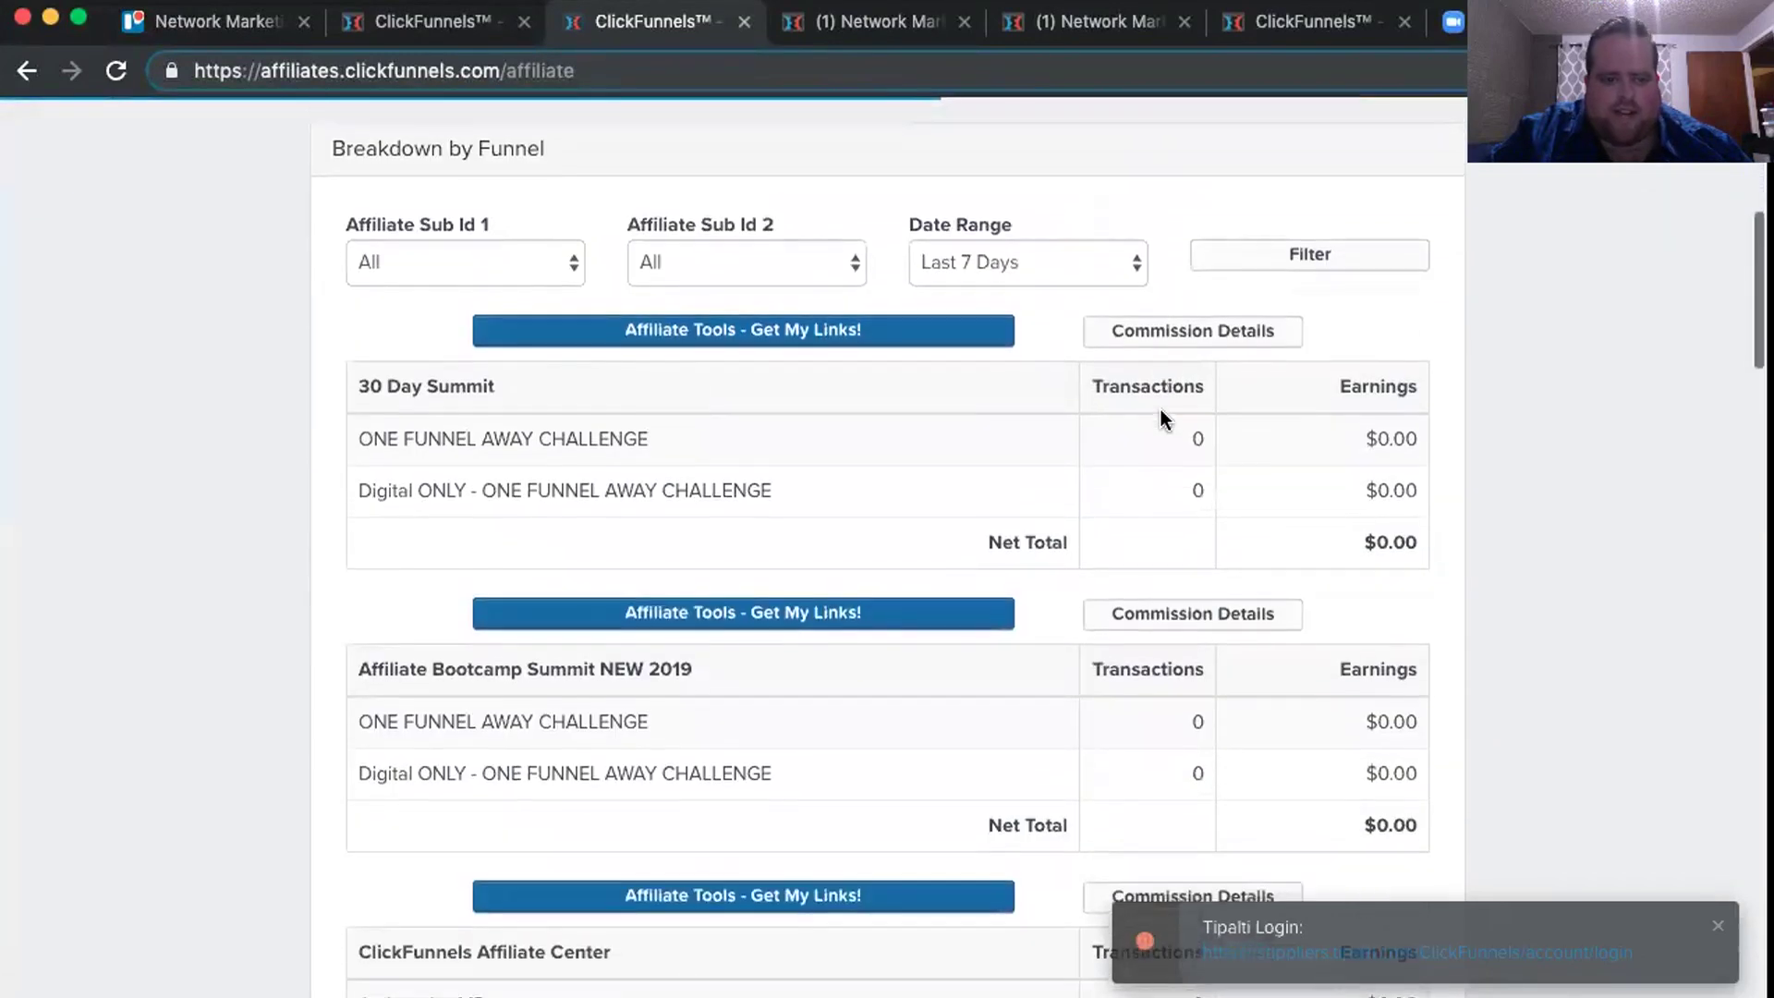
scroll(1161, 413, down, 20)
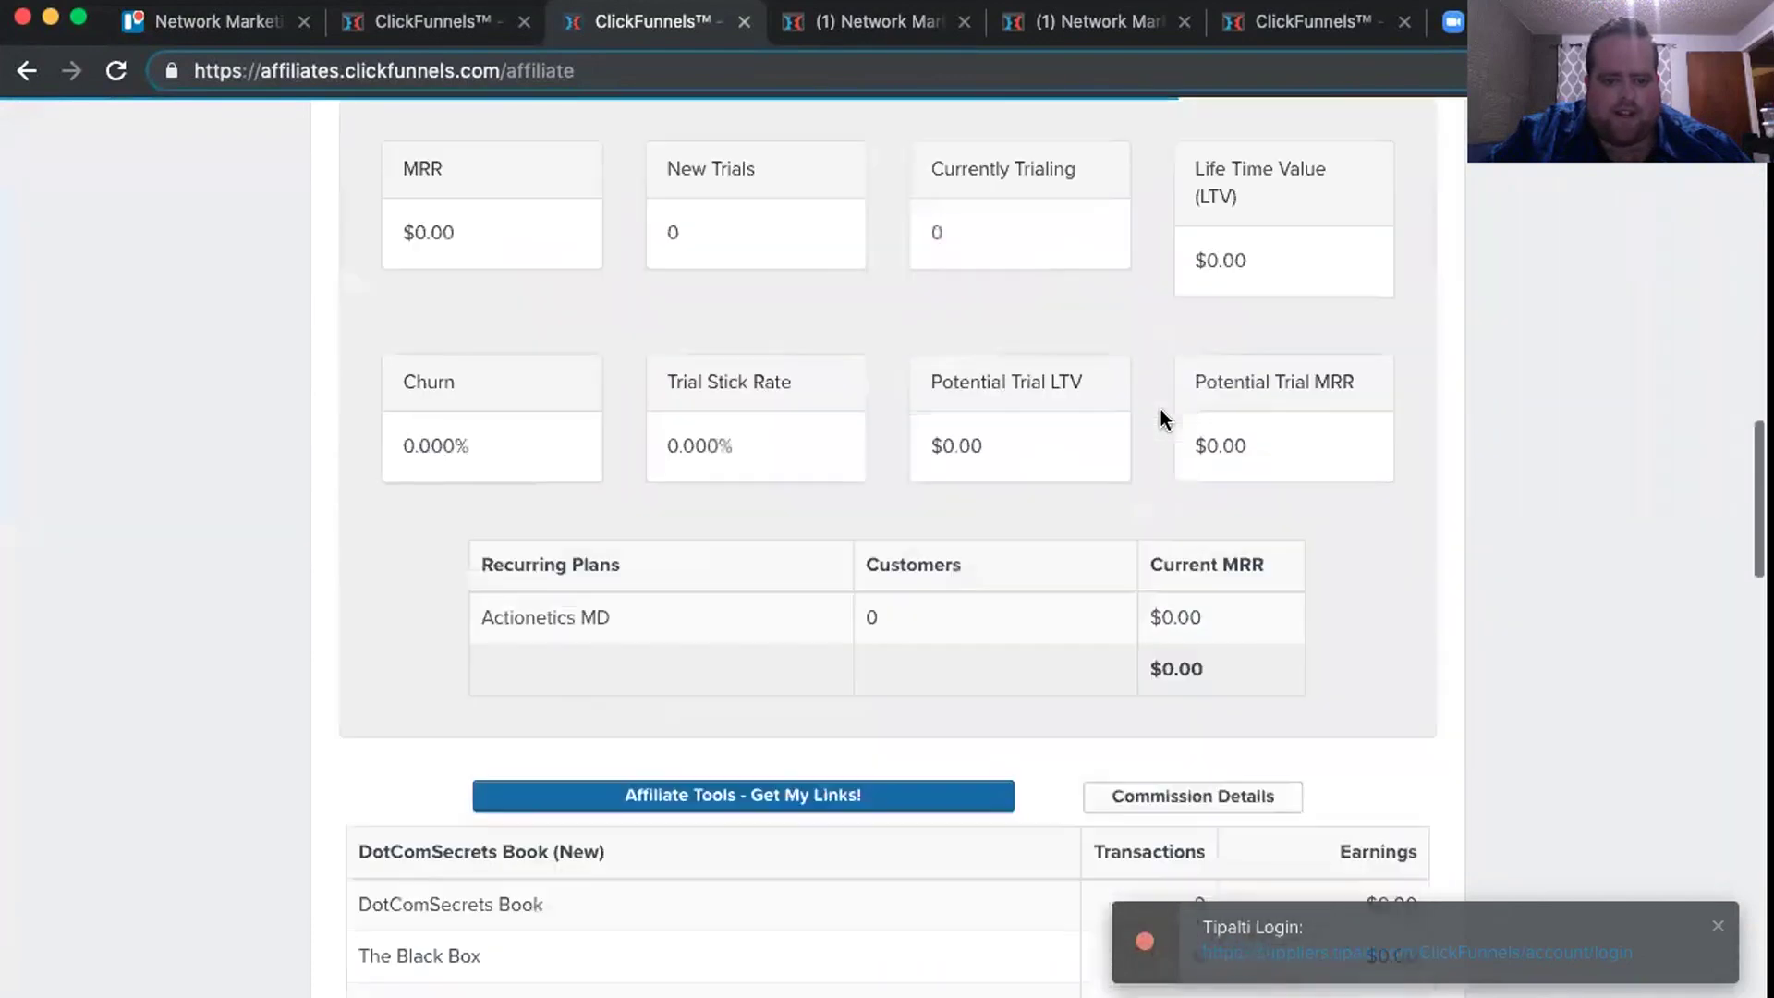
scroll(1160, 416, down, 11)
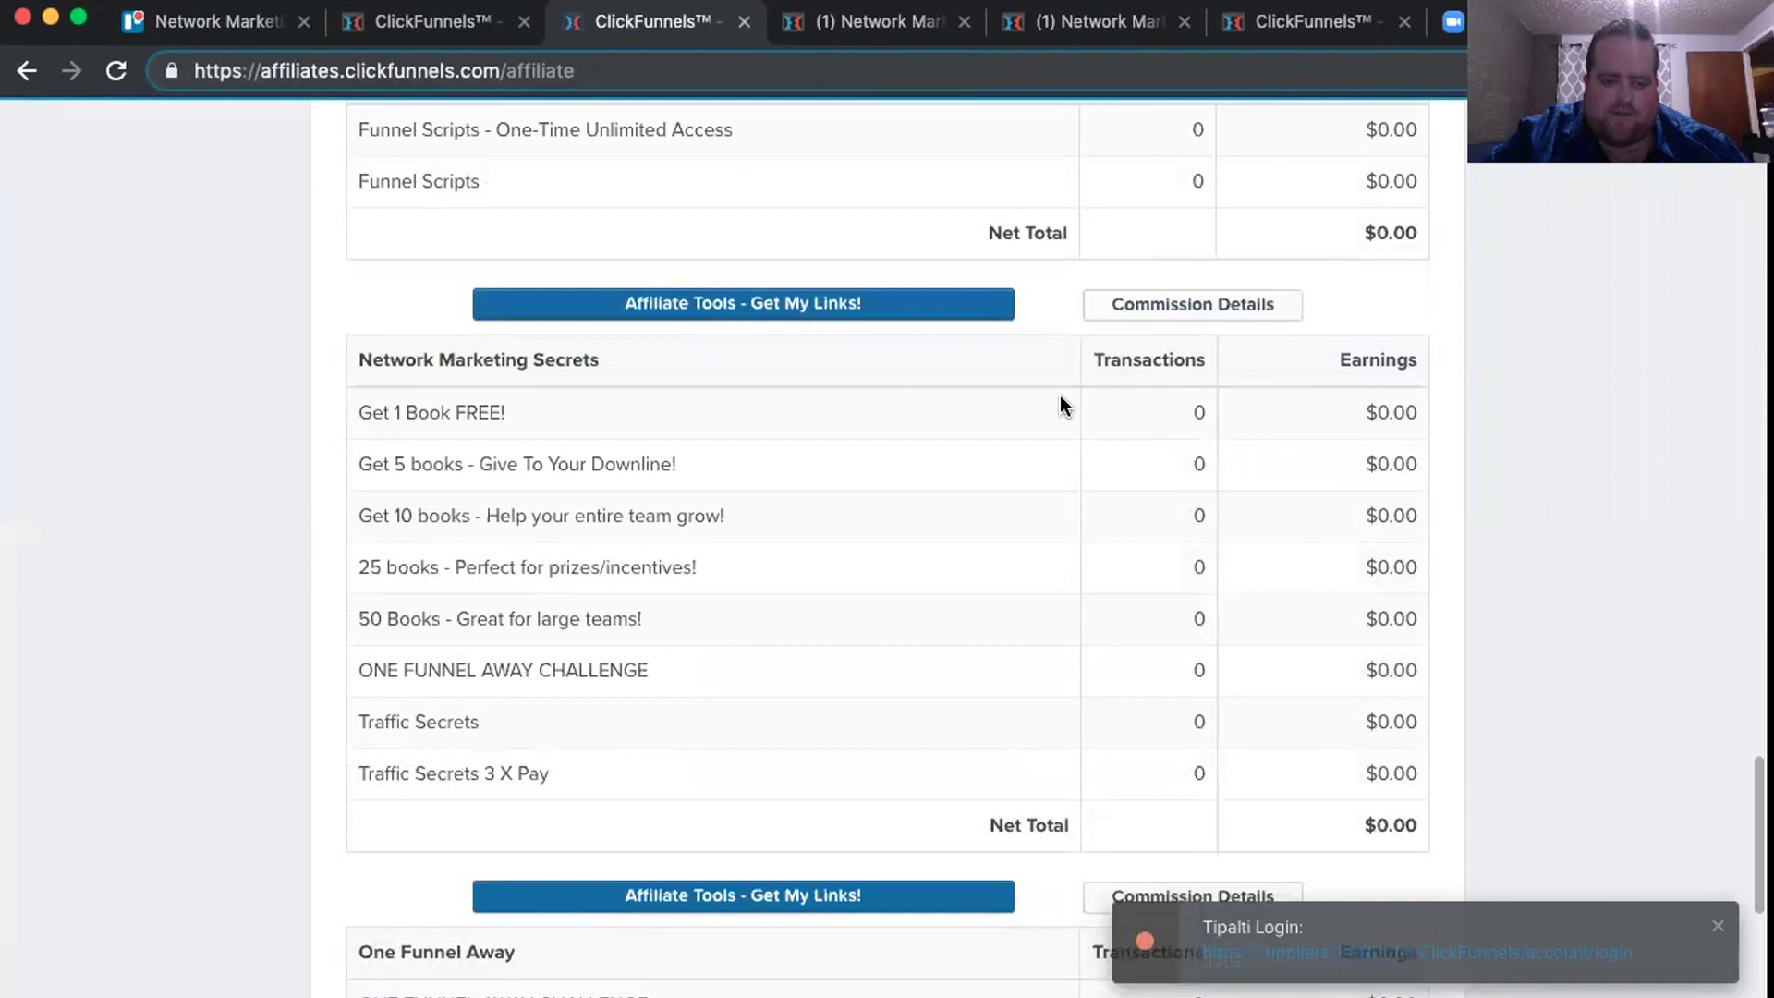
scroll(843, 421, up, 1)
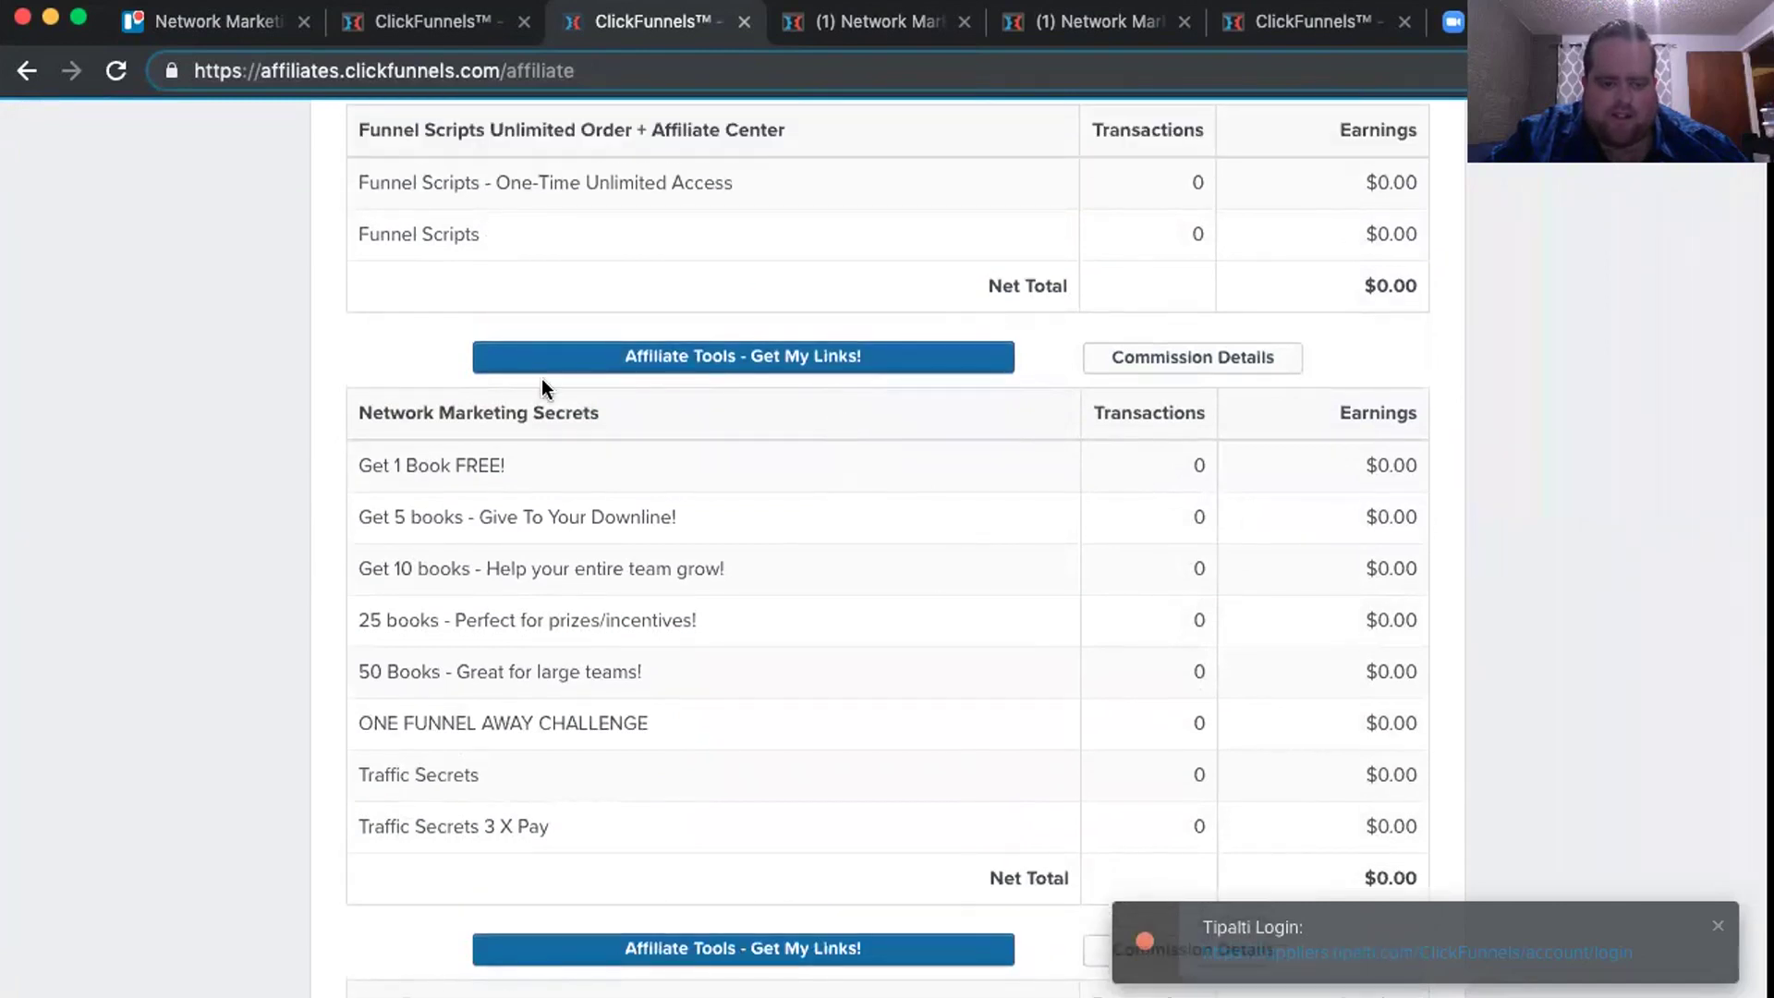
drag(628, 403, 357, 412)
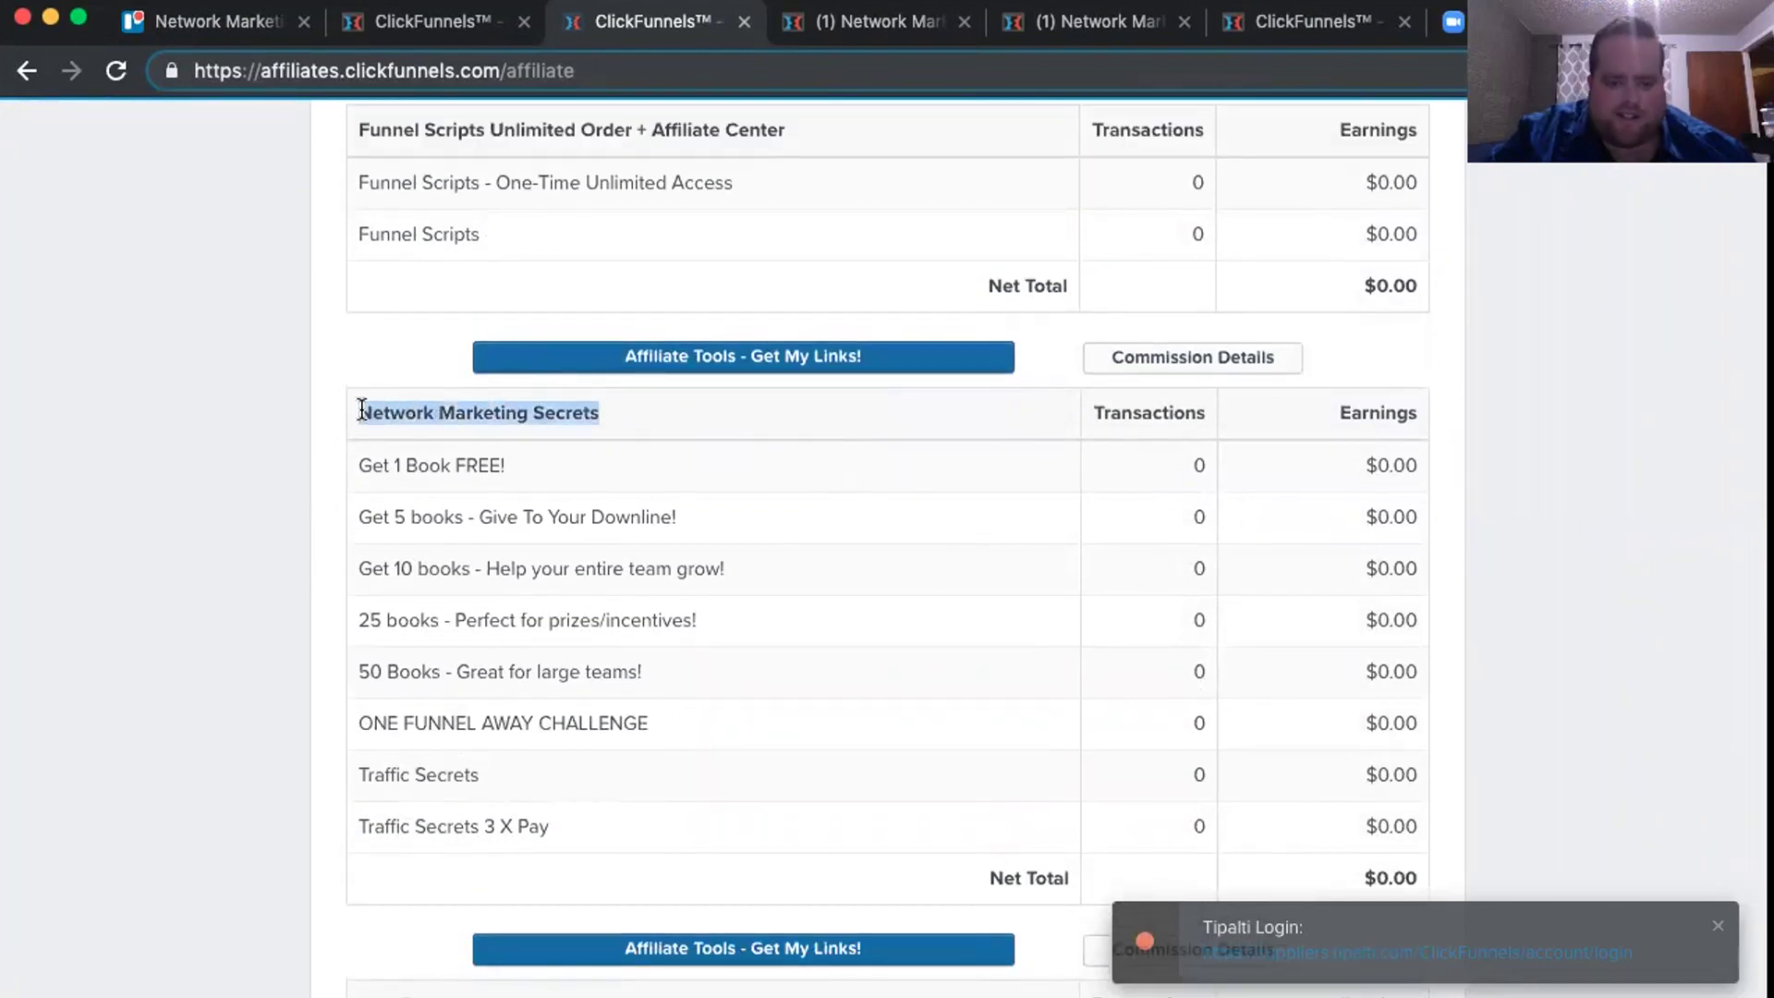
click(834, 379)
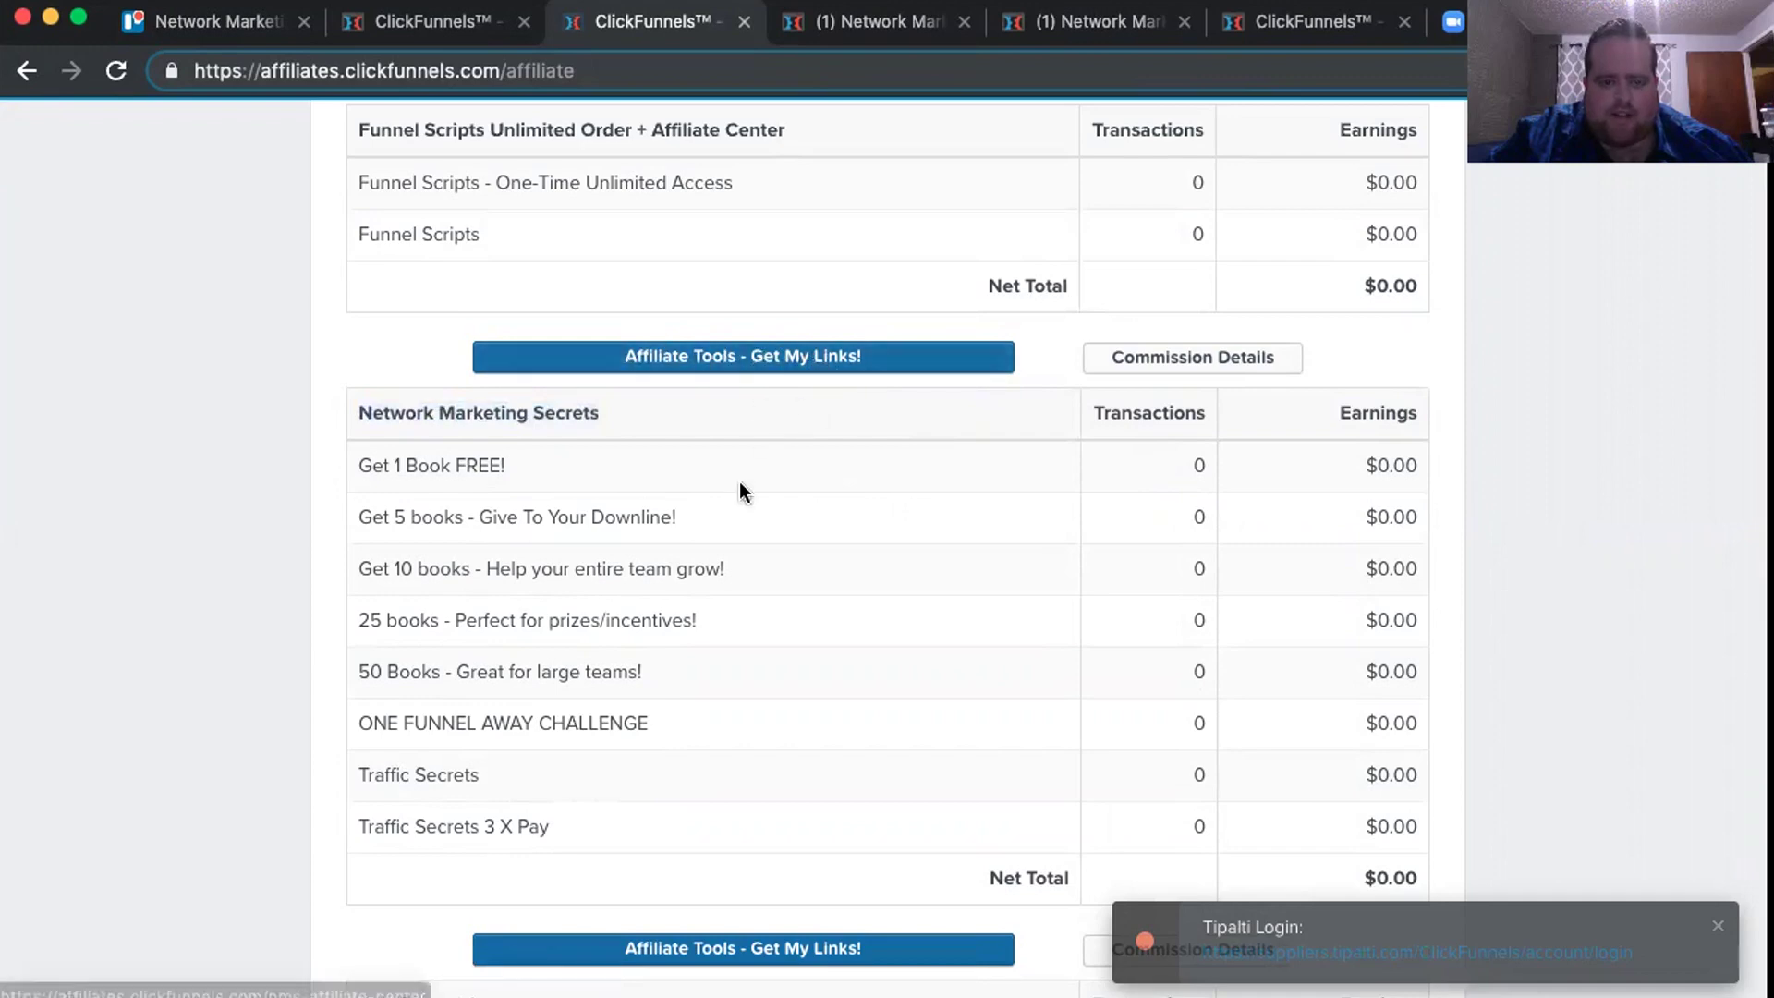
scroll(1055, 649, down, 3)
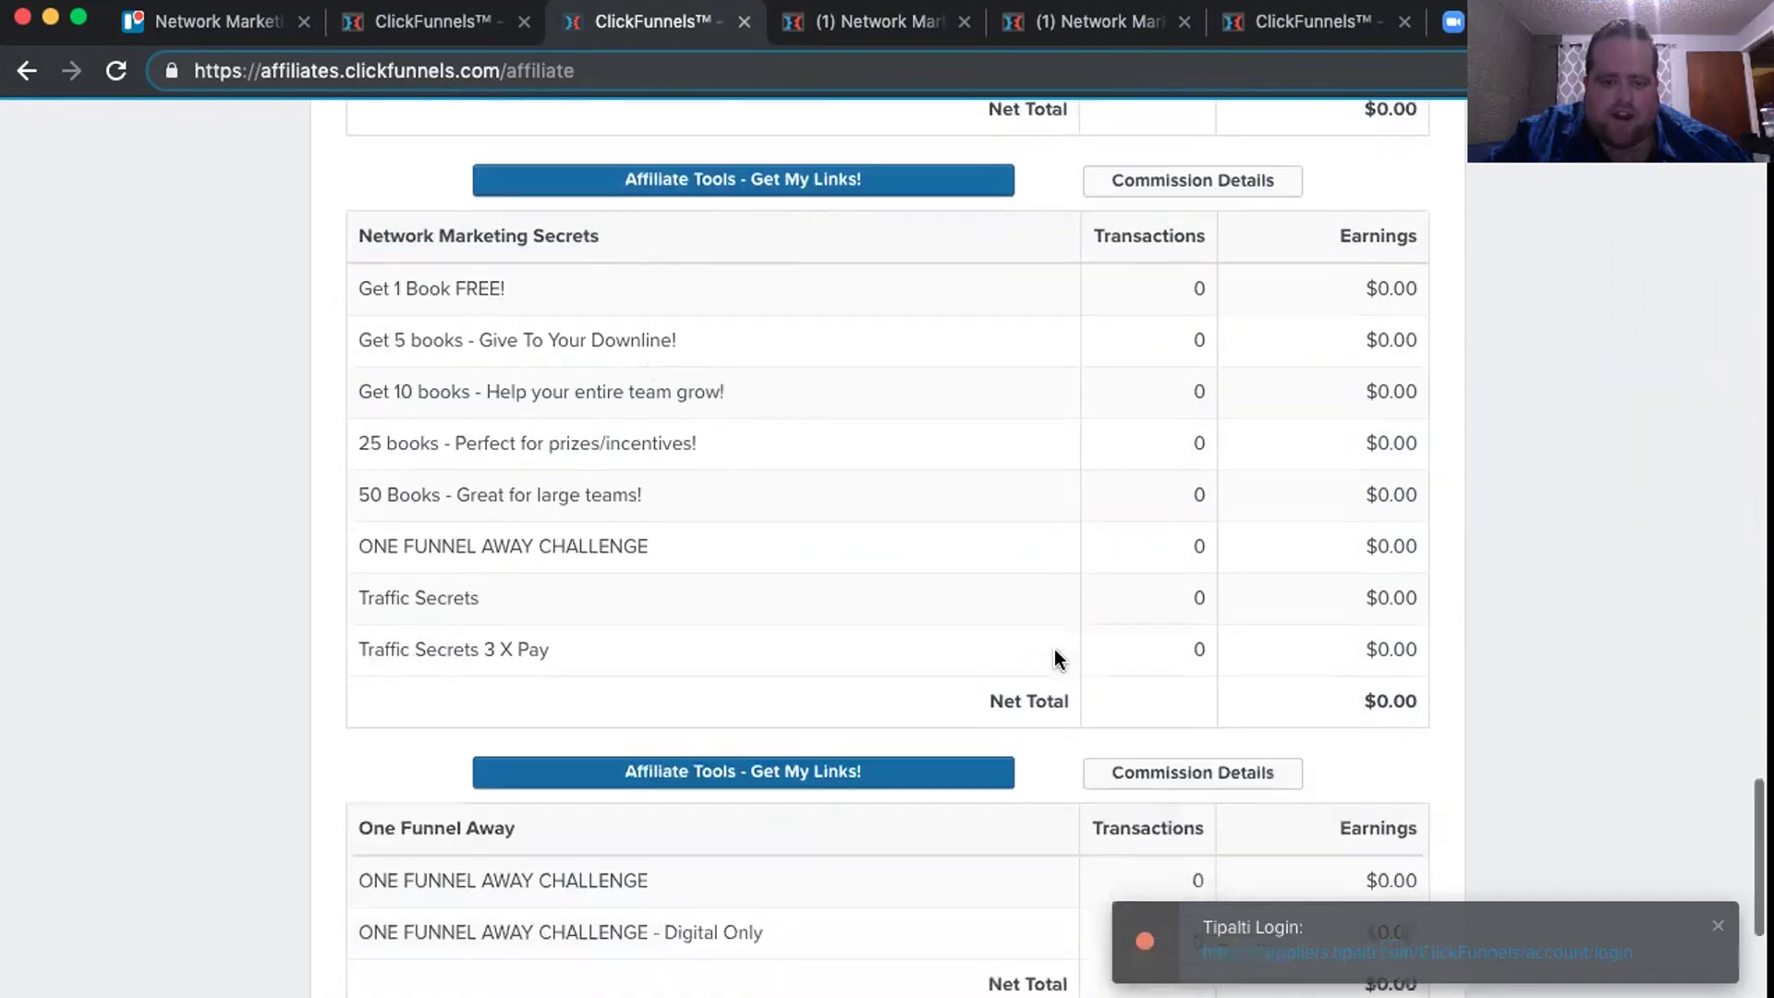
scroll(1055, 649, up, 3)
scroll(1040, 671, down, 2)
scroll(818, 856, up, 1)
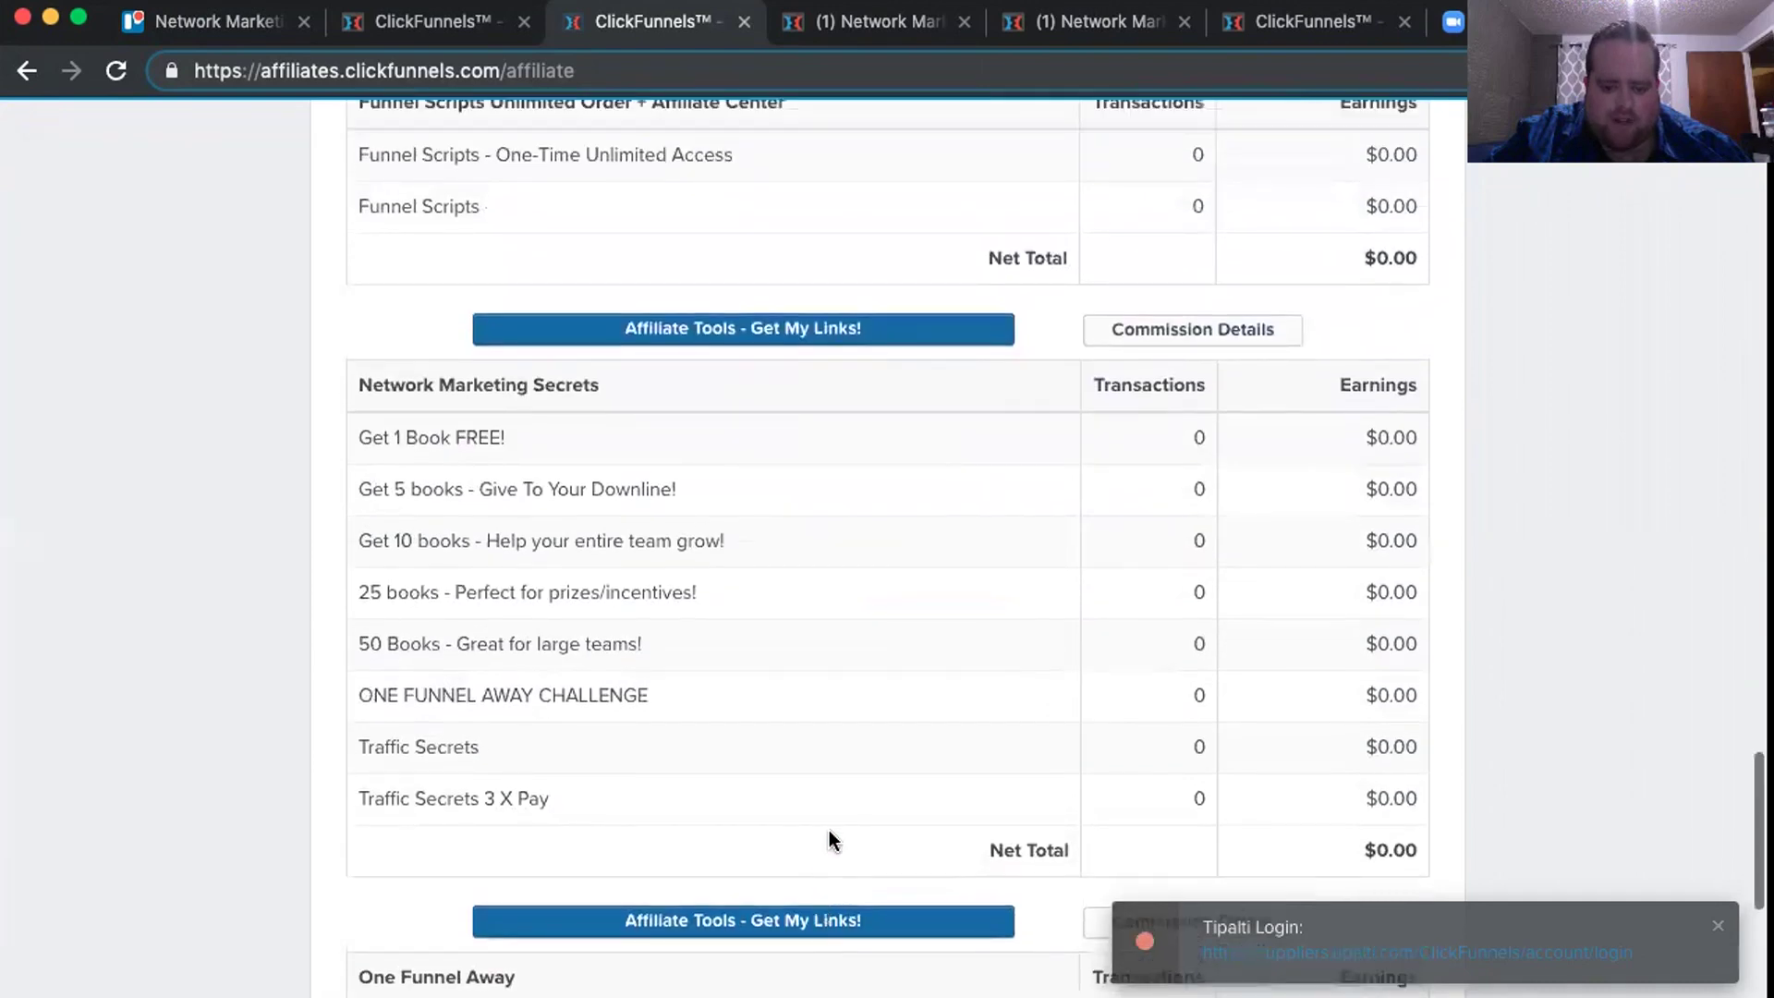
Step: Open the Network Marketing Secrets affiliate links page and review its free-book offer
click(834, 332)
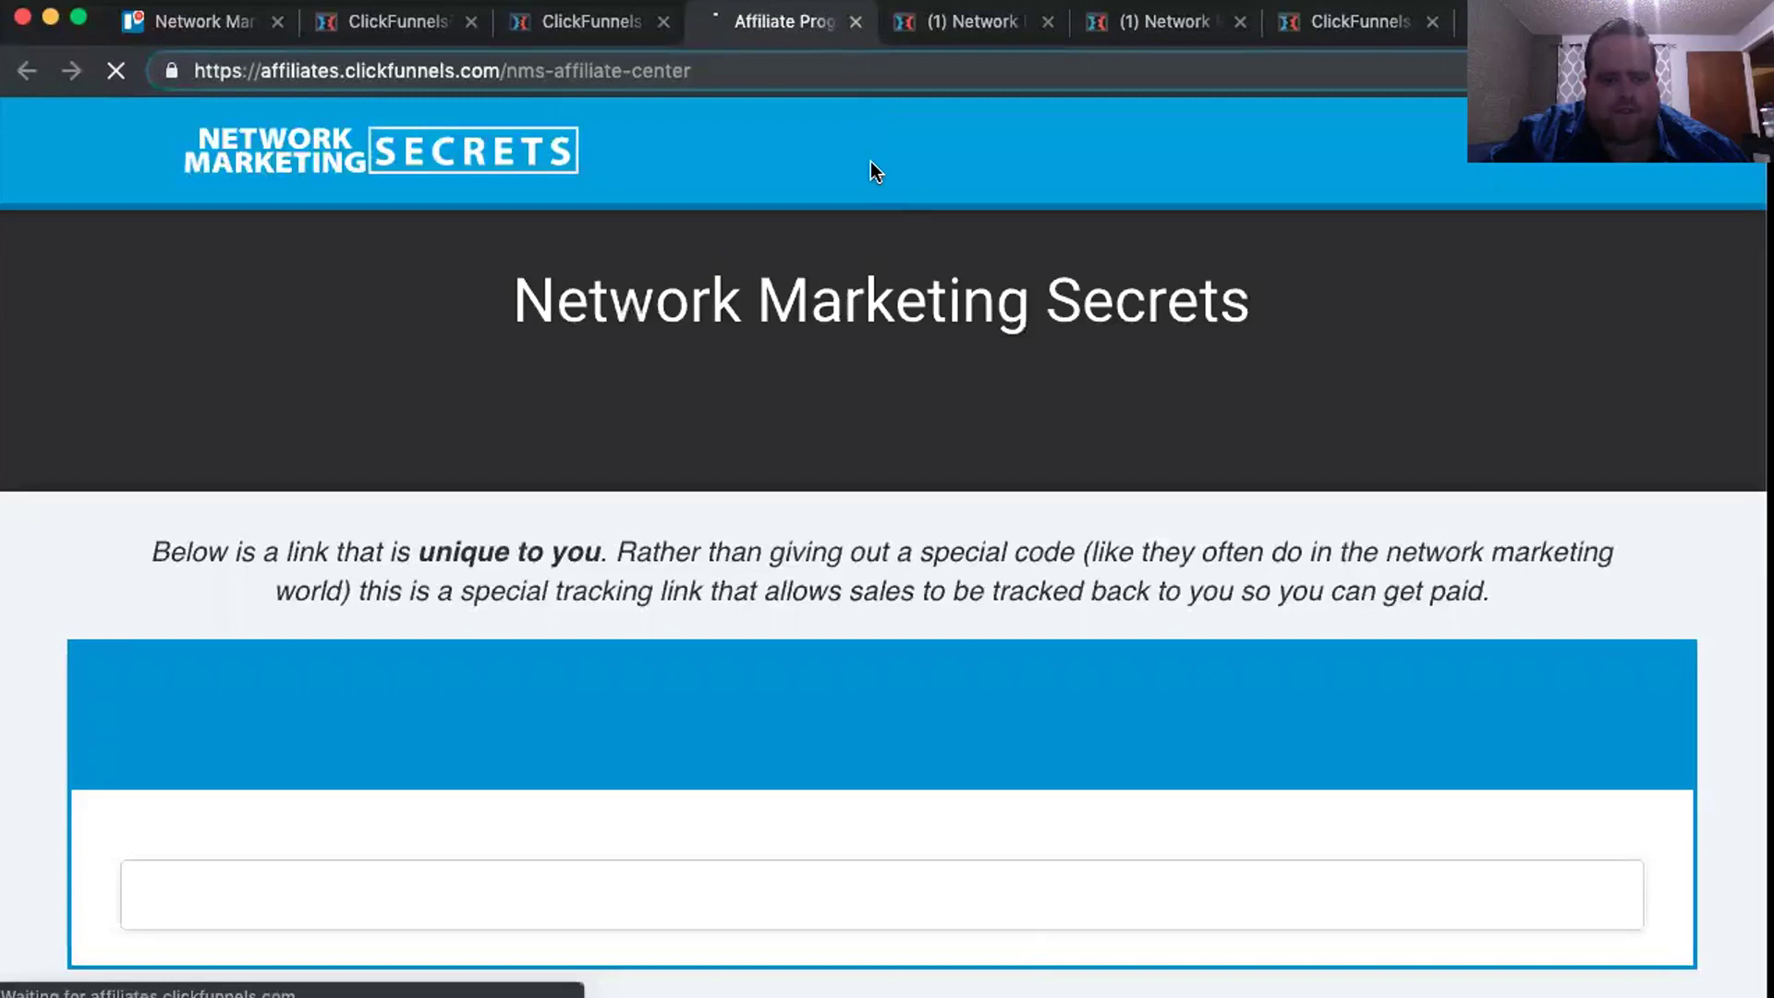
scroll(902, 363, down, 3)
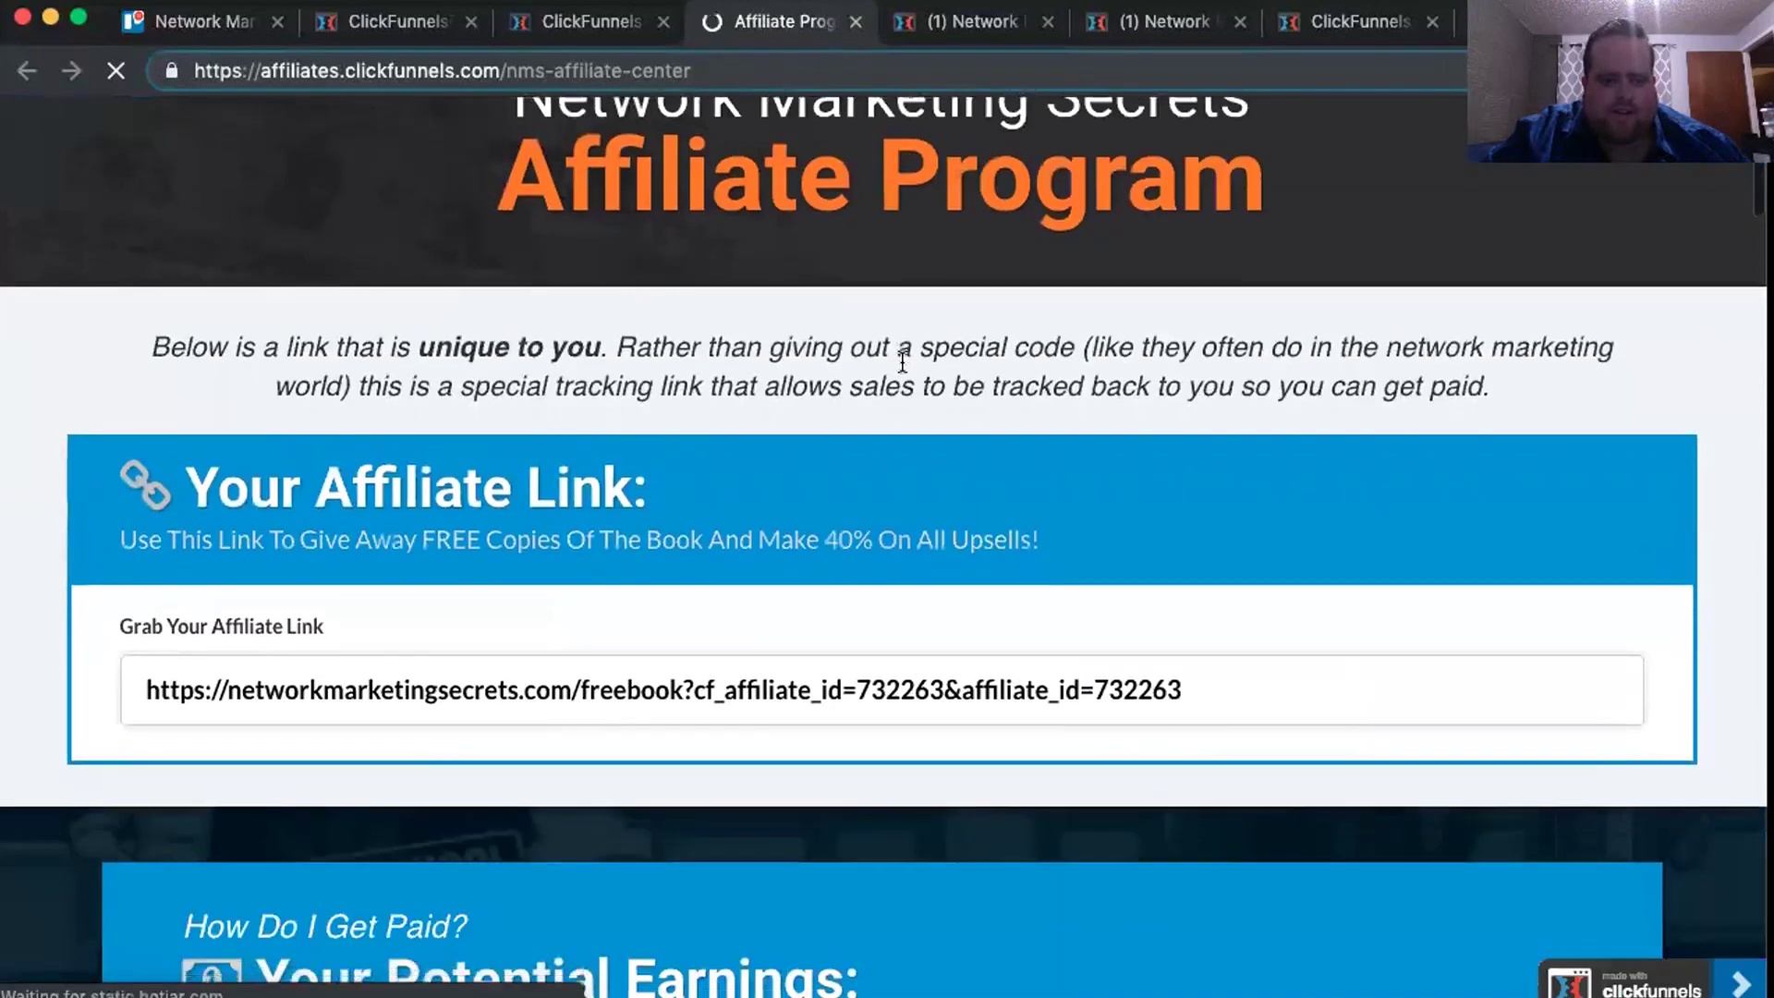
scroll(902, 362, up, 1)
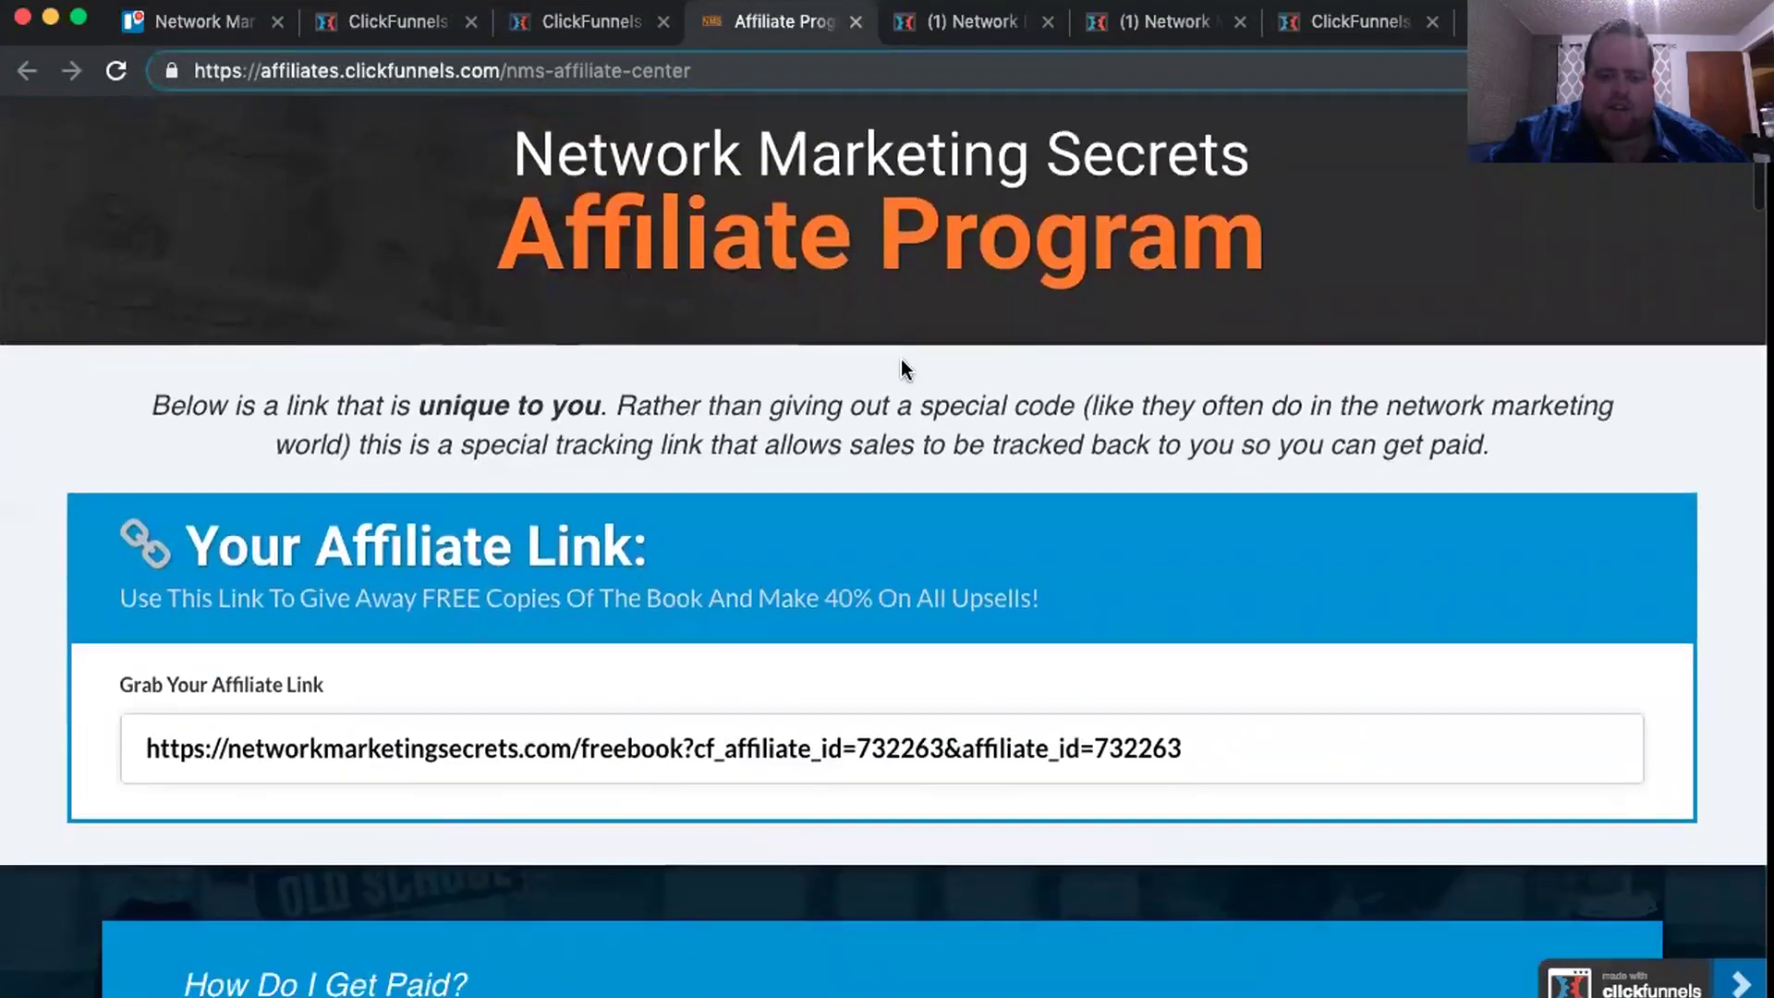
scroll(901, 362, up, 2)
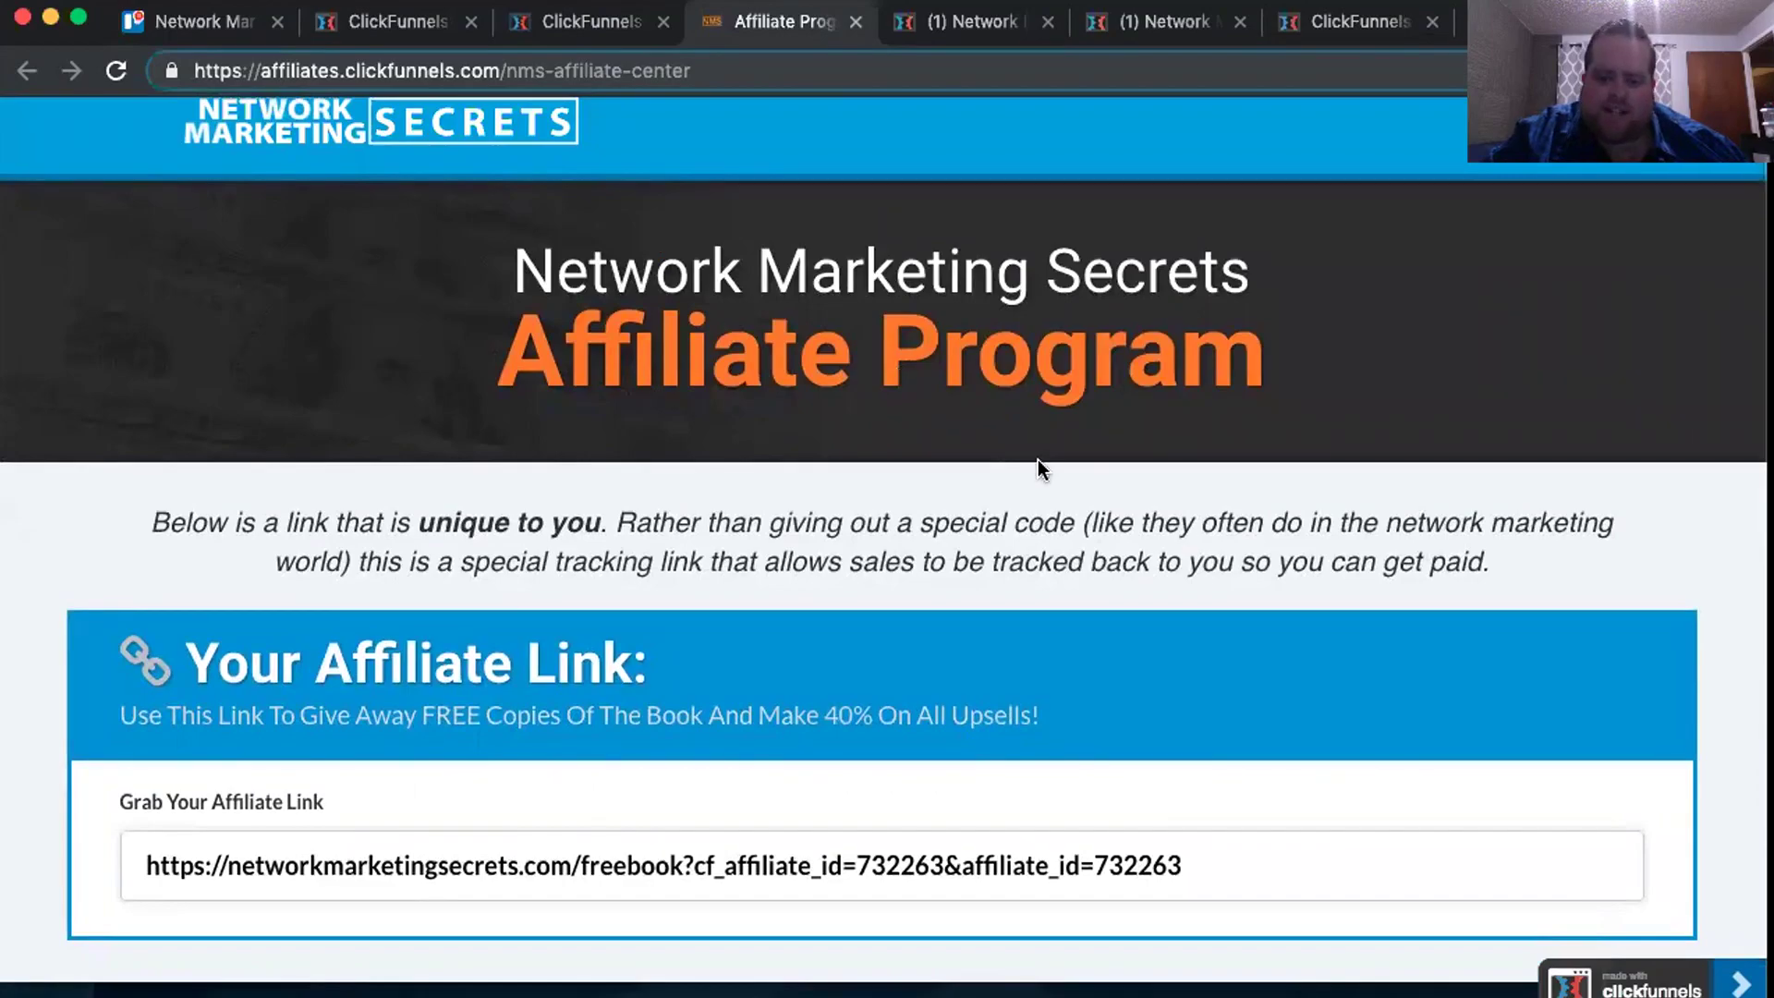
scroll(1038, 458, down, 15)
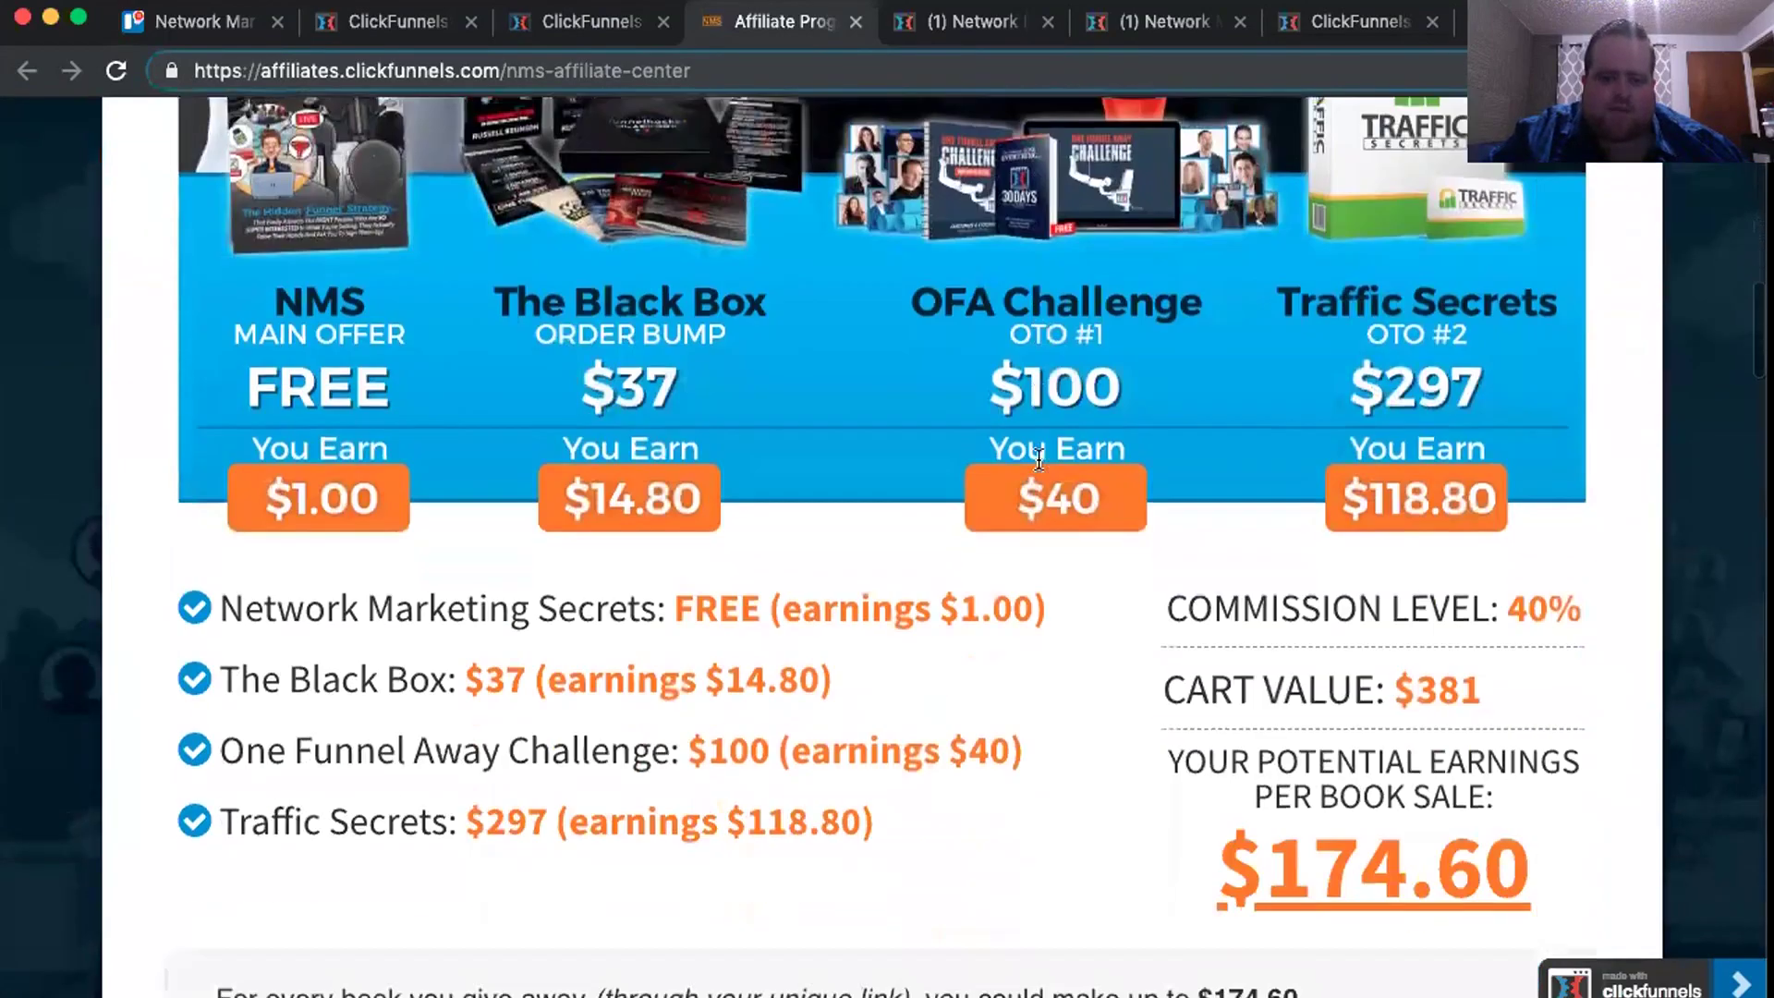
scroll(1039, 458, down, 20)
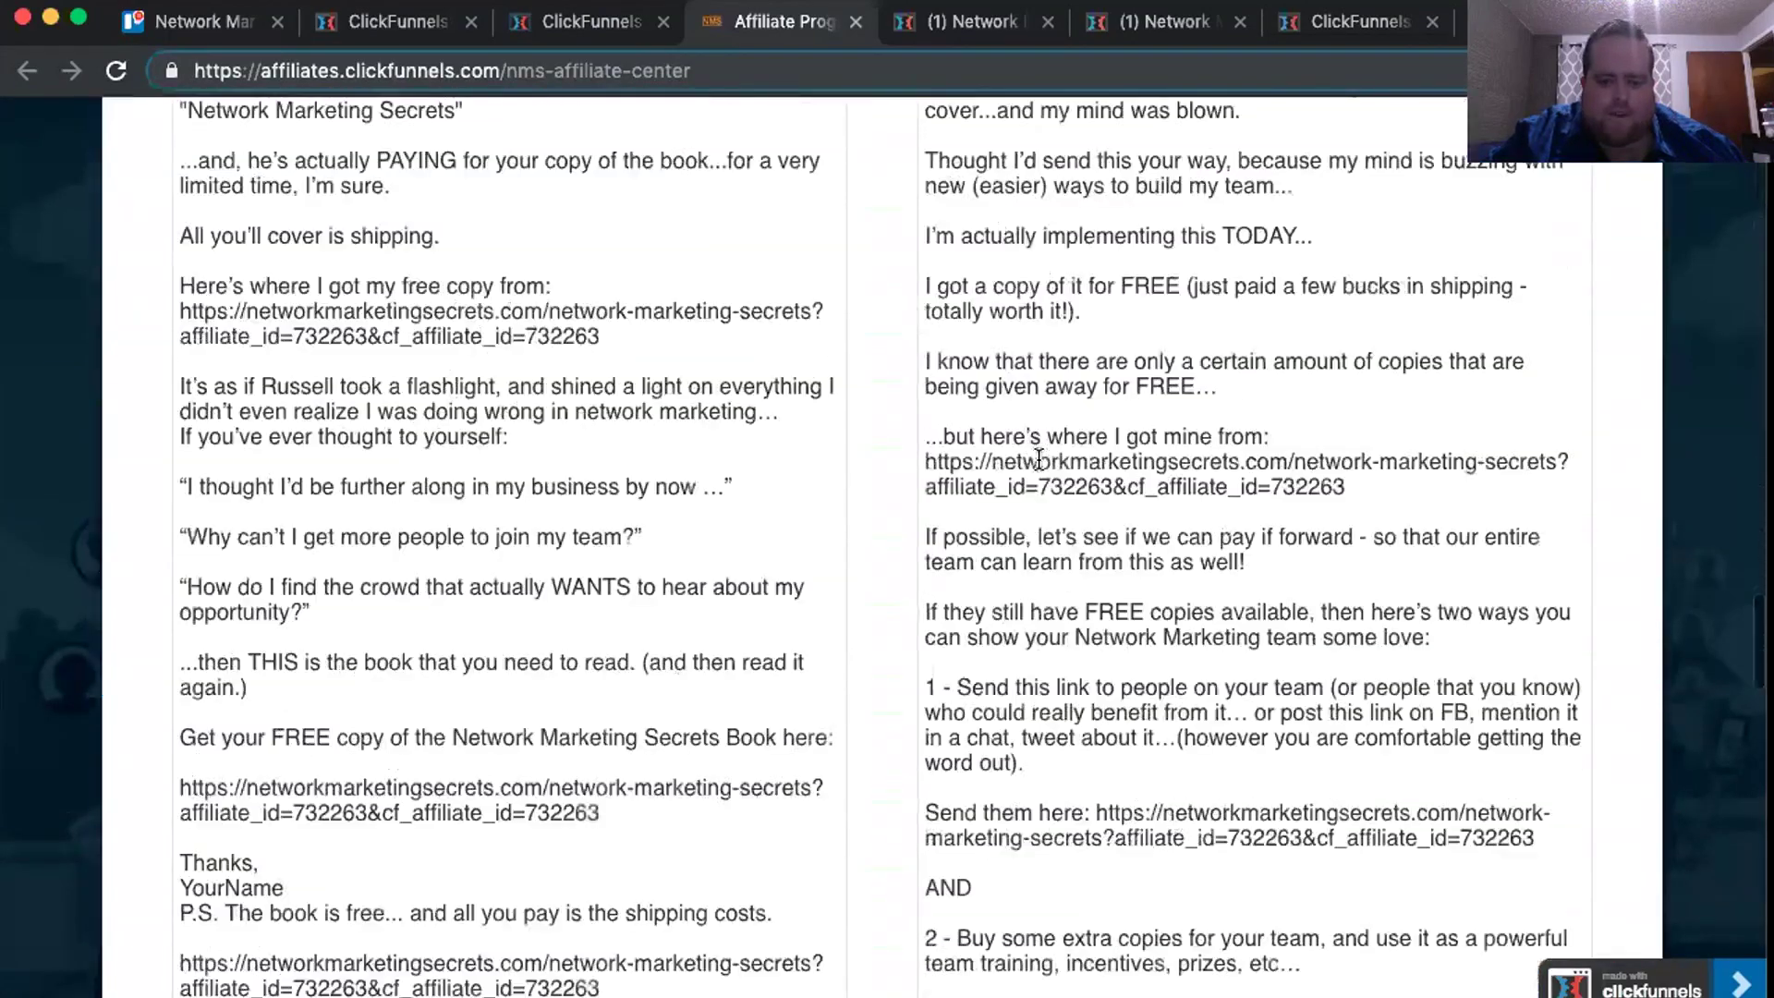
scroll(1038, 458, down, 20)
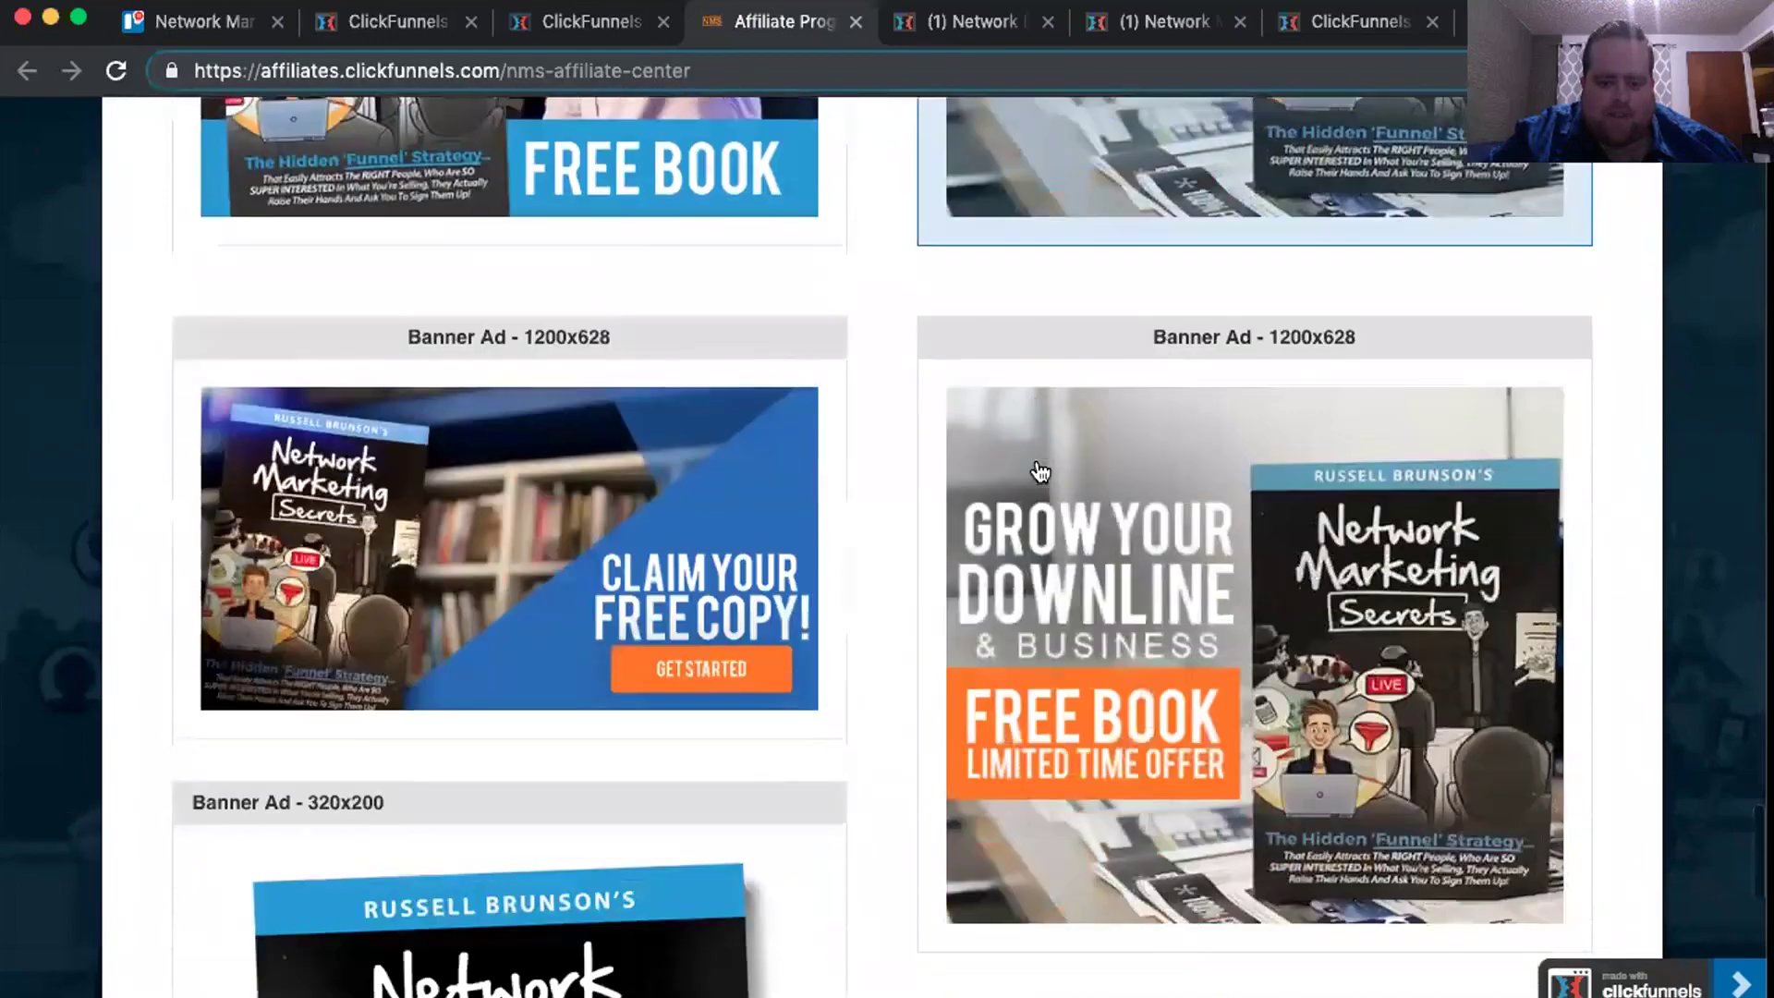
scroll(1039, 466, up, 20)
scroll(1038, 462, down, 3)
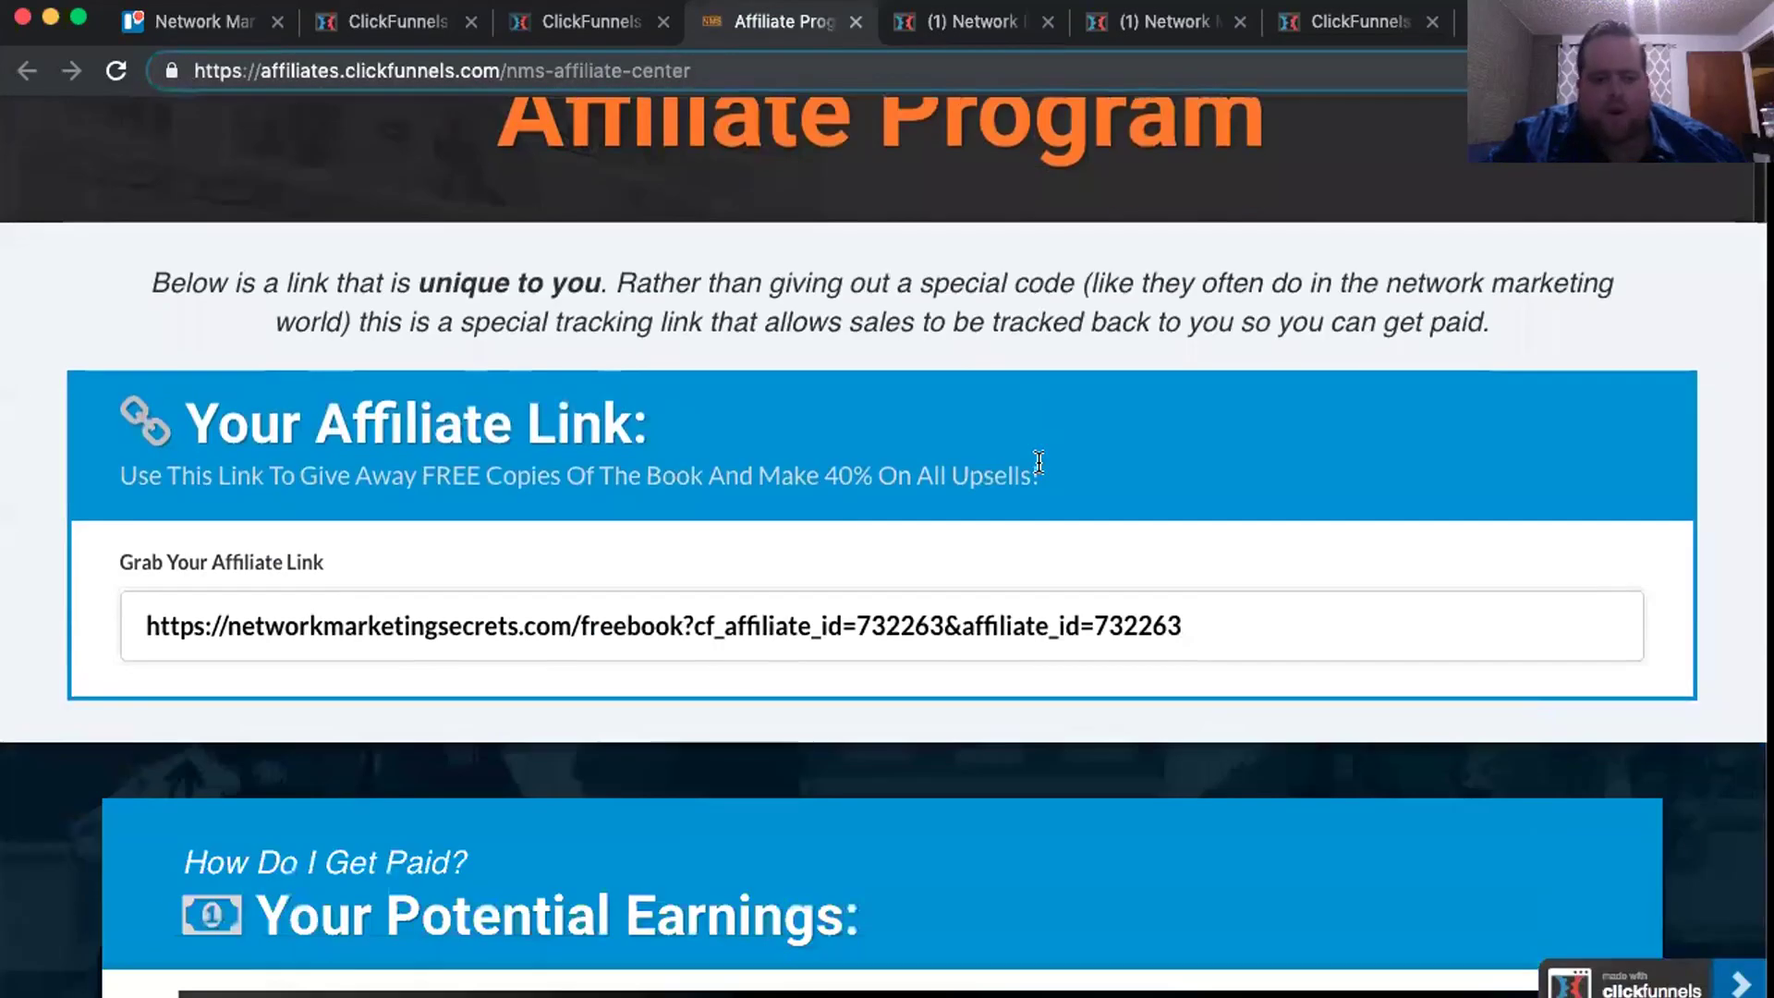
Step: Copy the personal affiliate link and return to the affiliate dashboard tab
drag(1219, 609, 59, 617)
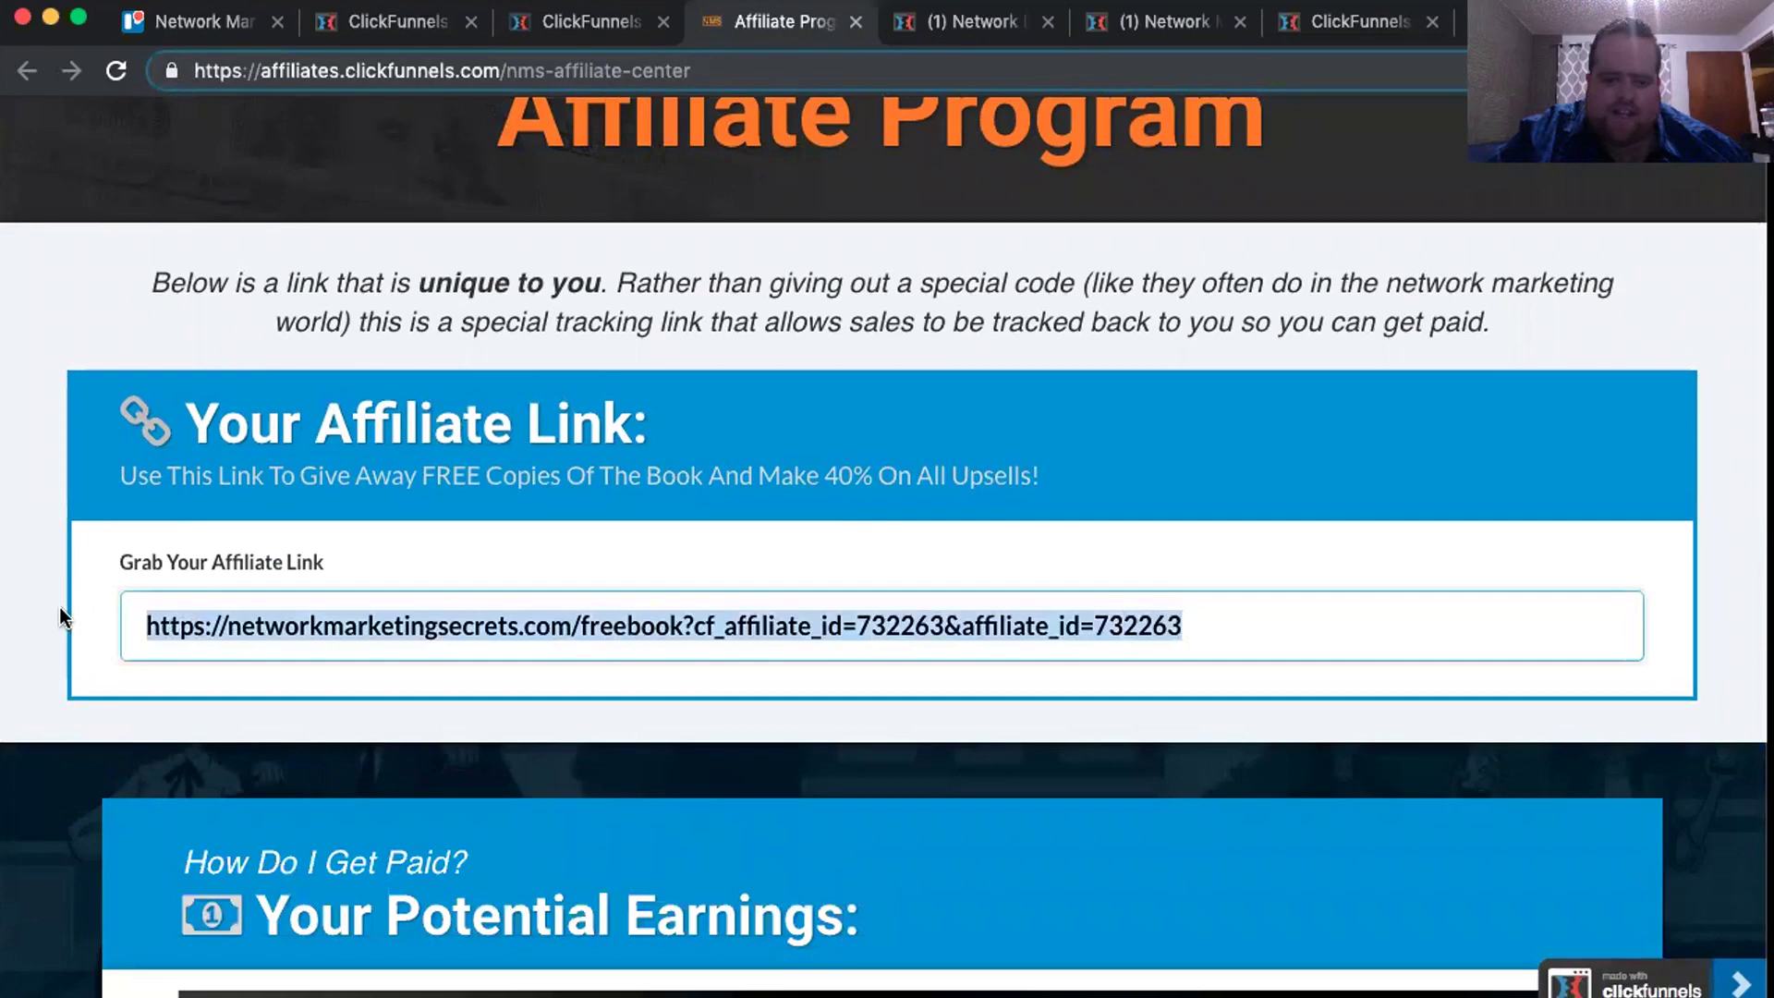
triple_click(623, 617)
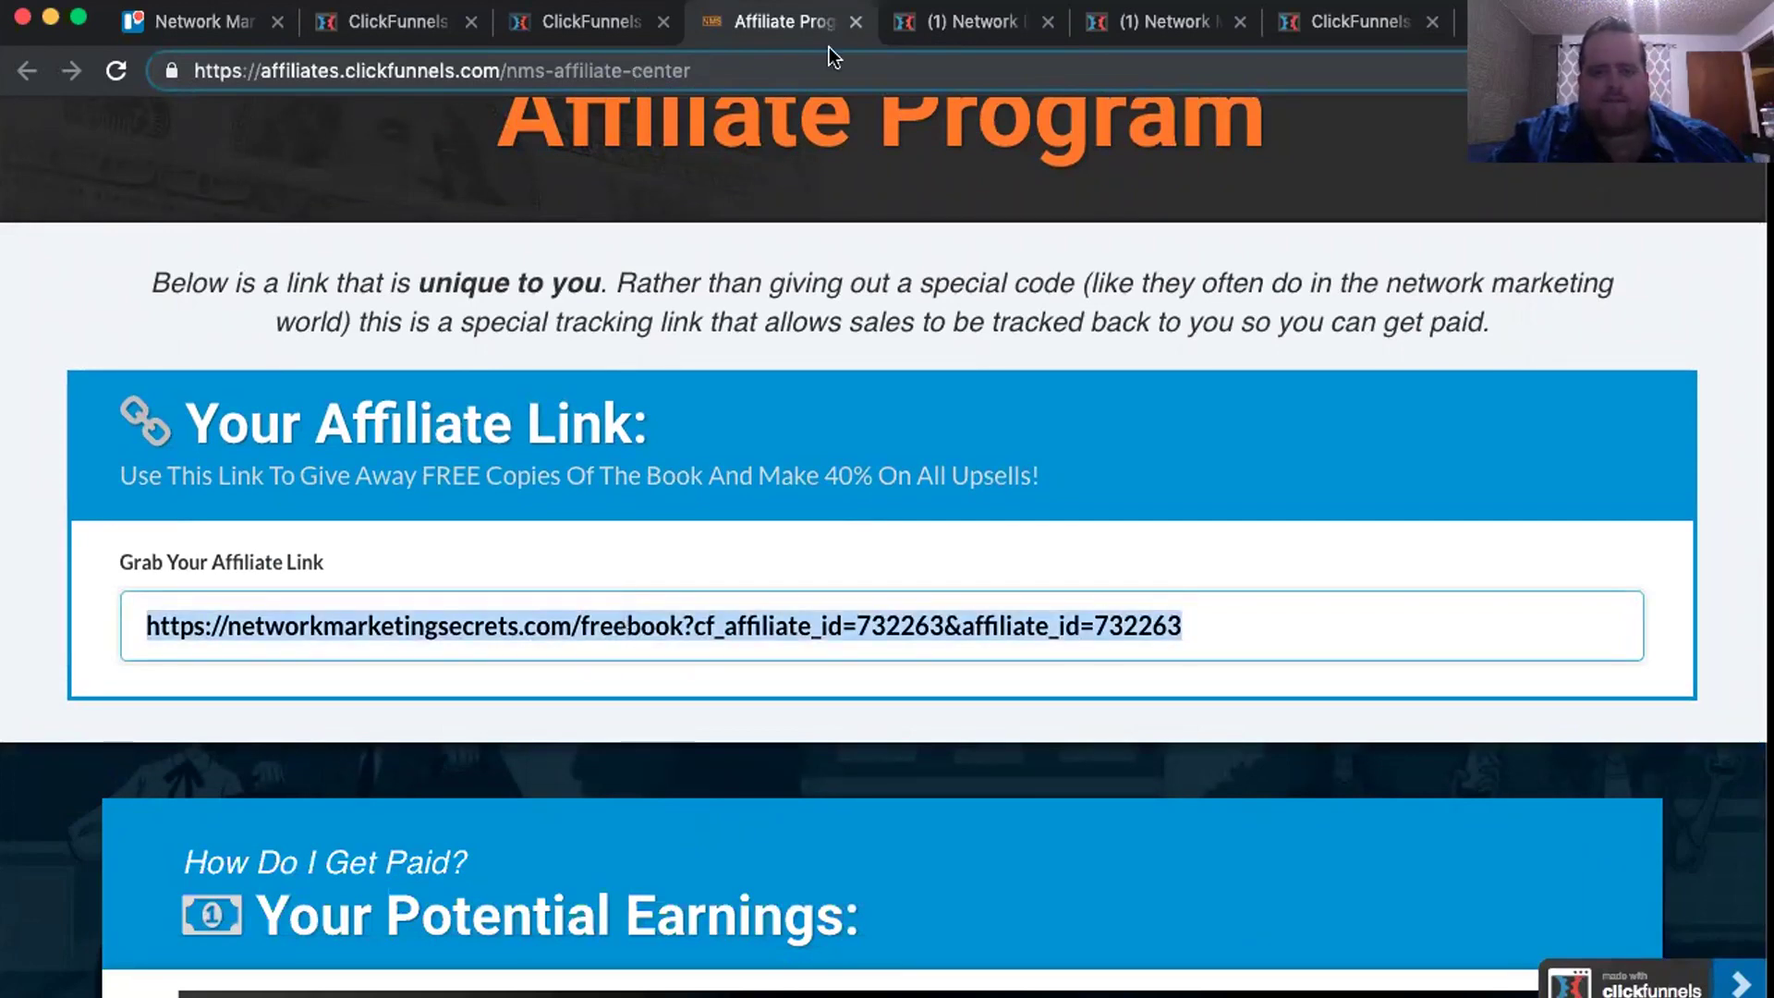
click(612, 26)
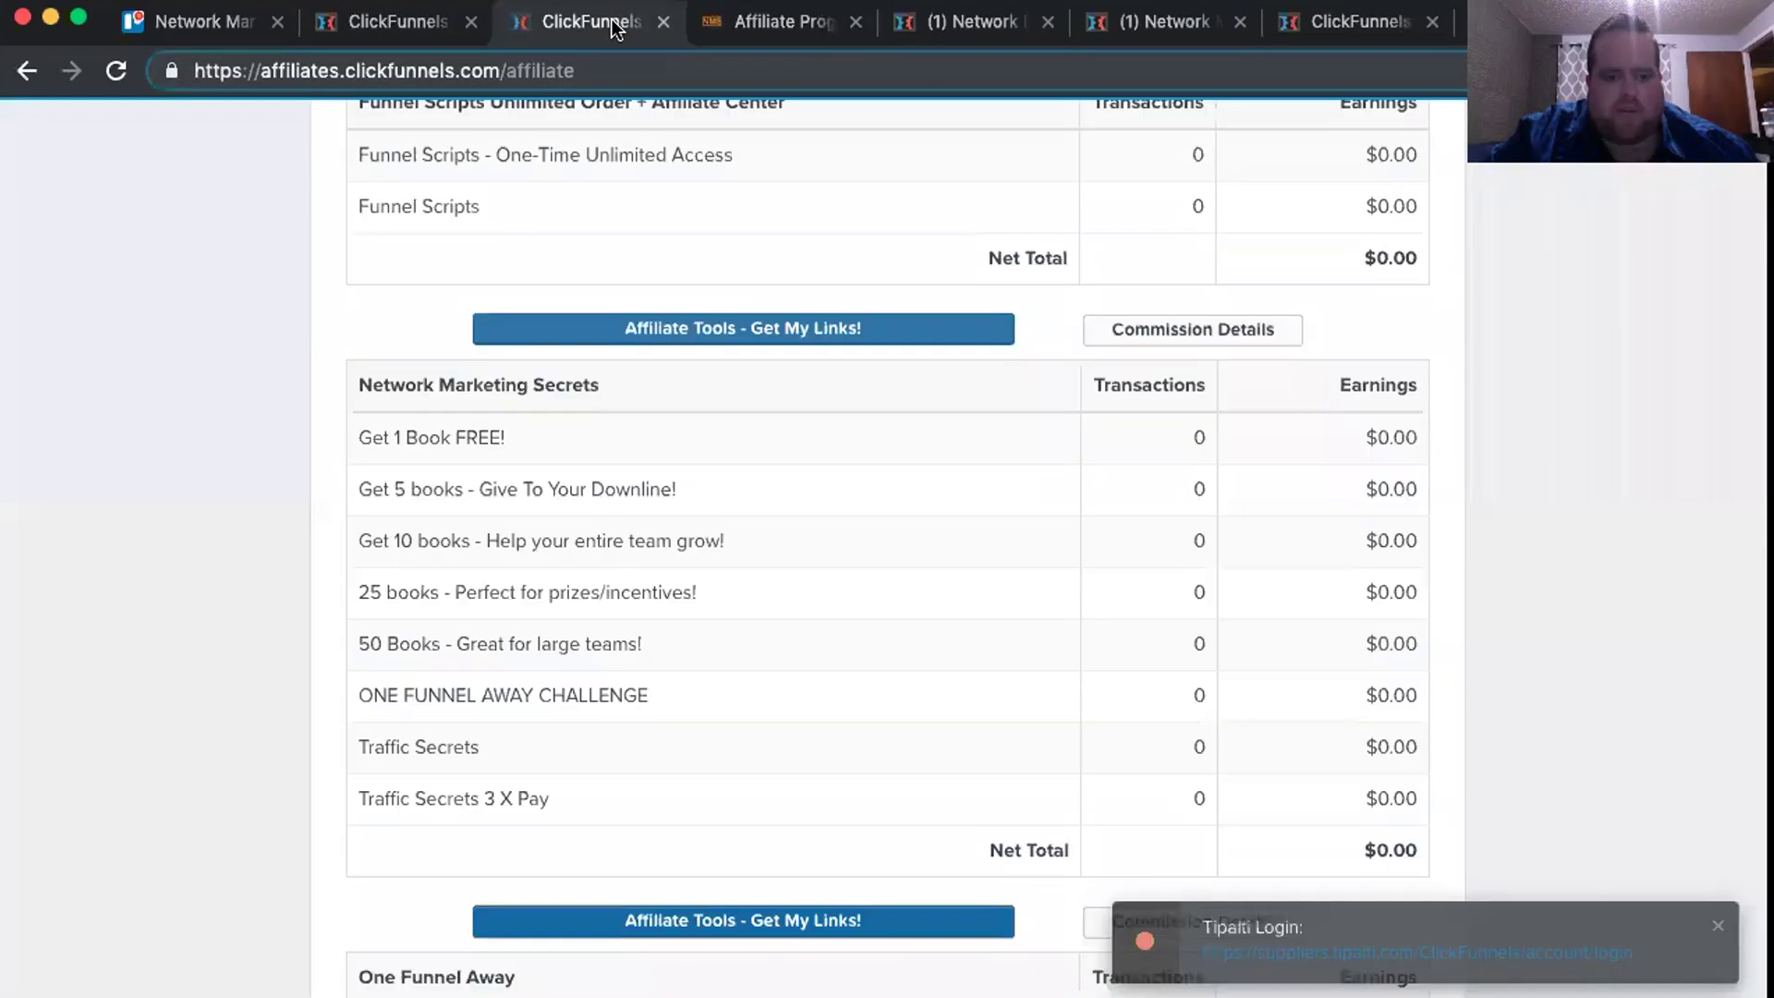
Step: Open the Network Marketing Secrets Squeeze Page step in the page editor from the funnel tab
click(386, 17)
scroll(613, 297, down, 1)
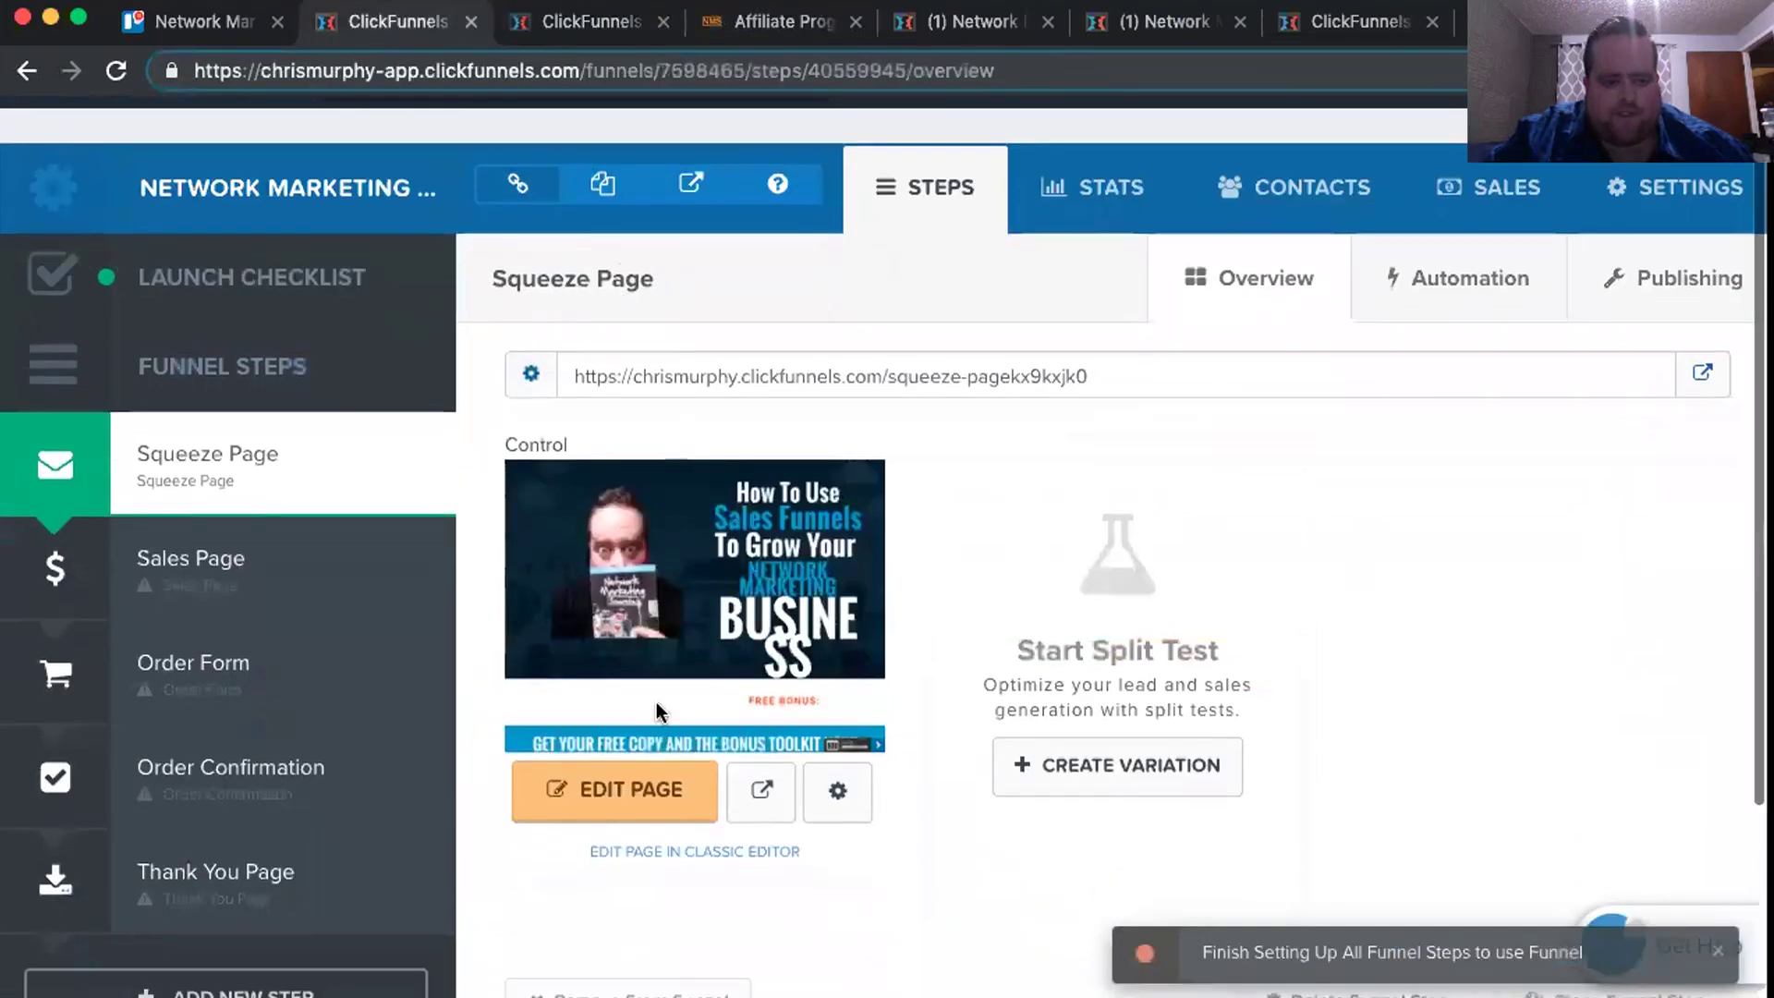
click(628, 797)
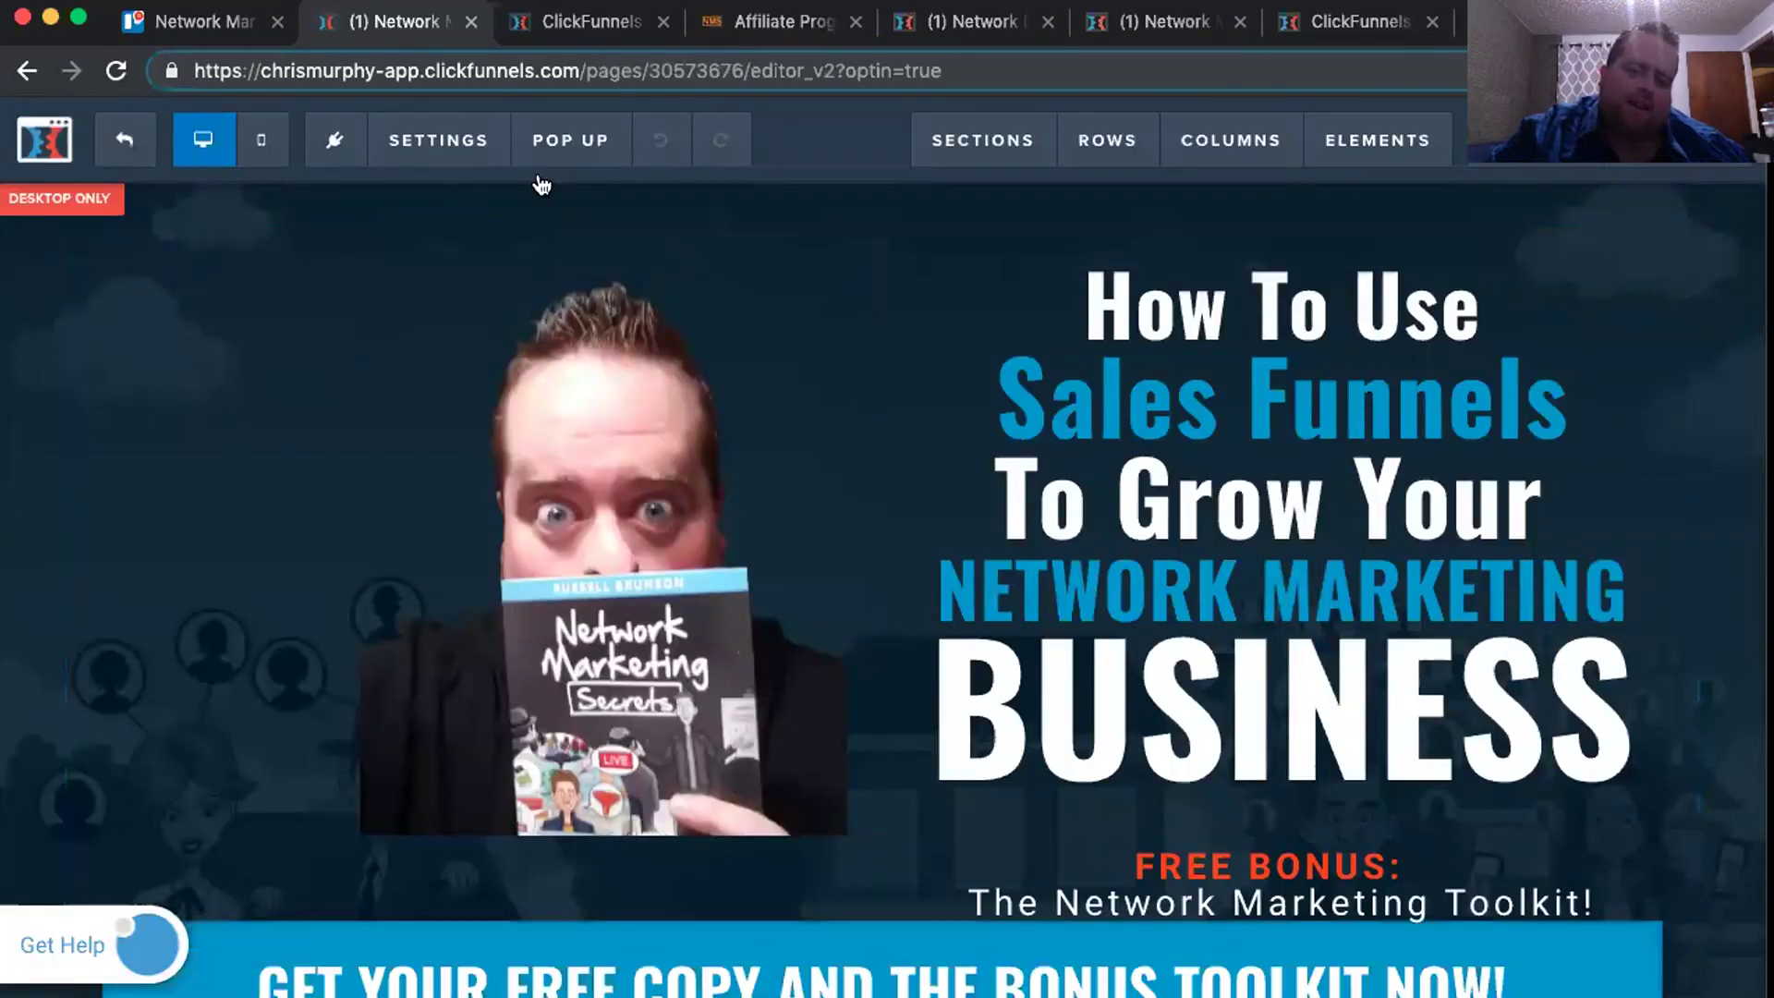
Step: Replace the General settings' 'On submit go to' URL with the copied affiliate link
click(438, 143)
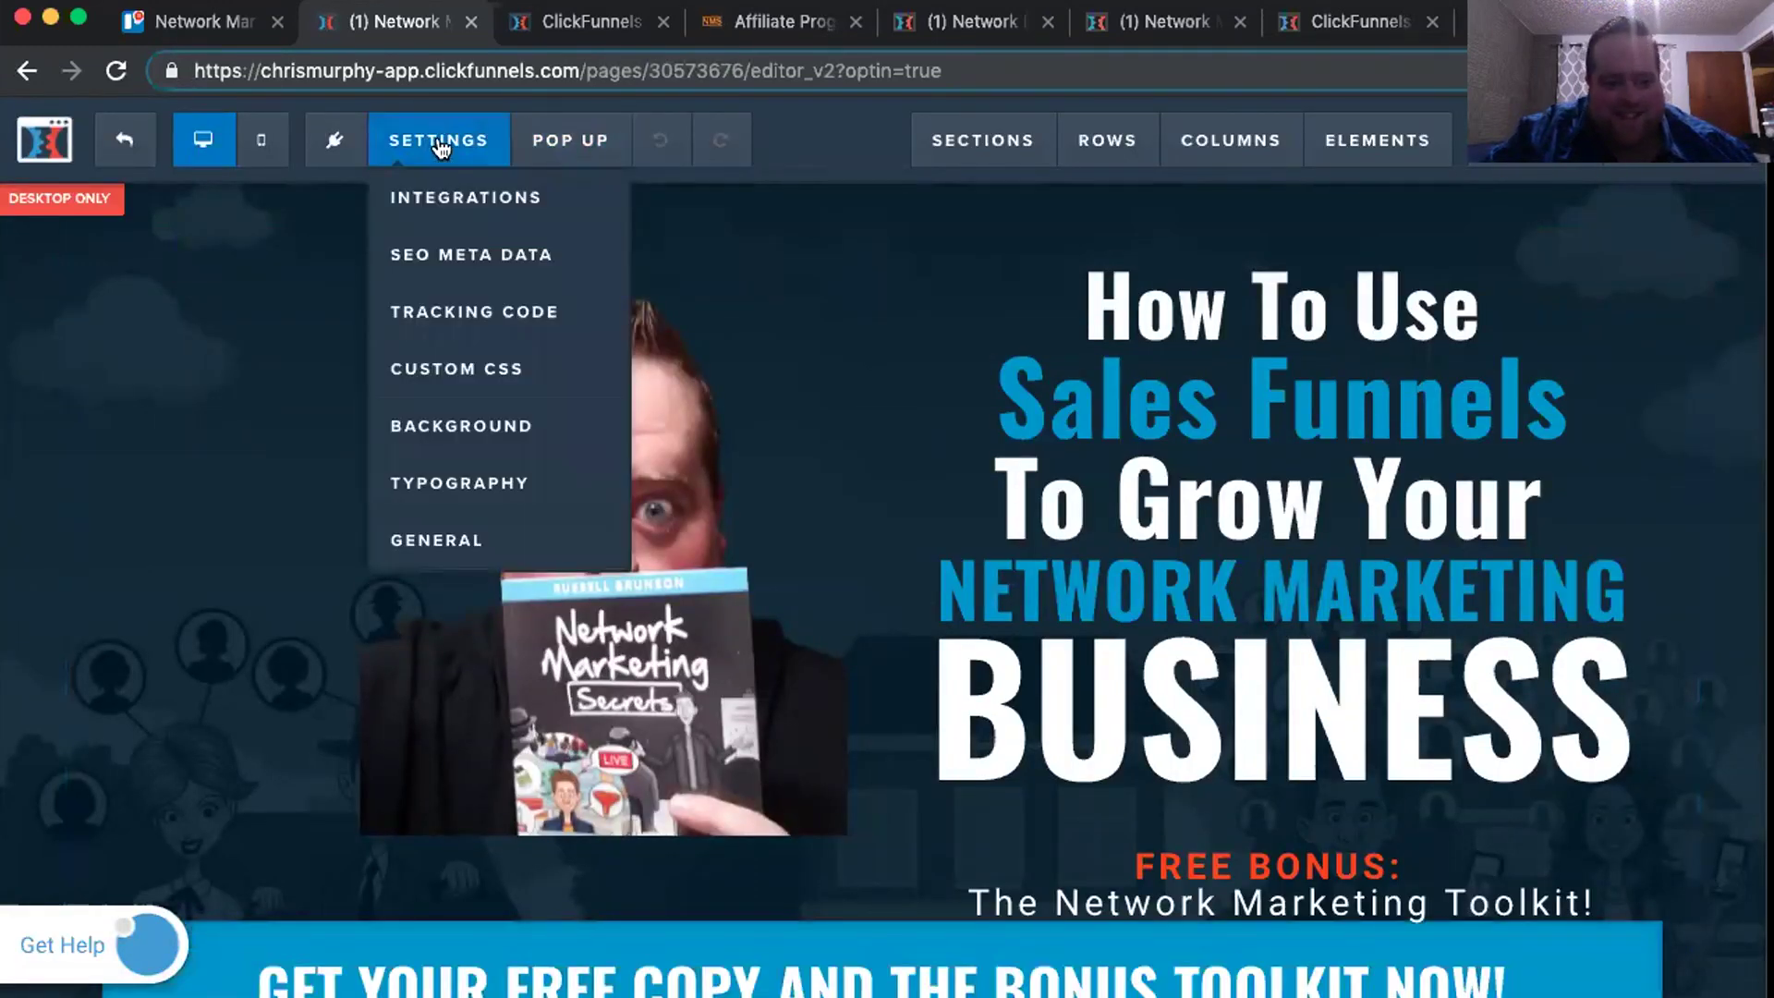
click(498, 545)
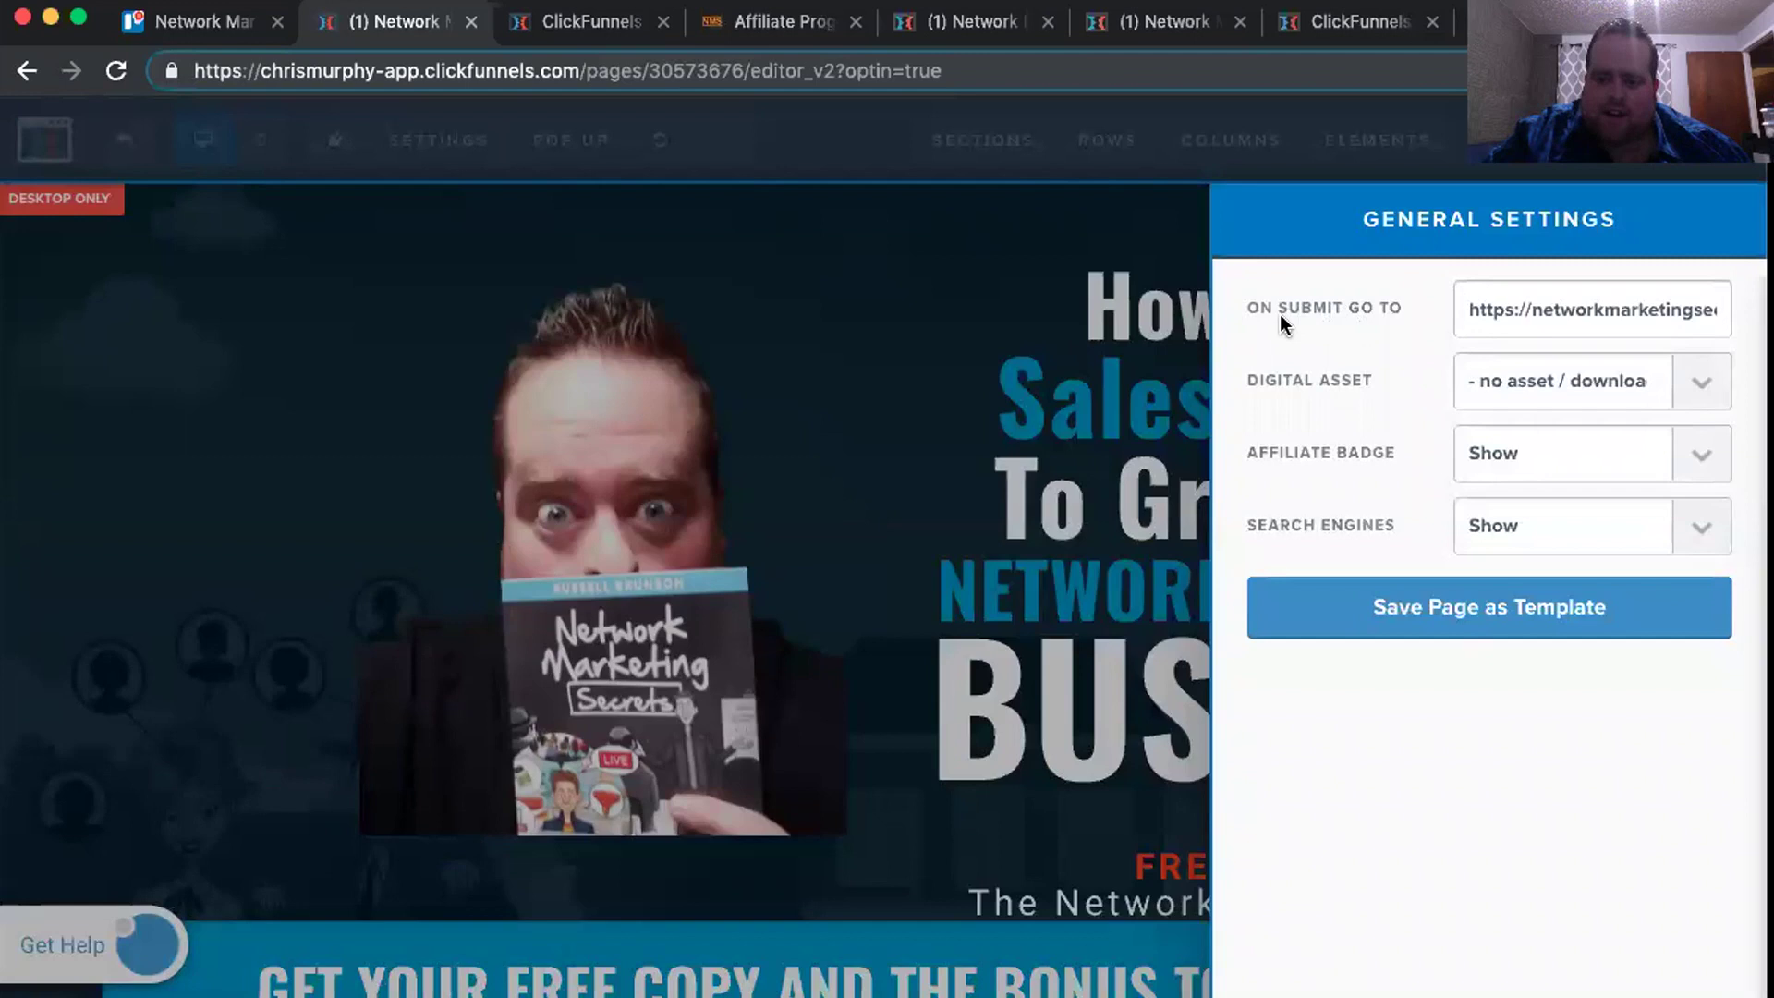
triple_click(1507, 311)
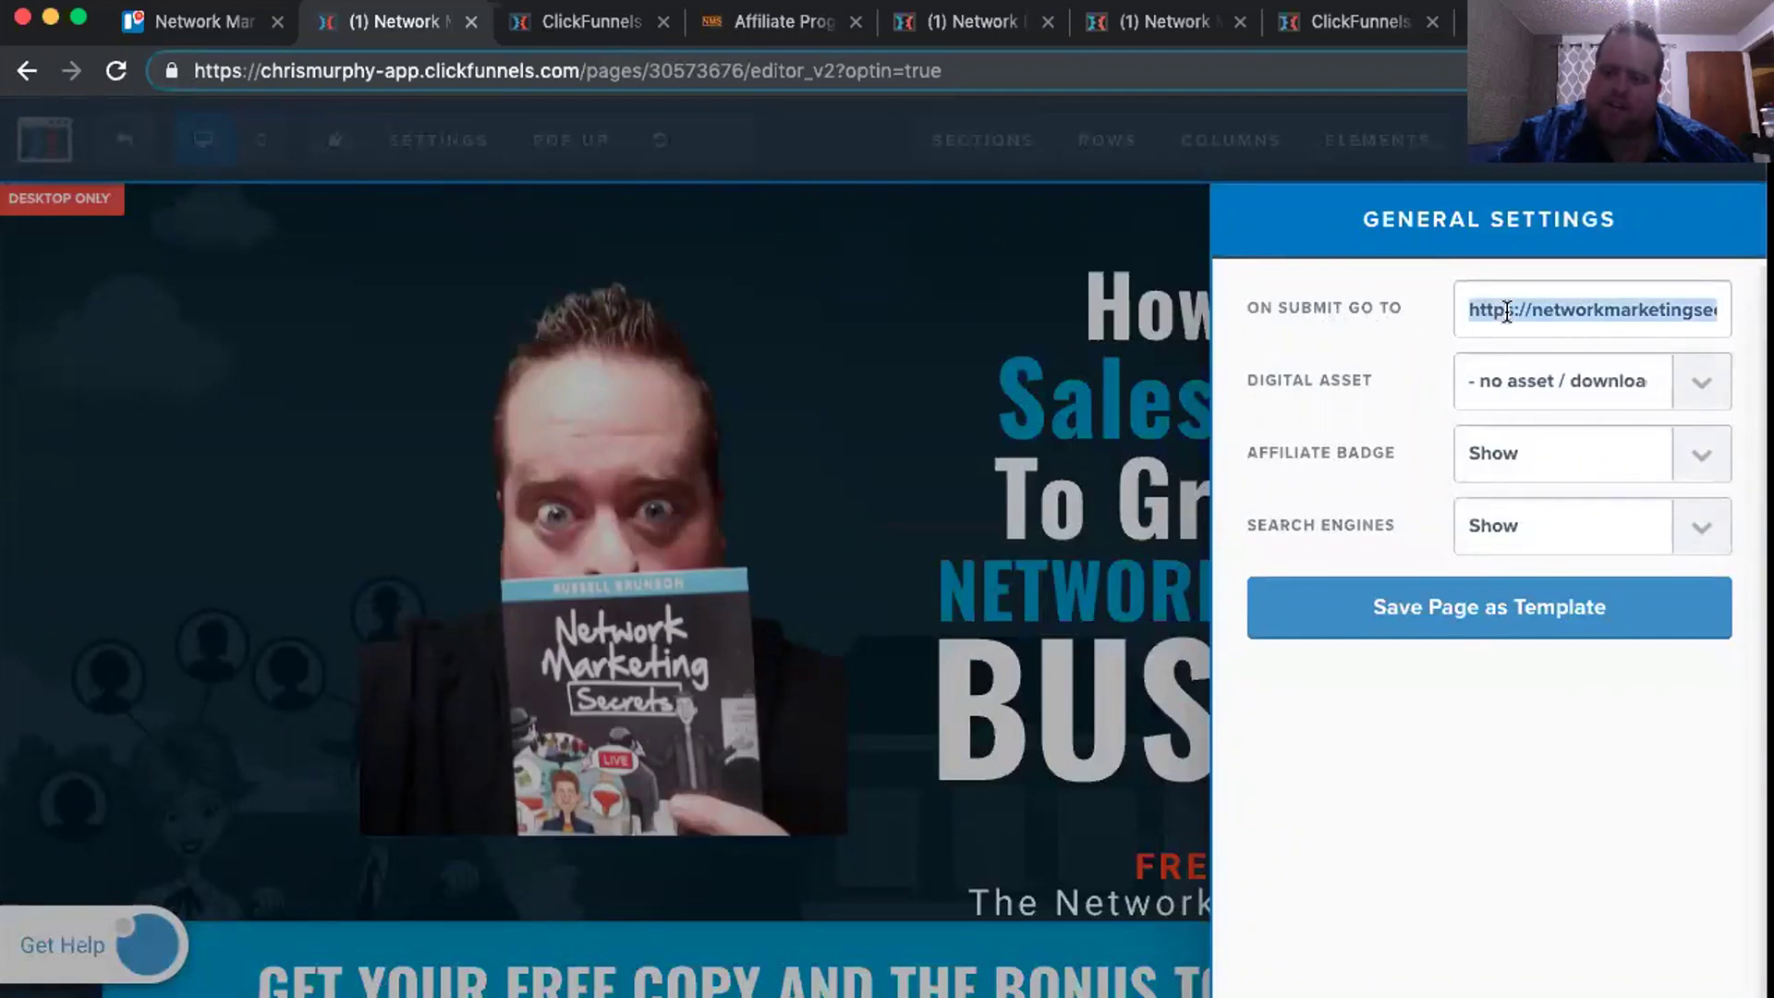
key(BackSpace)
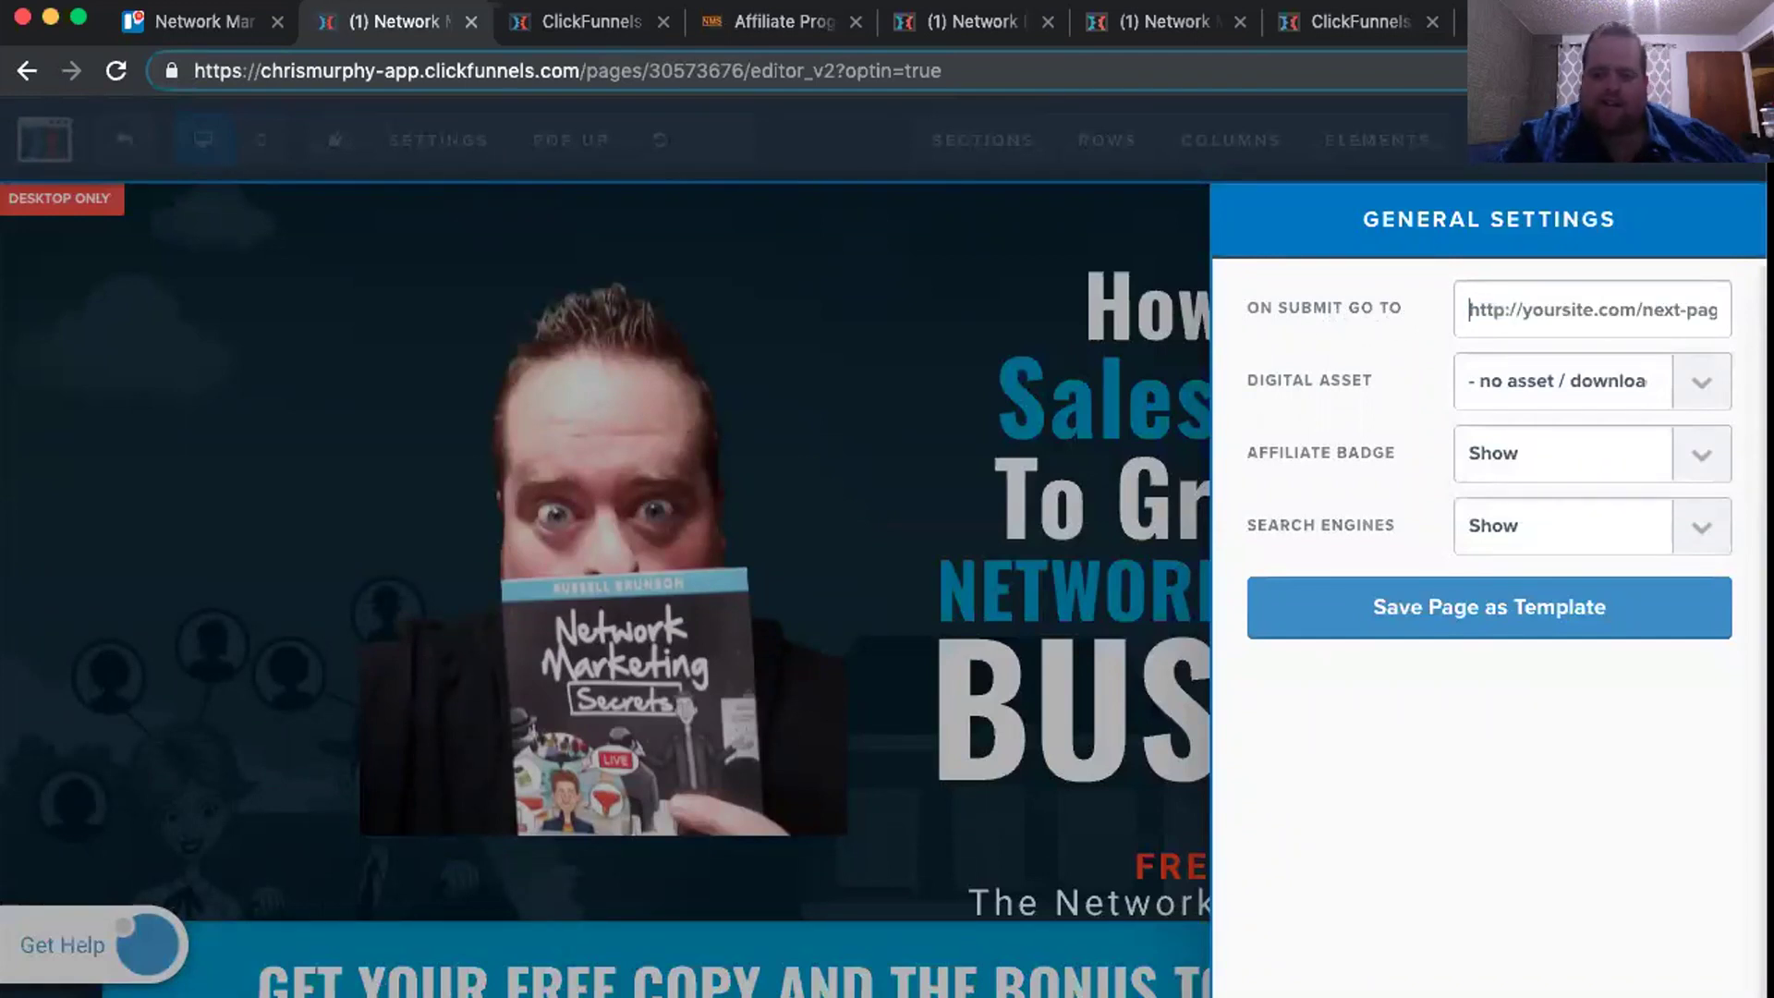
key(super+v)
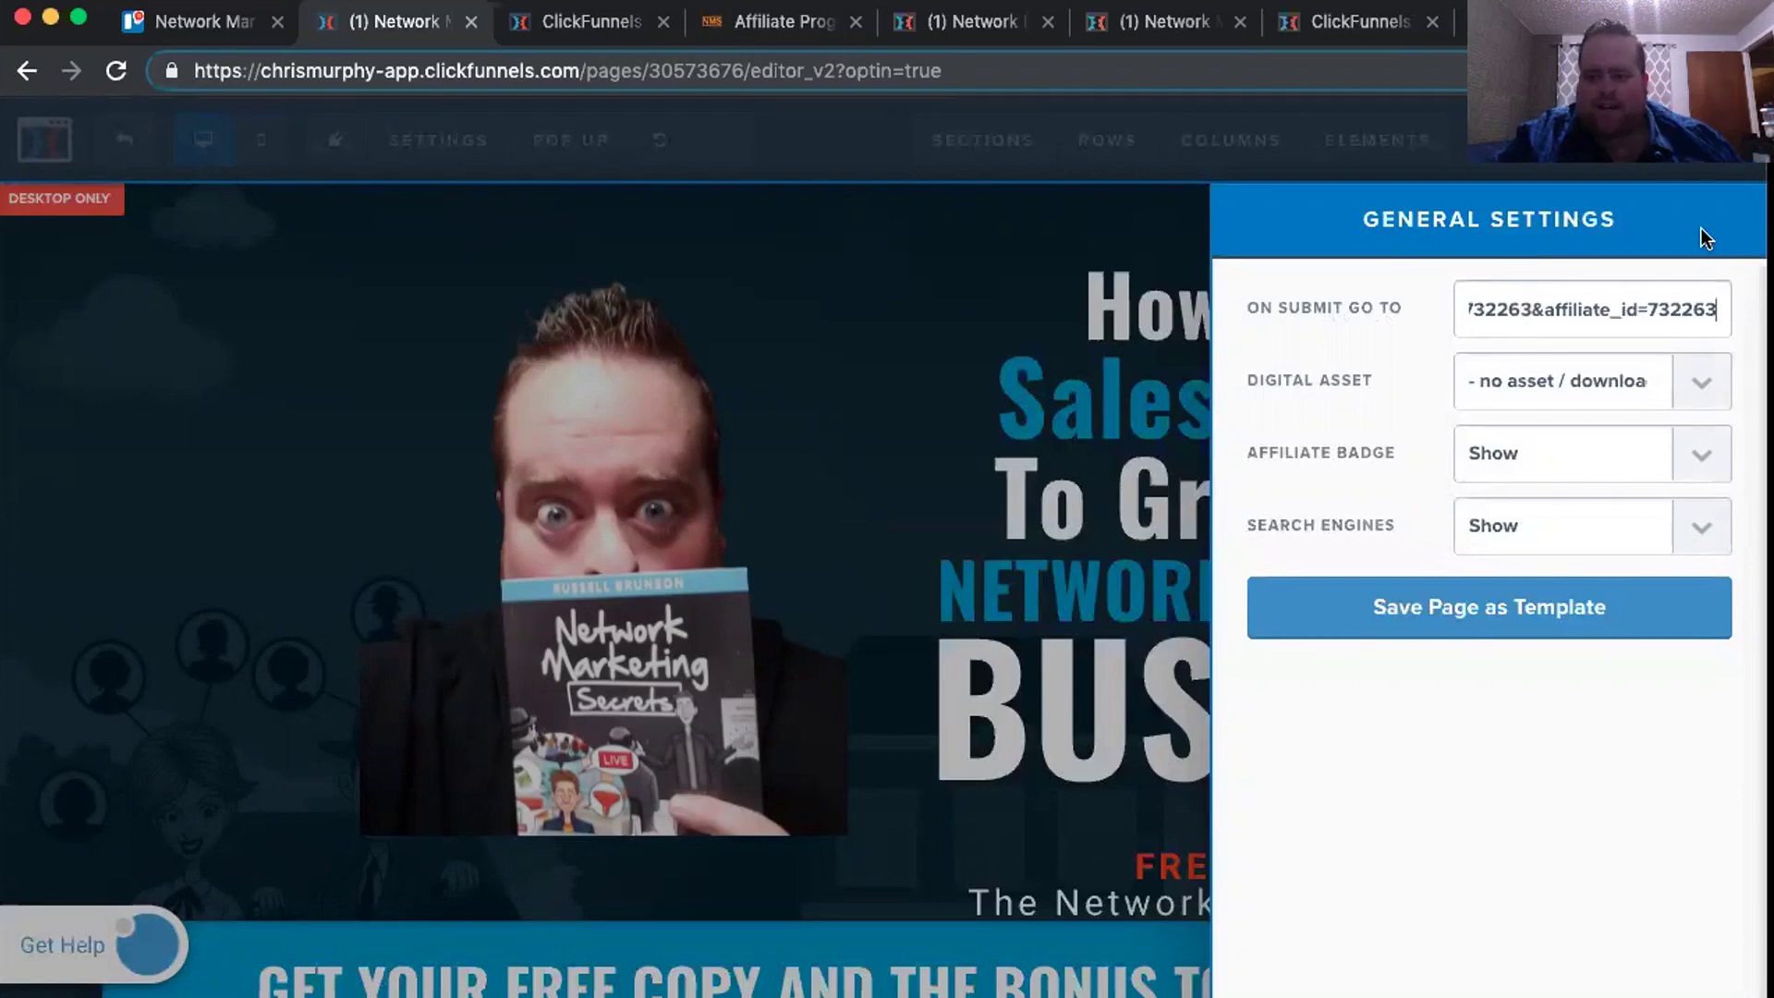
click(972, 414)
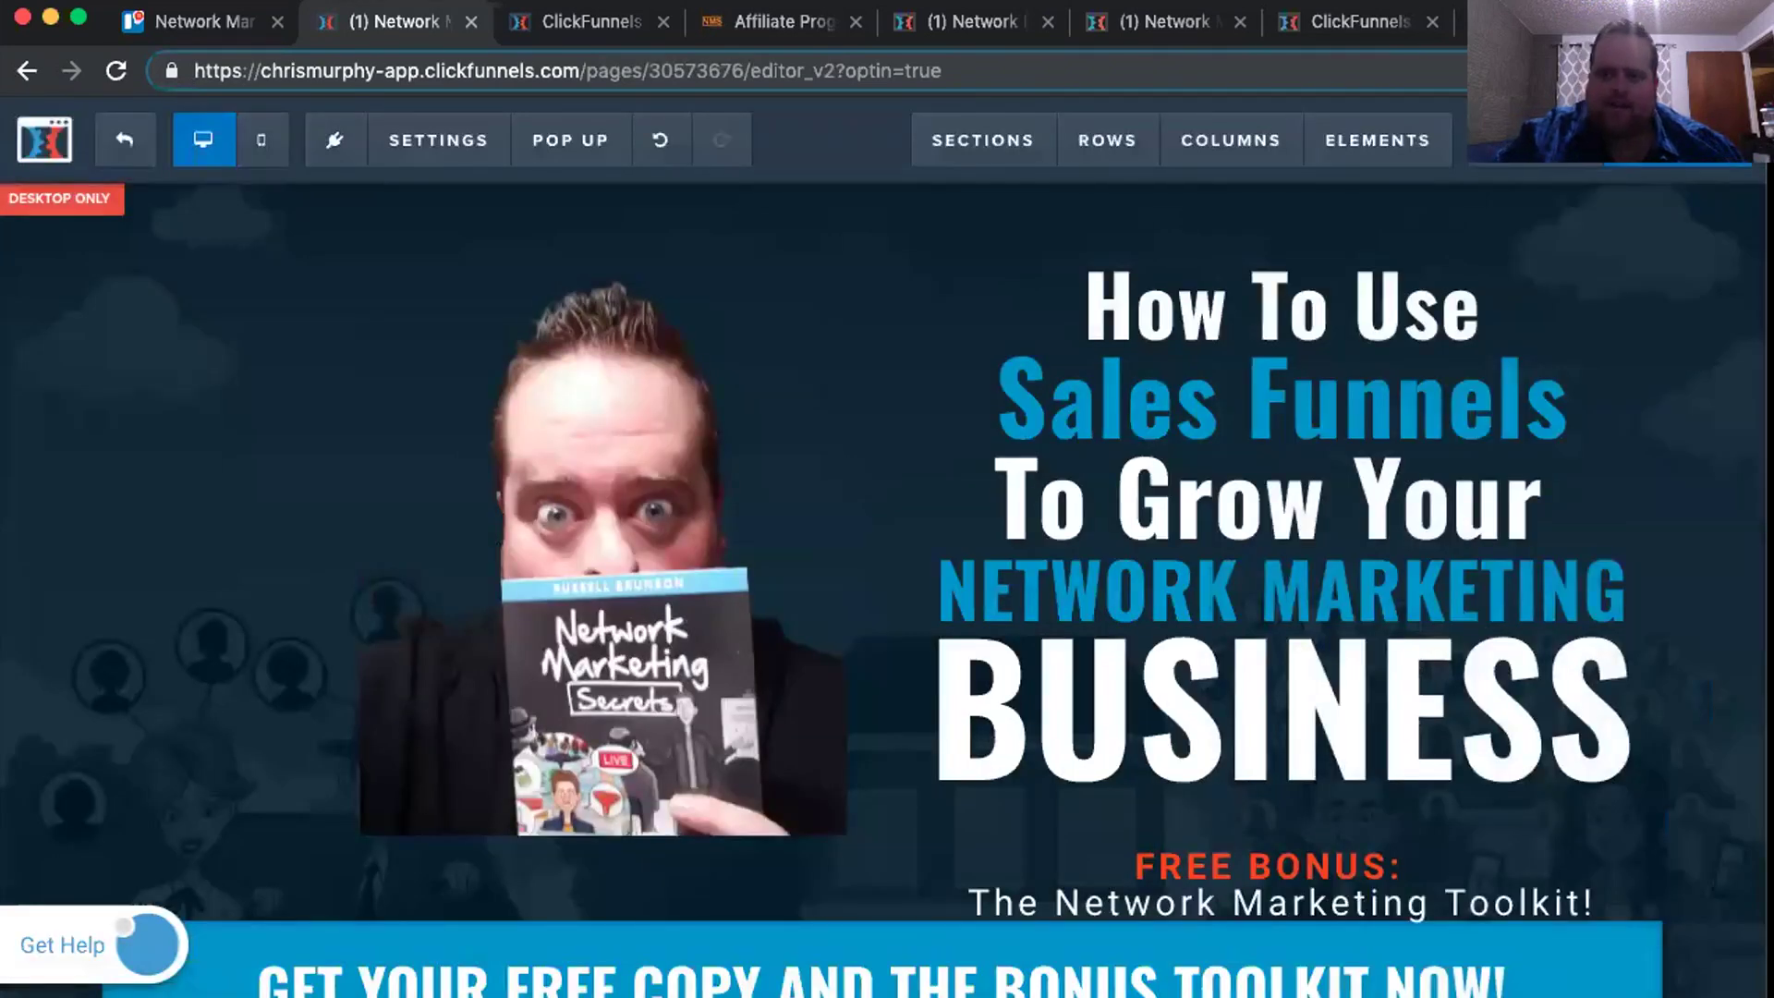
Step: Leave the page editor and review the affiliate earnings dashboard
click(805, 33)
scroll(979, 175, up, 3)
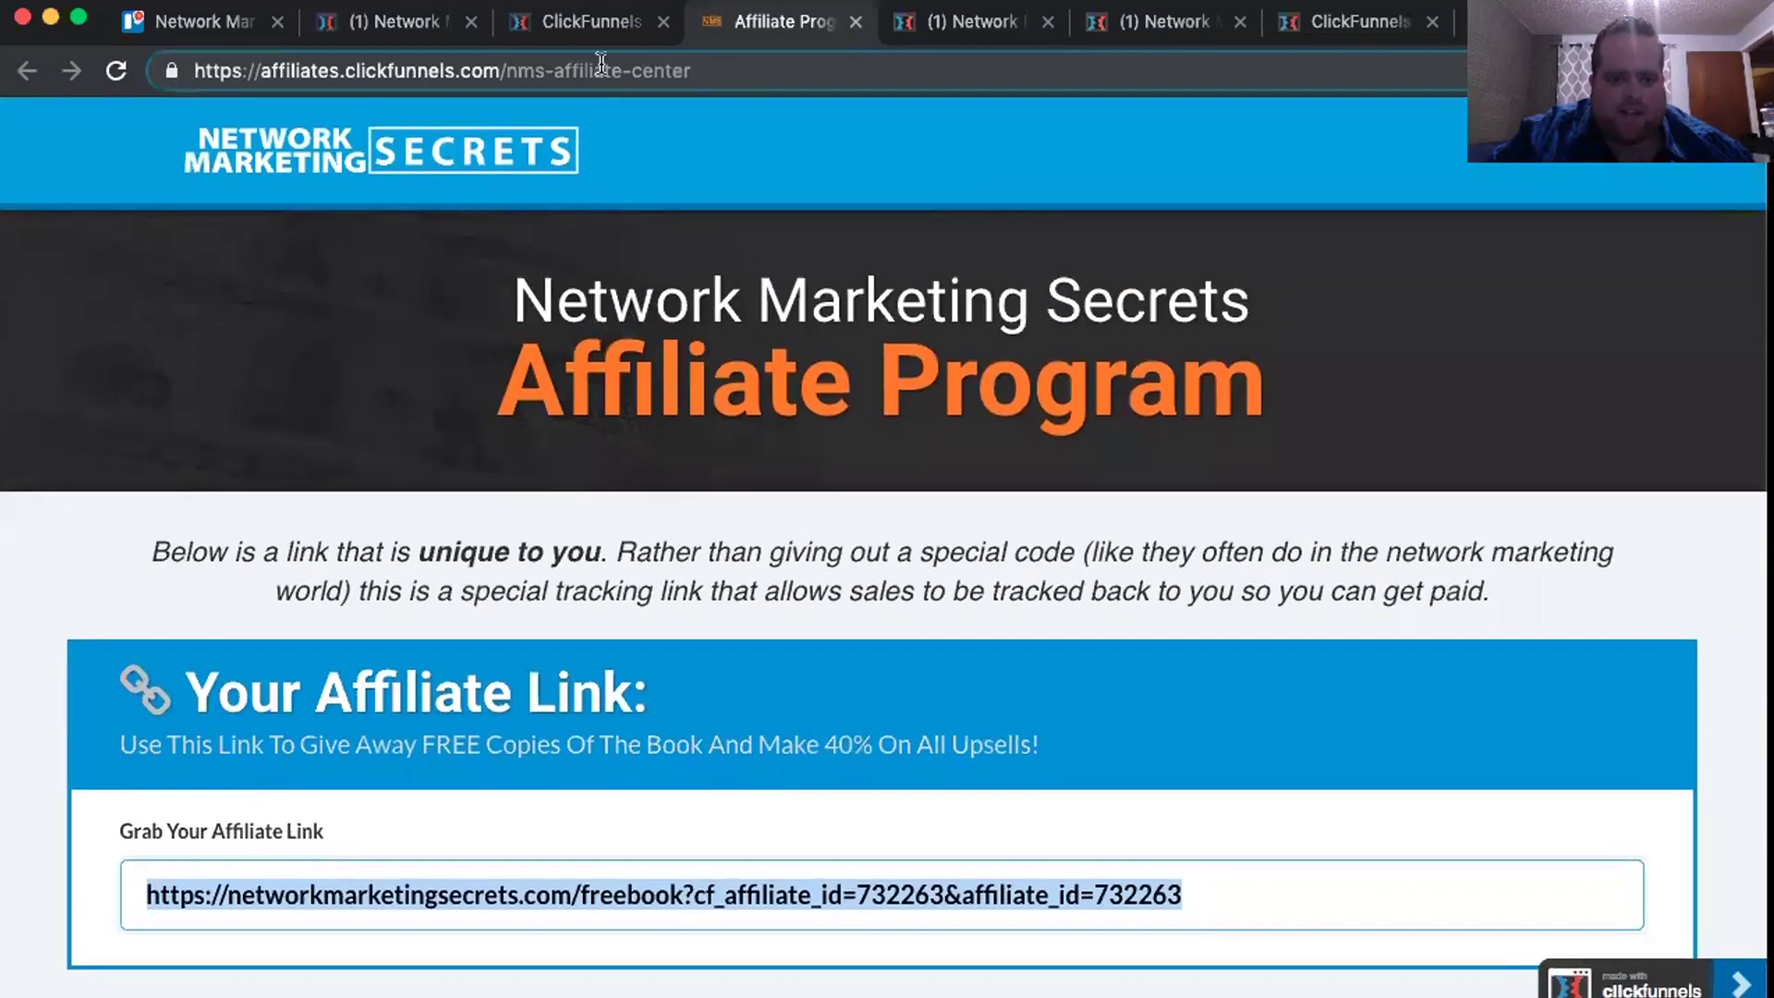
click(589, 31)
scroll(712, 342, up, 15)
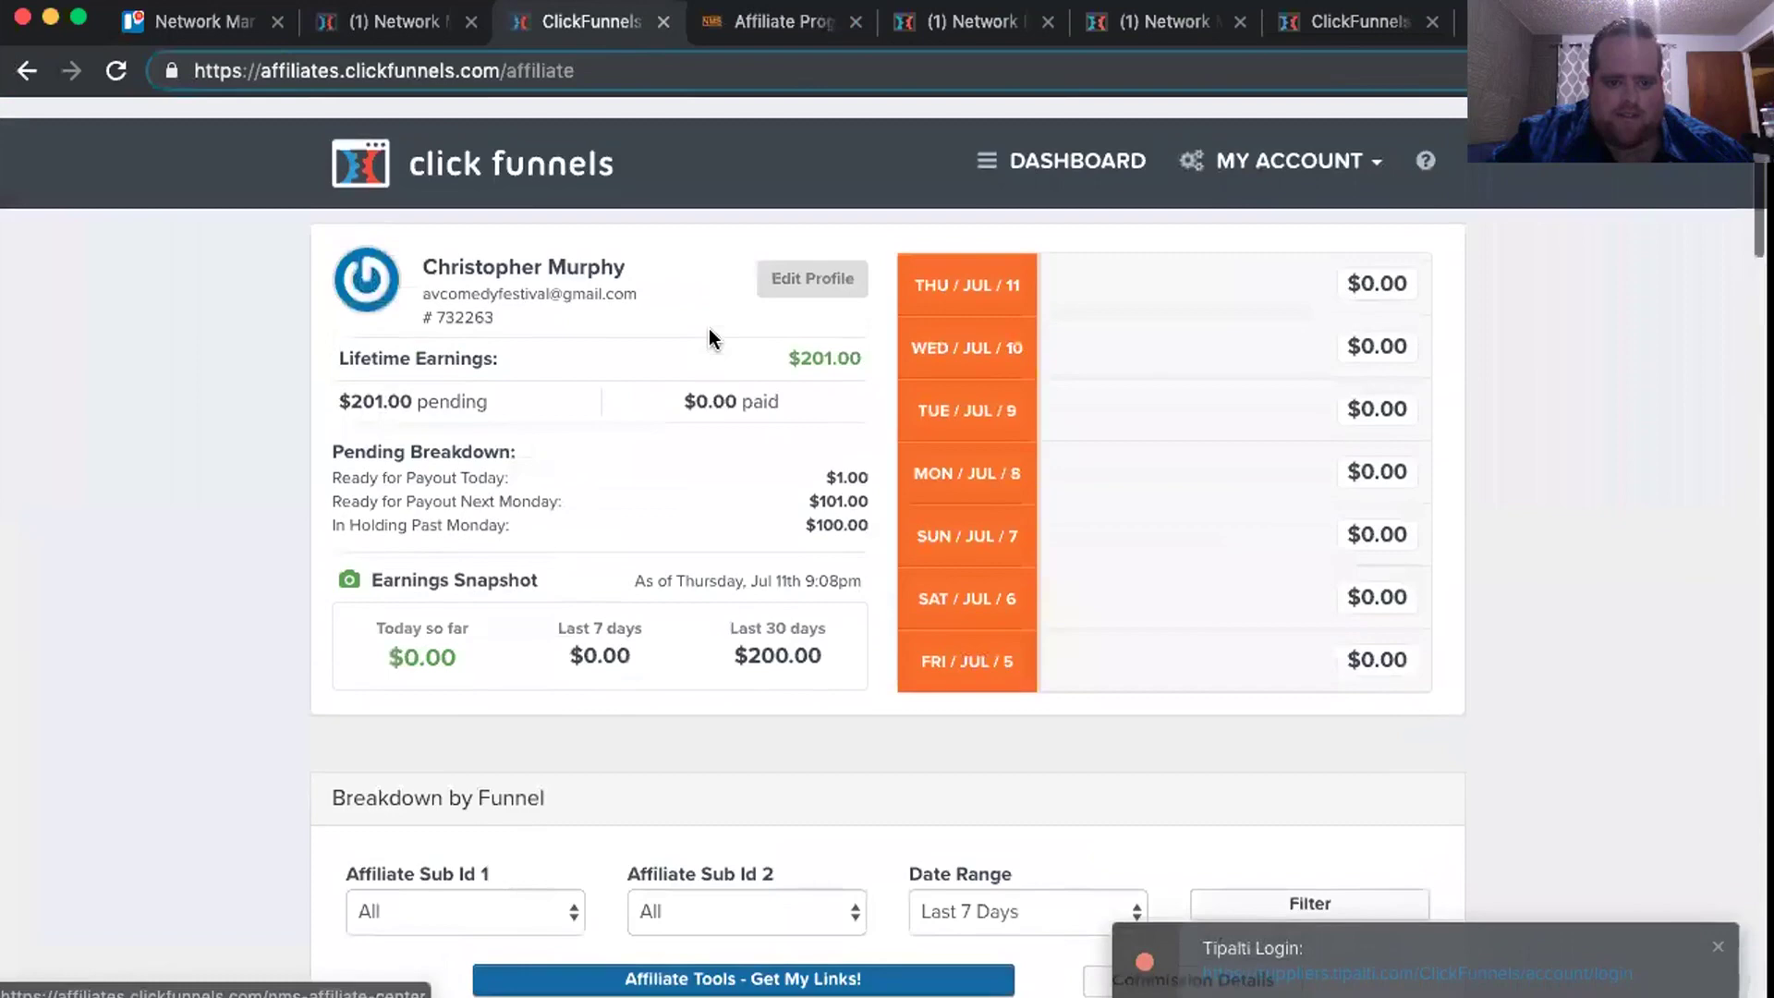
scroll(707, 329, down, 20)
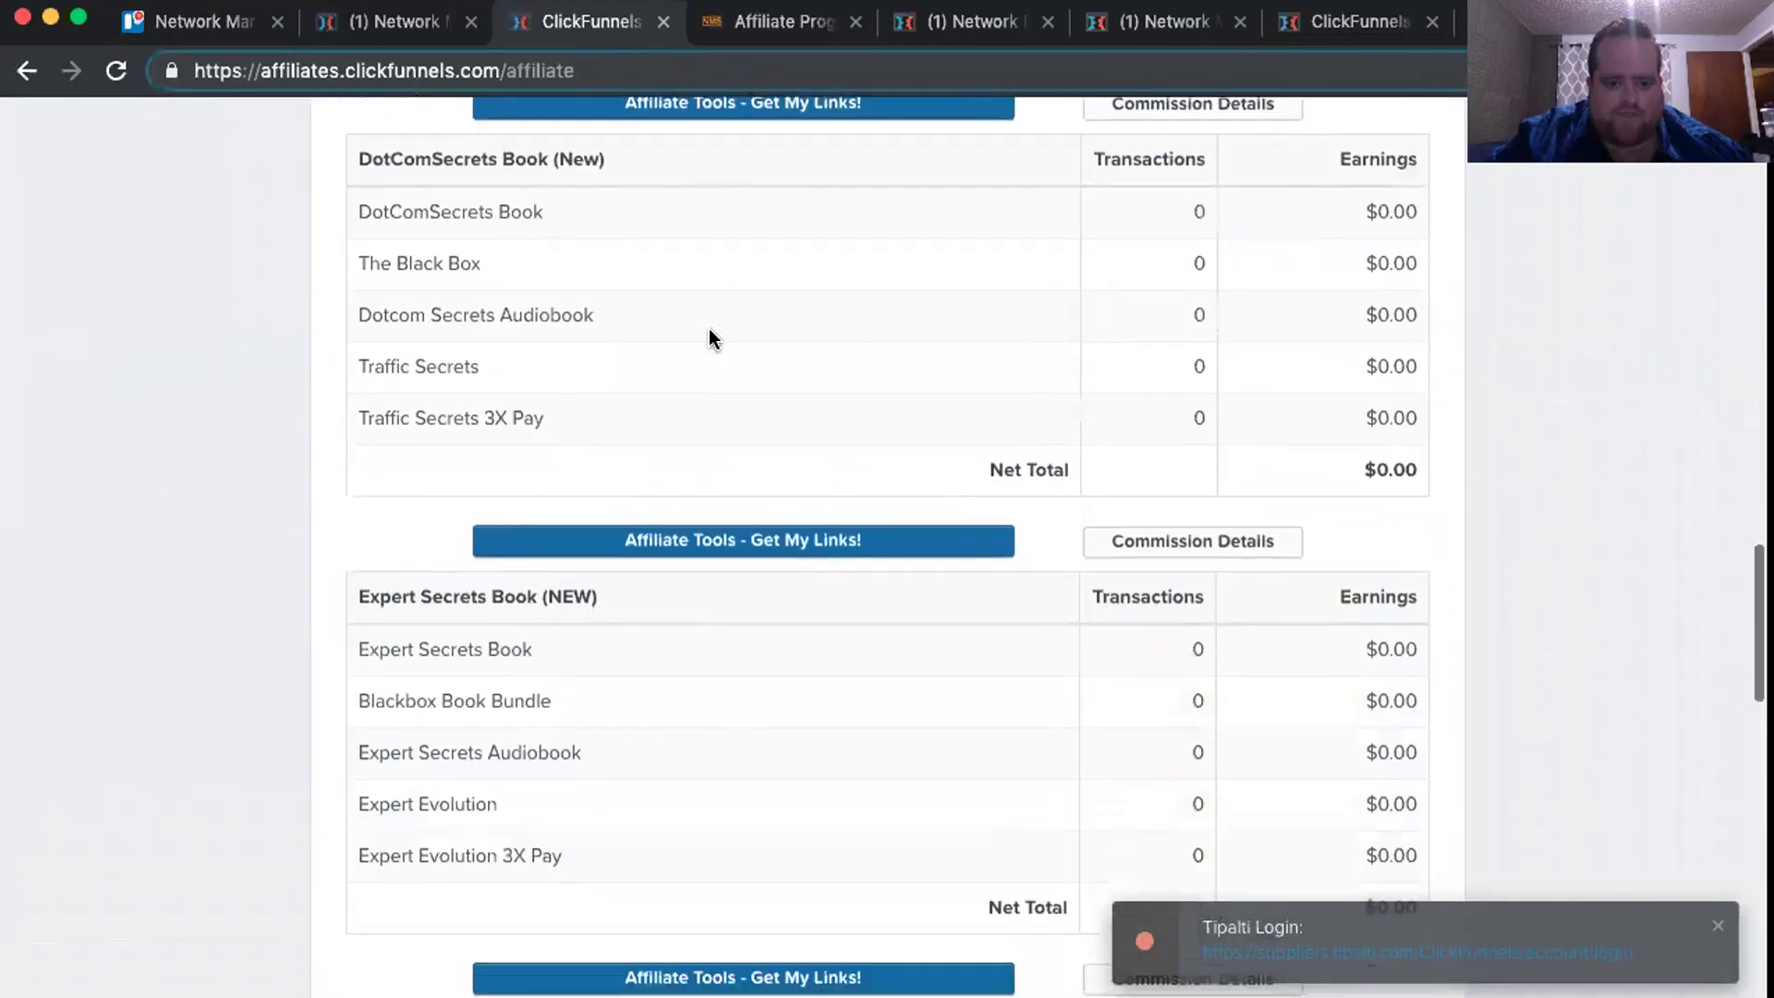
scroll(708, 329, down, 12)
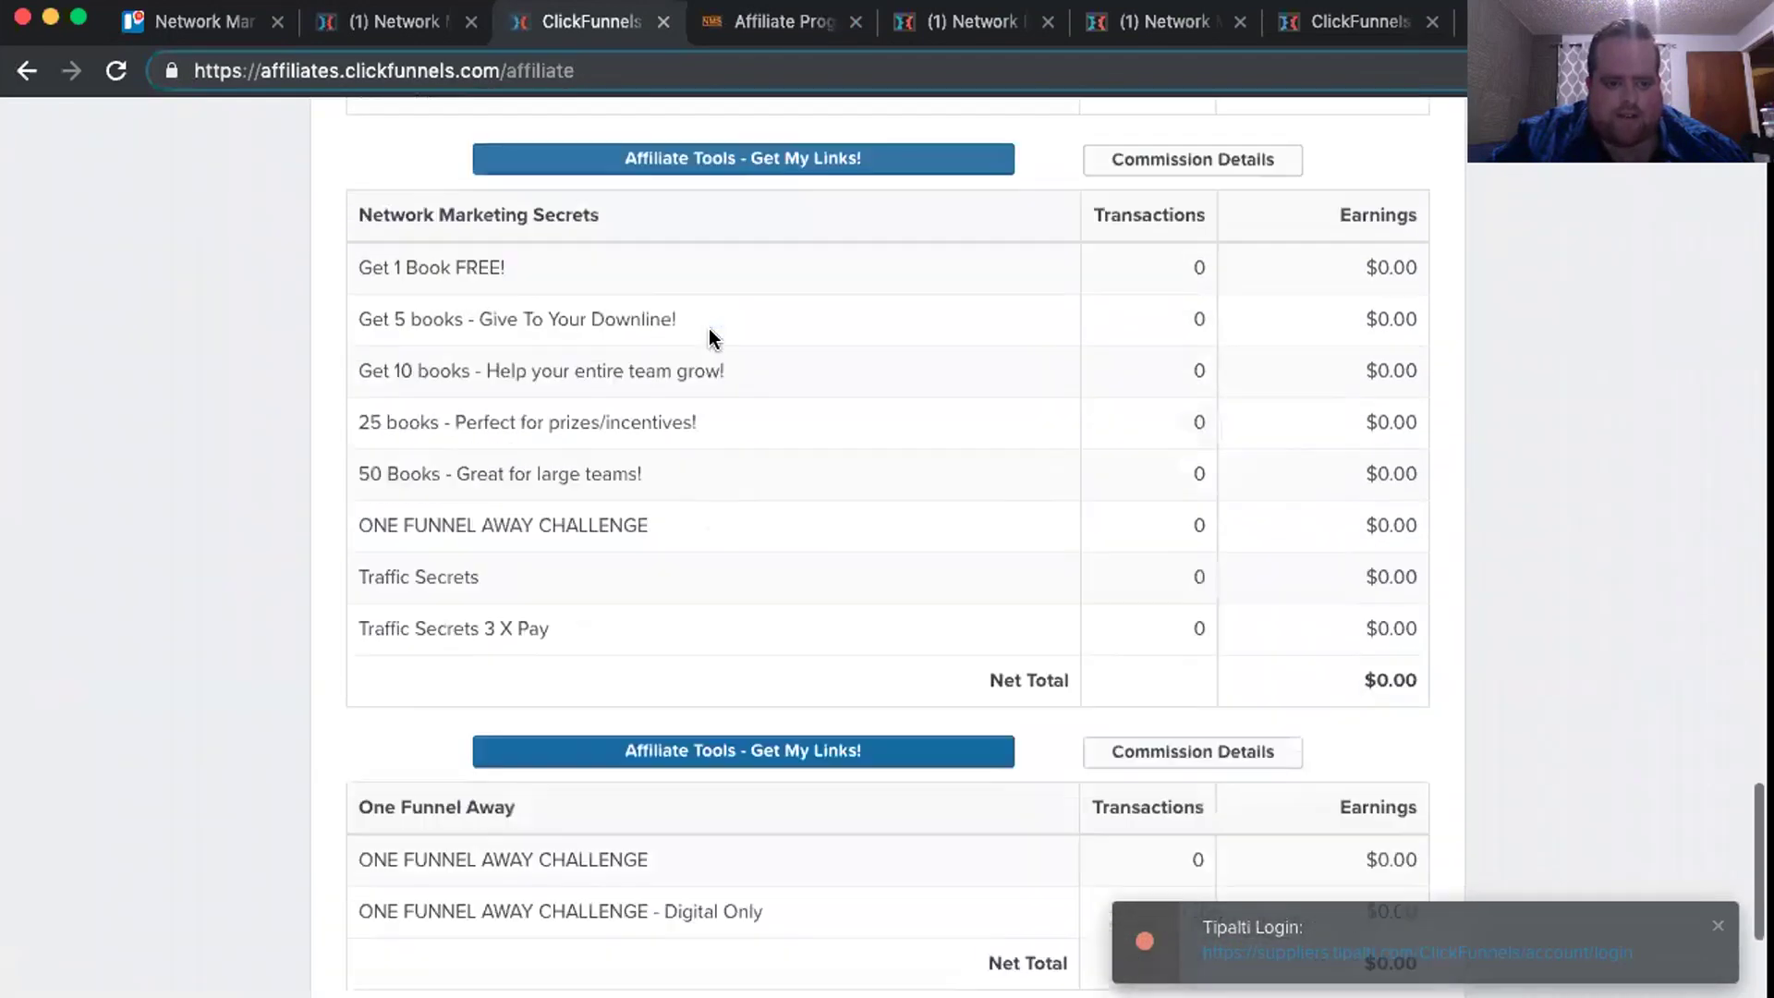
scroll(707, 329, up, 1)
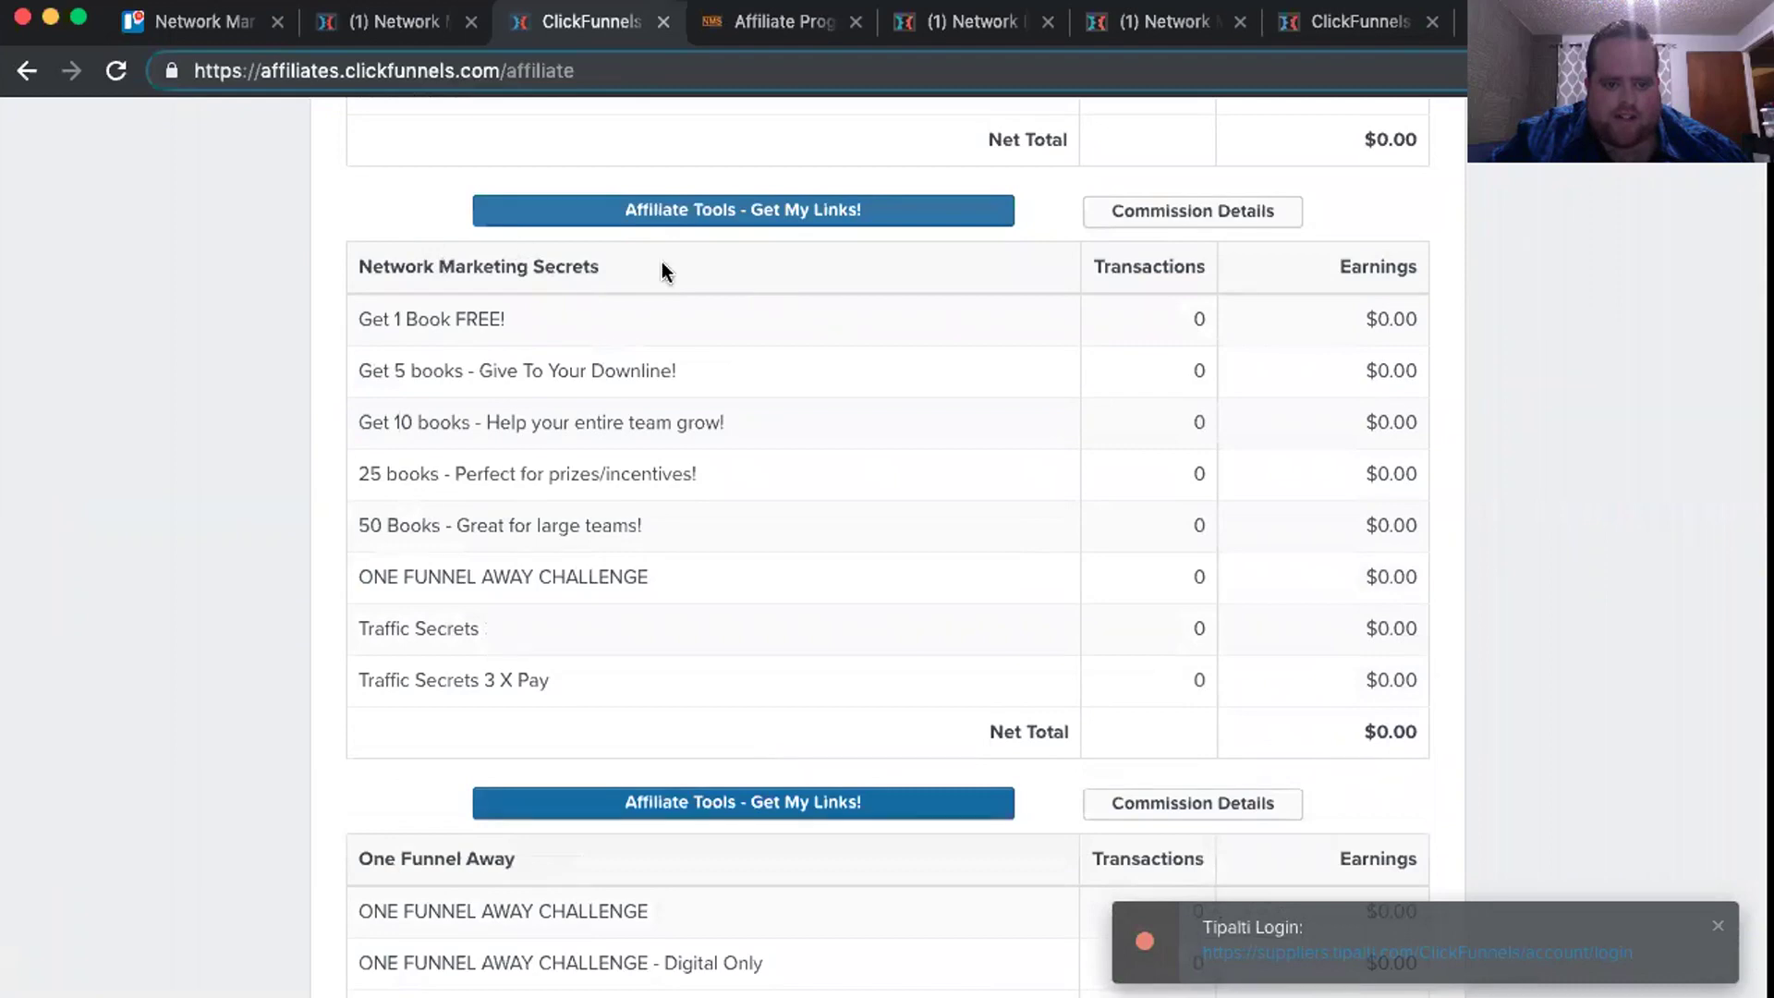
Step: Return to the Affiliate Program page and select the free-book affiliate link
click(806, 31)
scroll(877, 424, down, 4)
scroll(876, 423, up, 3)
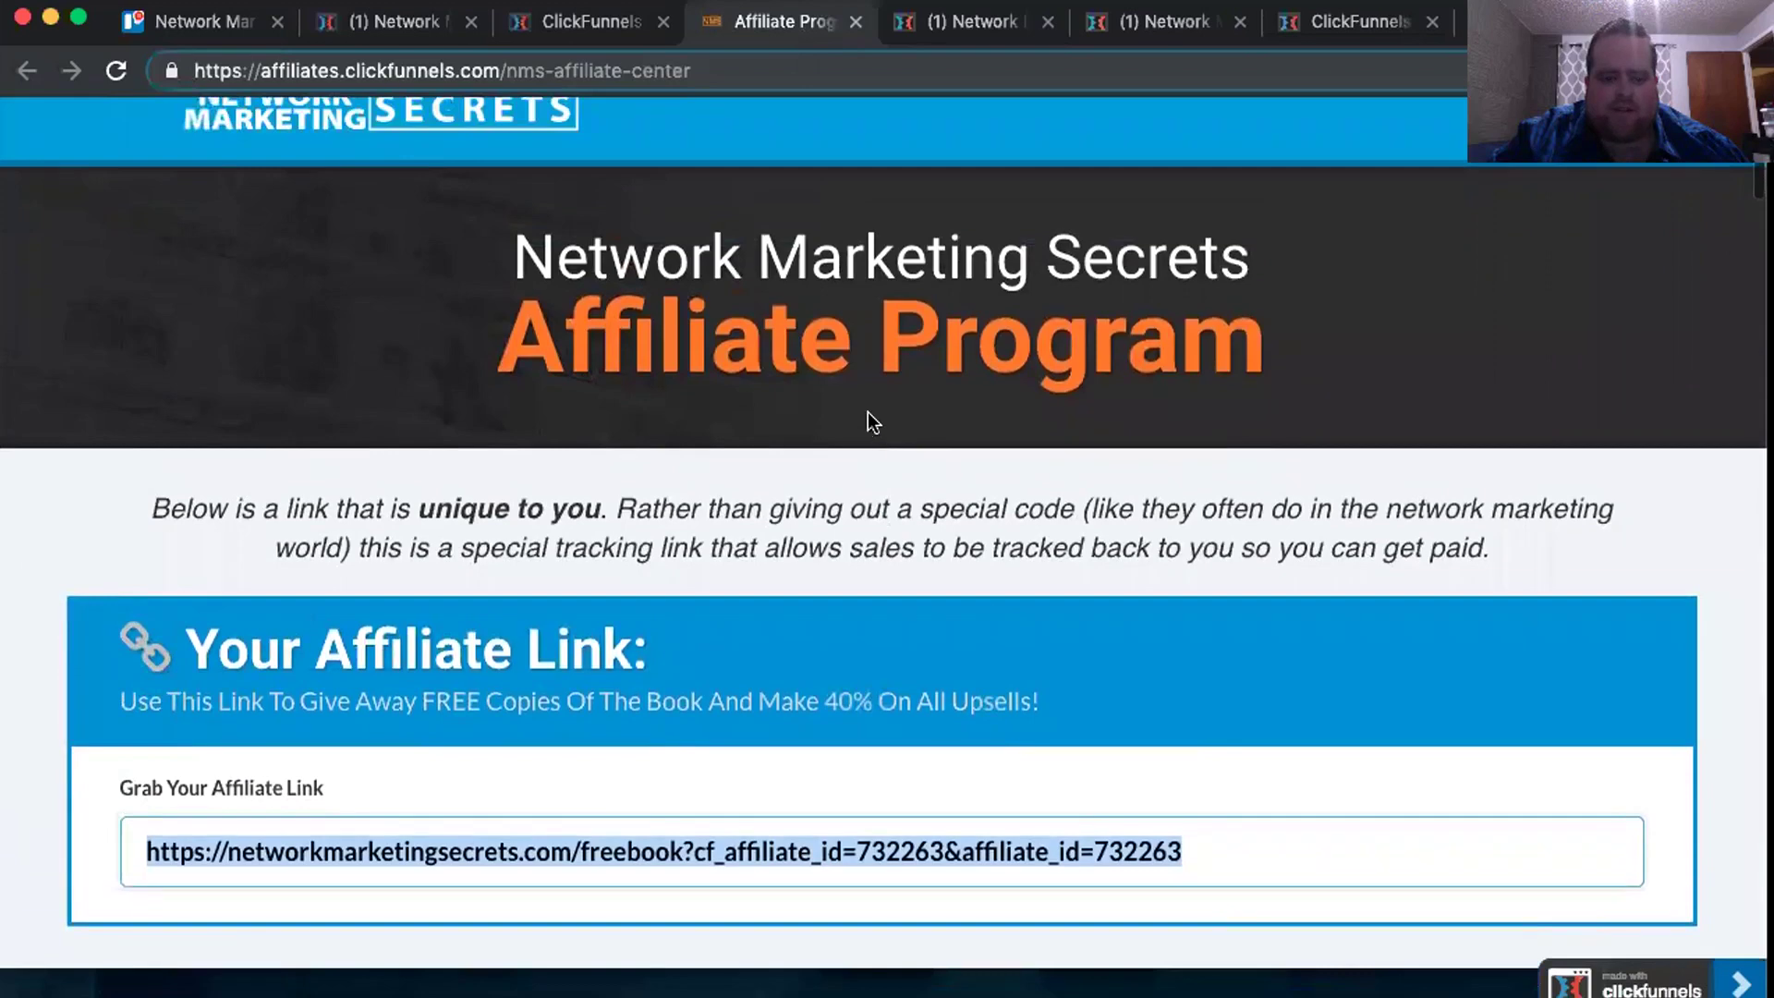
drag(1250, 261, 525, 264)
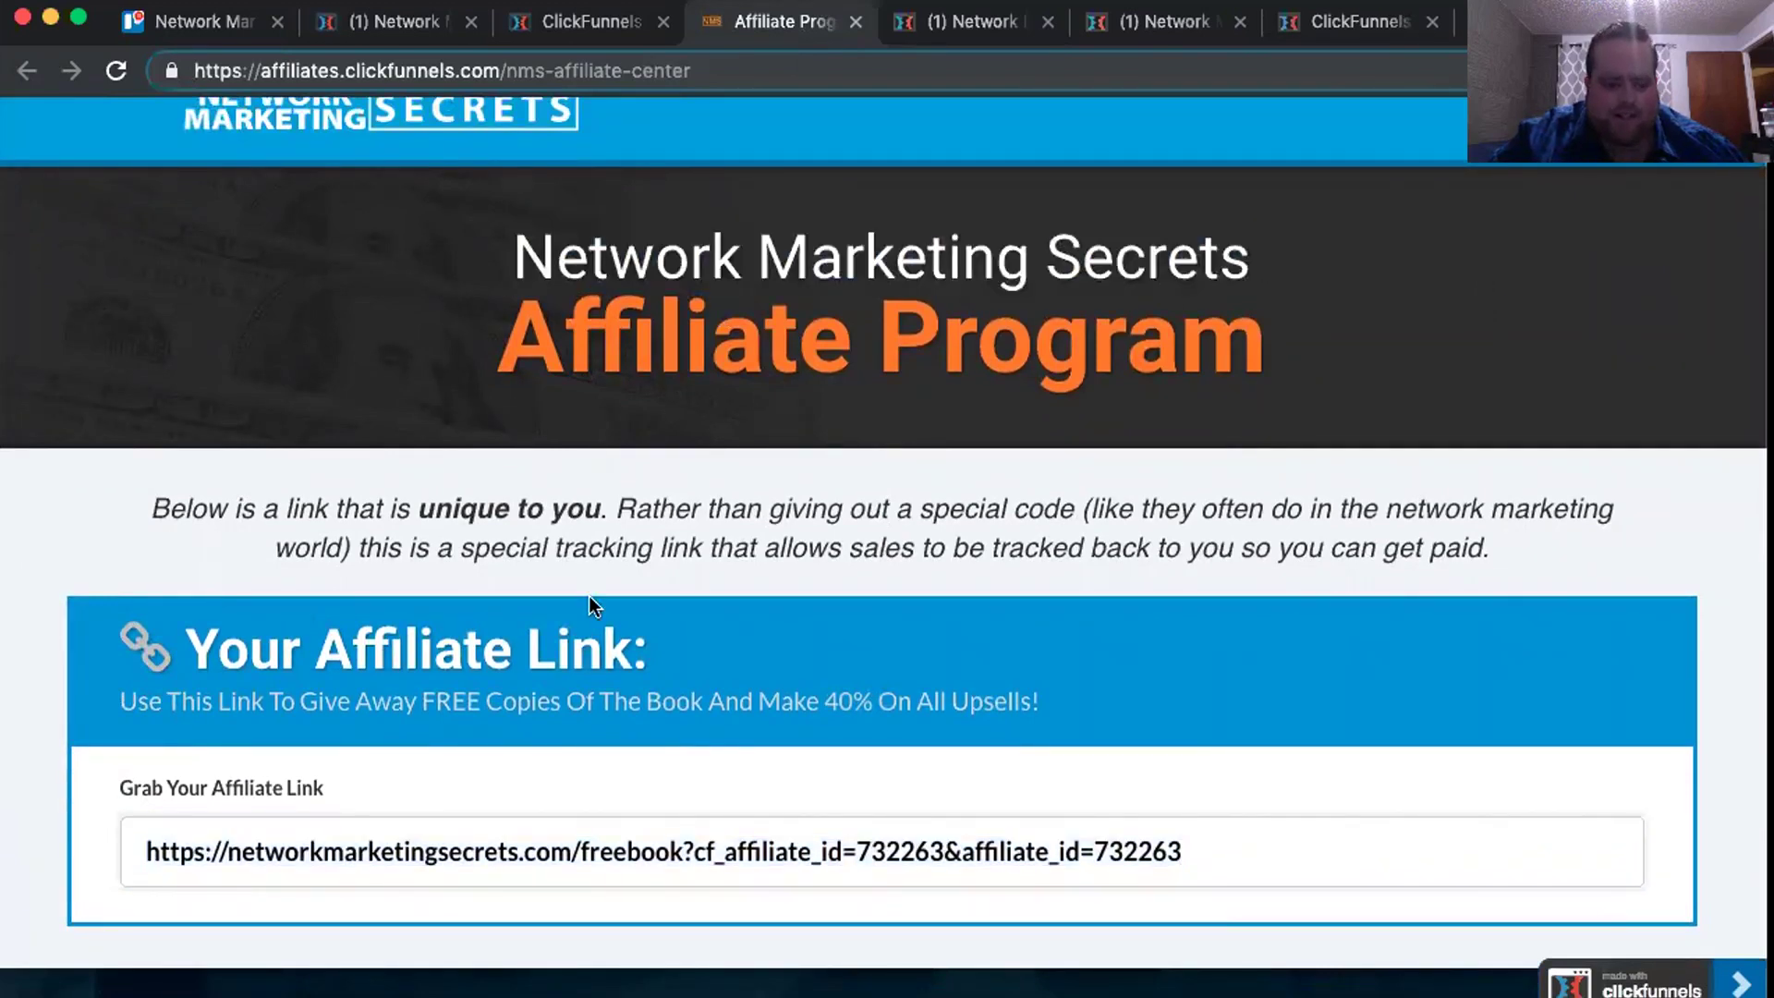
scroll(590, 595, down, 4)
triple_click(632, 474)
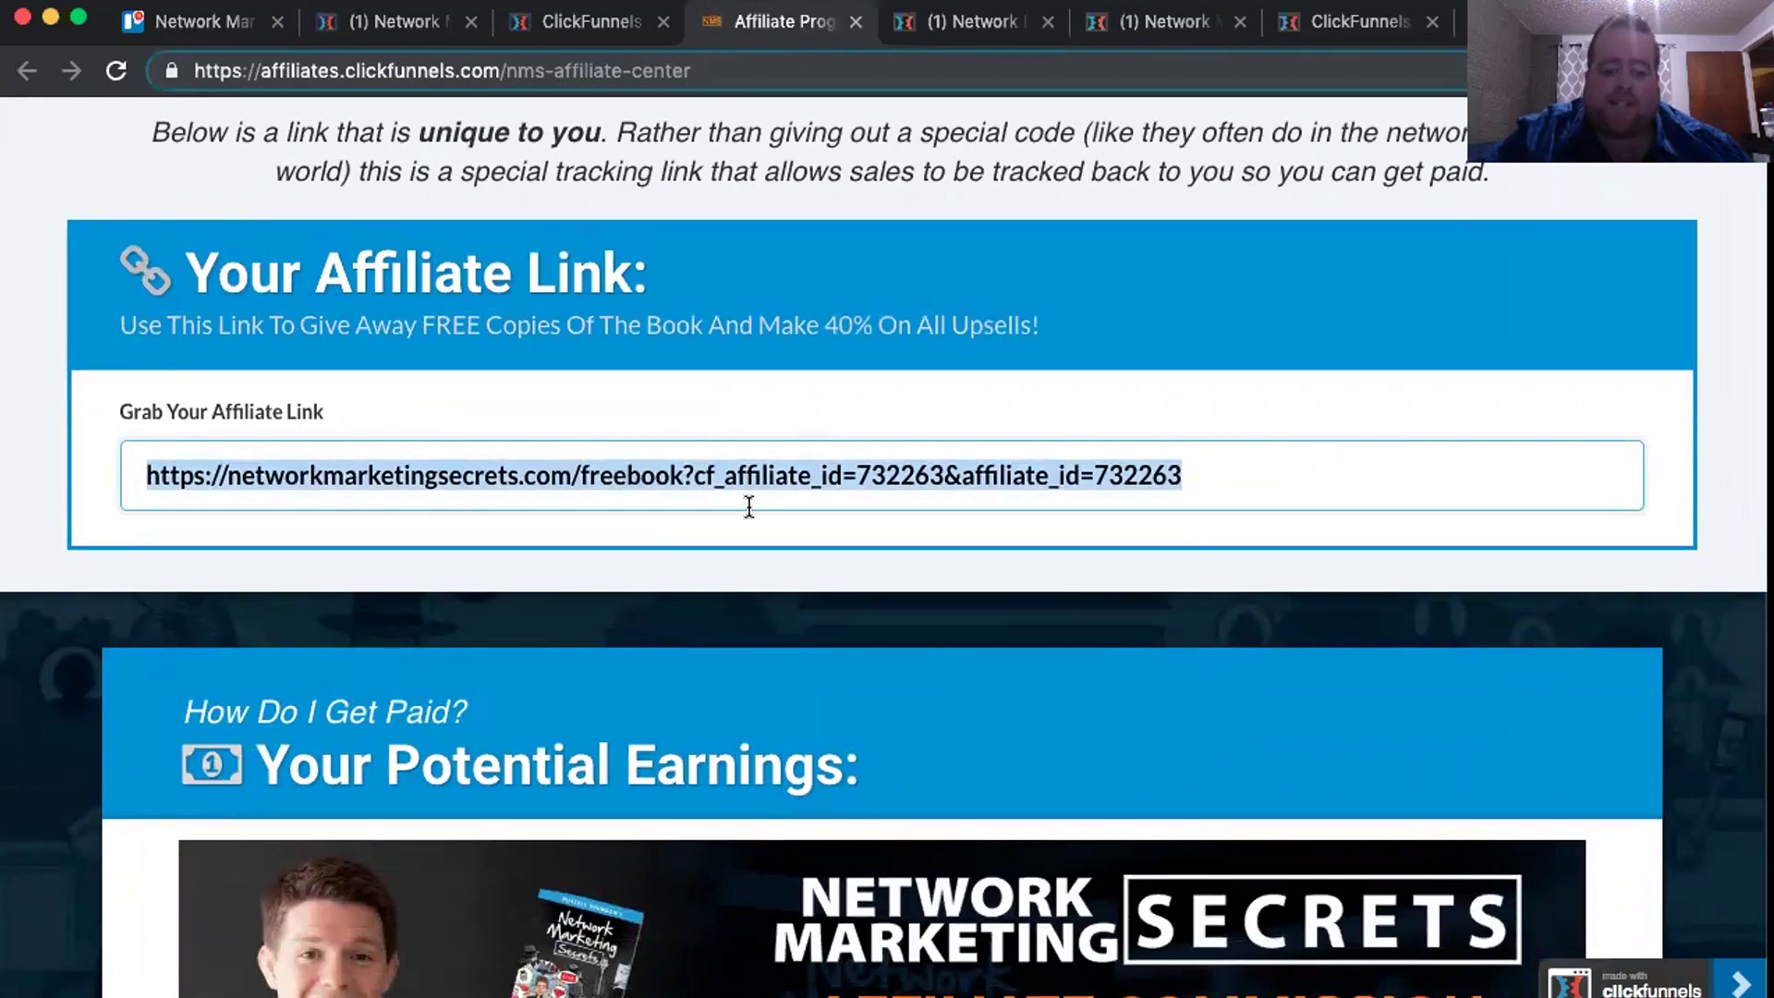
scroll(884, 397, up, 3)
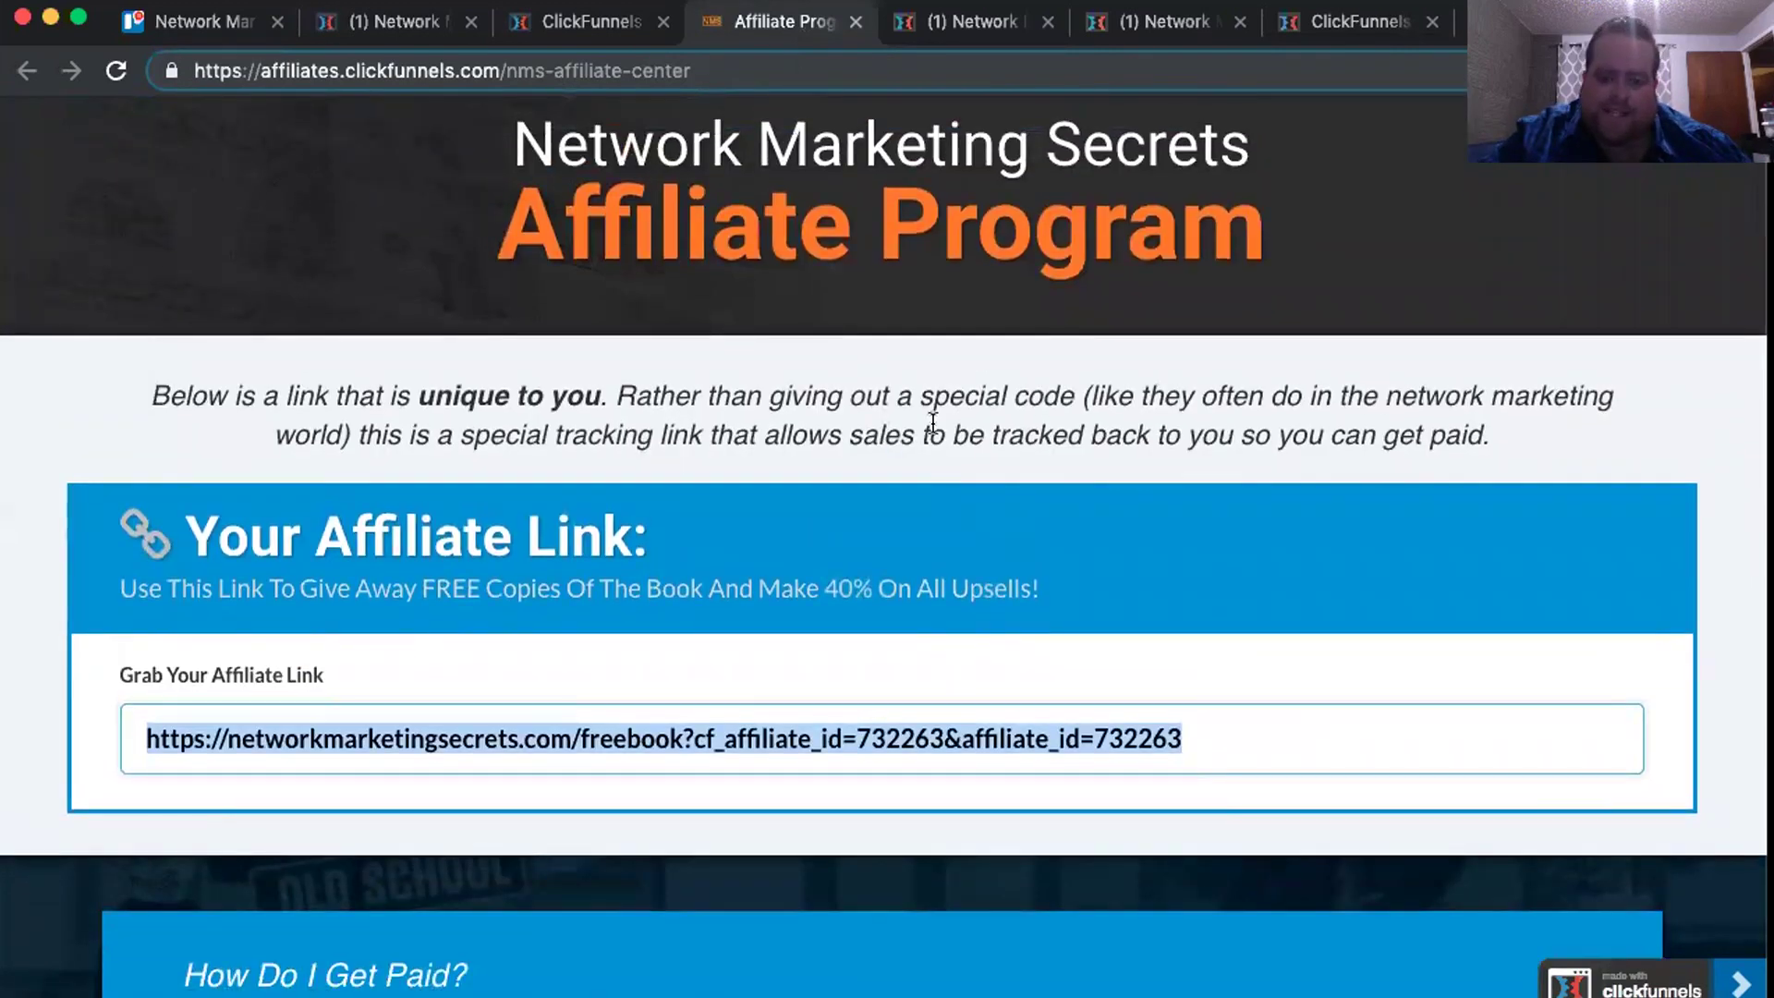
scroll(930, 419, up, 2)
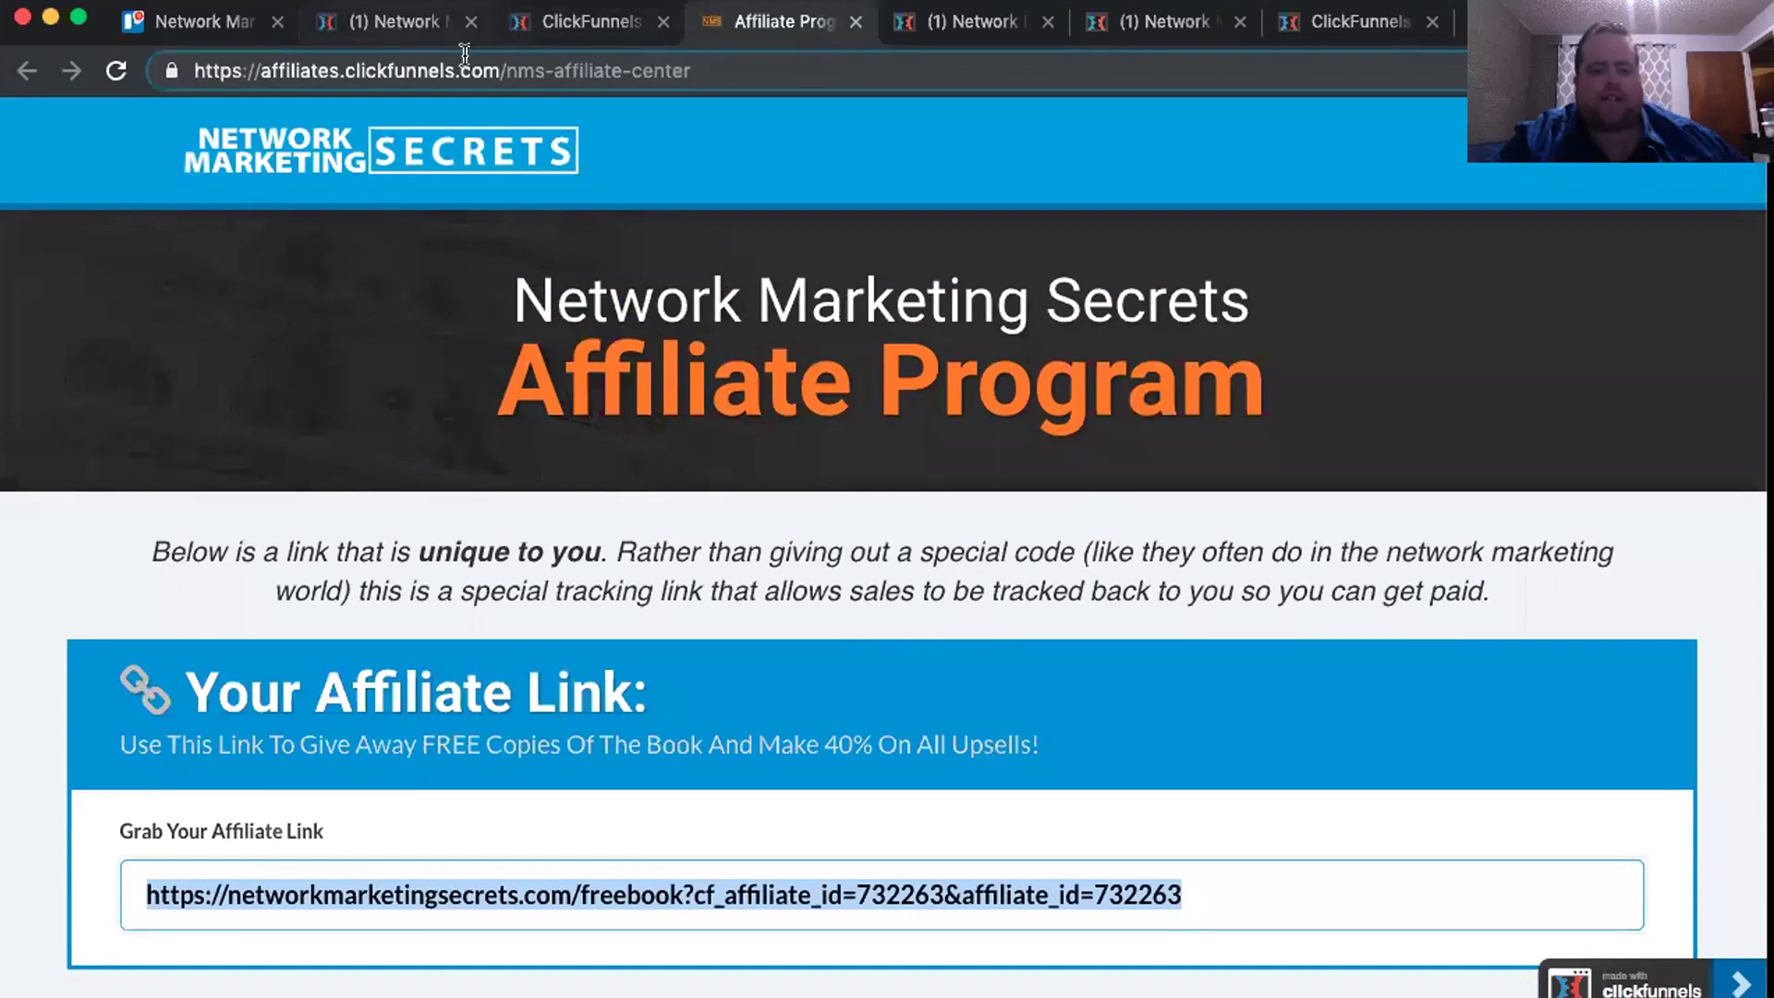
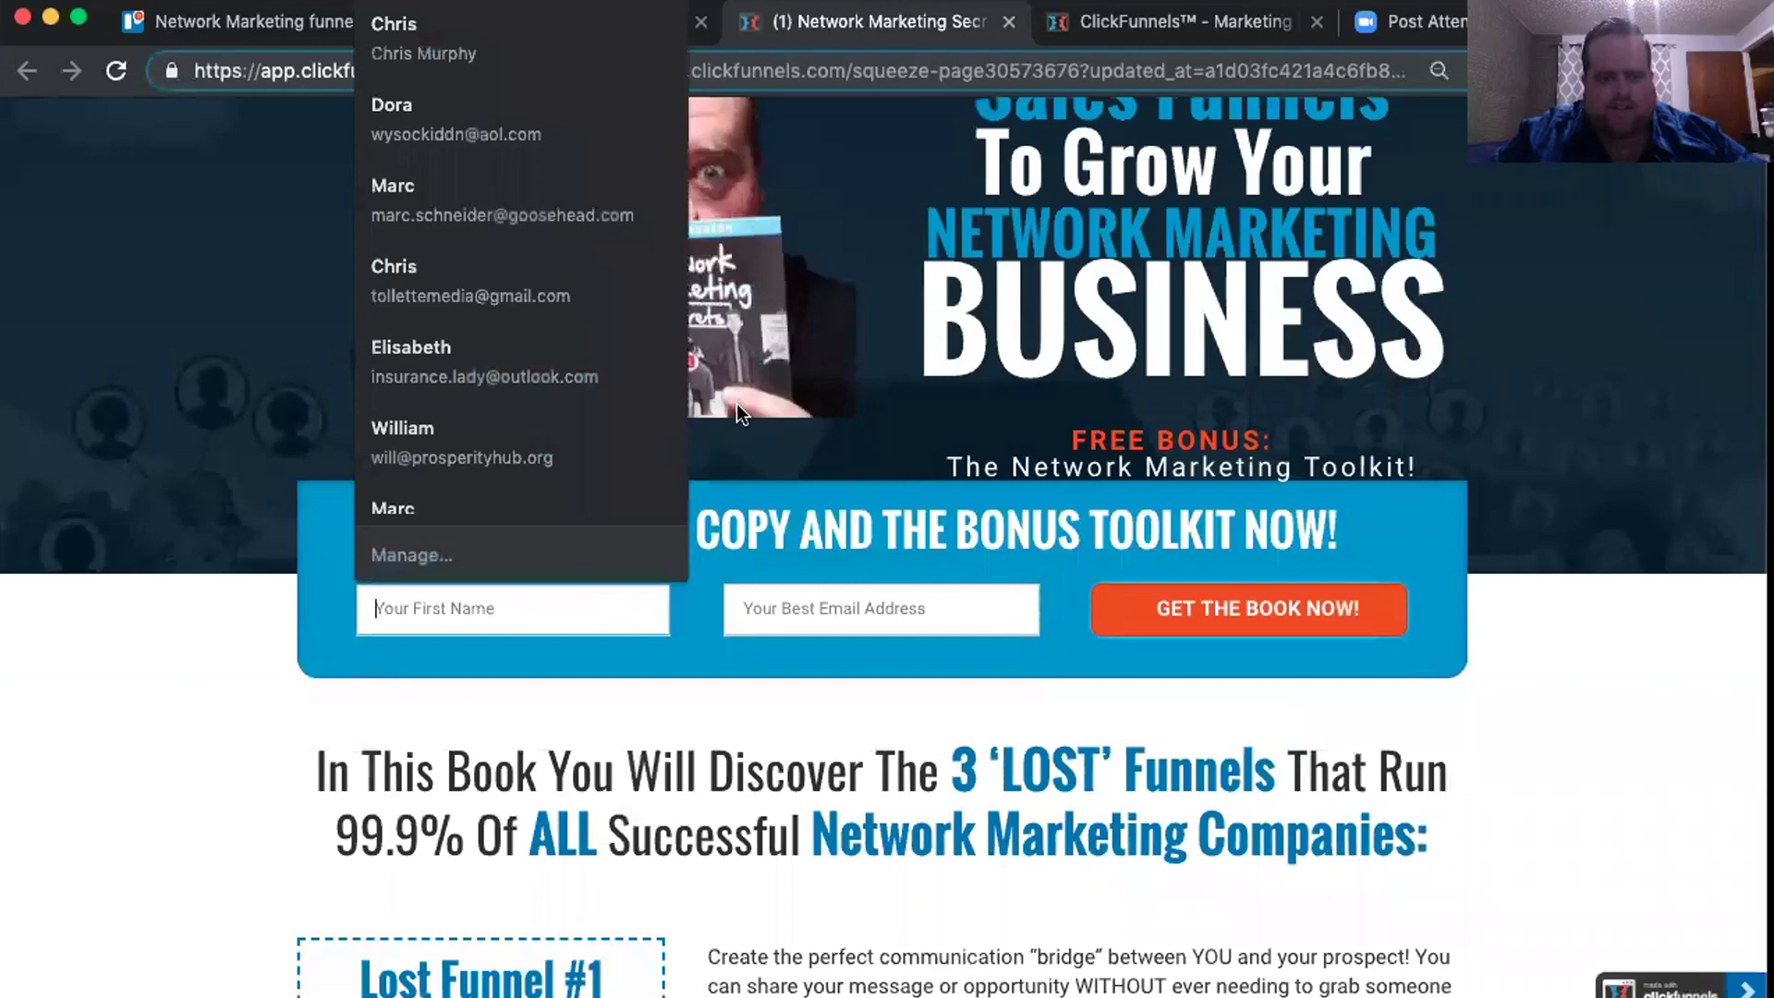
Step: Enter a first name and e-mail address in the opt-in form and submit it with GET THE BOOK NOW!
text(Chris)
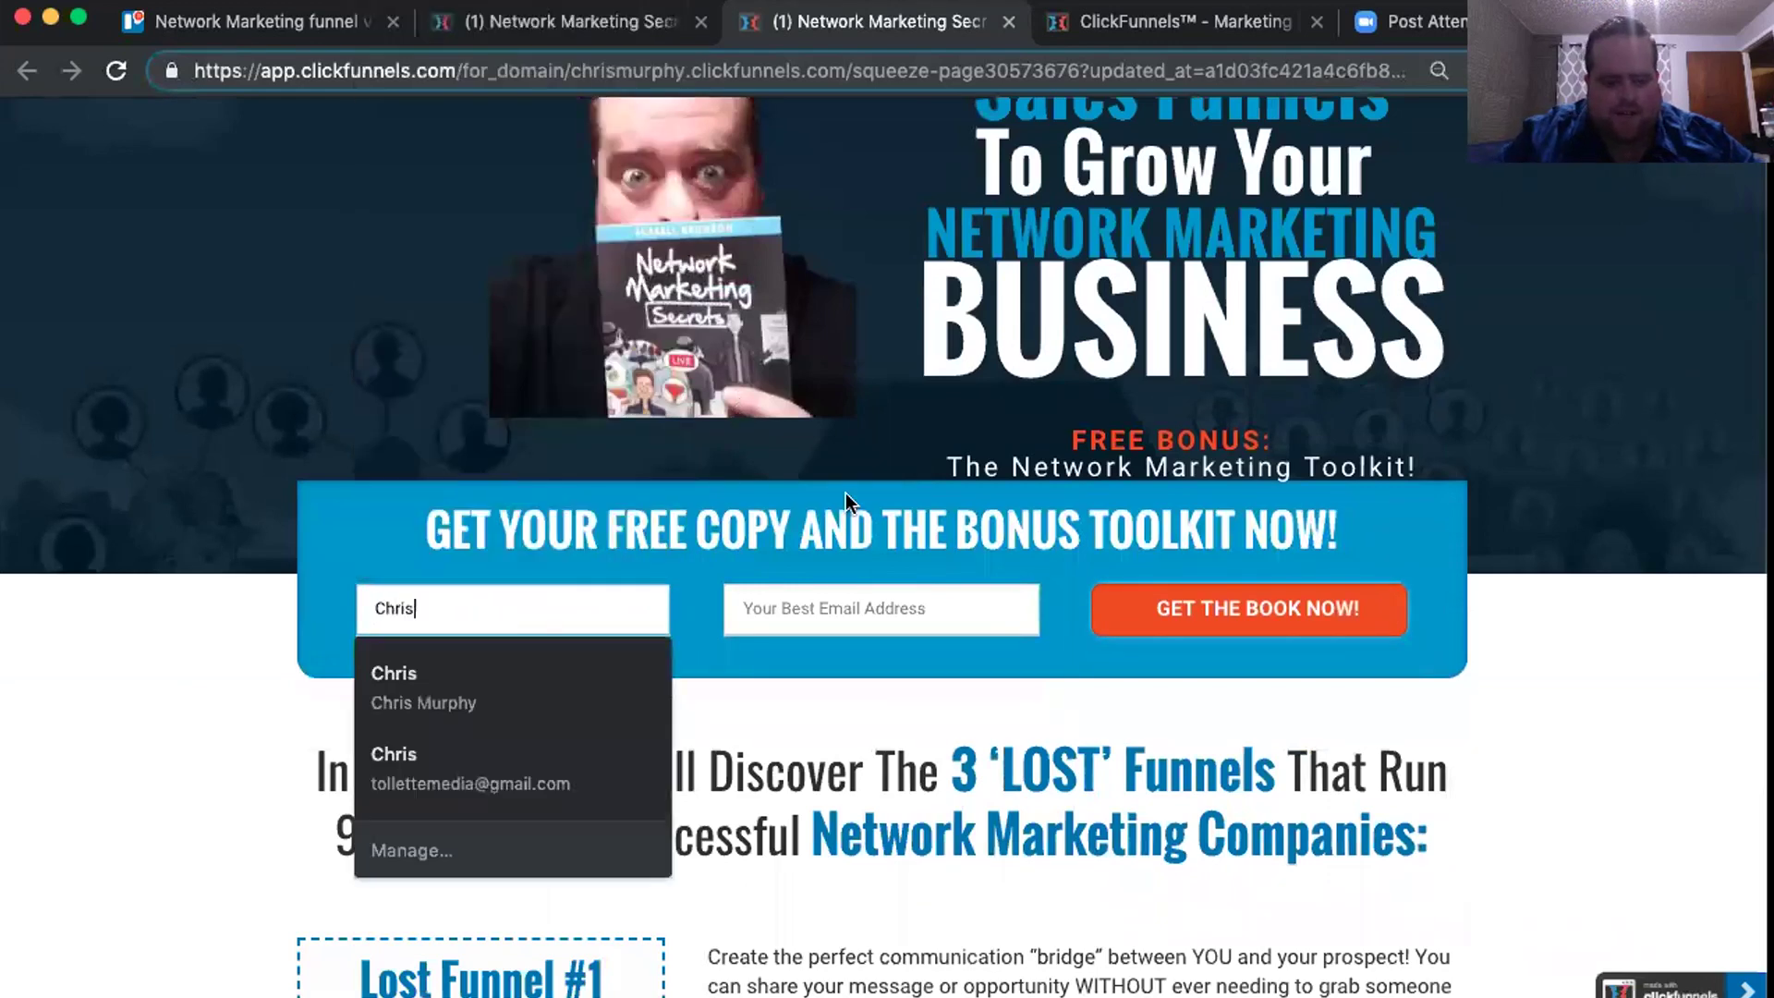
click(843, 611)
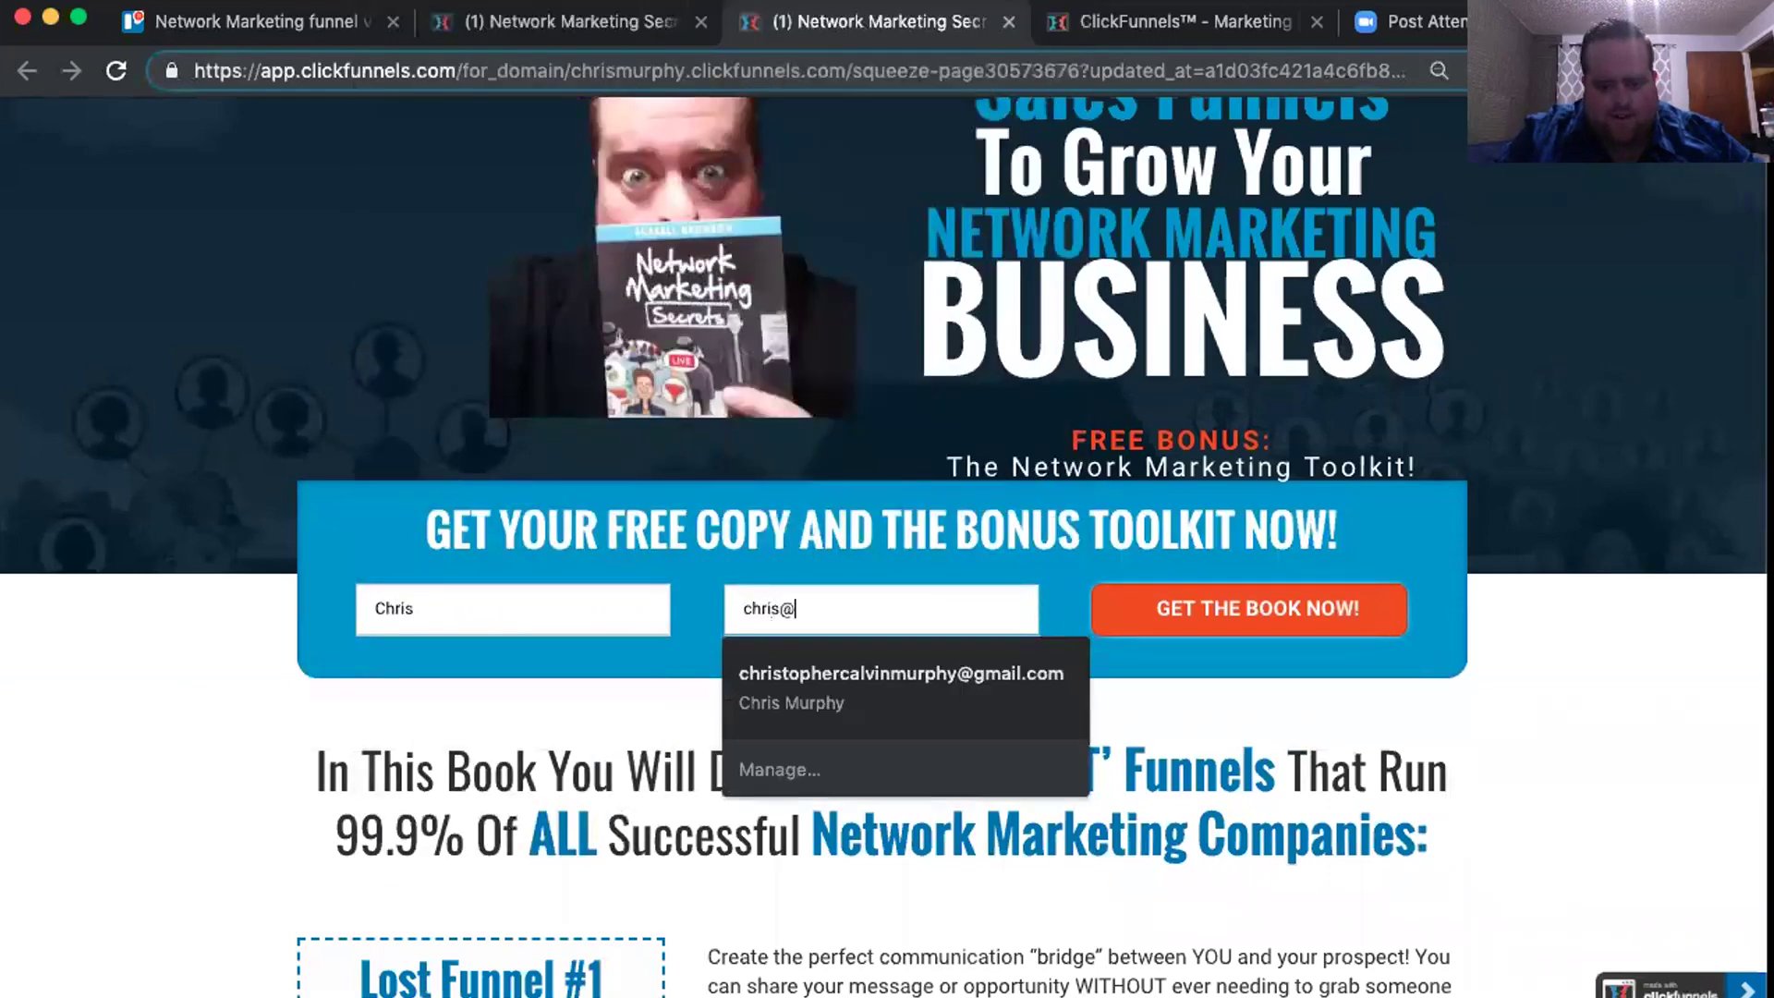
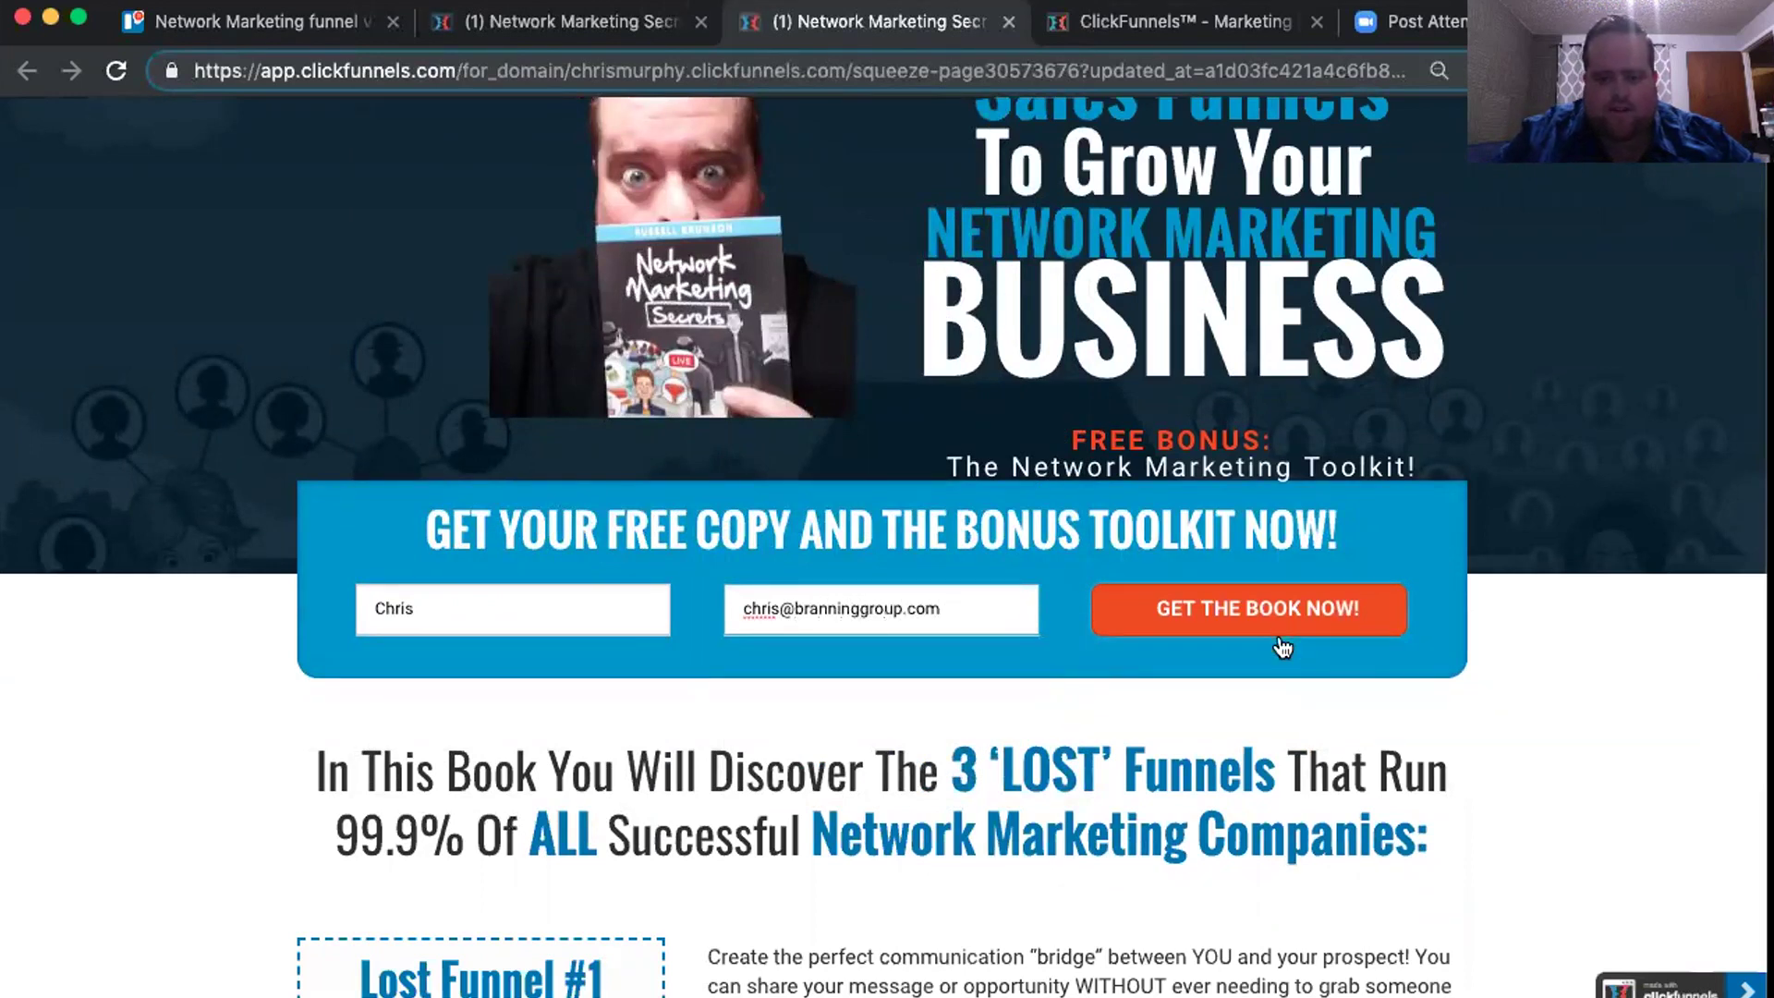
click(1282, 647)
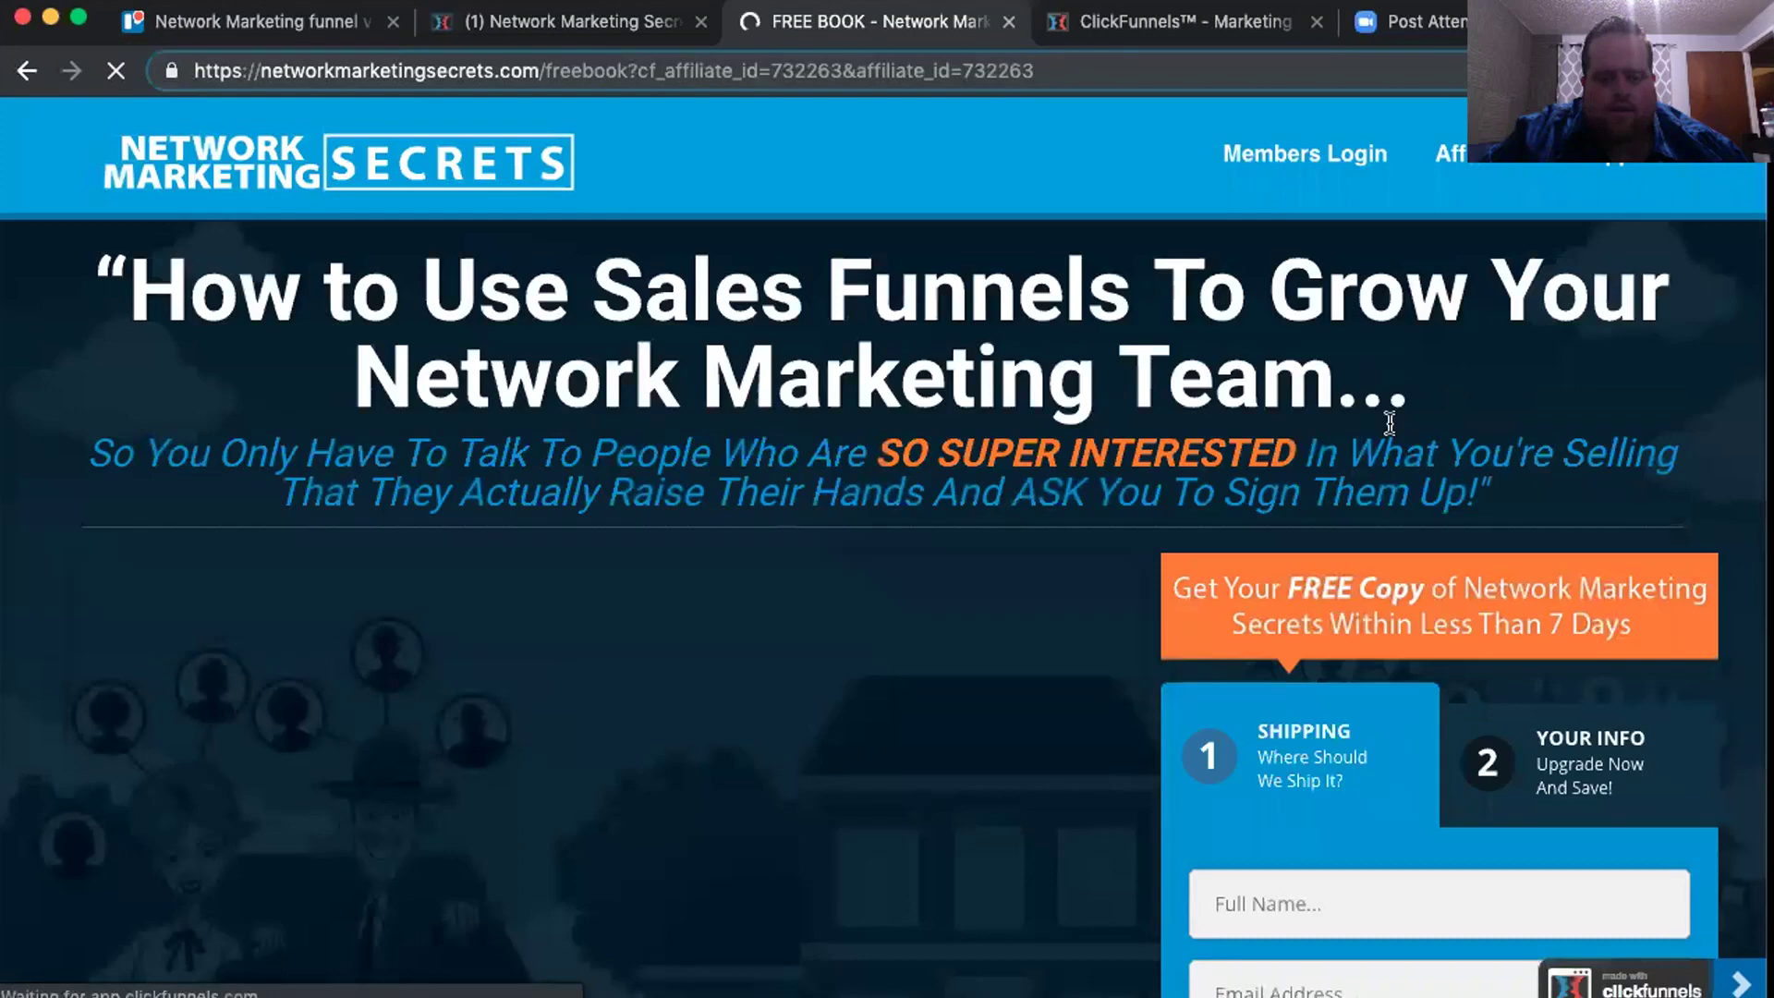
scroll(1388, 423, down, 7)
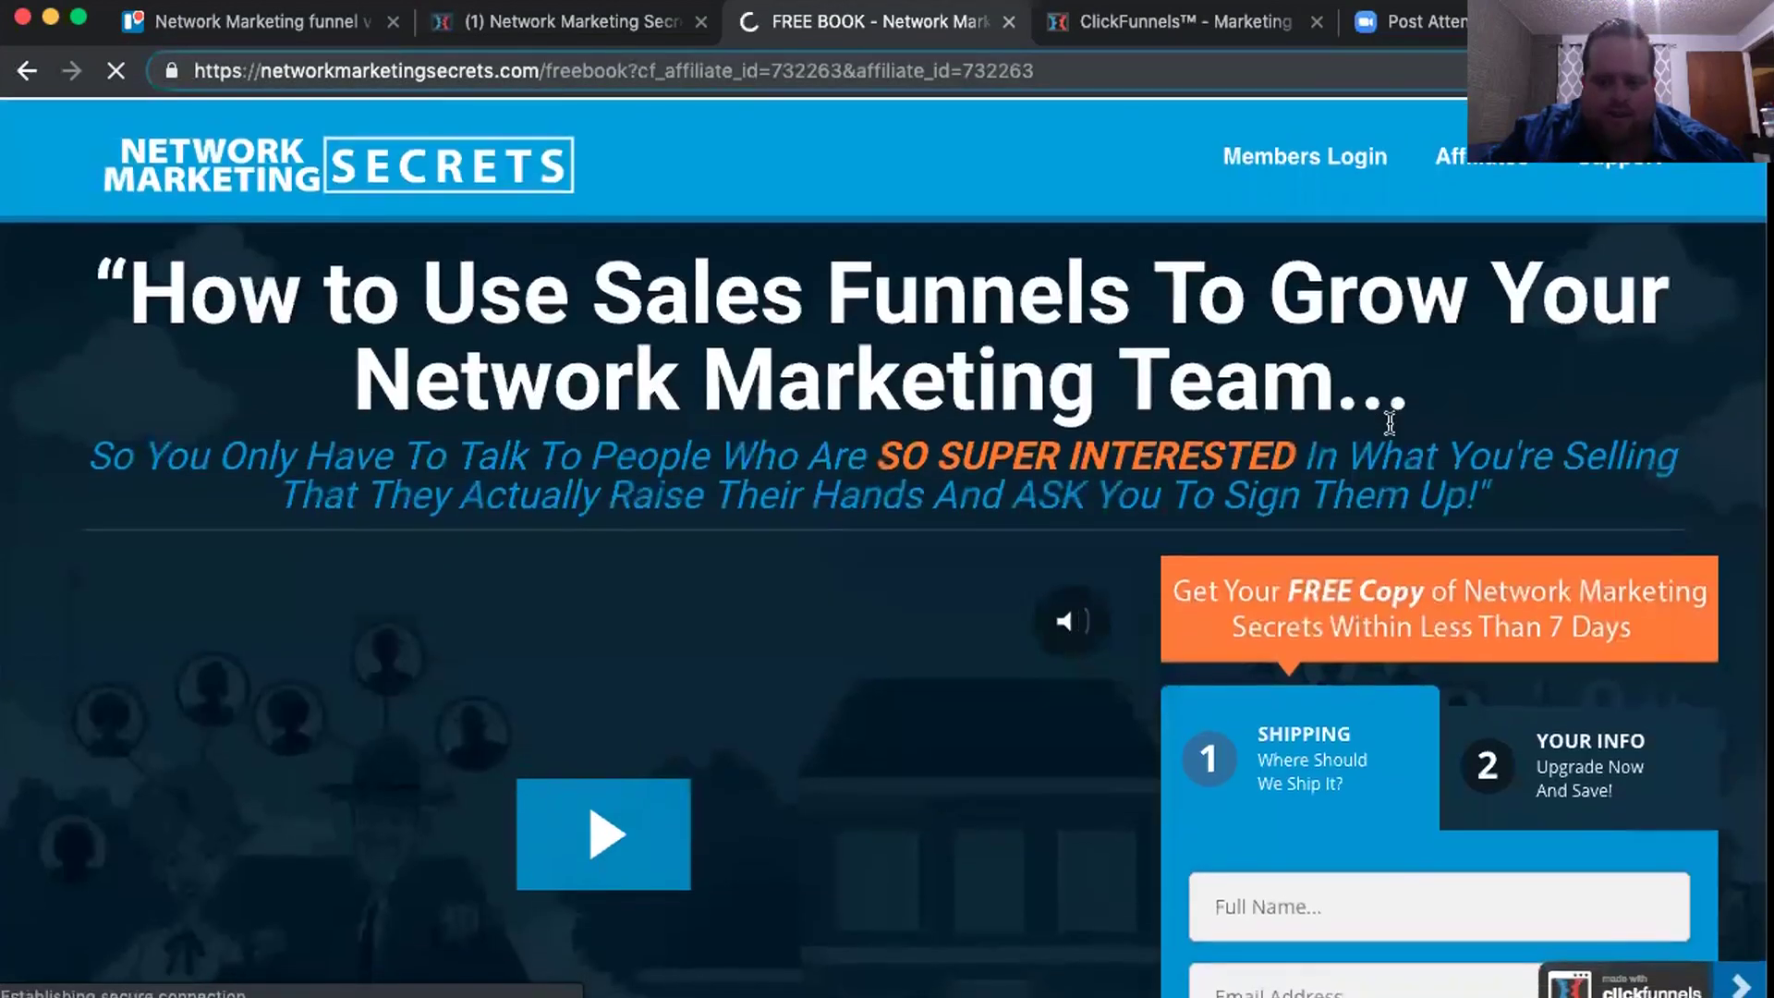
scroll(1277, 425, down, 5)
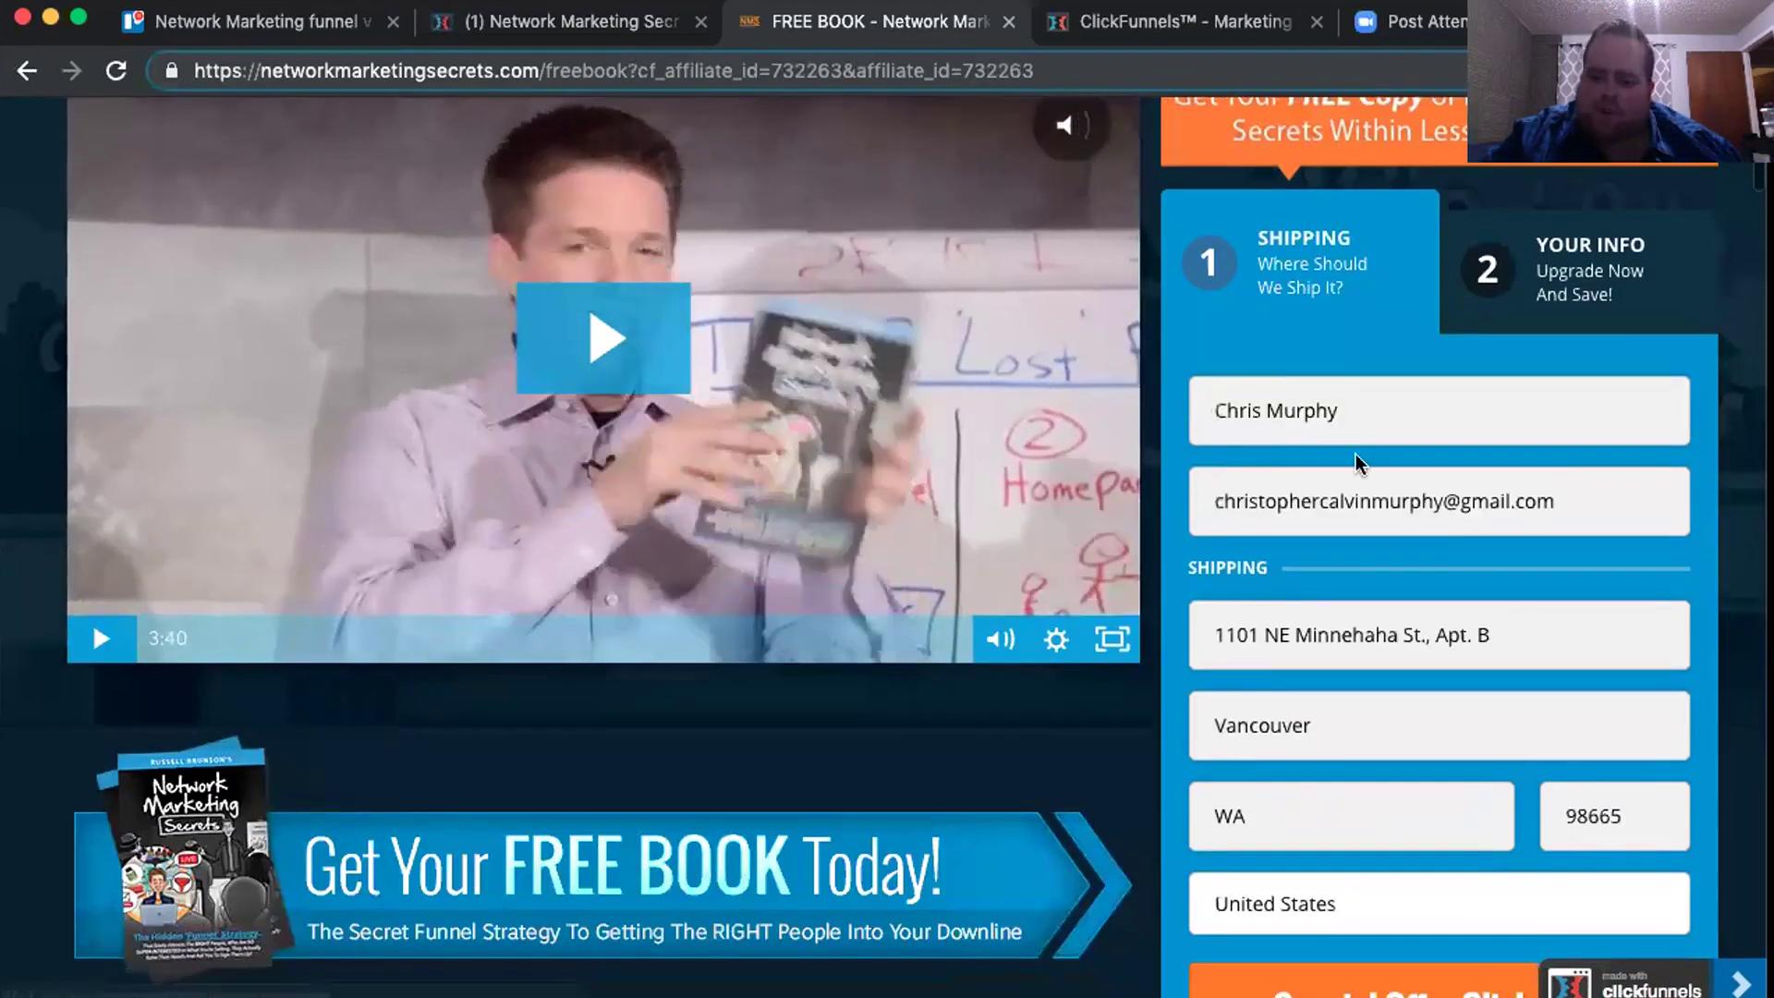
scroll(1355, 480, down, 3)
scroll(1355, 507, up, 9)
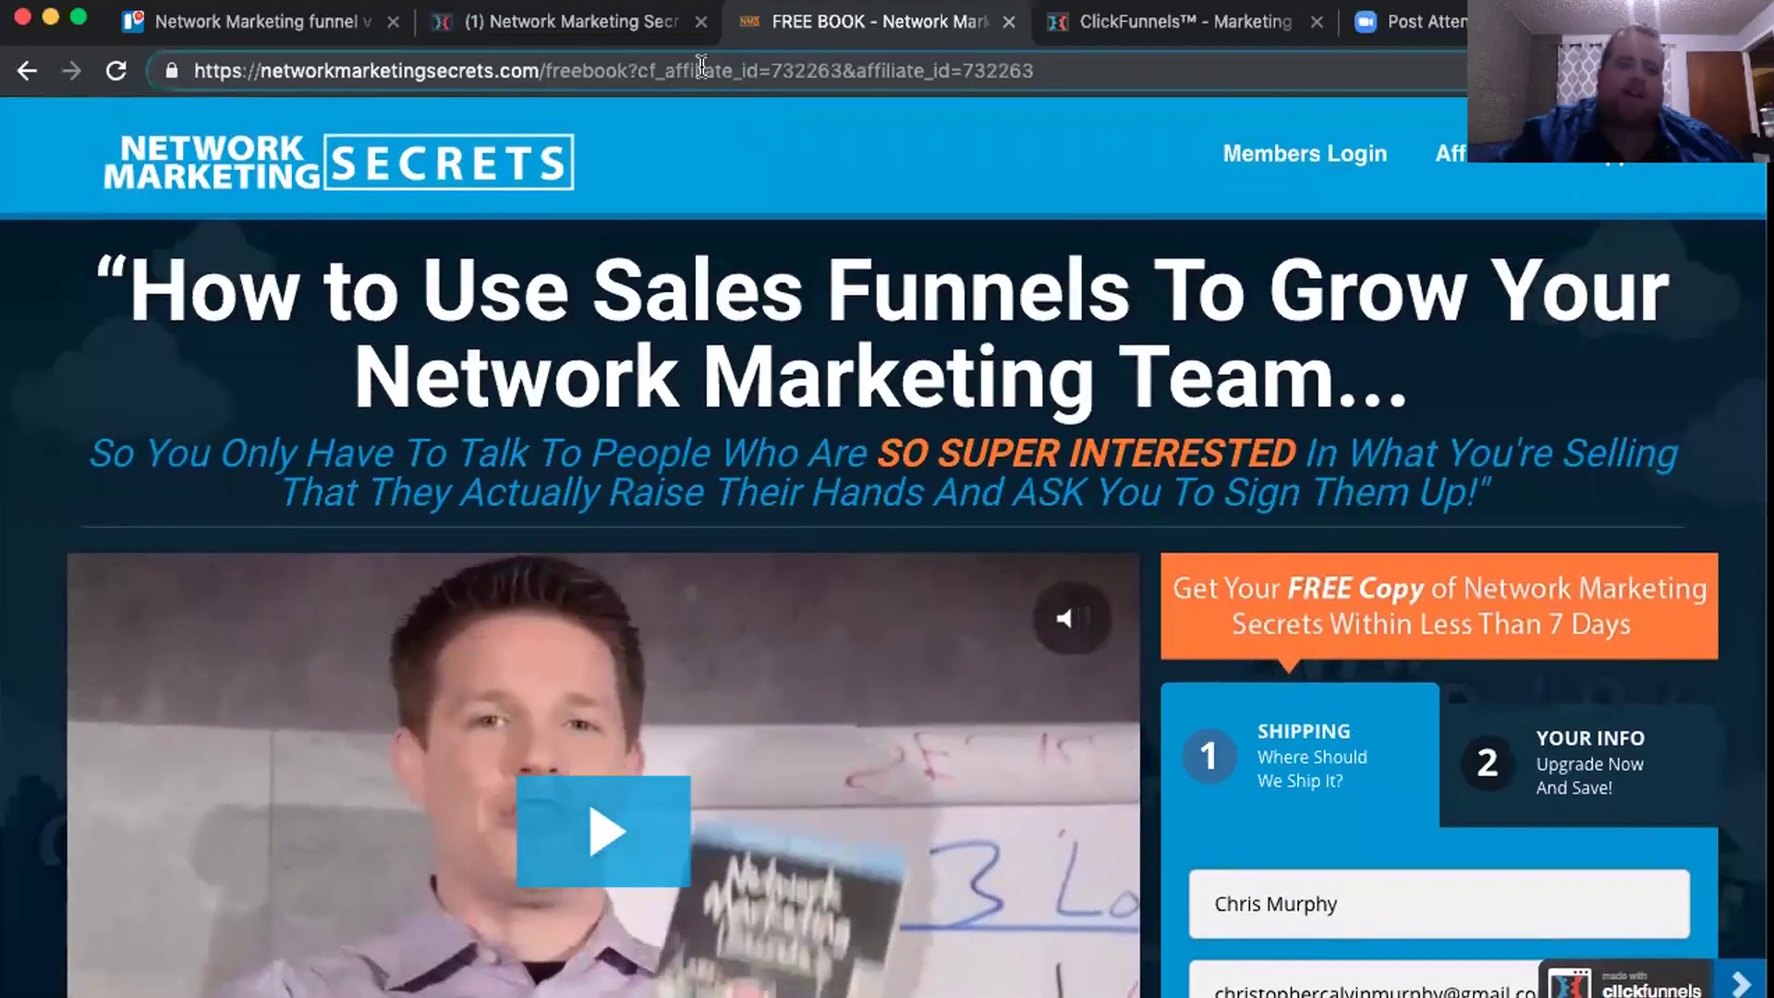
Step: From the squeeze page editor, go to funnel Settings and trim the path to network-marketing-secrets-book
click(651, 25)
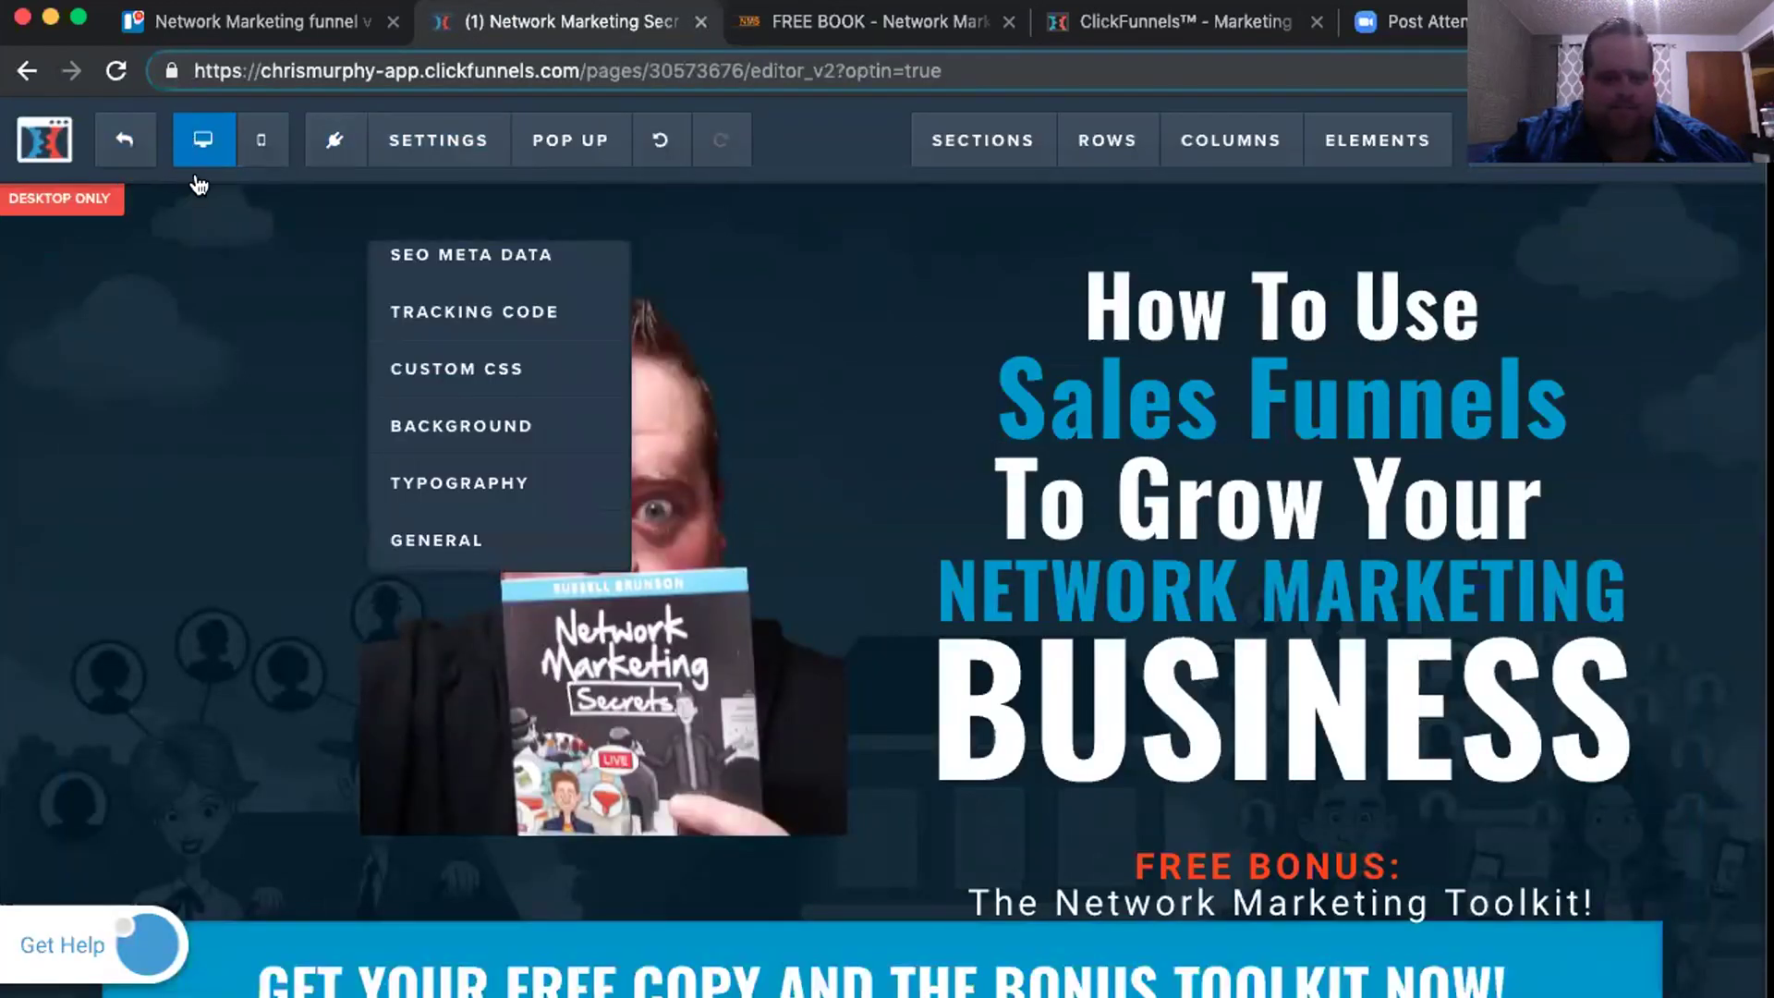
click(127, 143)
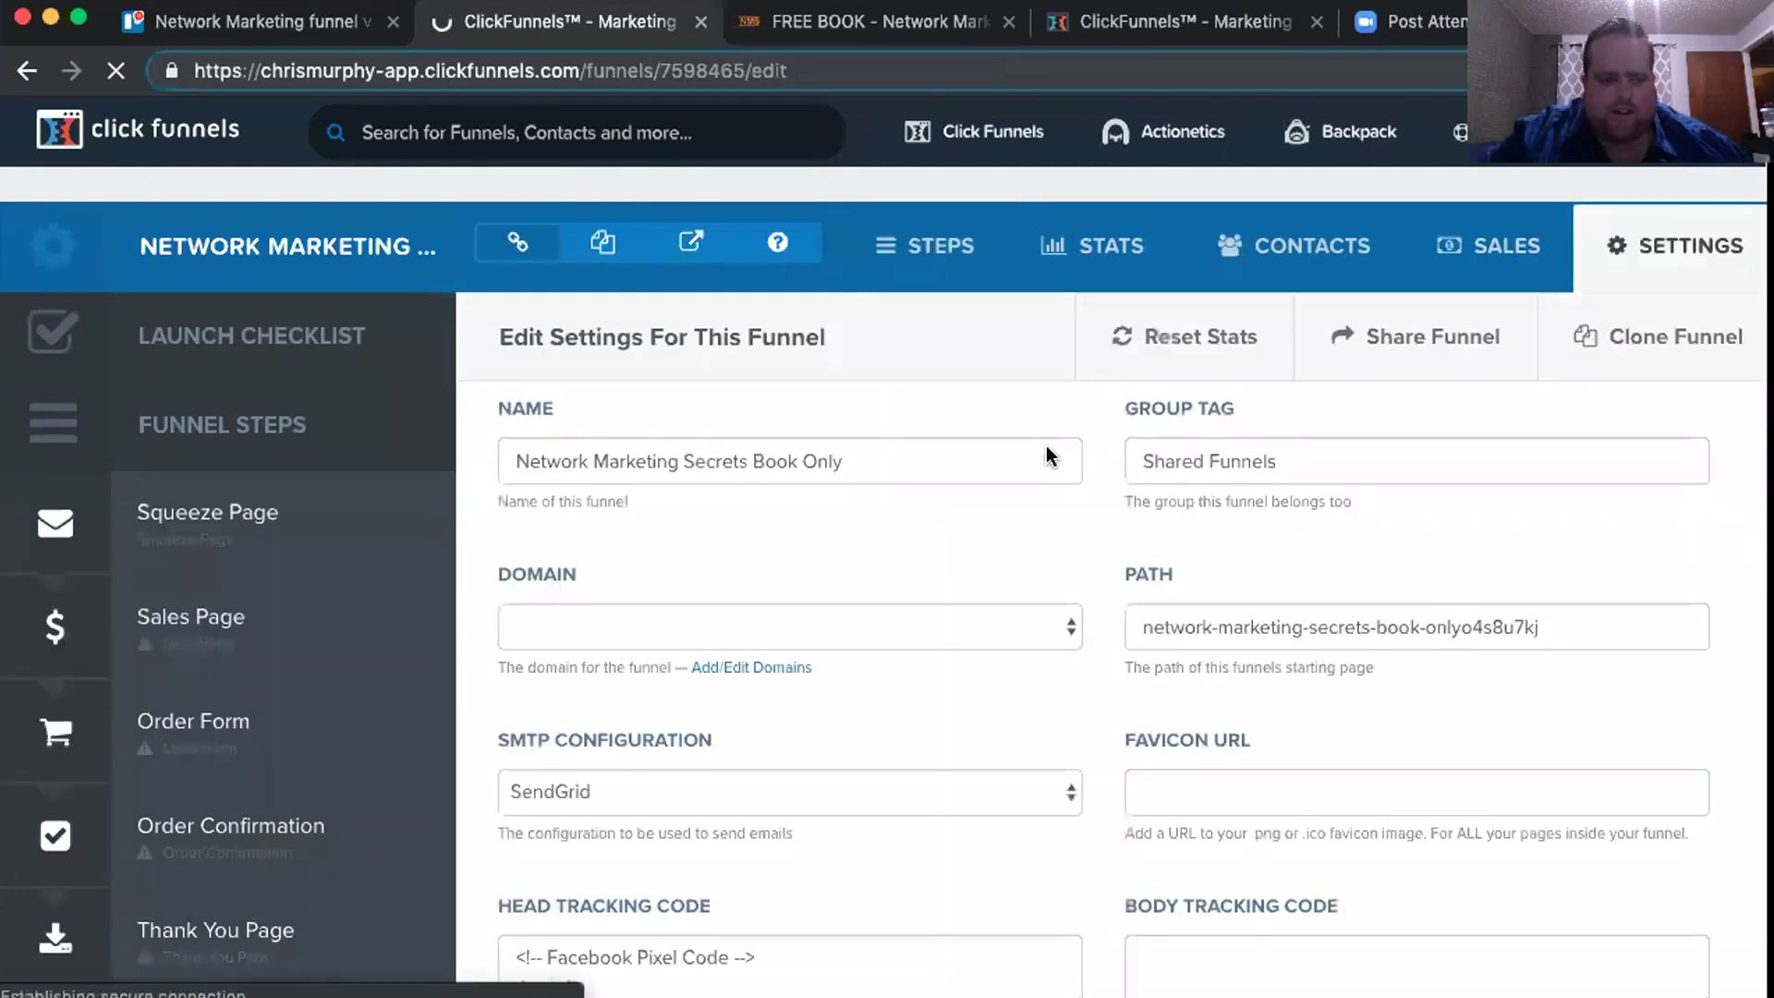
scroll(1196, 525, down, 1)
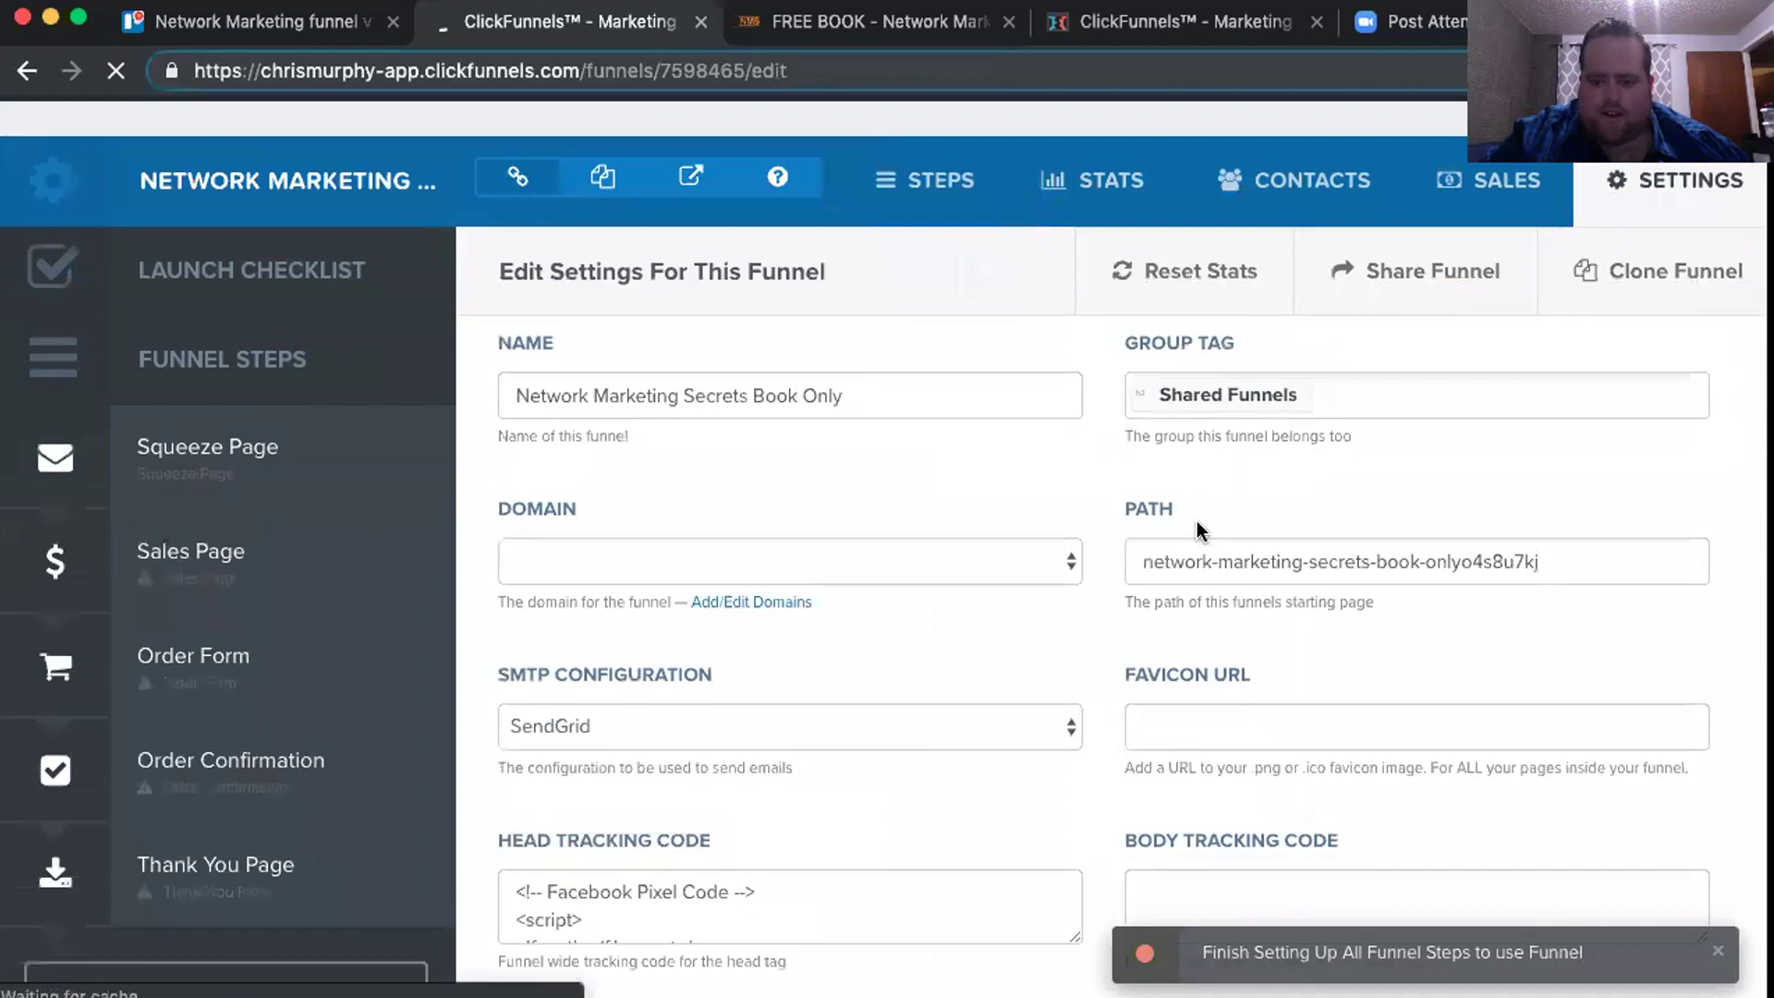
click(1592, 554)
key(BackSpace)
key(BackSpace)
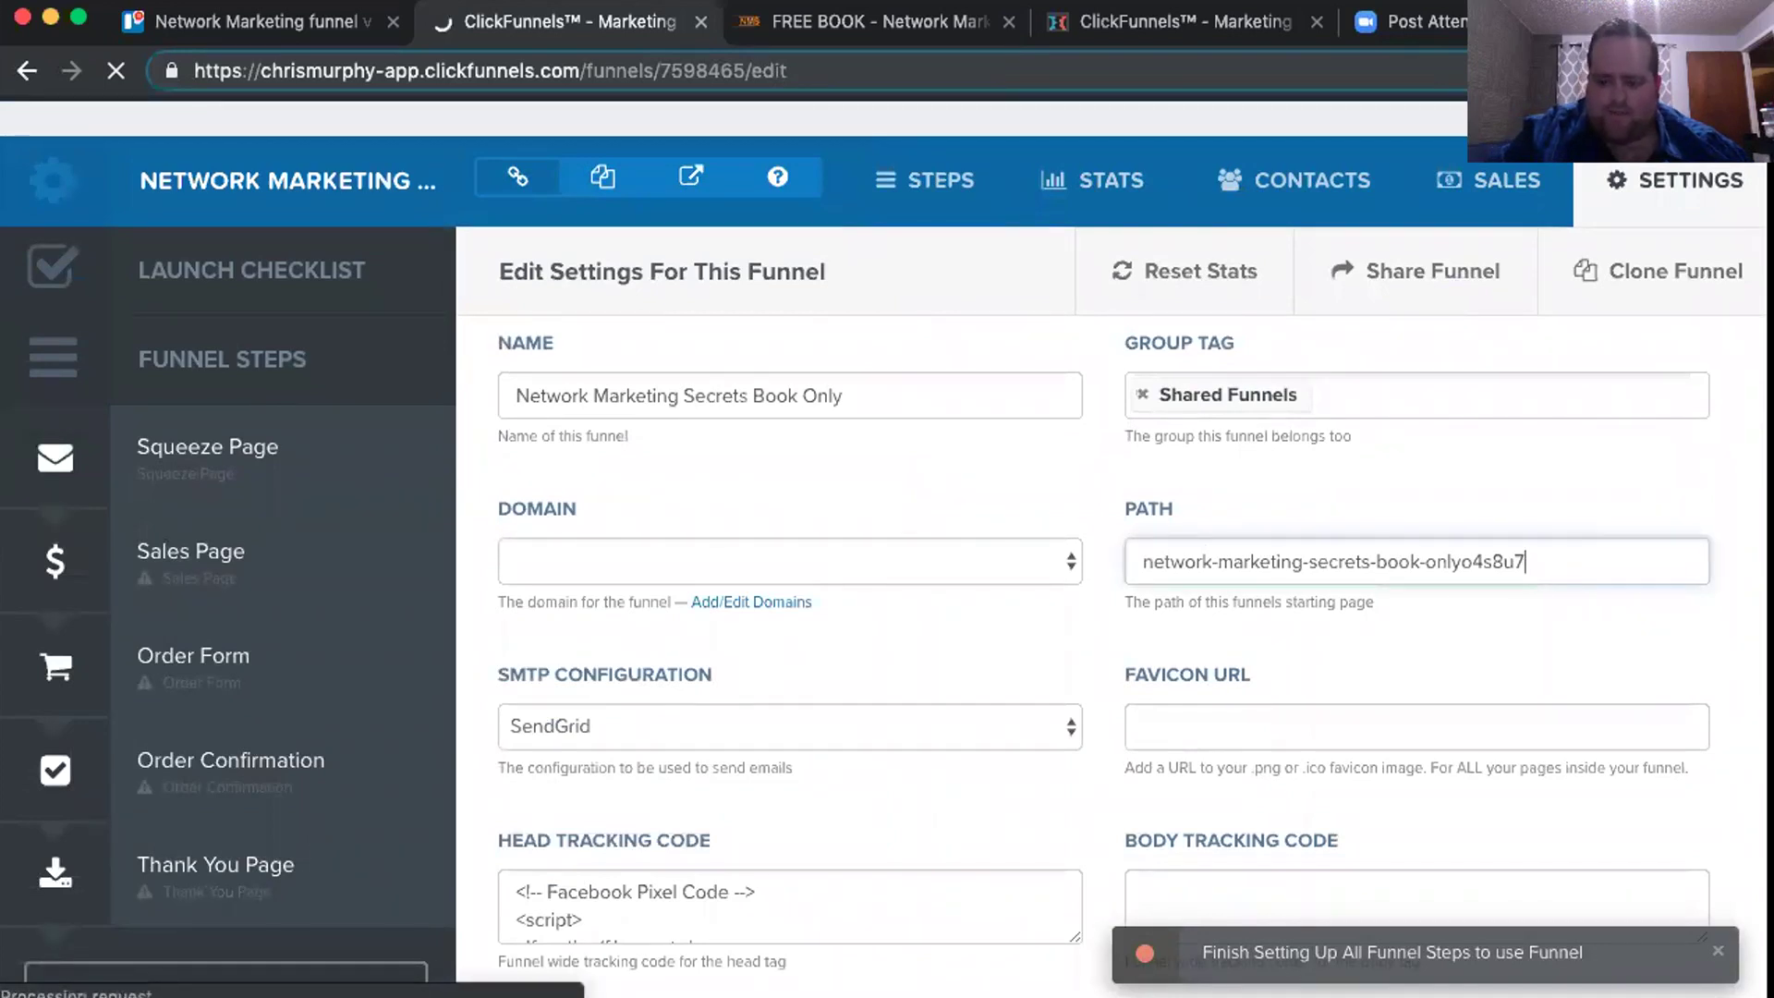
key(BackSpace)
key(BackSpace)
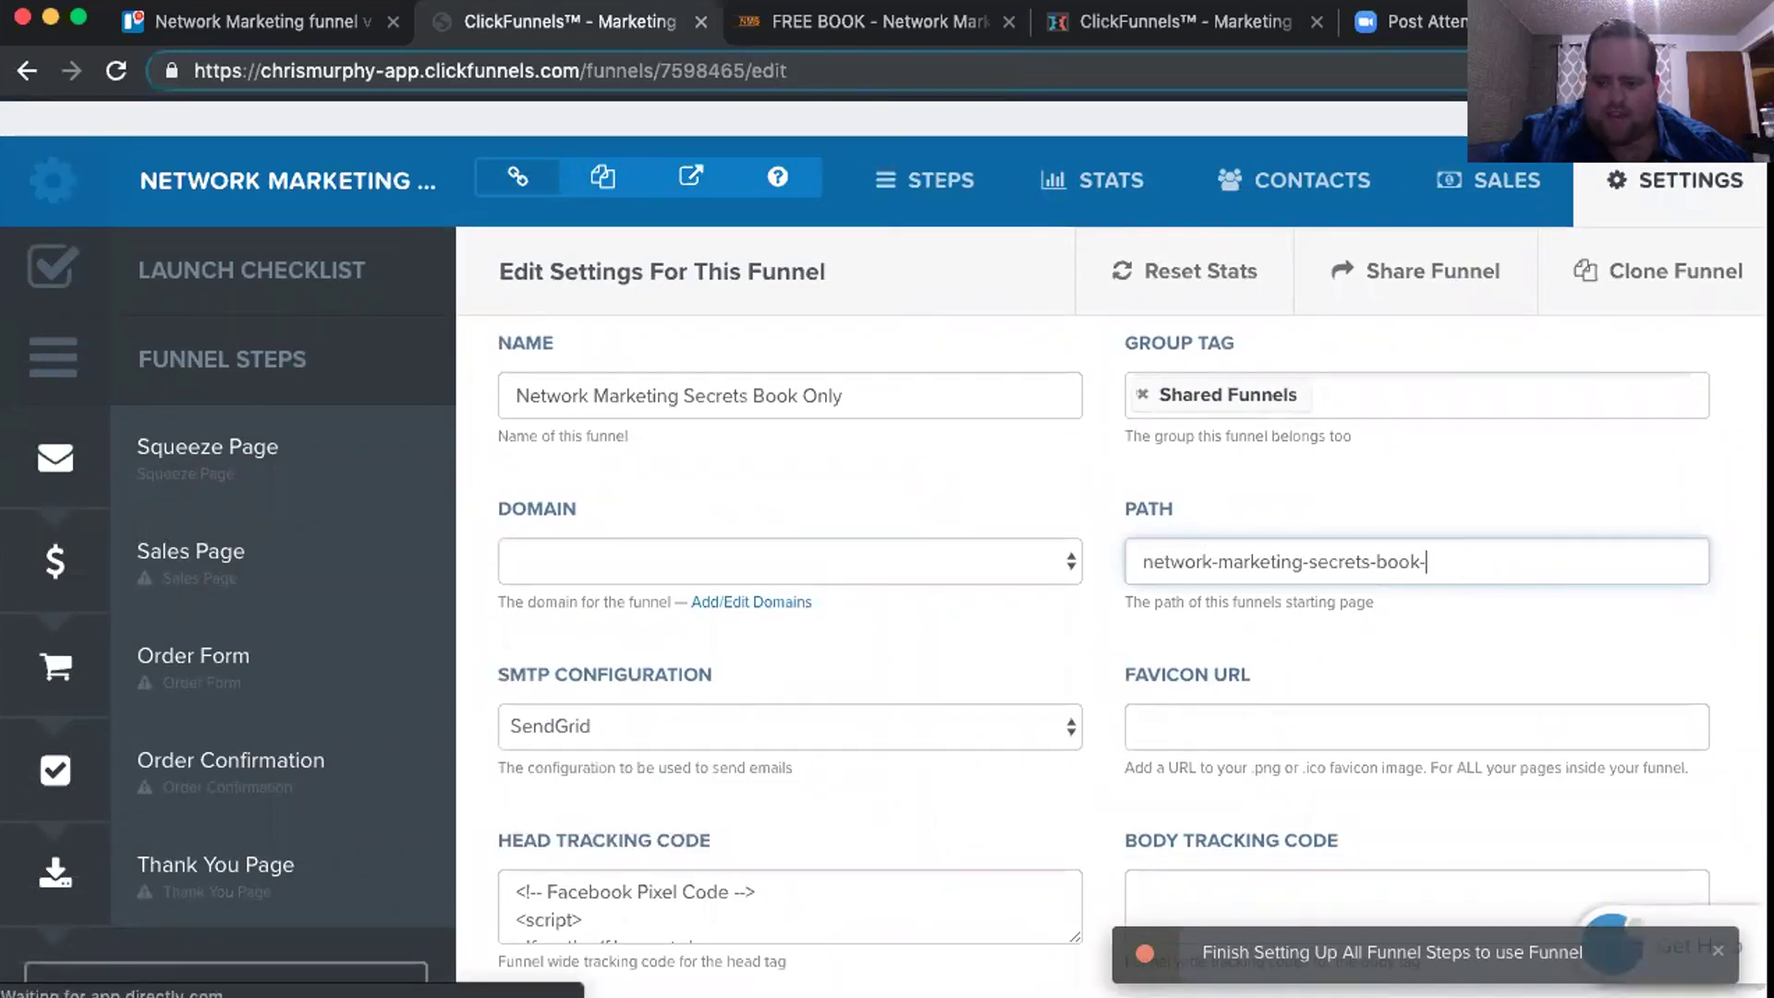
key(BackSpace)
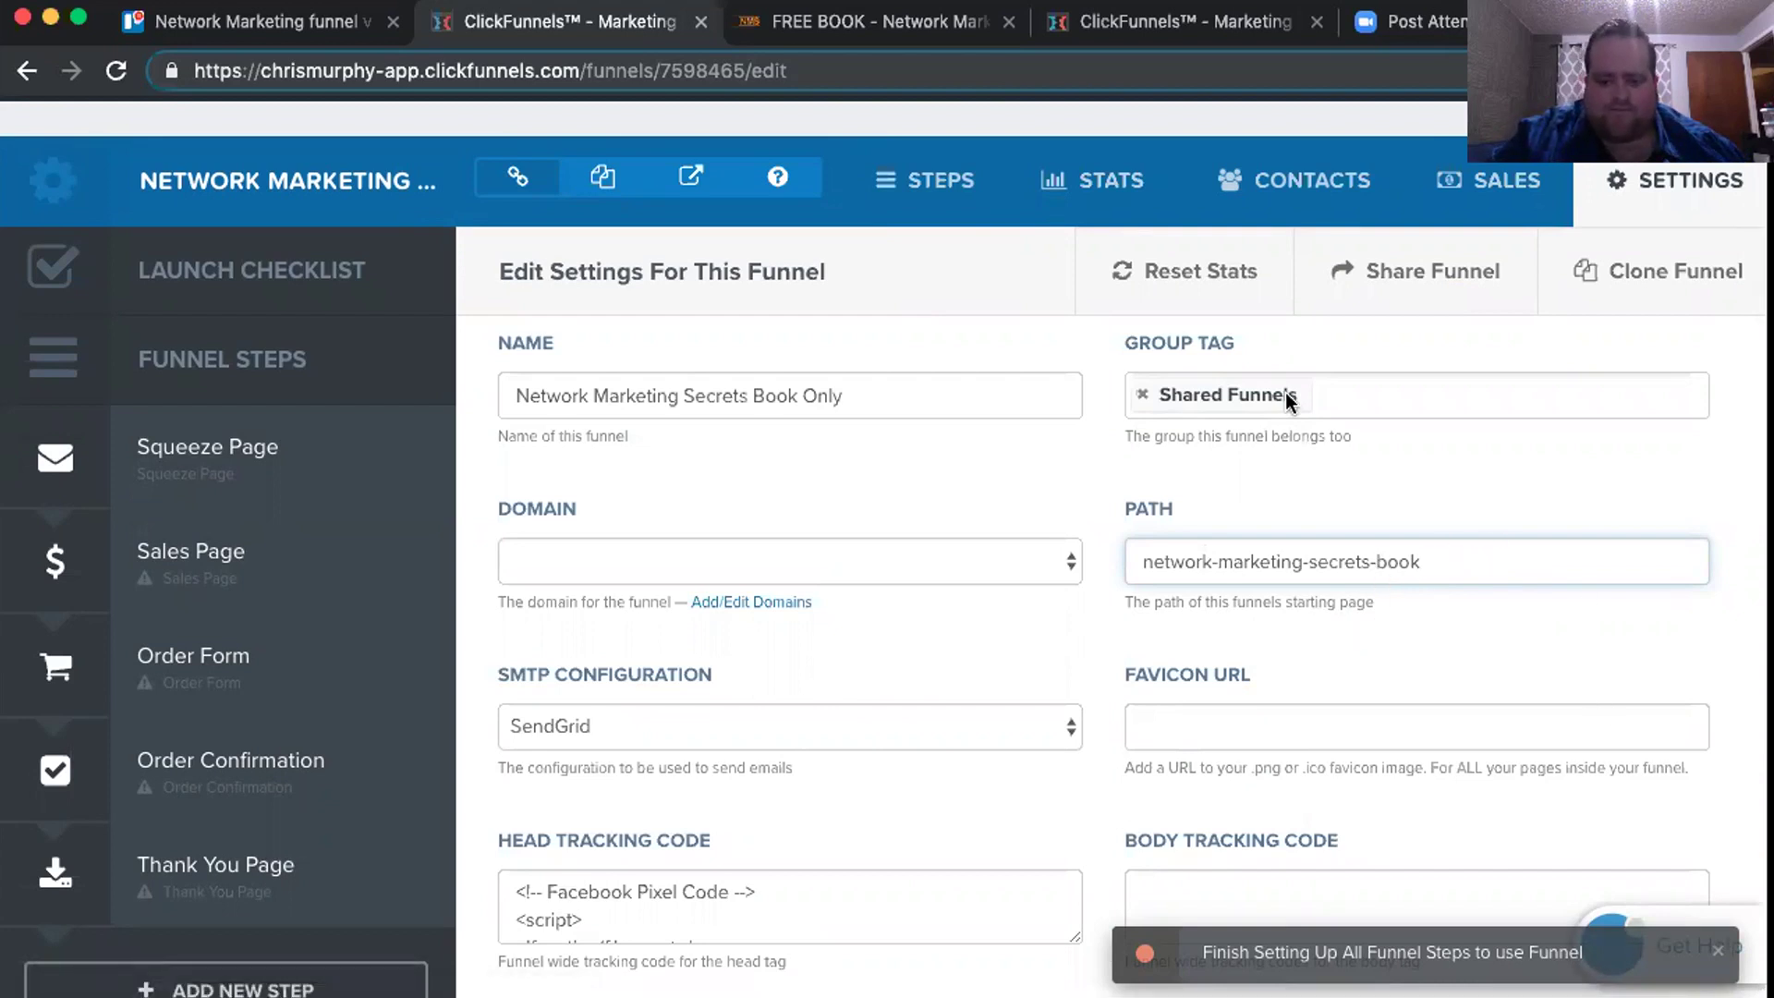
Step: Save the funnel settings with Save And Update Settings
scroll(1123, 578, down, 20)
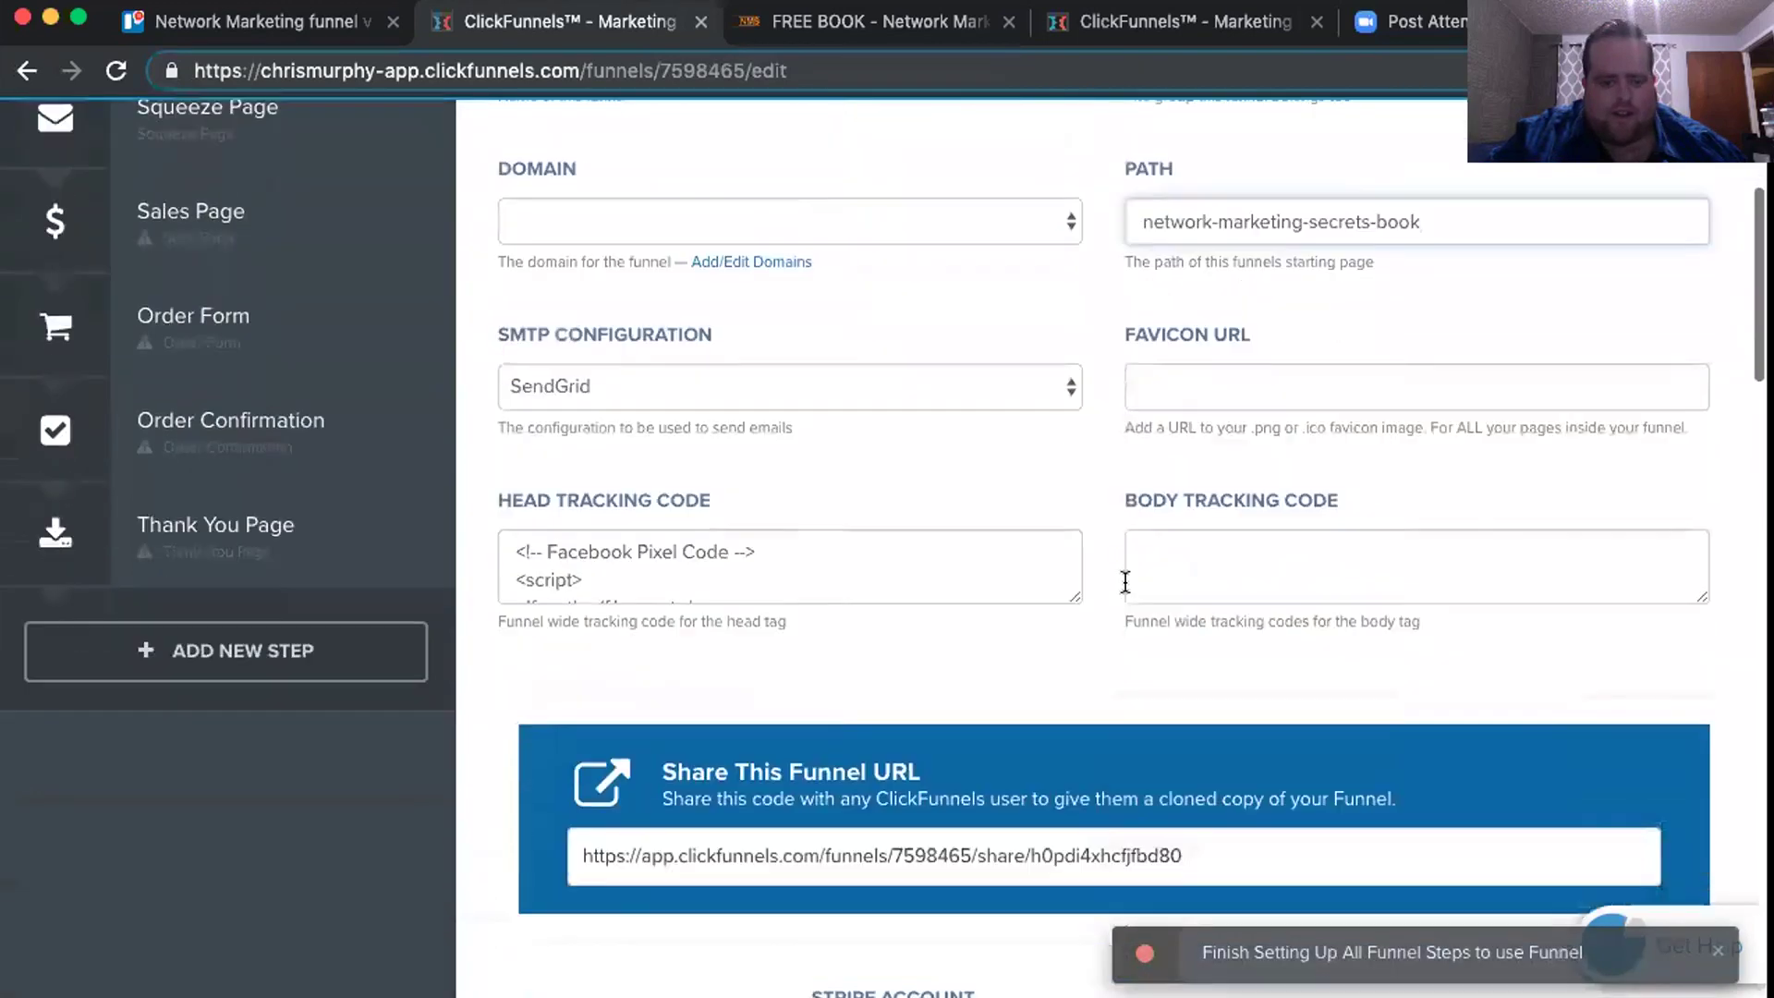
scroll(1125, 580, down, 8)
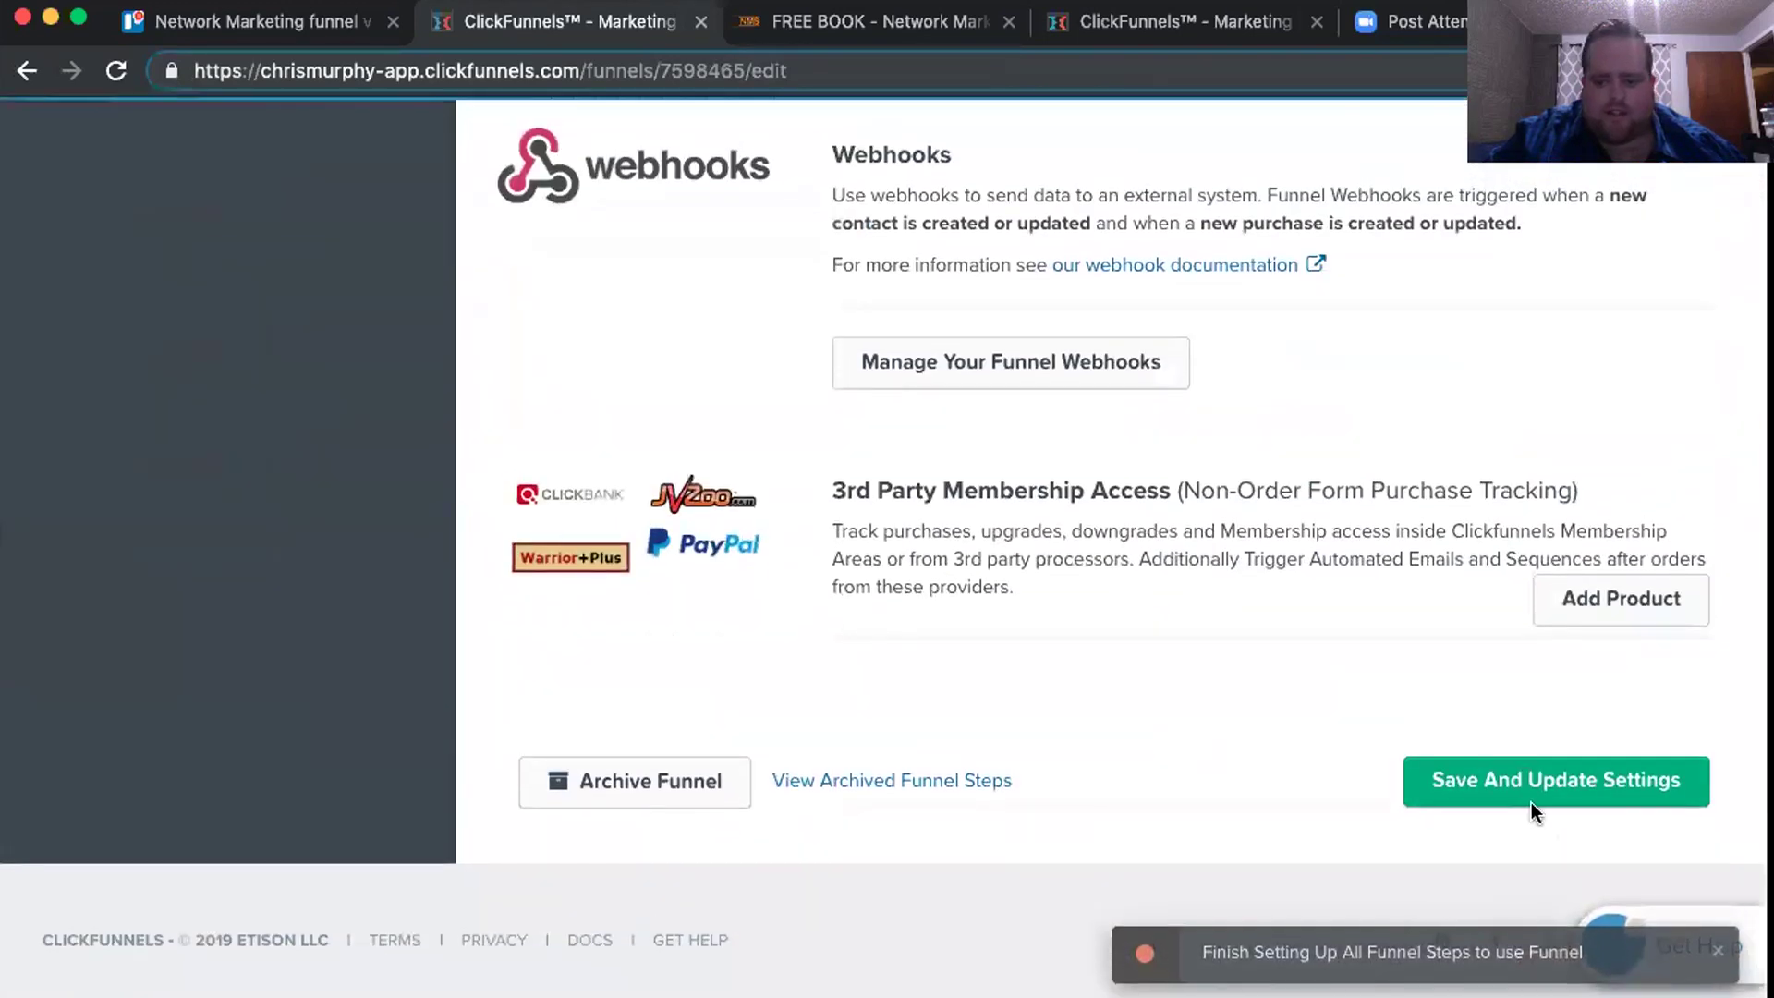
click(1522, 785)
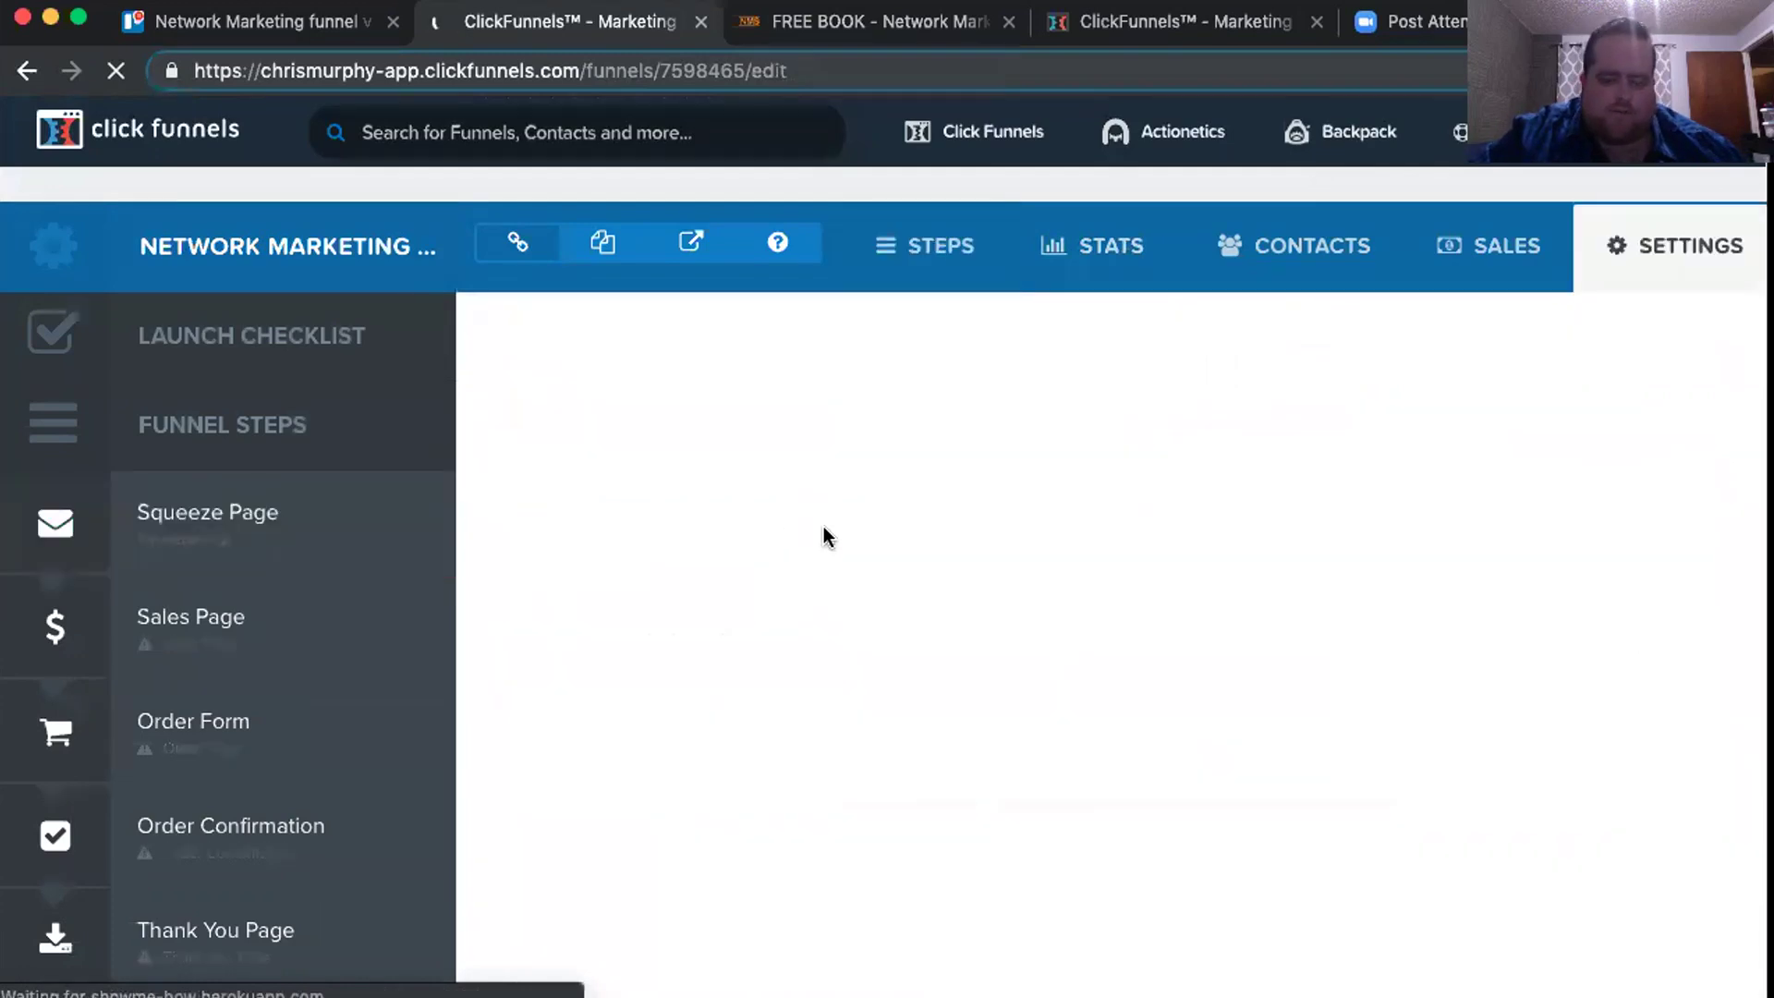
scroll(814, 534, down, 4)
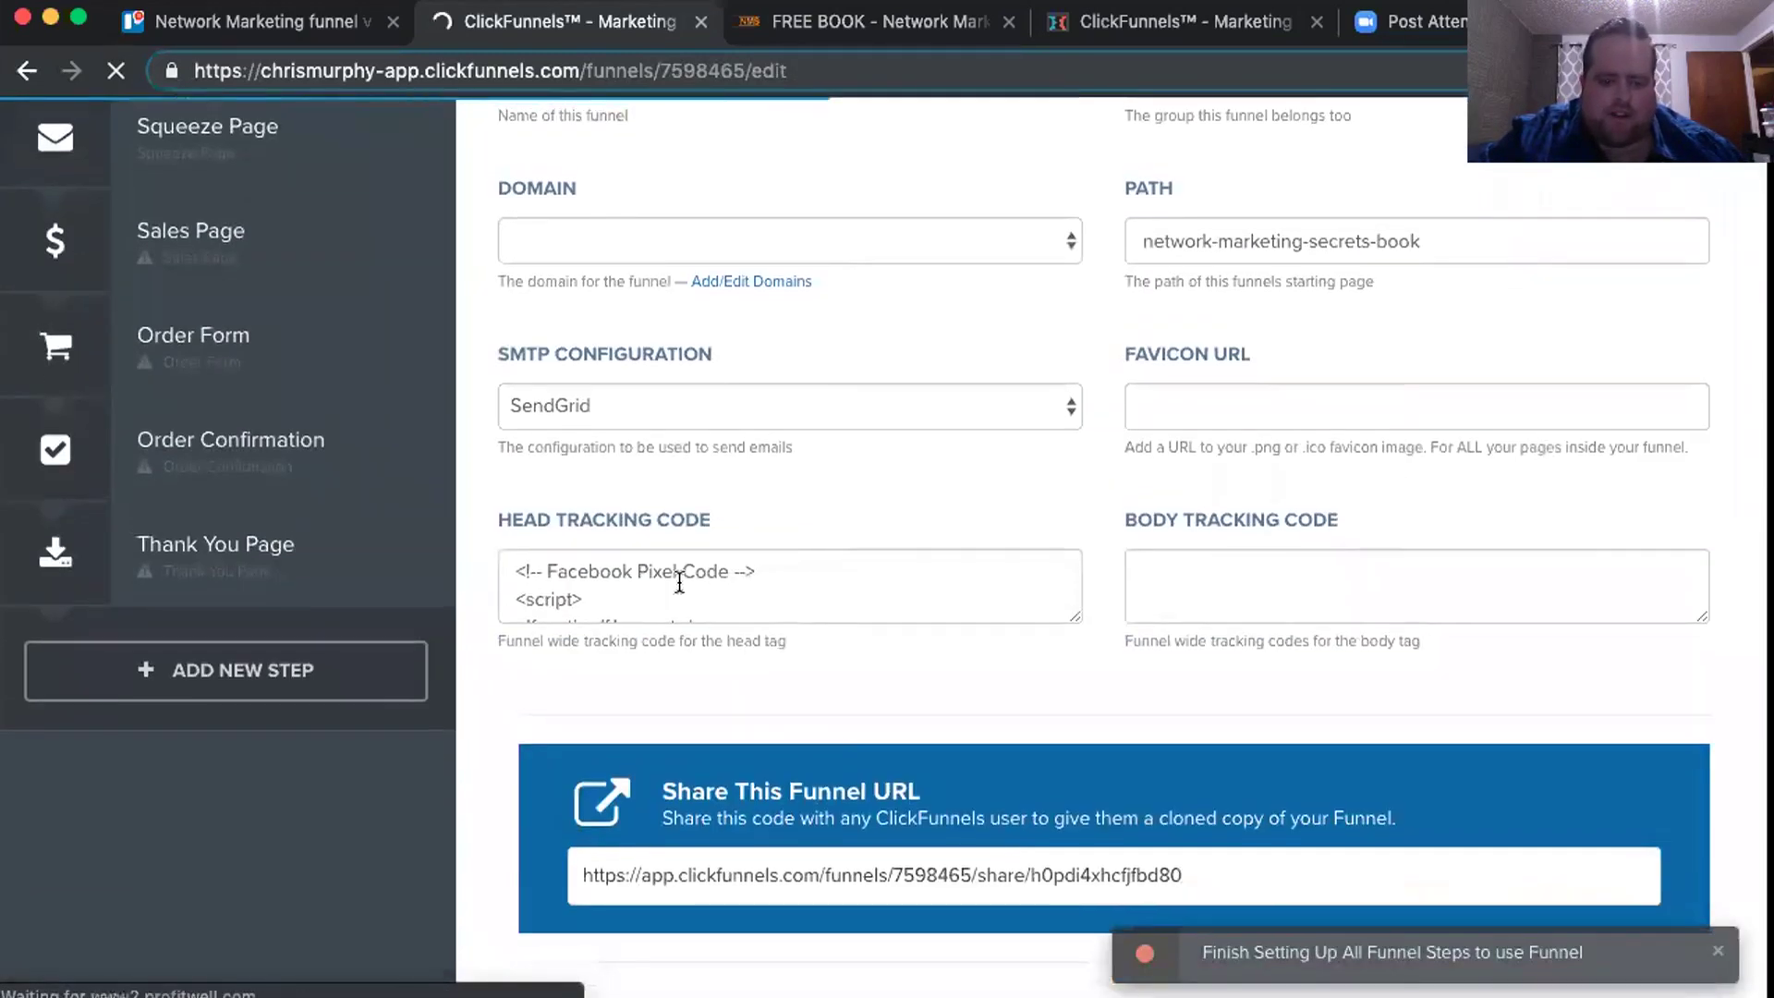
scroll(679, 581, up, 2)
scroll(679, 581, up, 3)
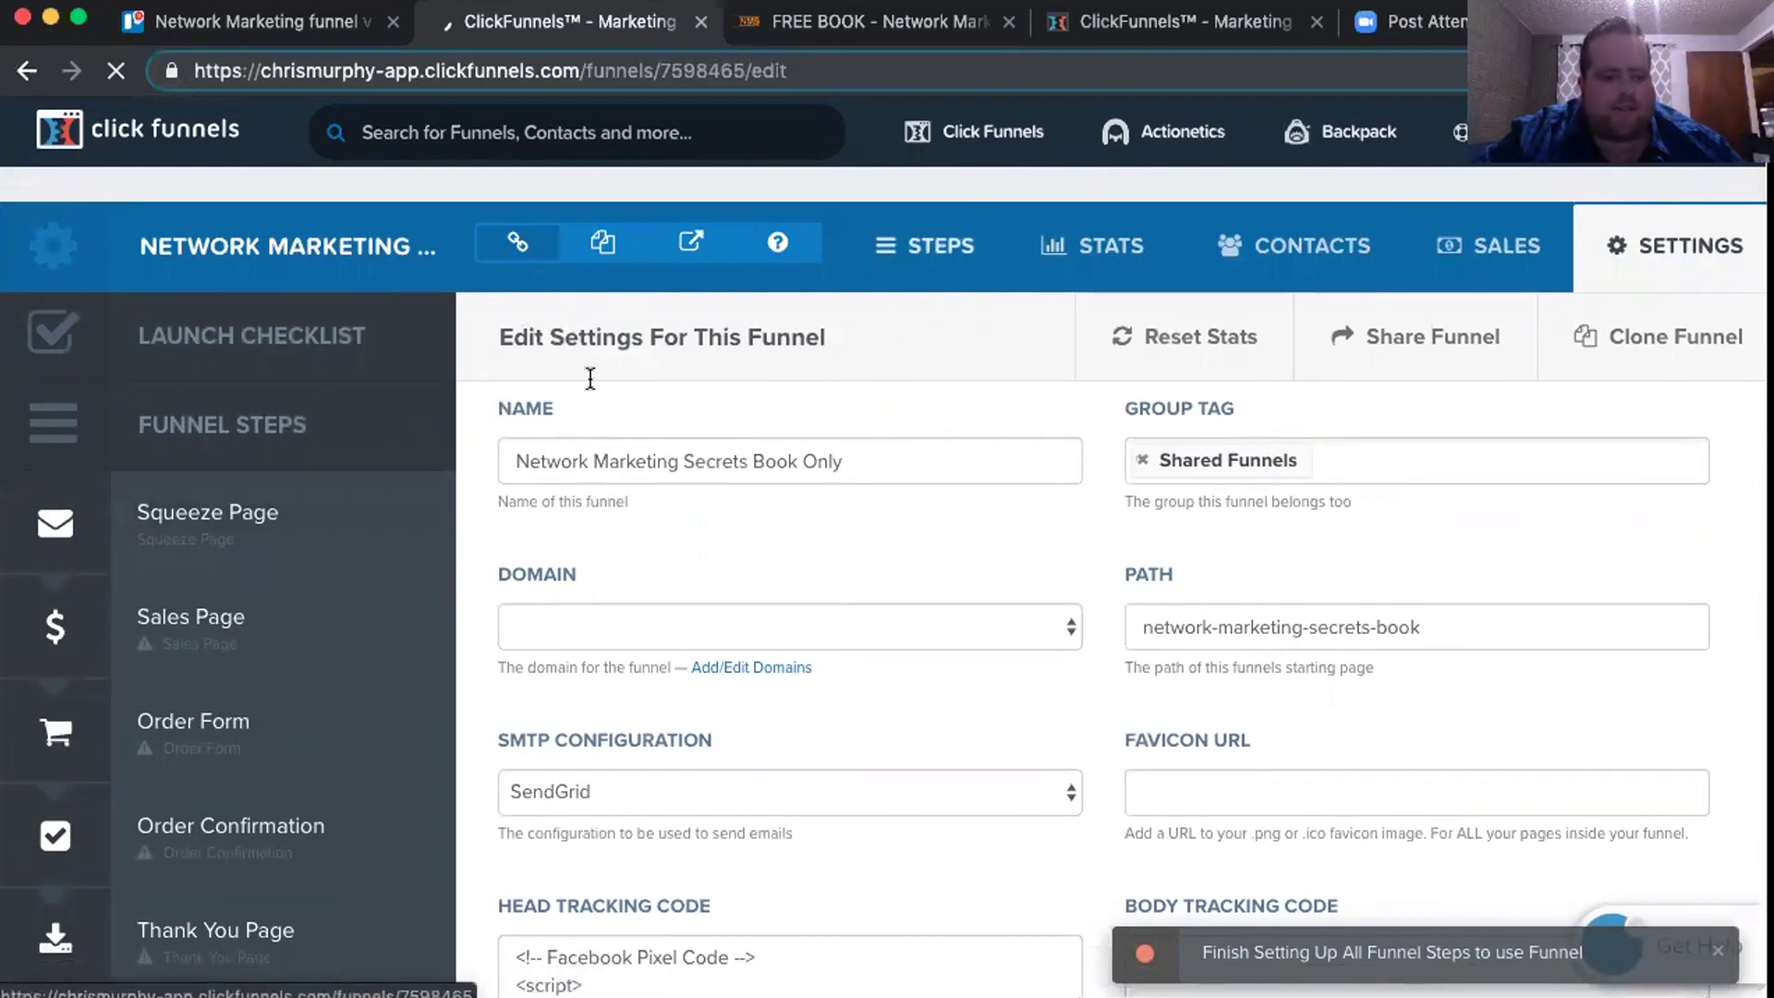
Step: View the 'What is the funnel URL?' dialog, close it, and open a new blank tab
click(774, 245)
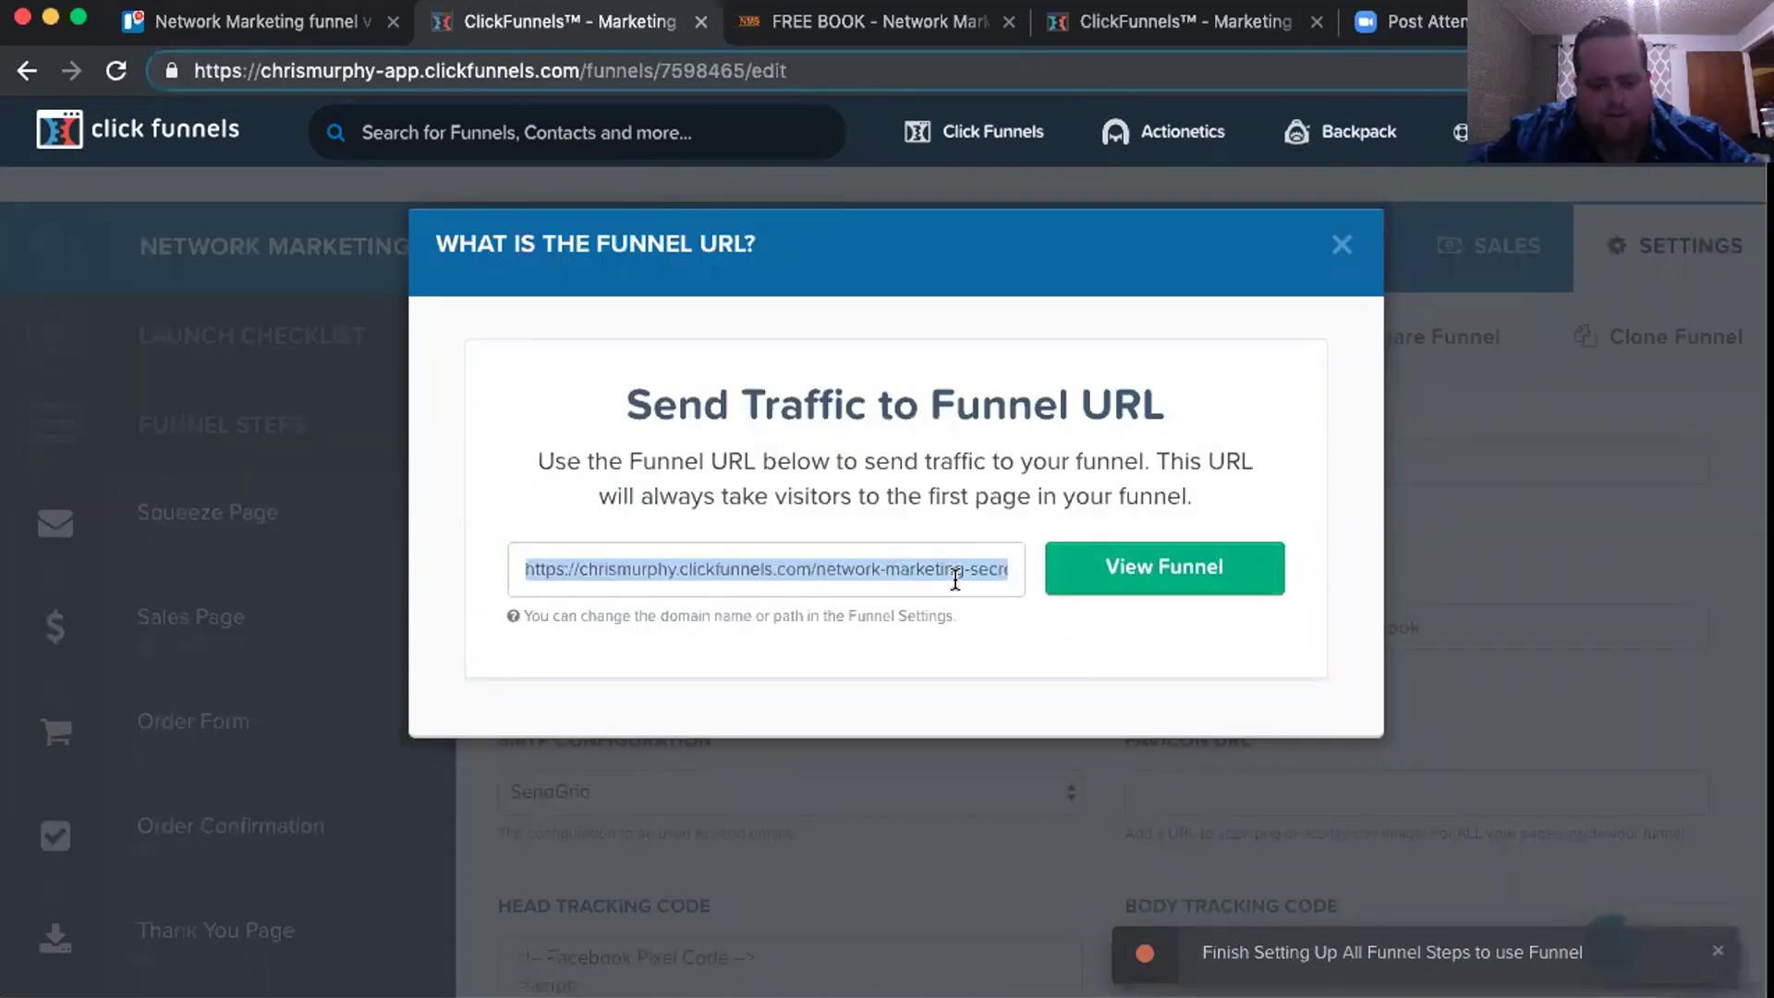
click(1342, 246)
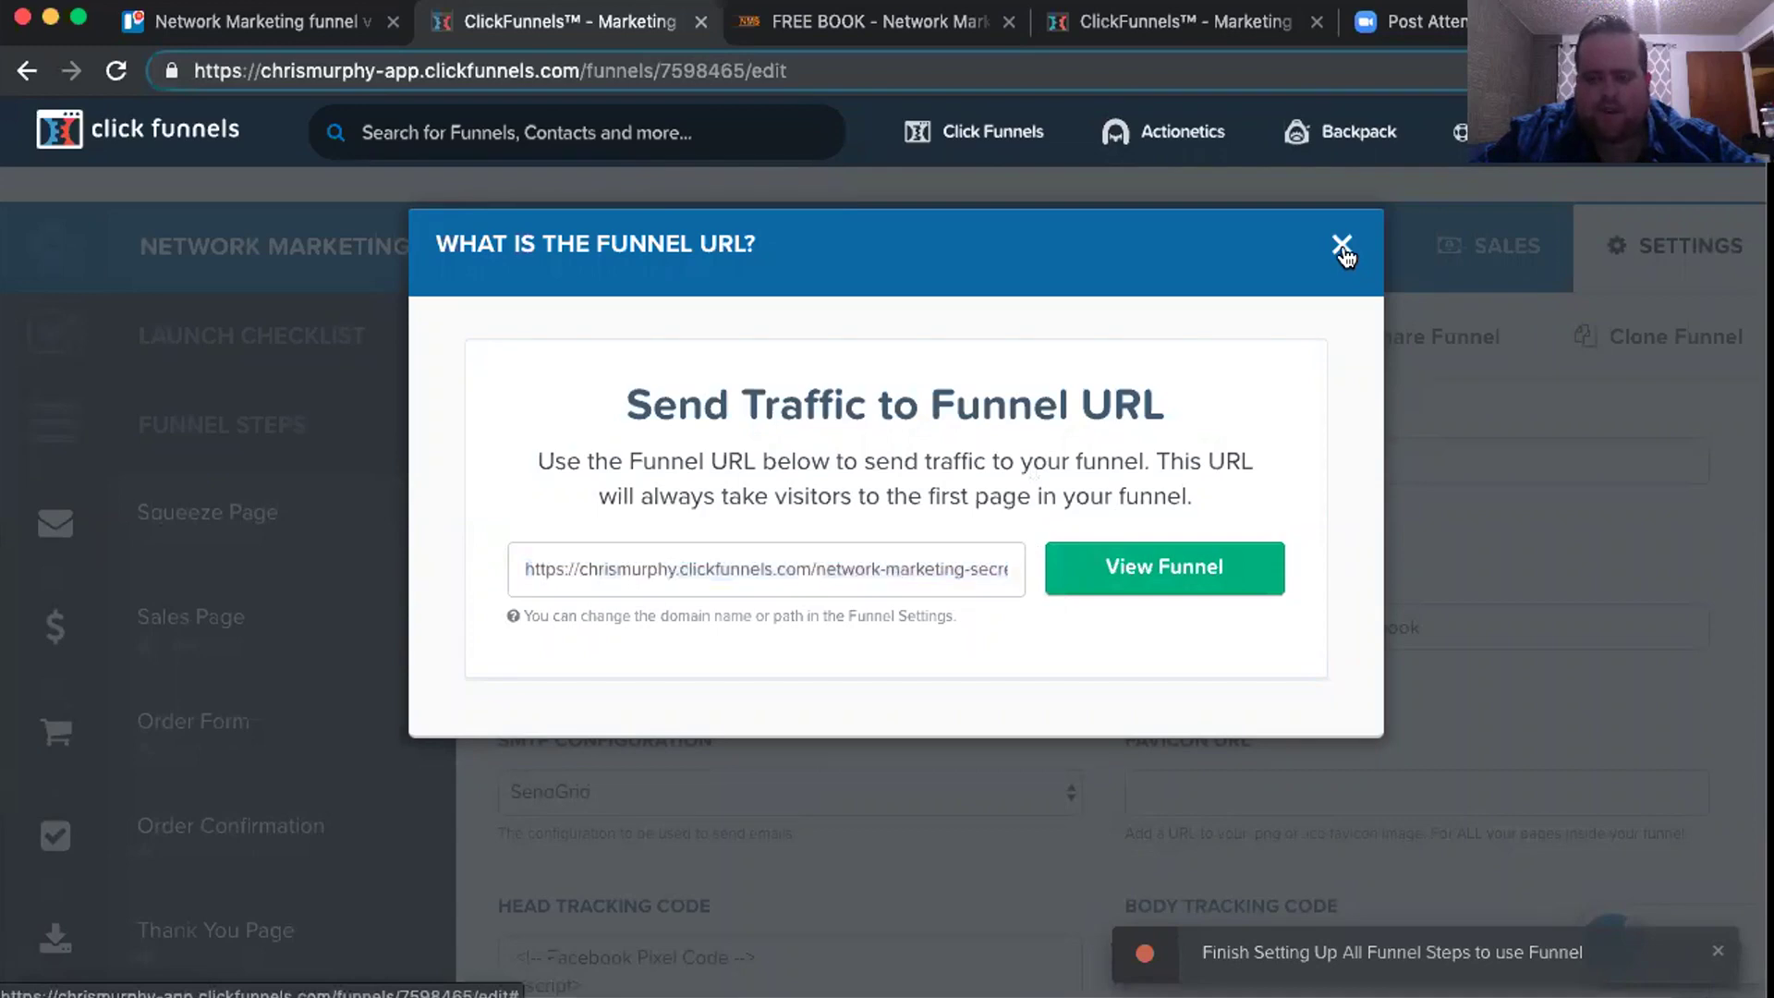
key(super+t)
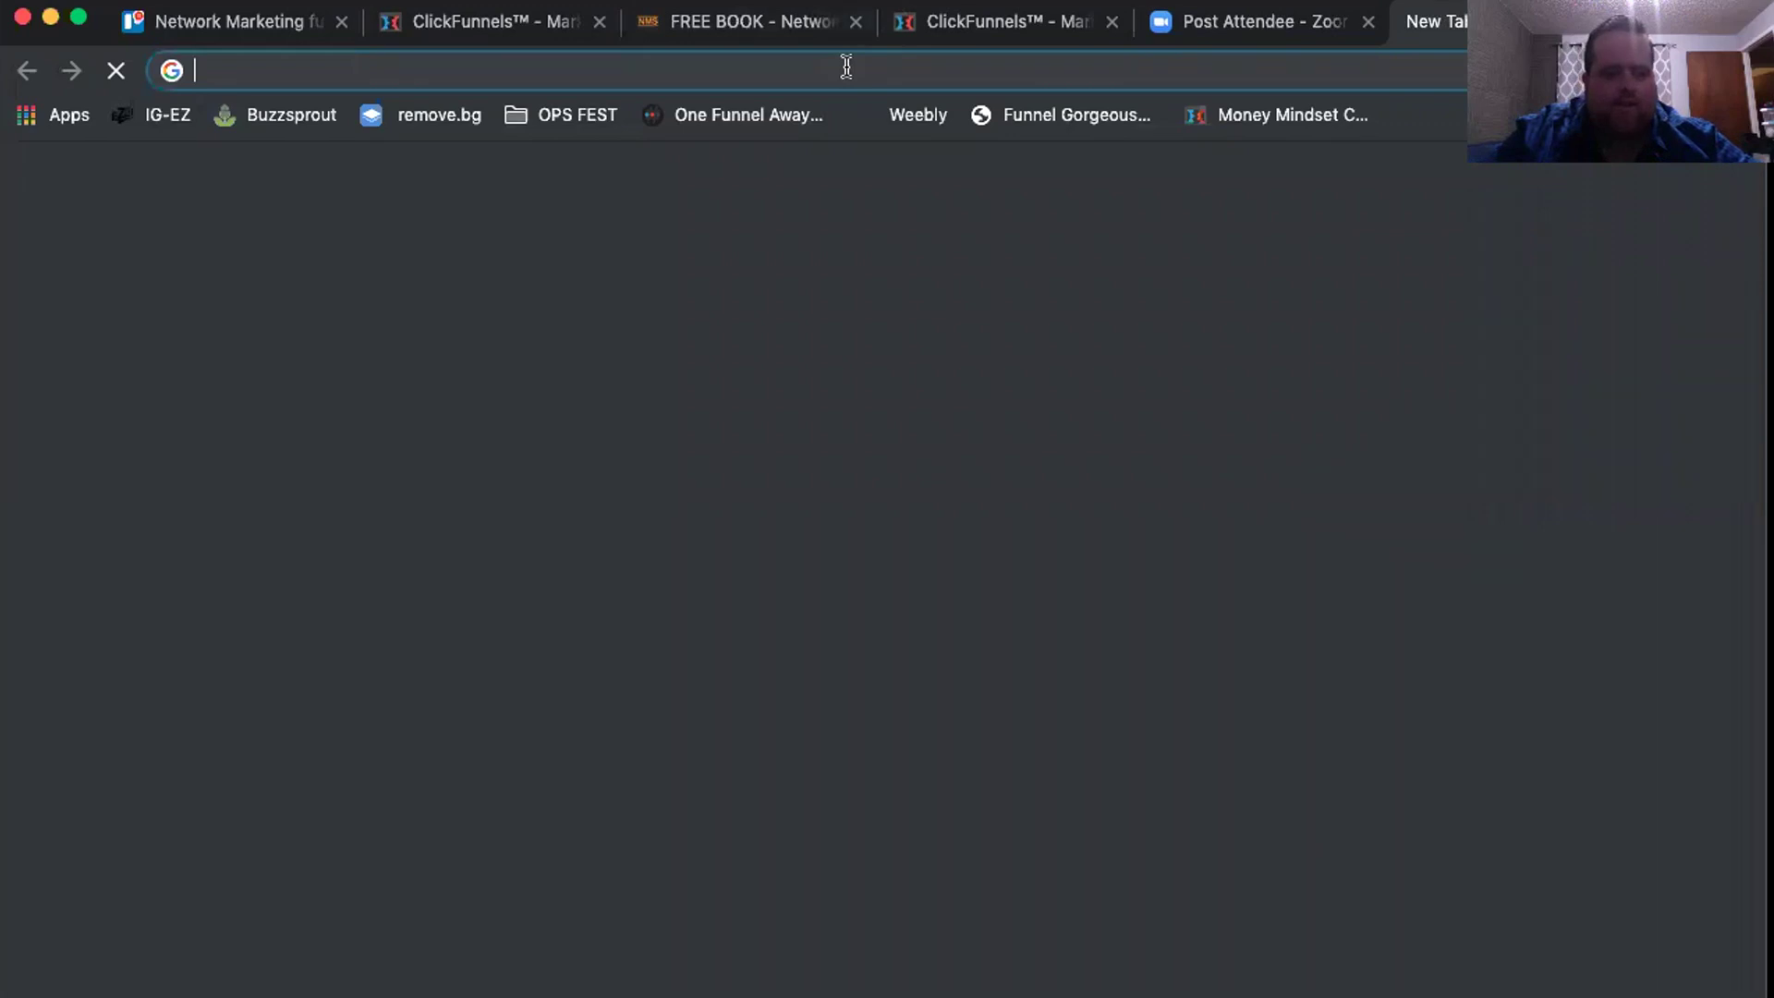
Step: Load facebook.com by entering 'facebook' in the address bar
text(facebook.com)
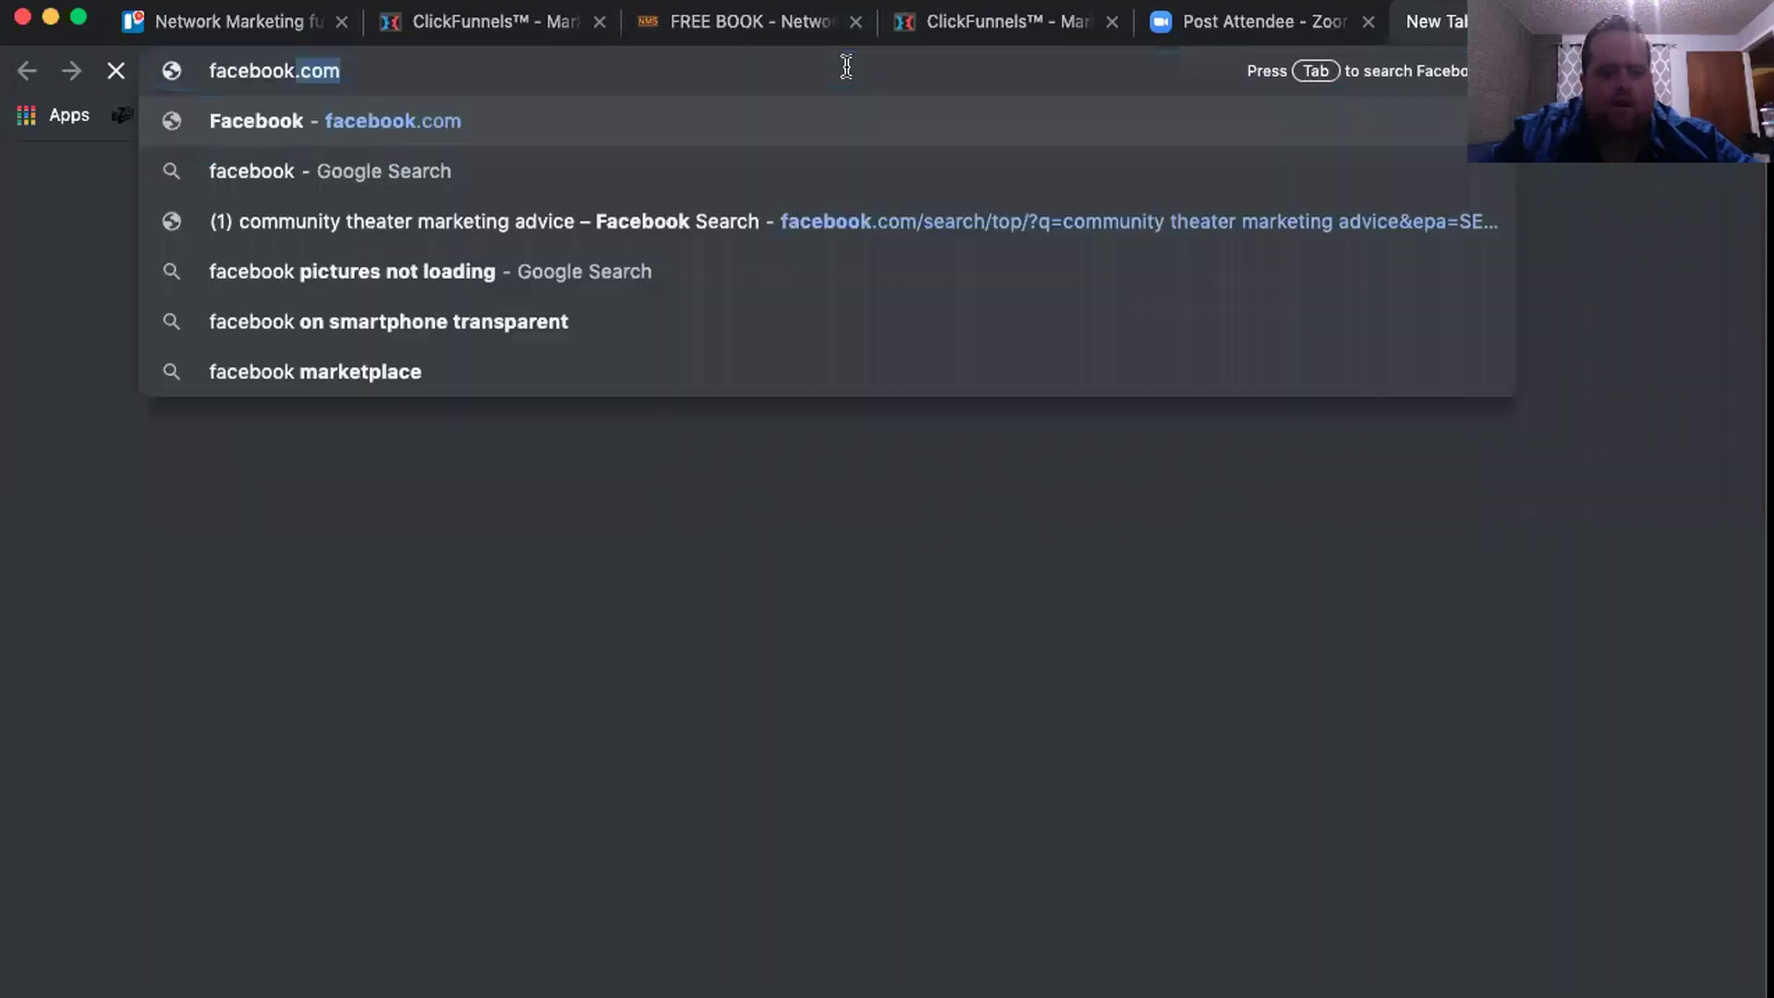
key(Return)
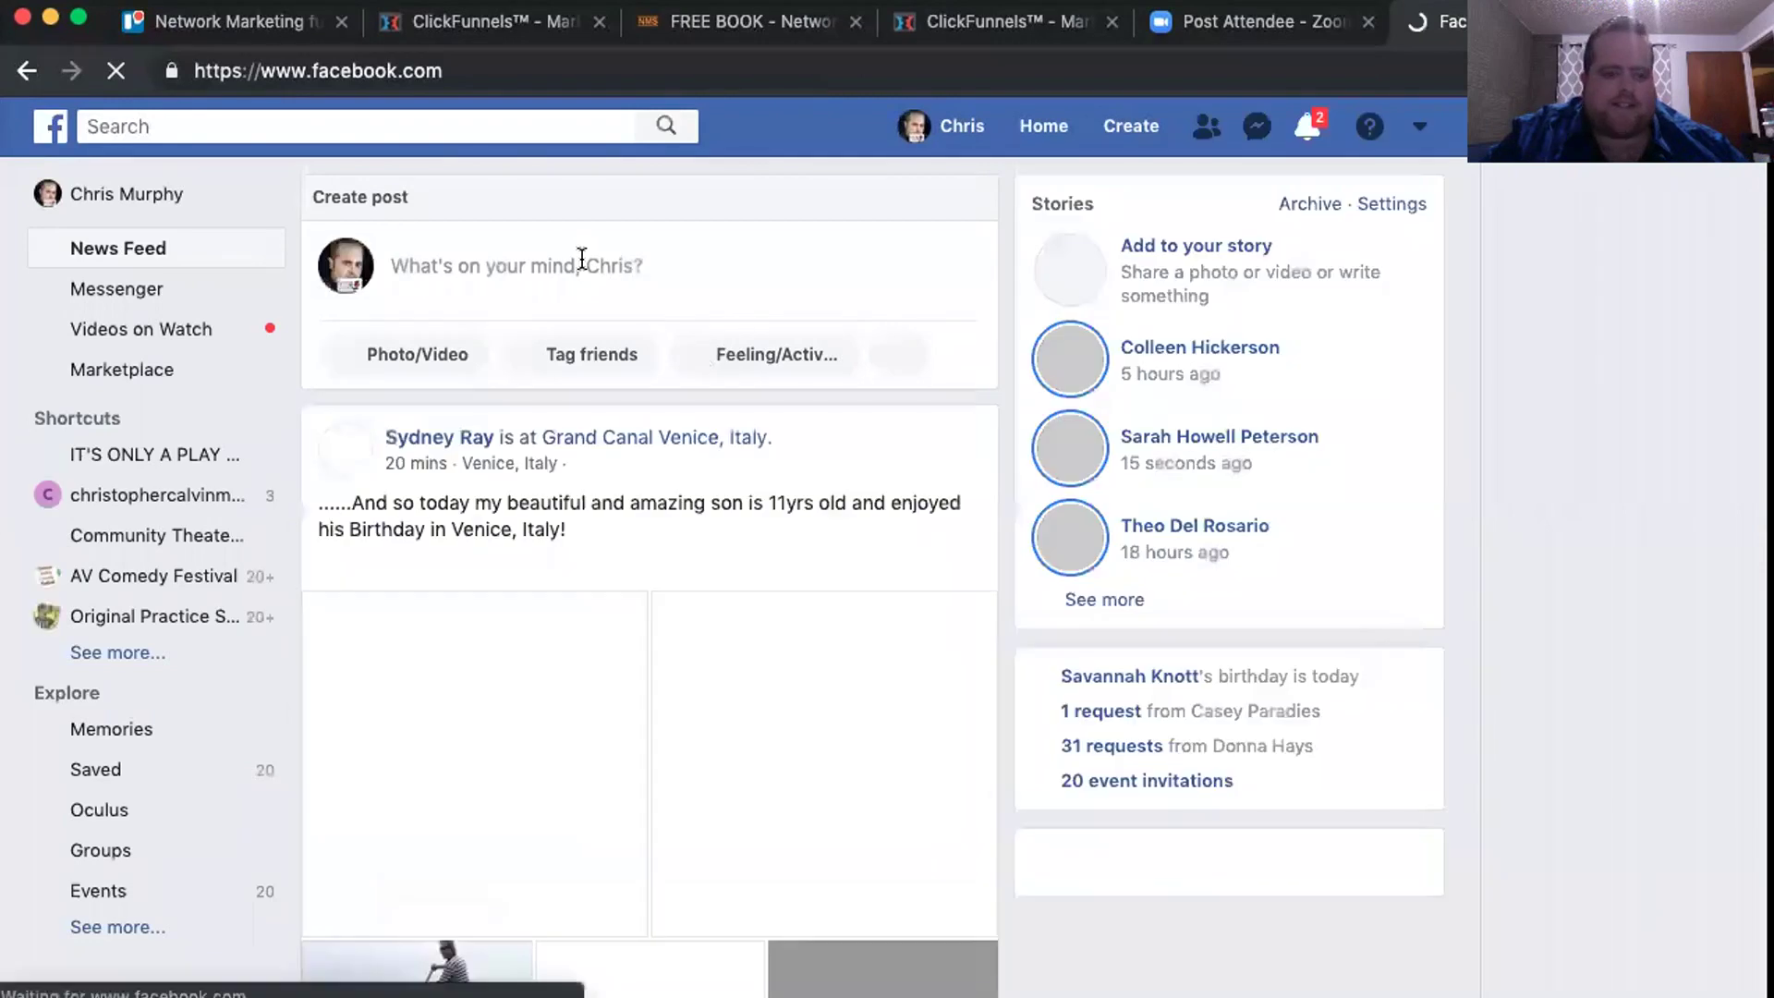
Step: Compose a post: 'Hey everyone, check out this awesome book. It is free, just pay for the shipping!' above the funnel link
click(668, 263)
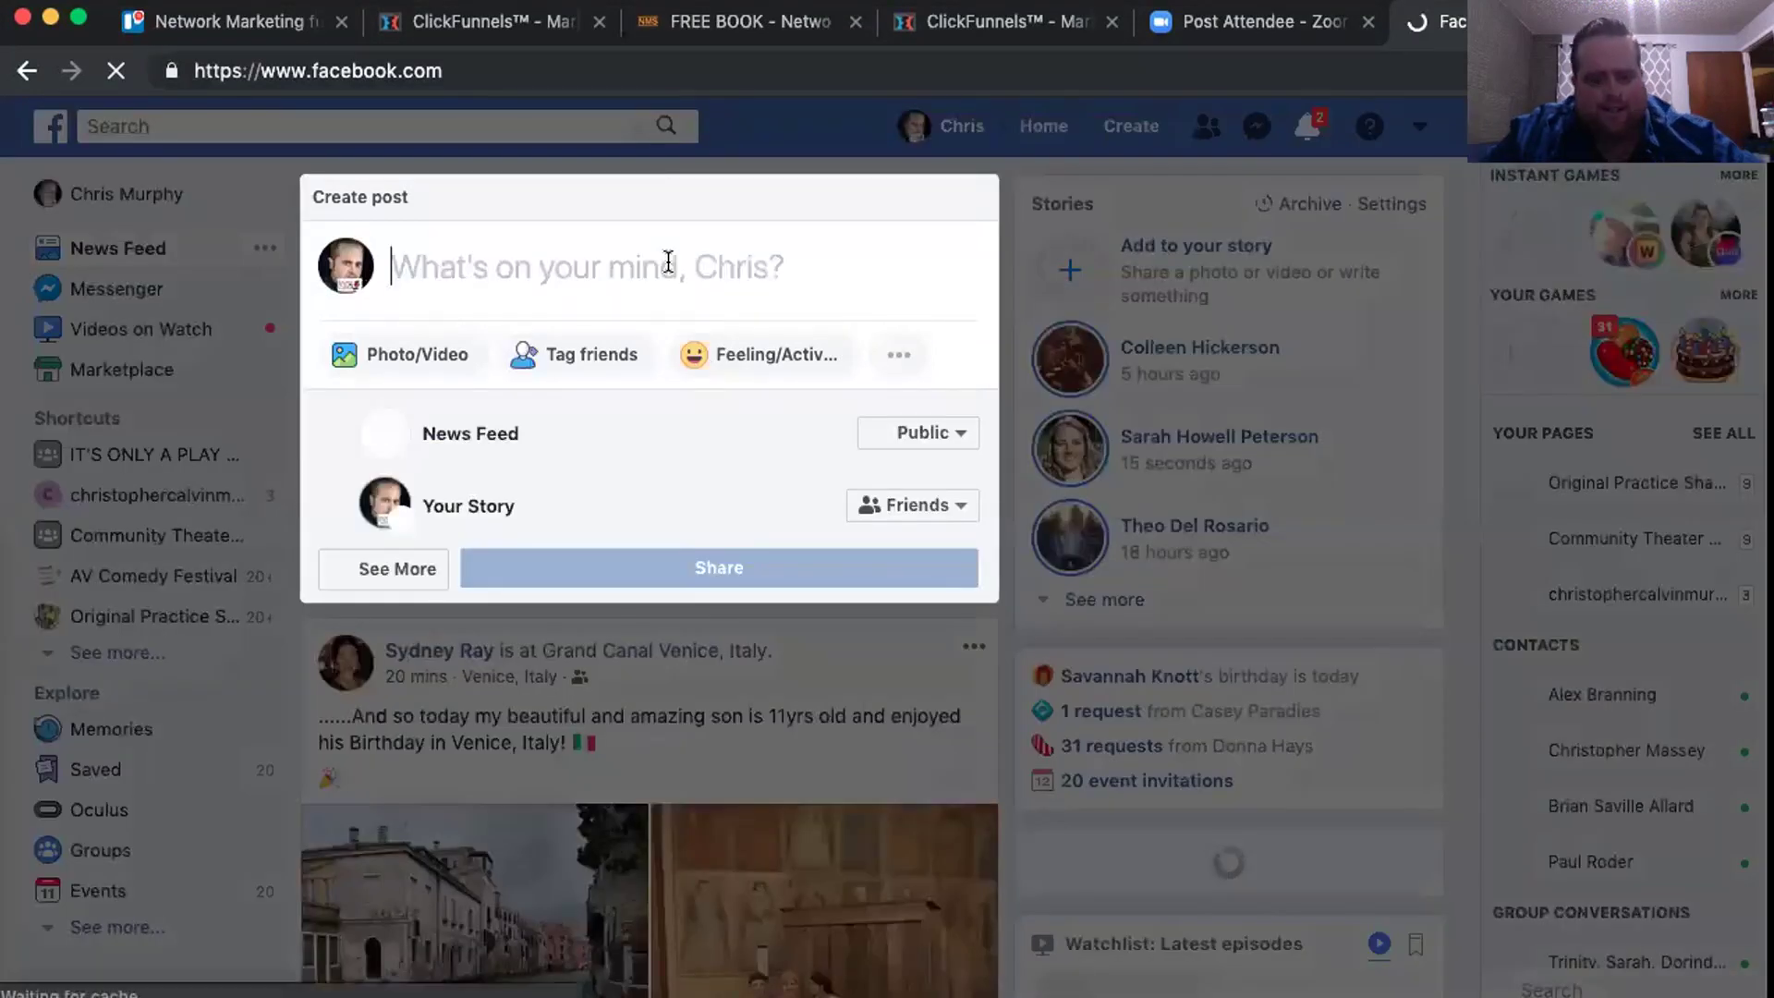
text(https://chrismurphy.clickfunnels.com/network-marketing-secrets-book)
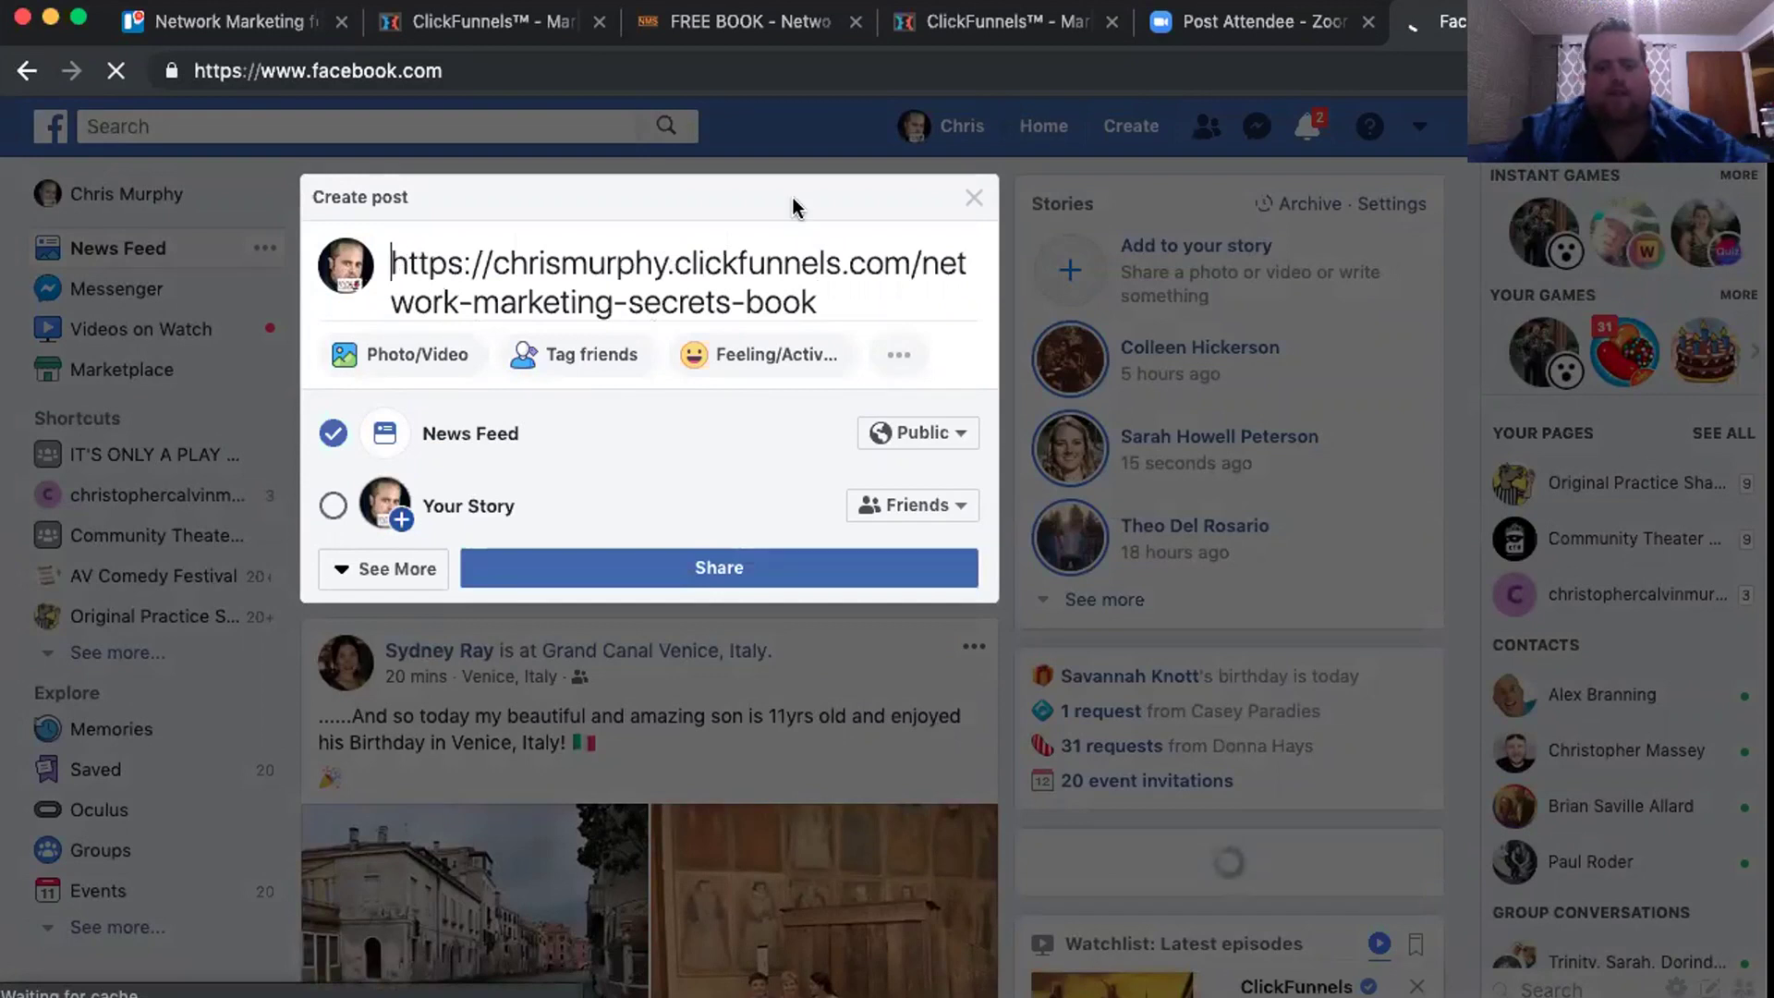
text(Hey)
key(Return)
text(e)
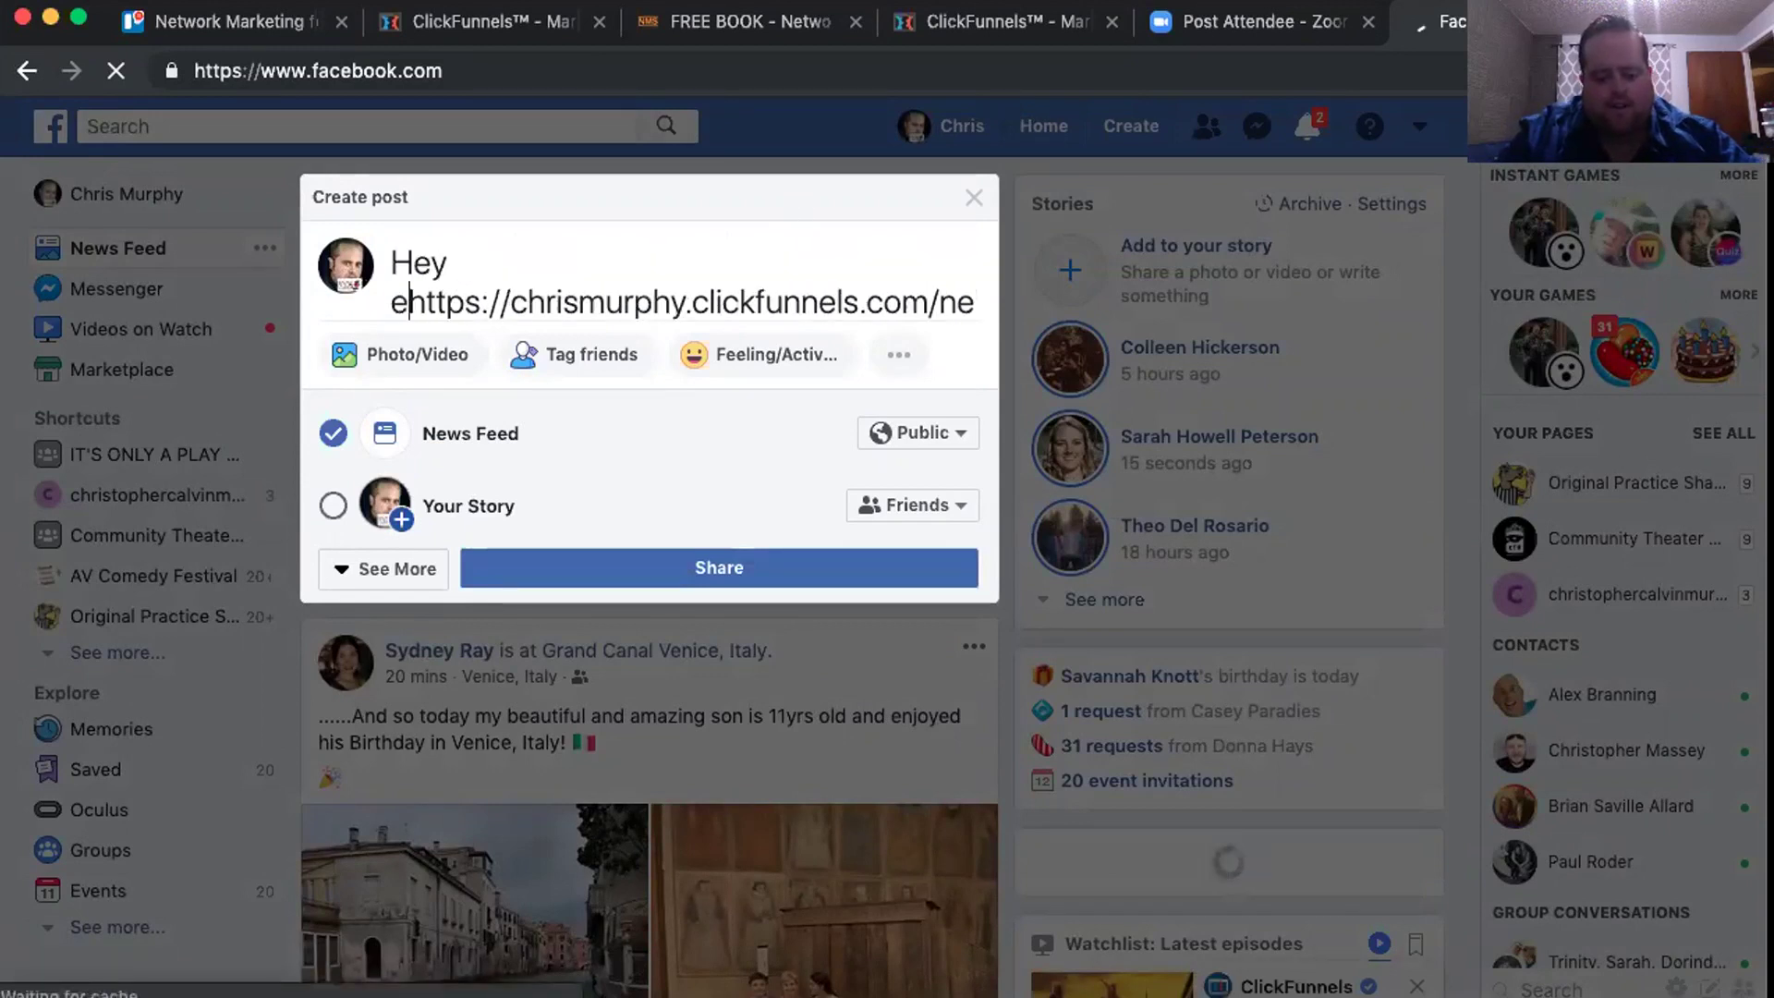
text(veryone, check out this )
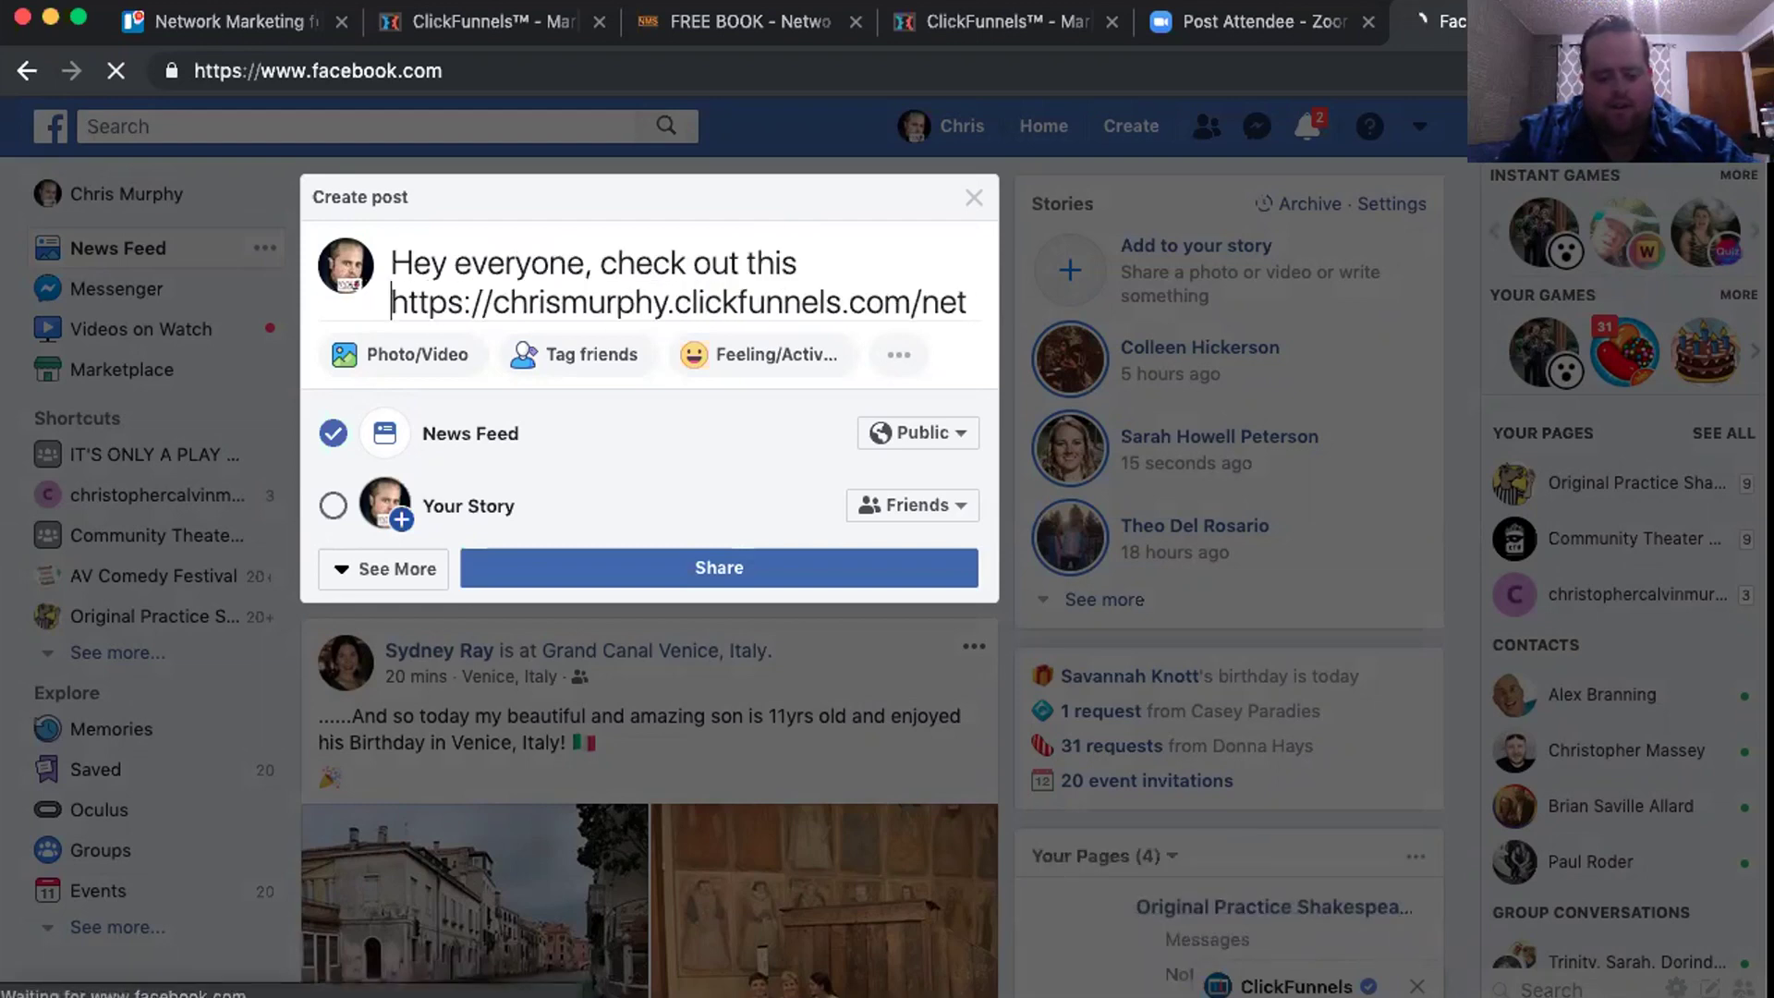
text(awesome book. It is free)
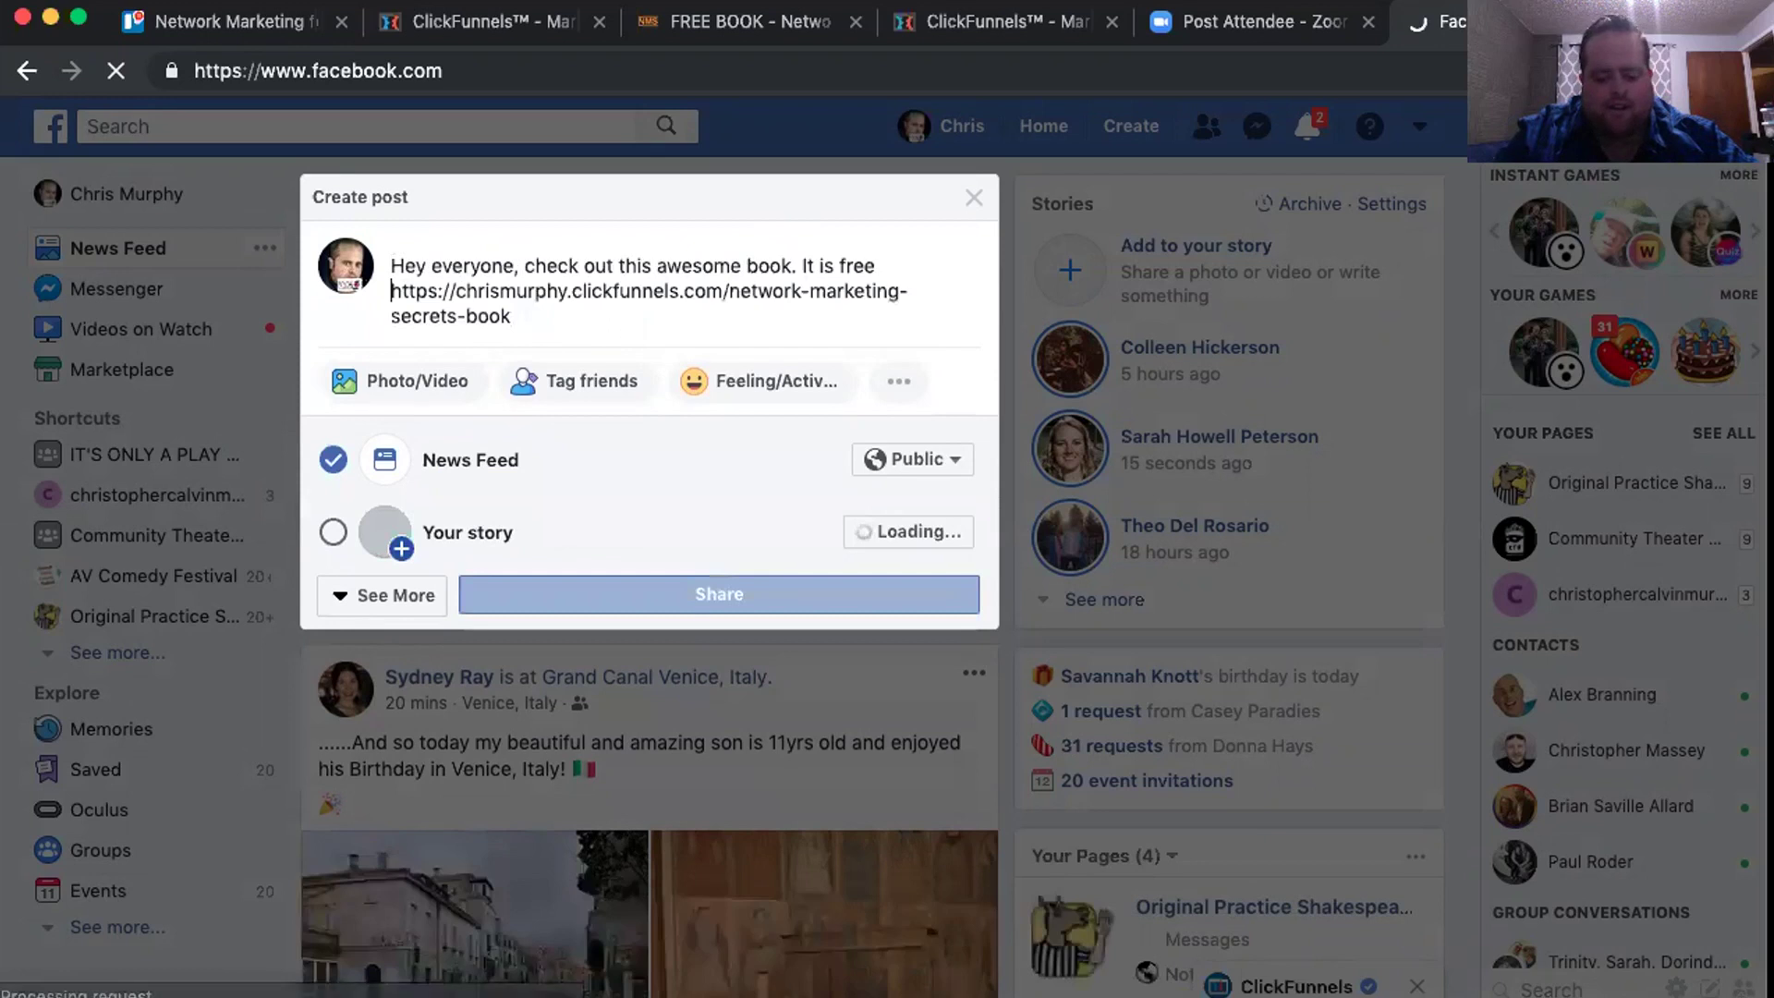
key(BackSpace)
text(, jus)
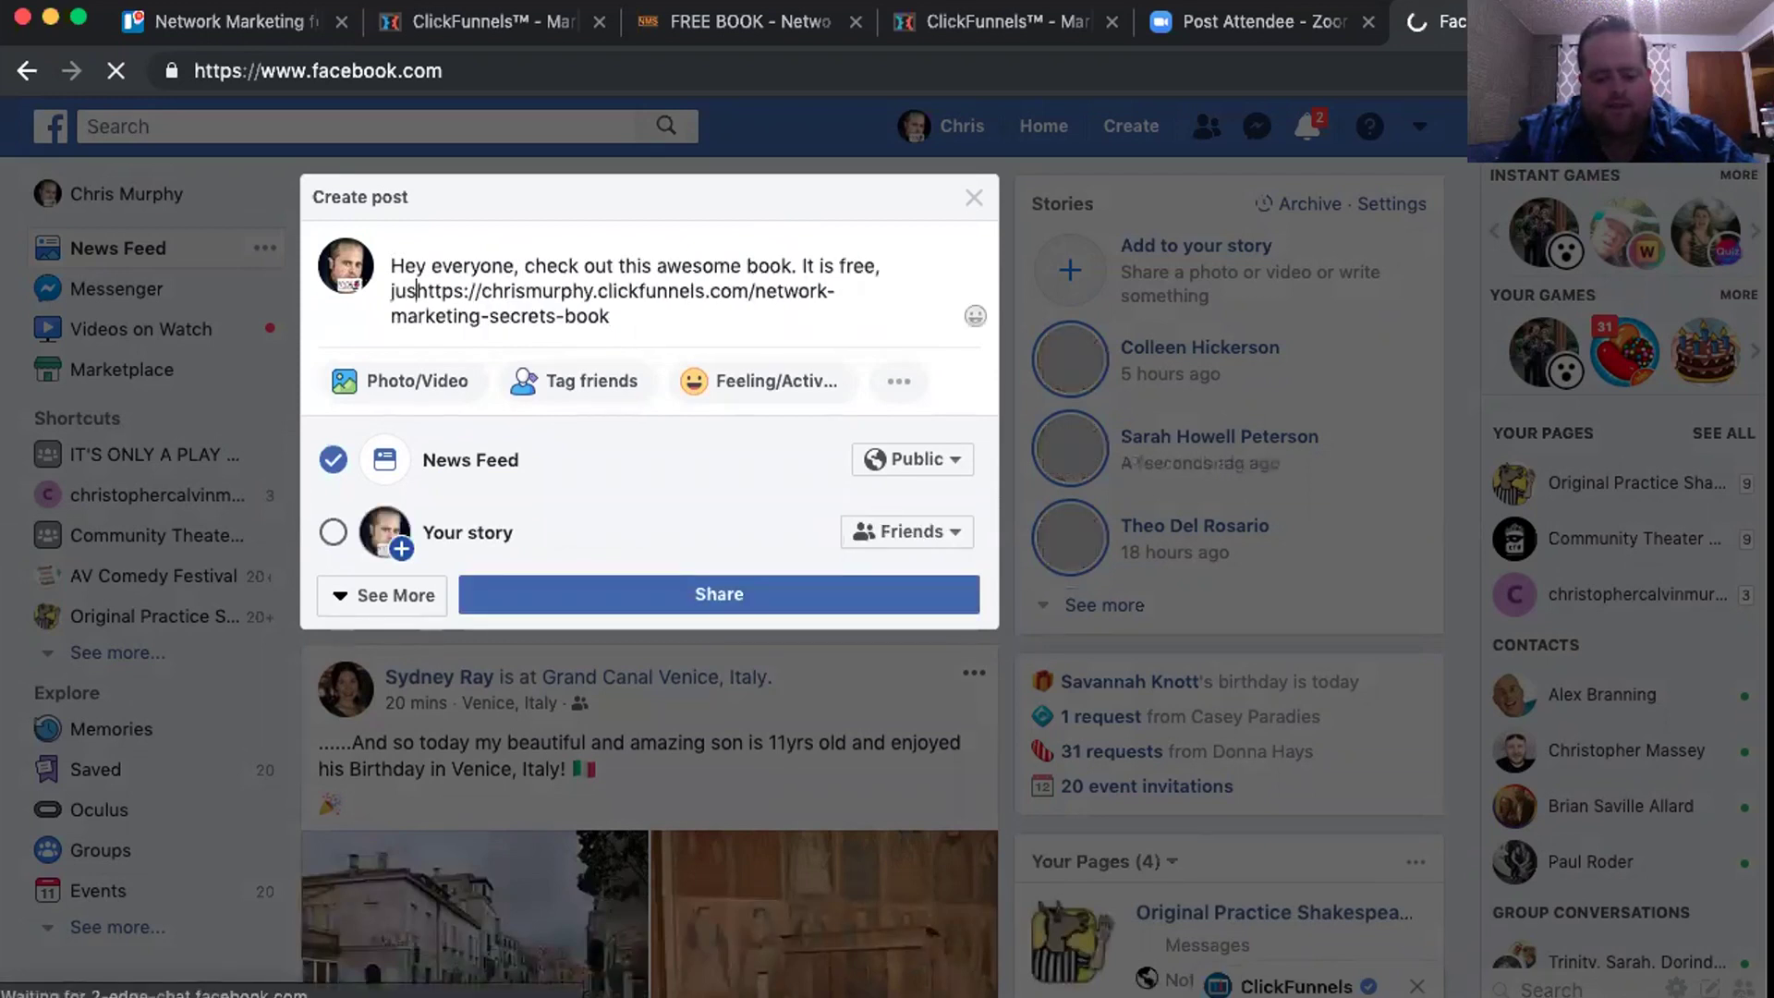
text(t pay for the ship)
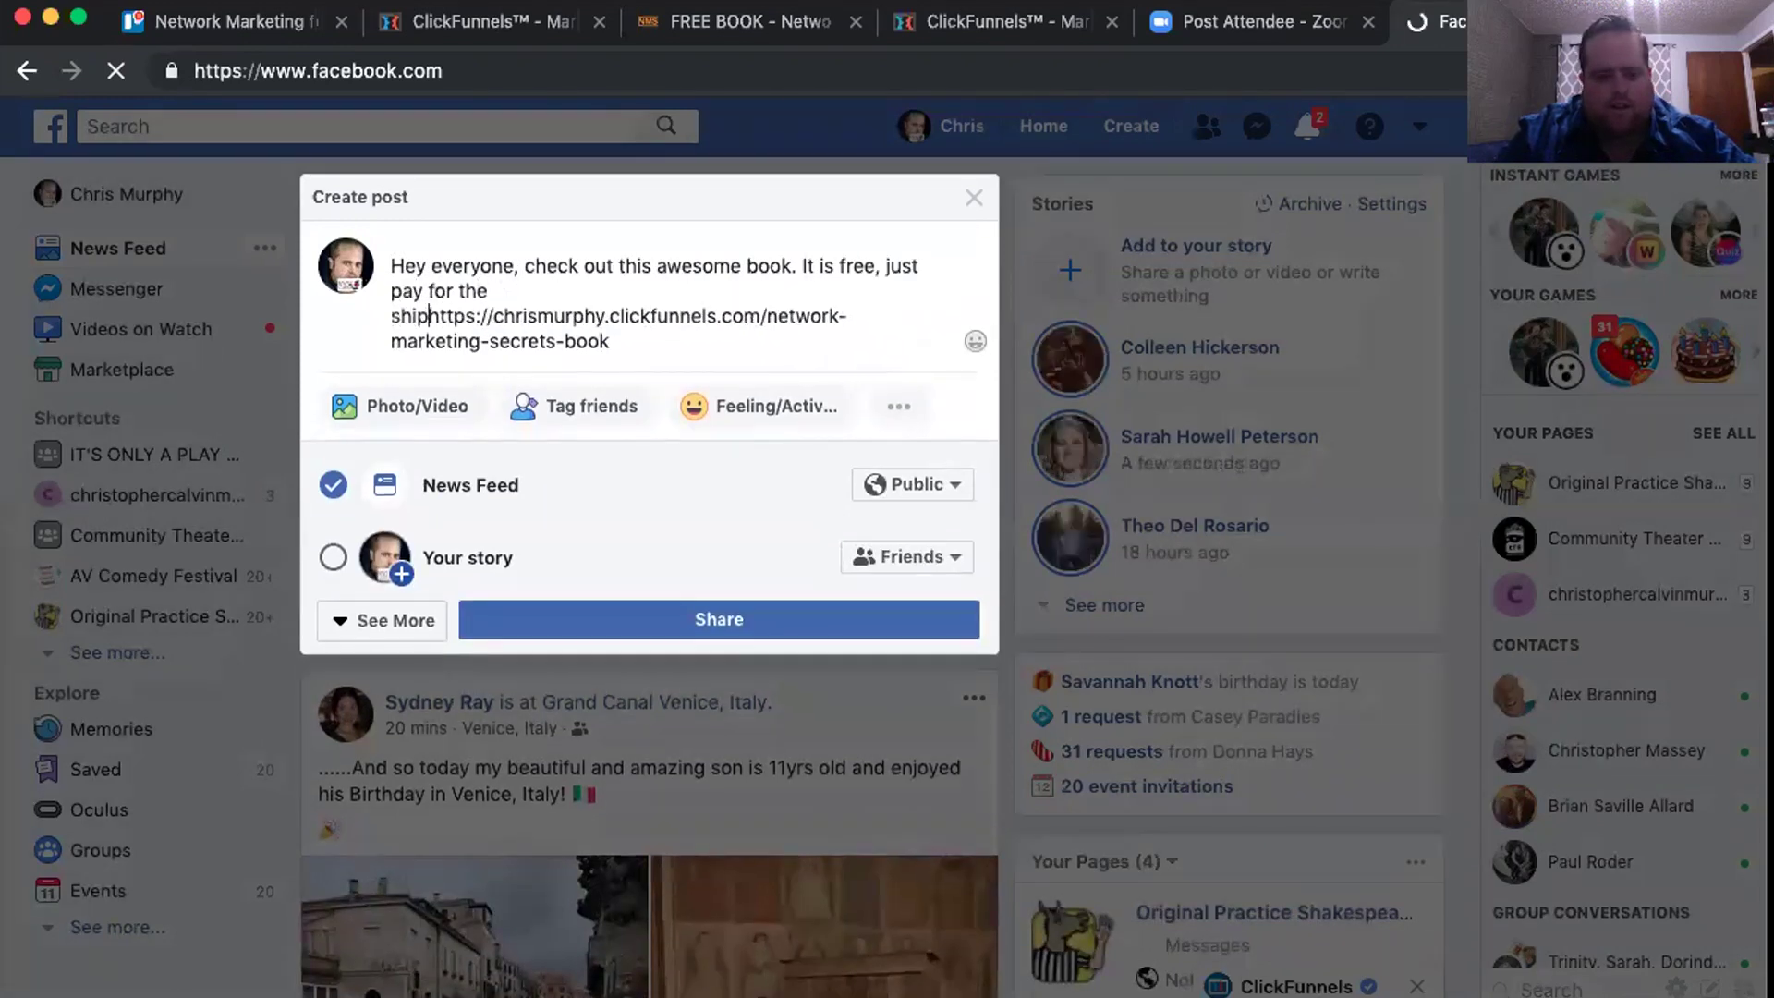
text(ping!)
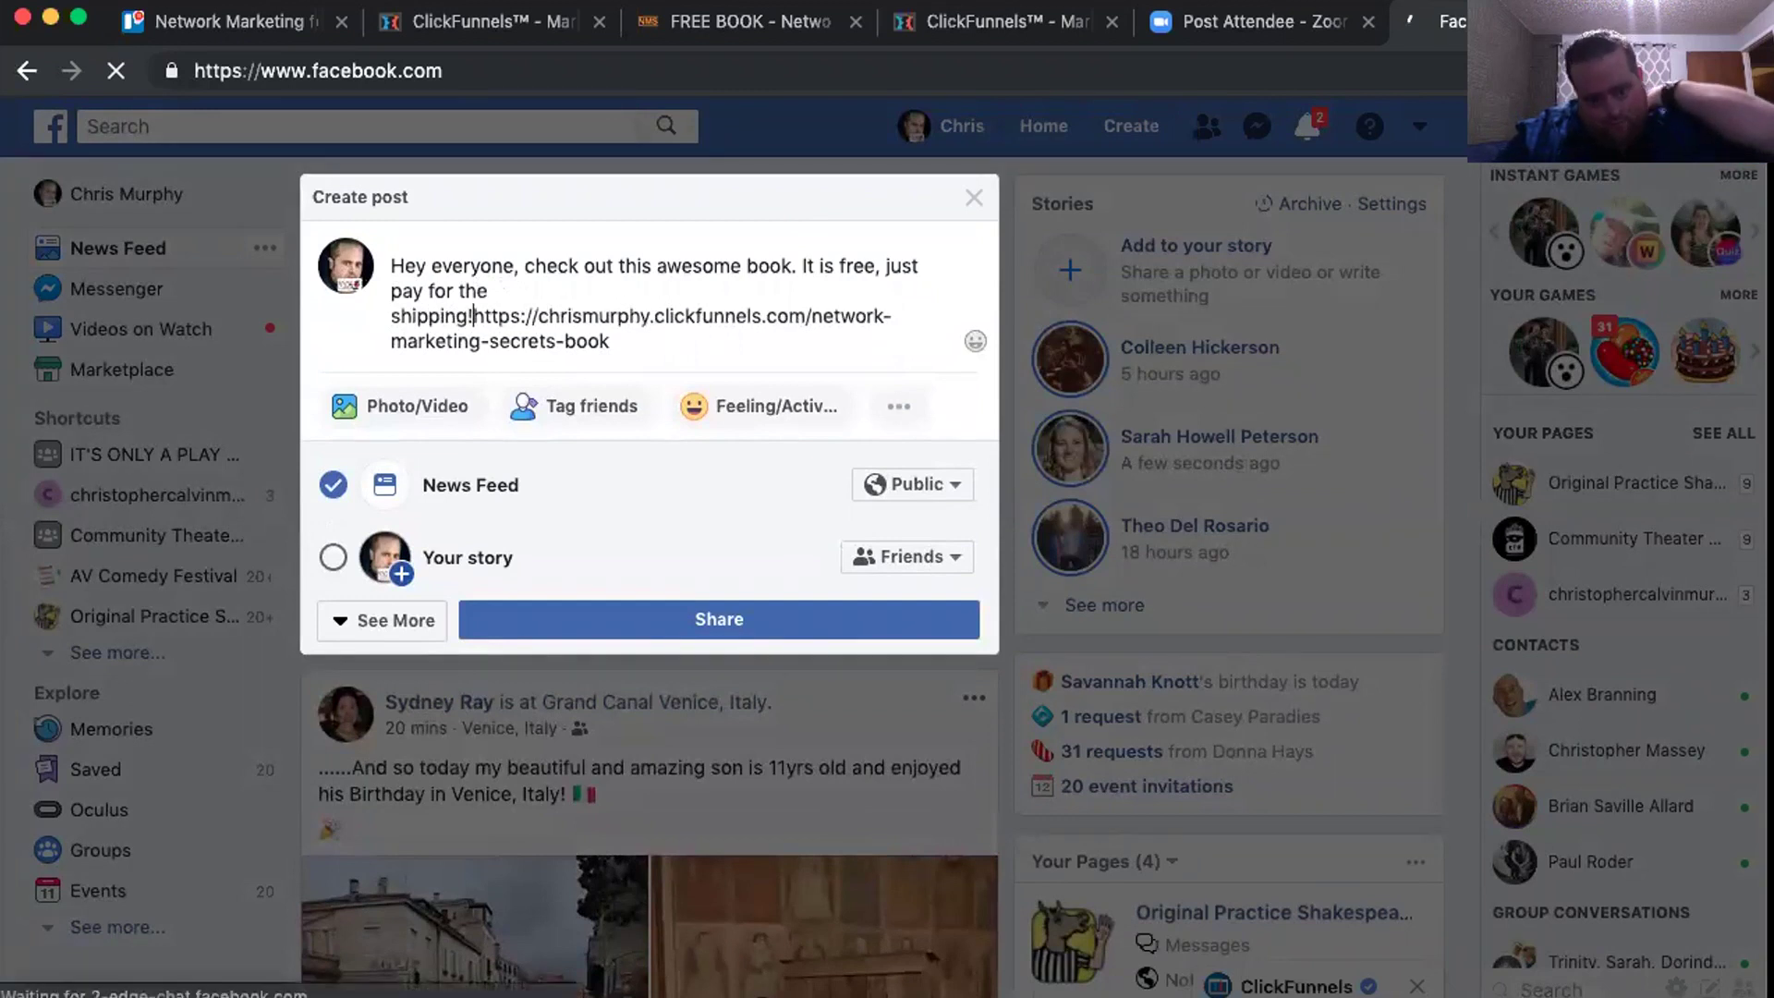
key(Return)
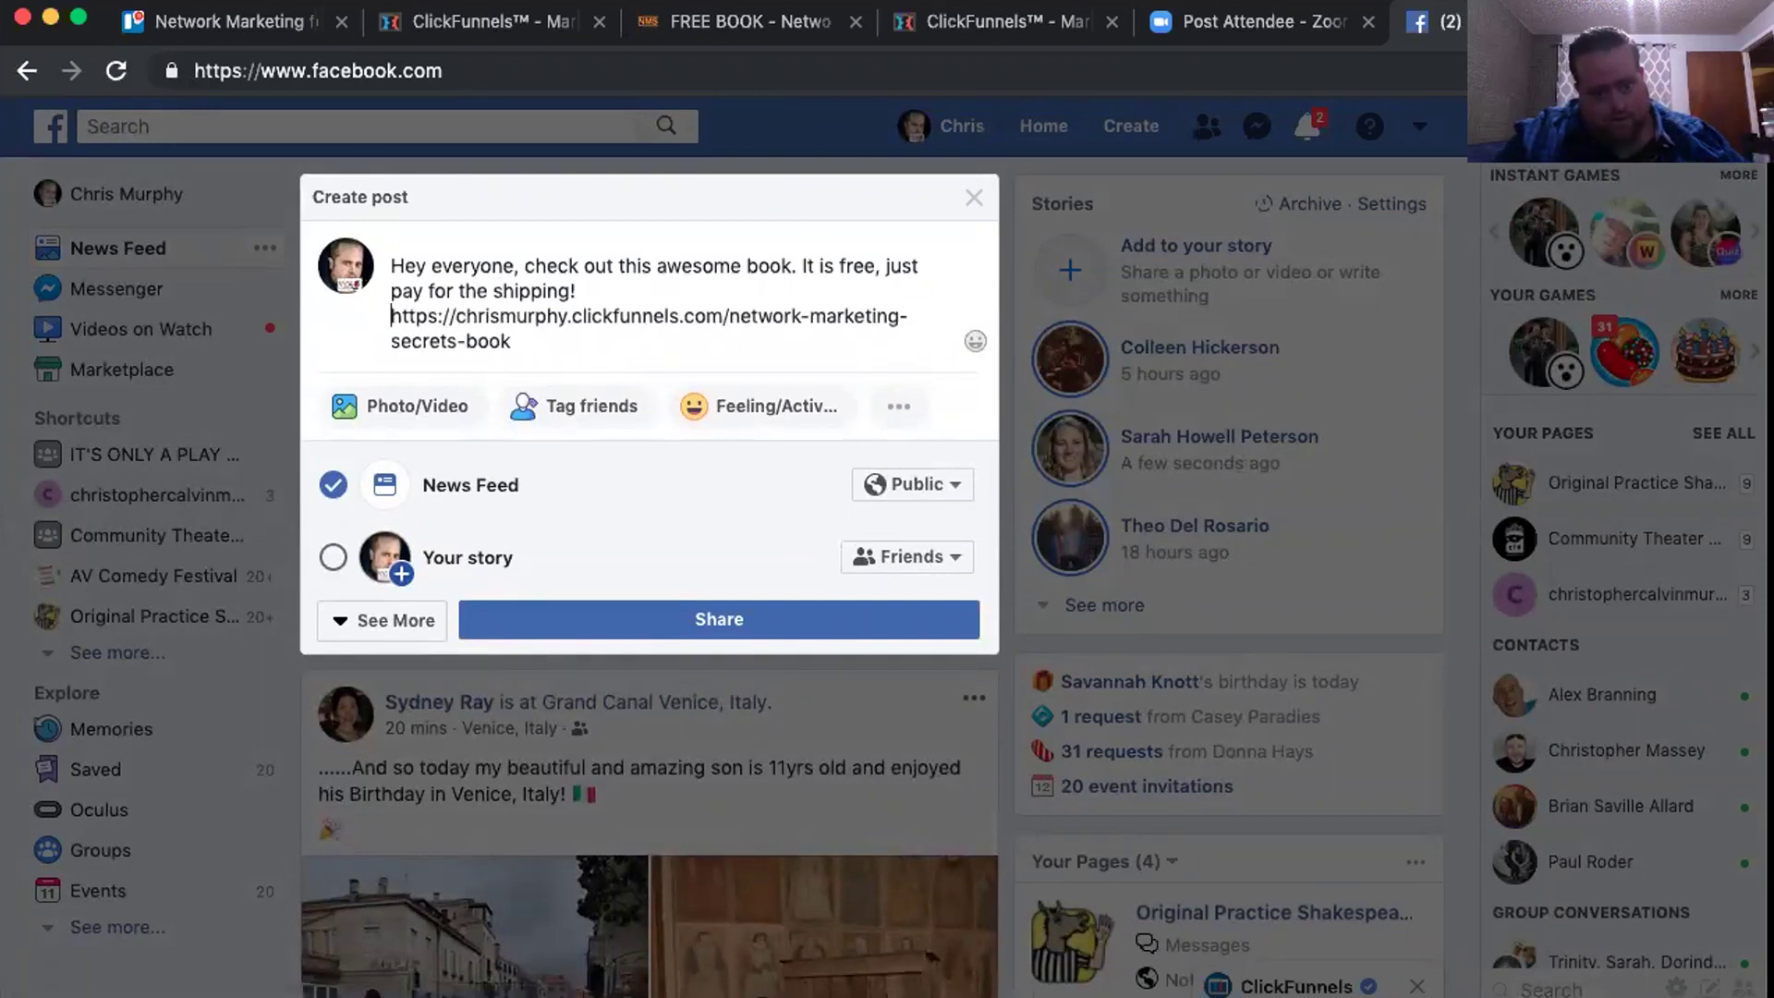
key(Return)
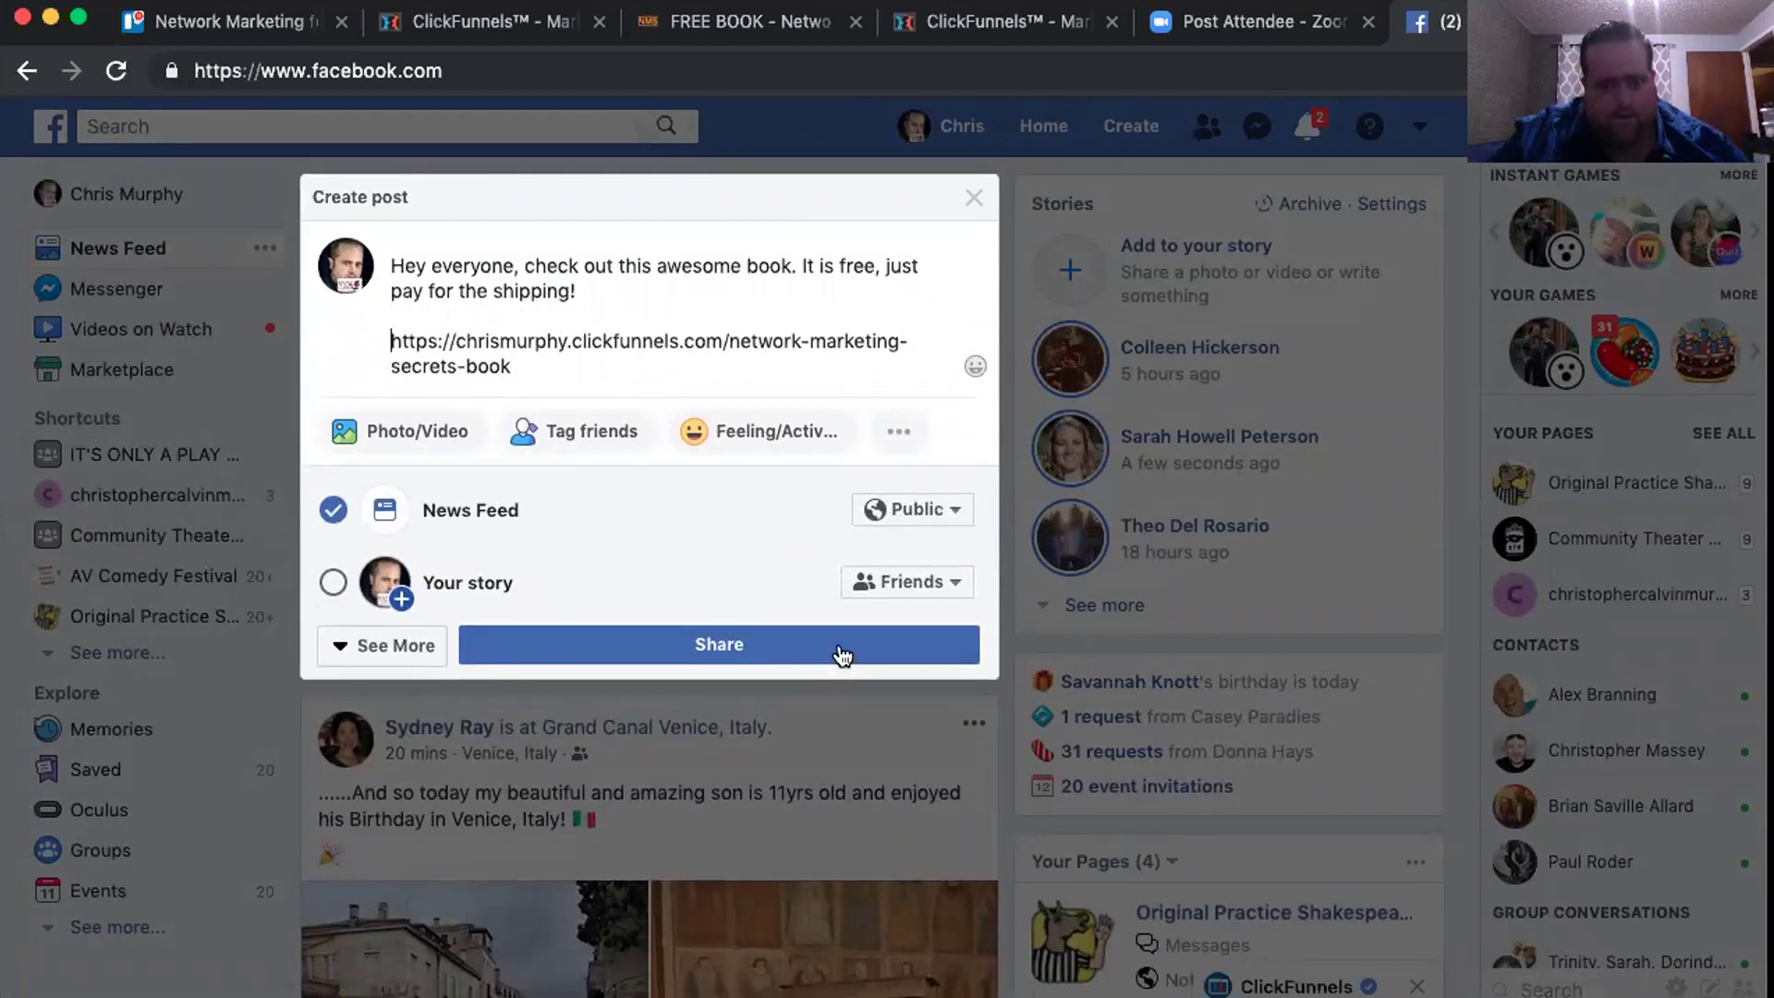
Step: Publish the post publicly and return to the ClickFunnels funnel settings tab
click(842, 655)
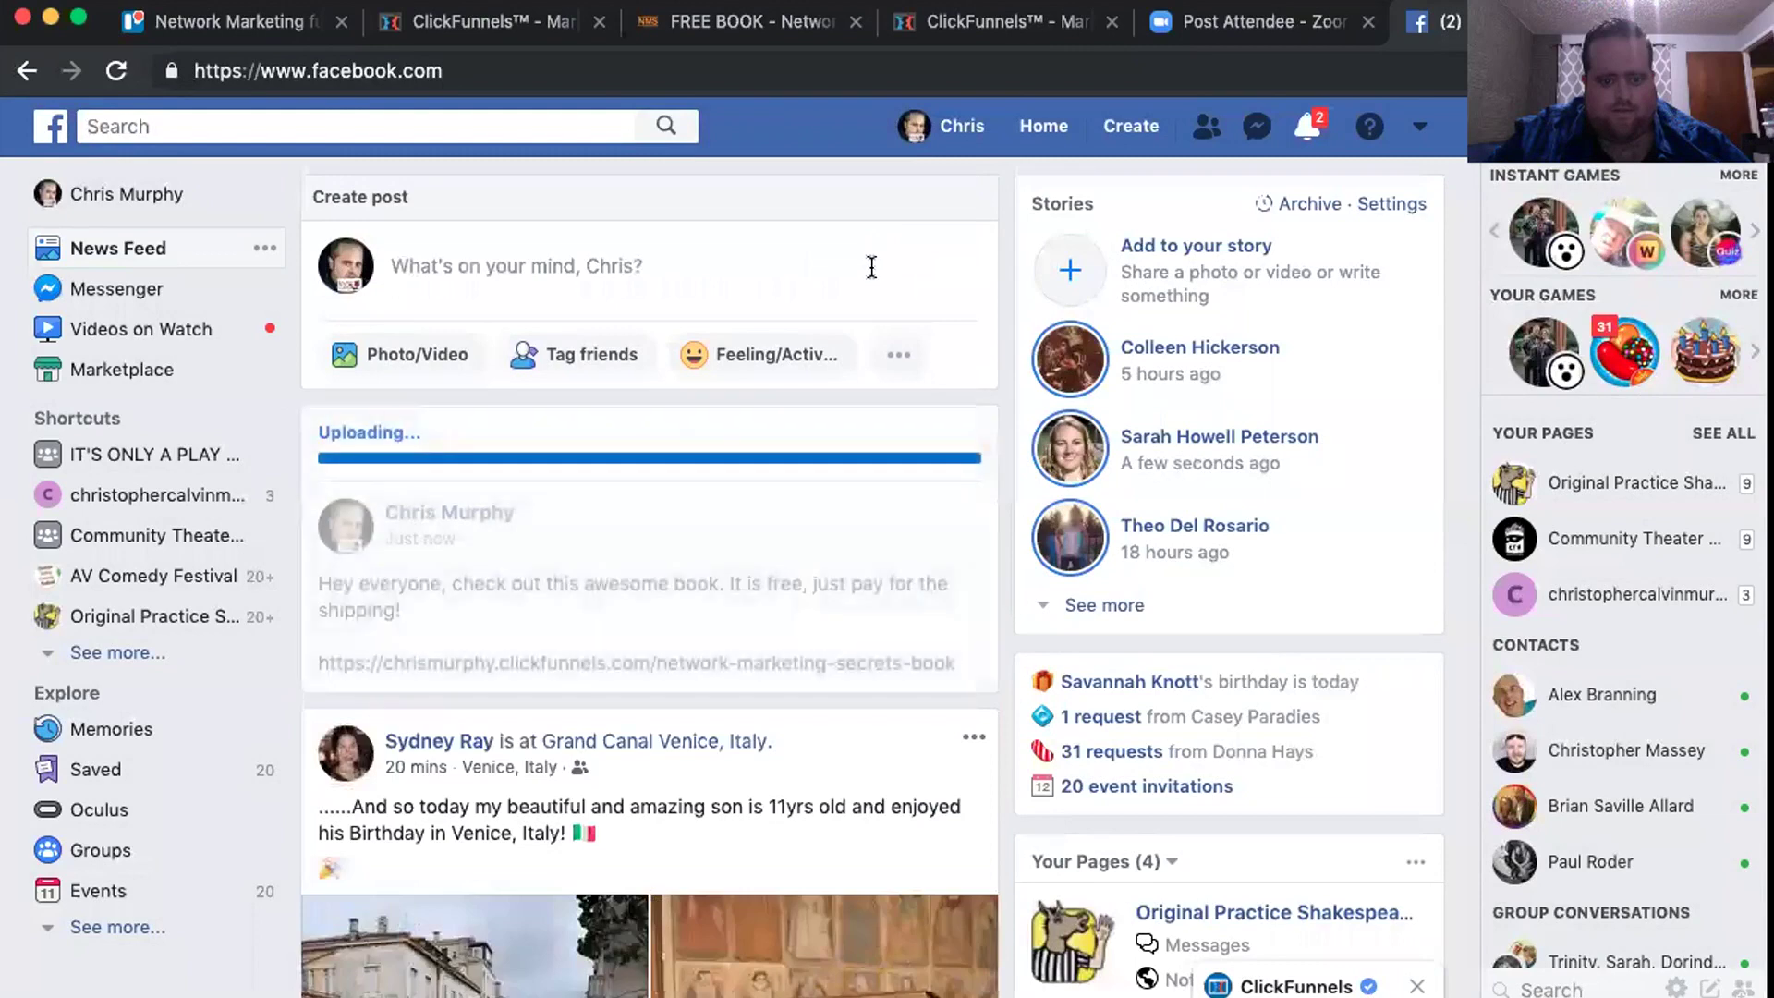
click(1194, 23)
click(735, 22)
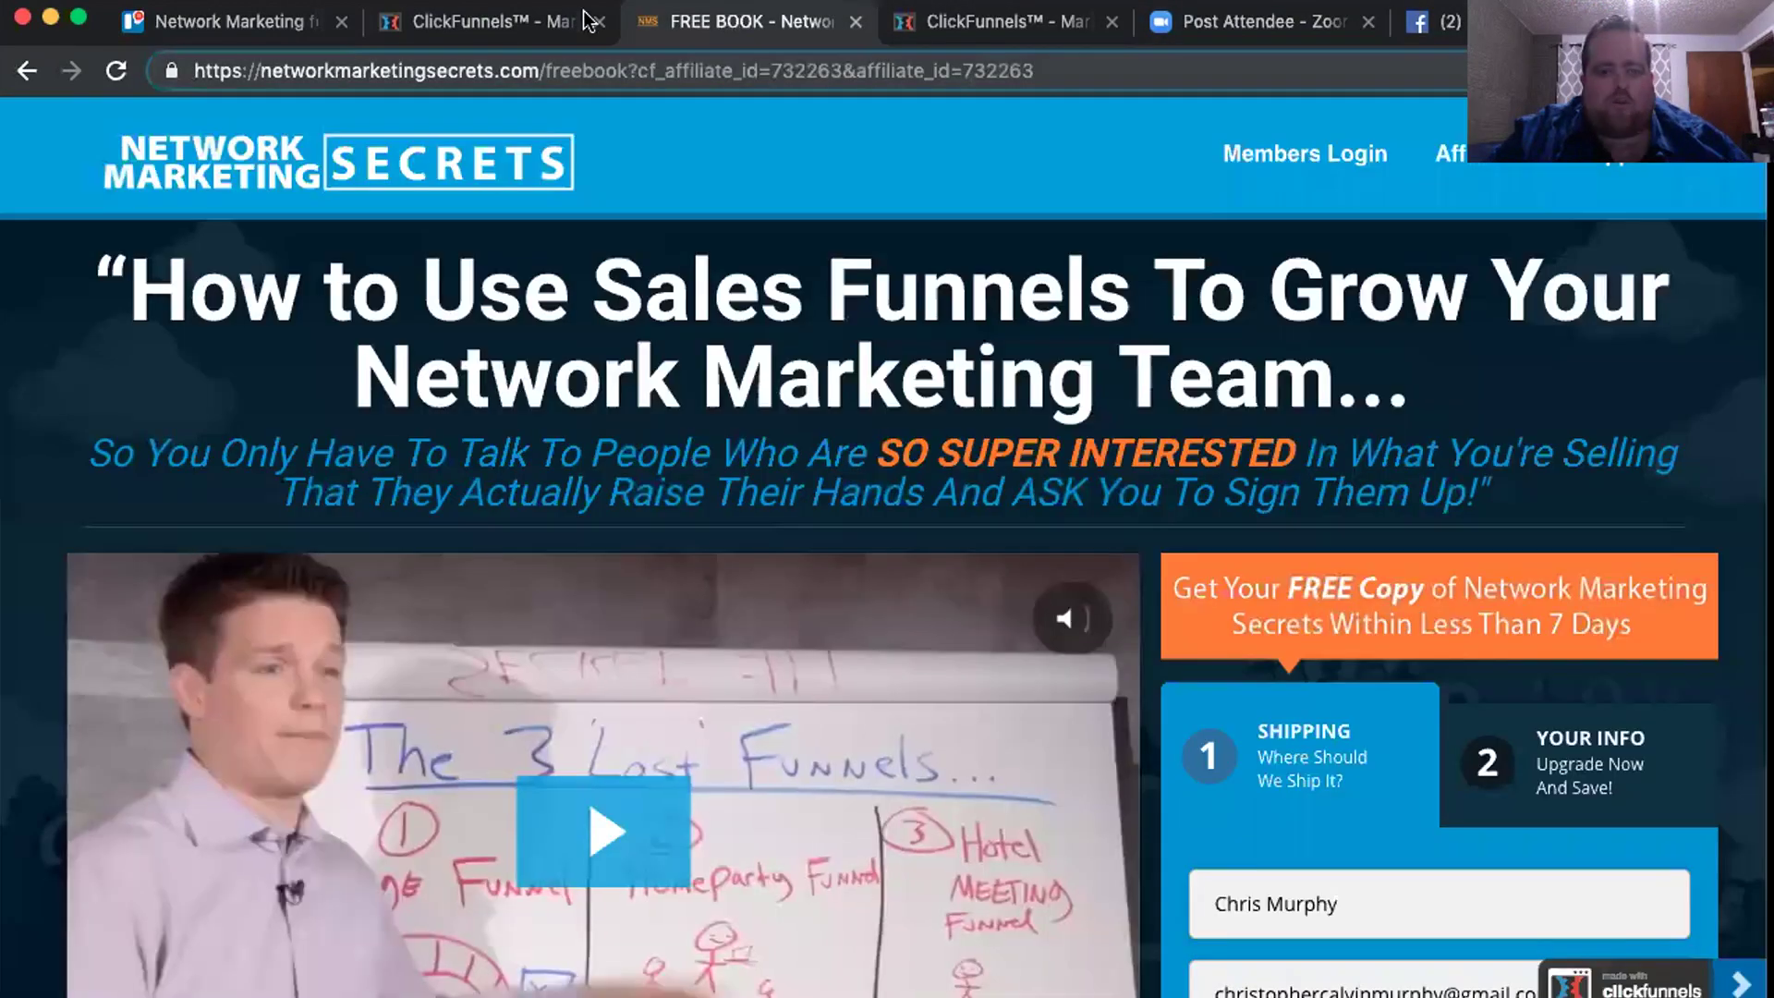
click(518, 21)
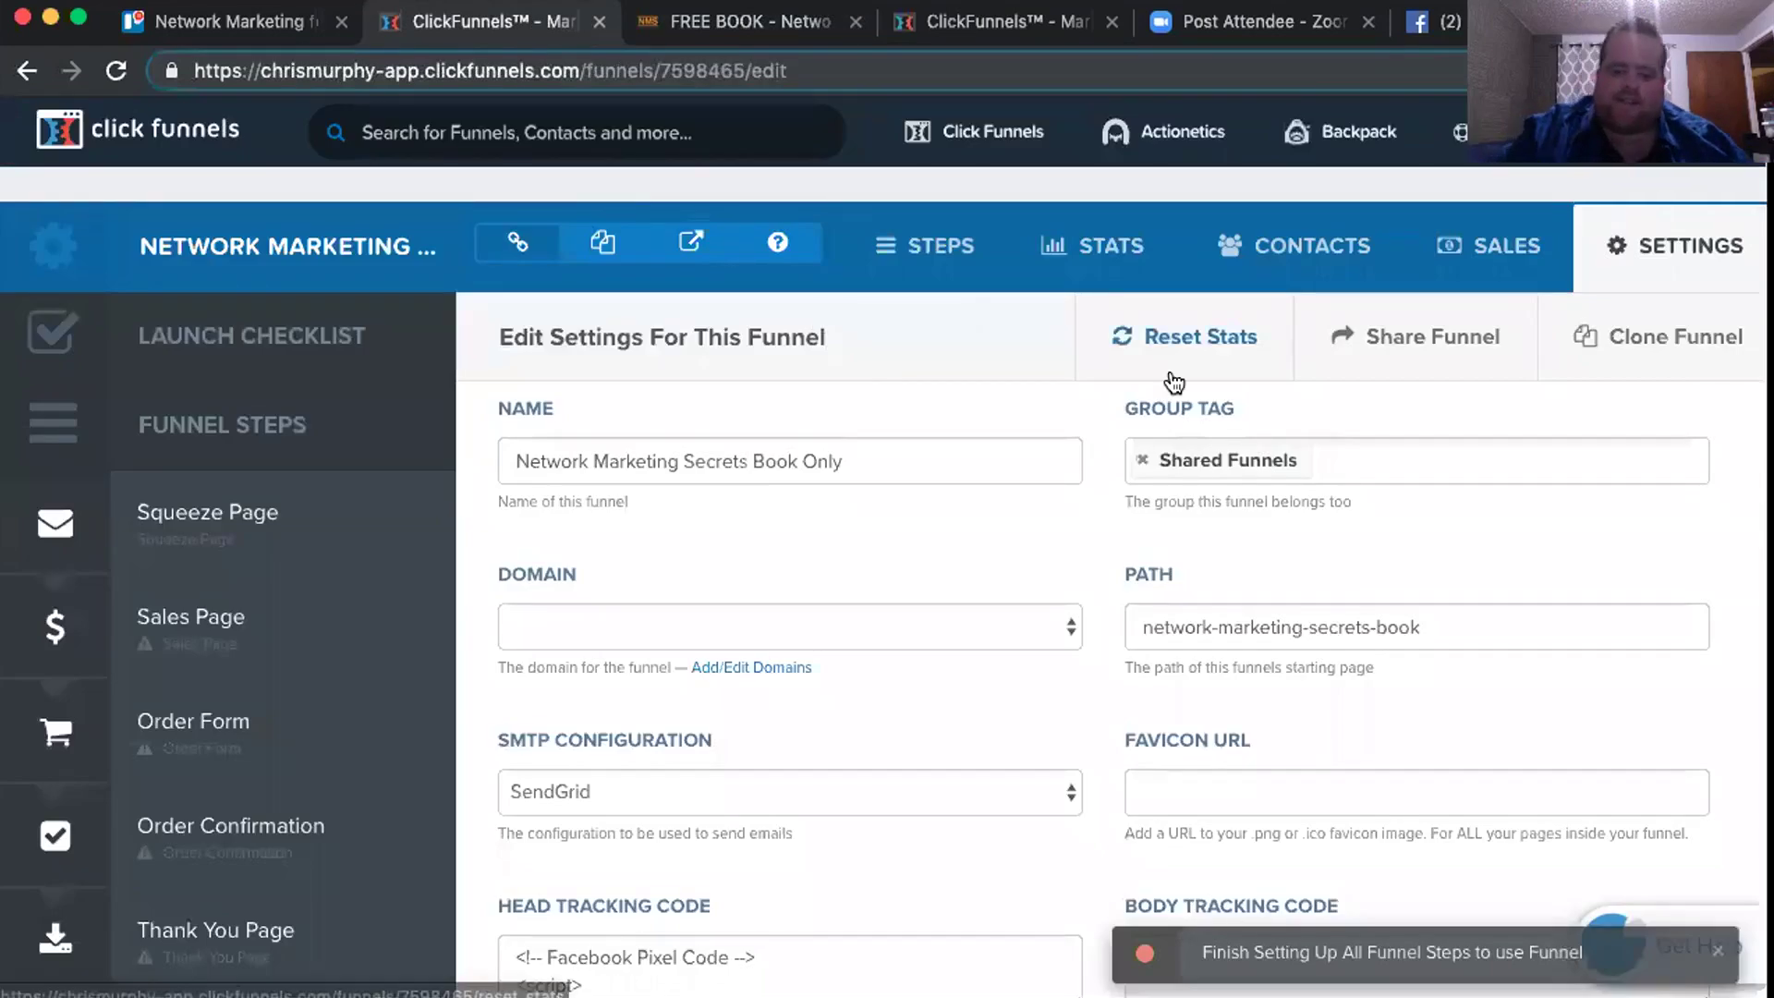